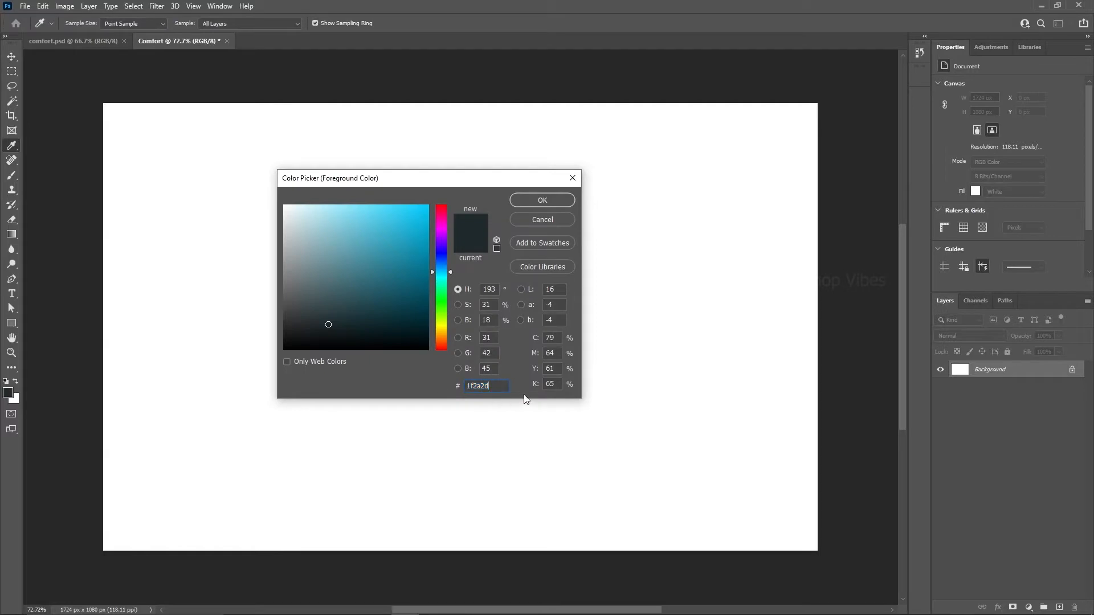
Step: Set the foreground colour to #1f2a2d and fill the Background layer with it
{"action": "left_click", "coordinate": [535, 200]}
{"action": "left_click", "coordinate": [43, 6]}
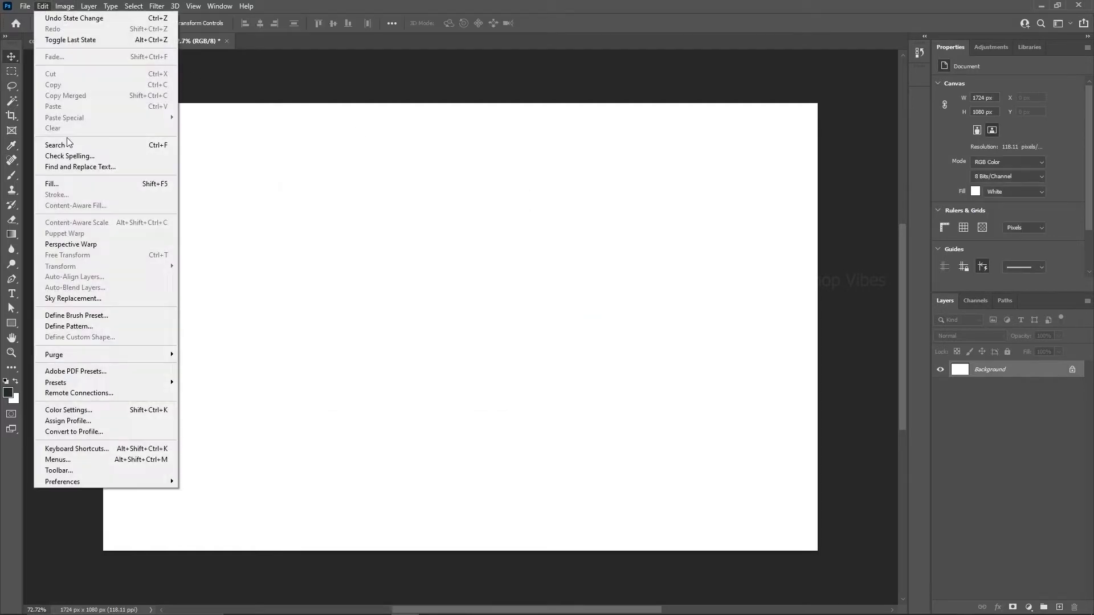
{"action": "left_click", "coordinate": [71, 183]}
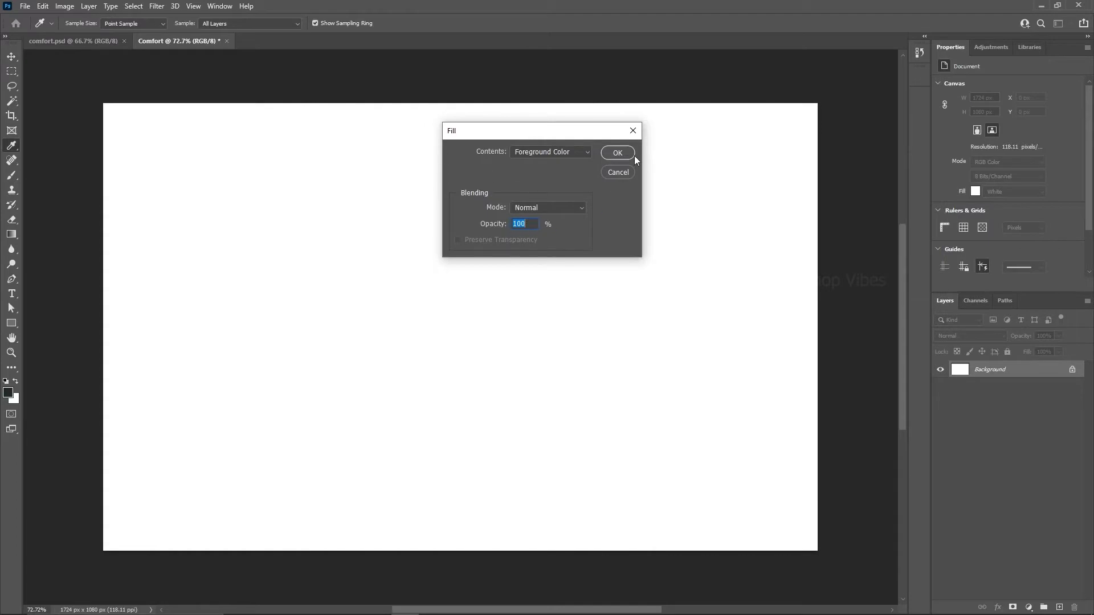
{"action": "left_click", "coordinate": [584, 149]}
{"action": "left_click", "coordinate": [547, 166]}
{"action": "left_click", "coordinate": [615, 153]}
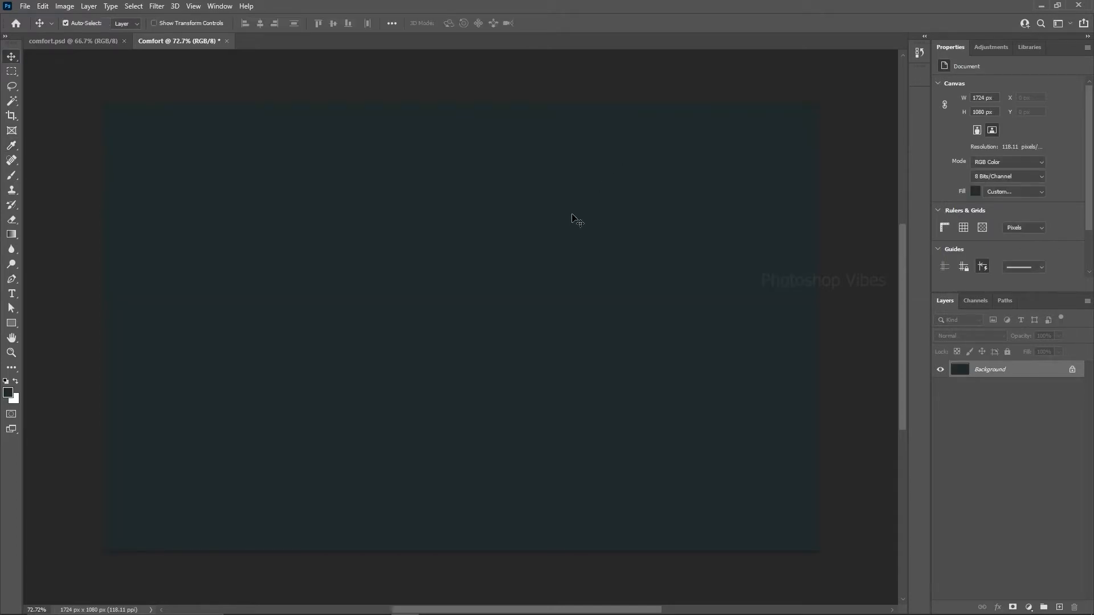
Step: Place the man-tying-sport-shoes-before-workout-at-gym photo from the images folder into the Comfort document
{"action": "key", "text": "alt+Tab"}
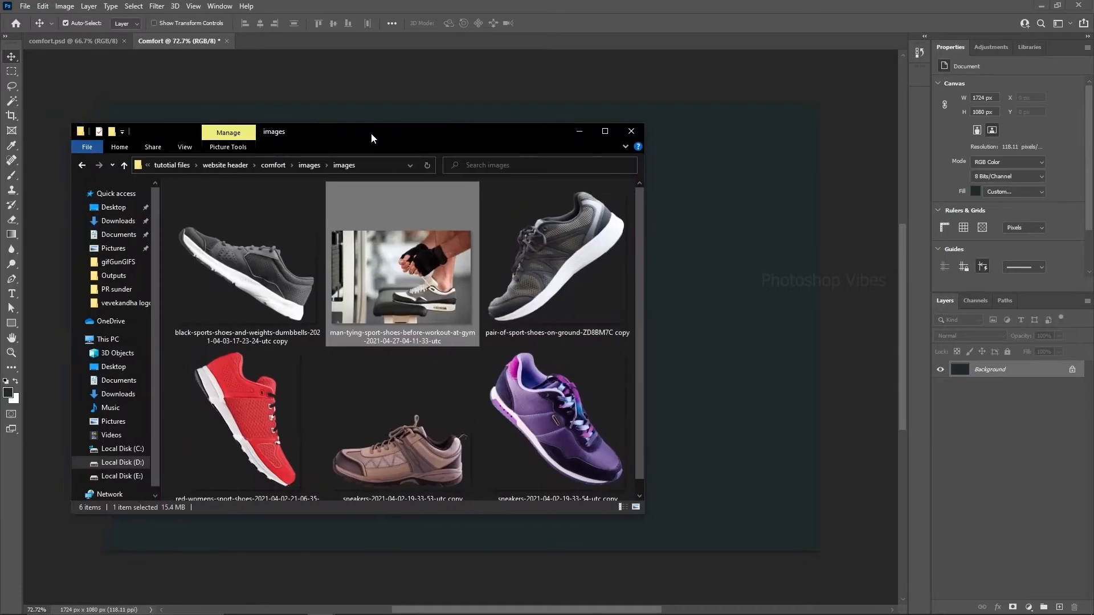
{"action": "left_click_drag", "start_coordinate": [371, 132], "coordinate": [458, 127]}
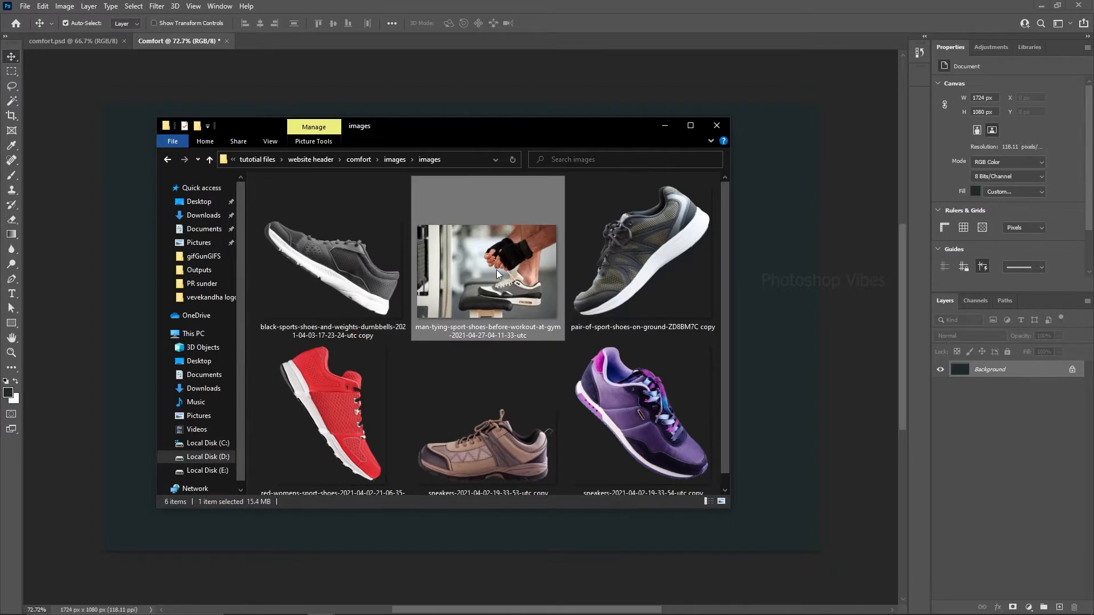
{"action": "left_click_drag", "start_coordinate": [453, 133], "coordinate": [0, 154]}
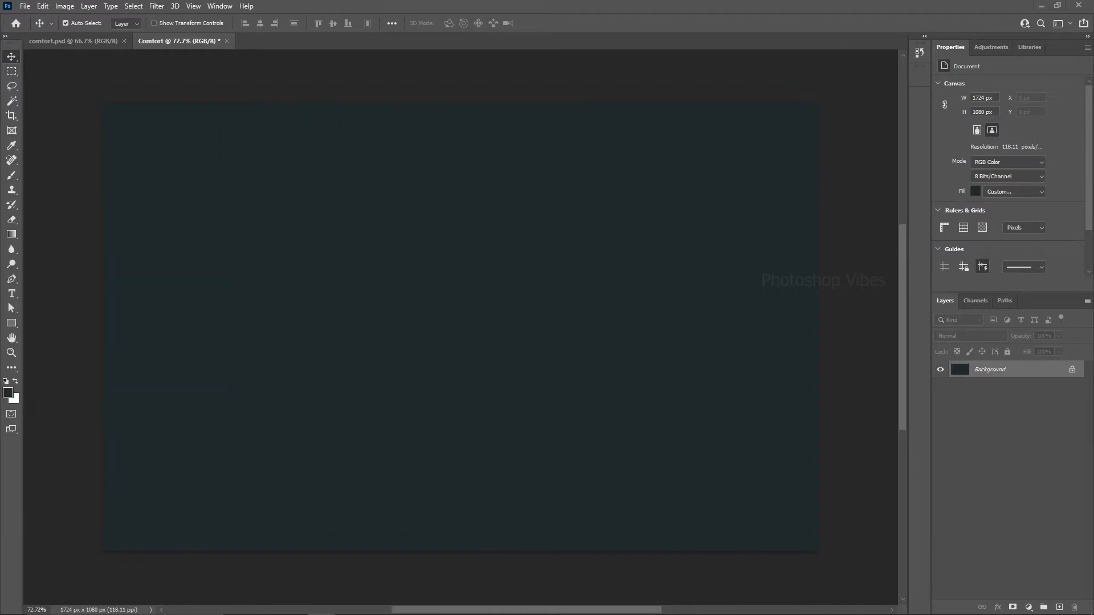
{"action": "left_click_drag", "start_coordinate": [413, 262], "coordinate": [416, 267]}
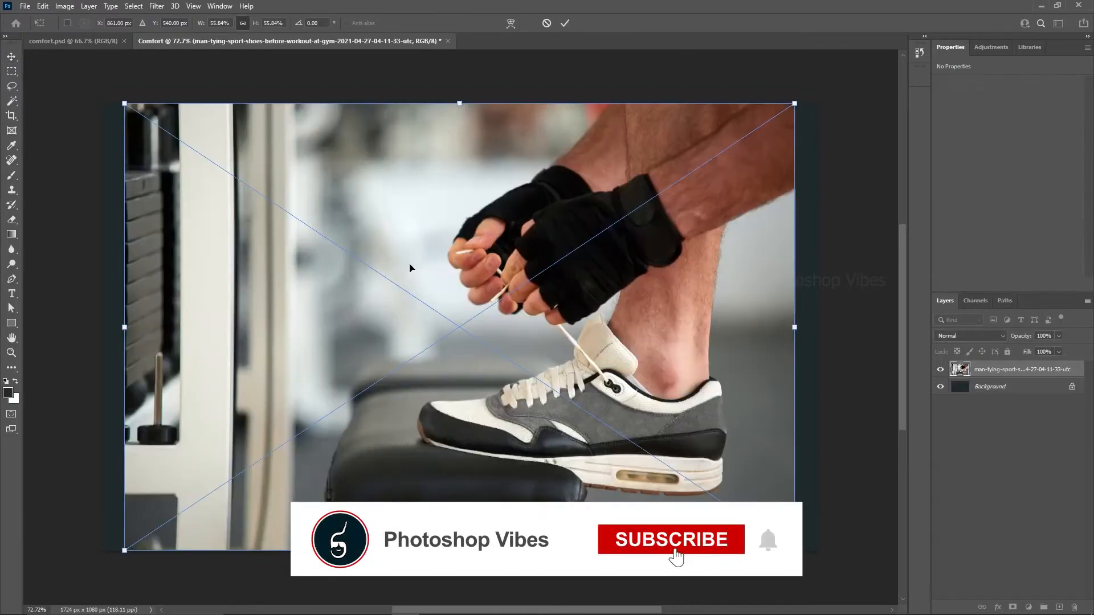
Step: Flip the placed photo horizontally and enlarge it to about 2119 by 1414 px so it covers the whole canvas
{"action": "scroll", "coordinate": [411, 268], "scroll_direction": "down", "scroll_amount": 3}
{"action": "right_click", "coordinate": [445, 230]}
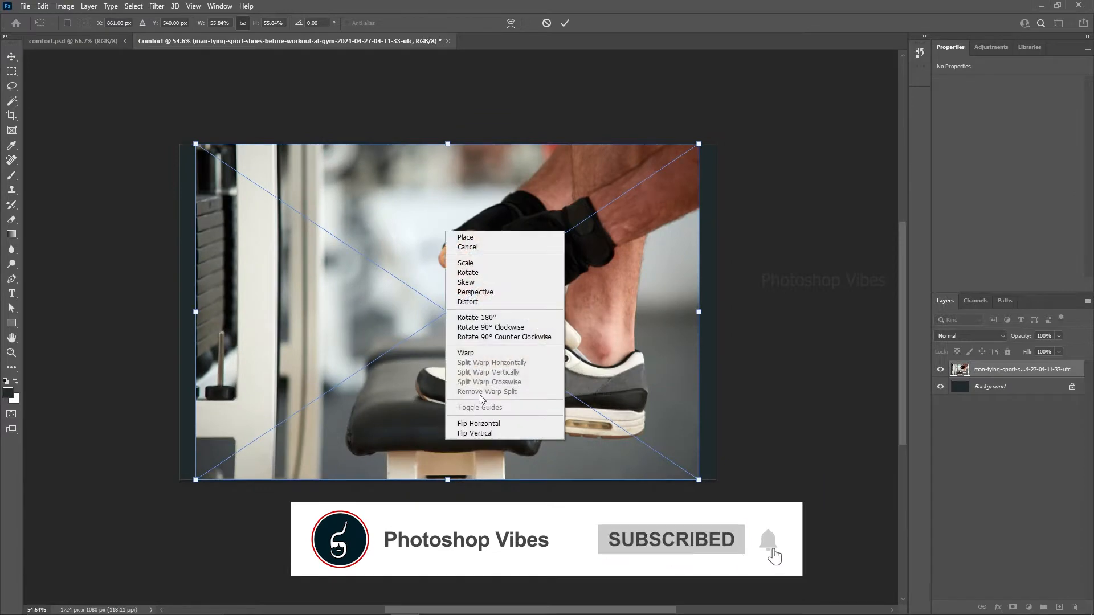
{"action": "left_click", "coordinate": [471, 423]}
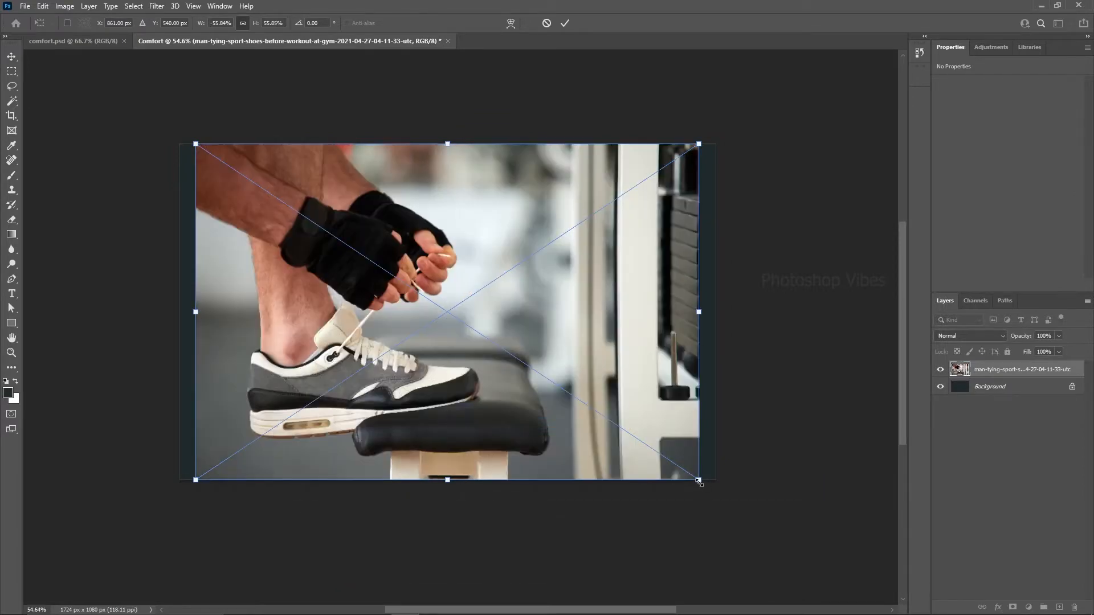
{"action": "left_click_drag", "start_coordinate": [699, 480], "coordinate": [773, 549]}
{"action": "left_click_drag", "start_coordinate": [473, 413], "coordinate": [515, 369]}
{"action": "key", "text": "Return"}
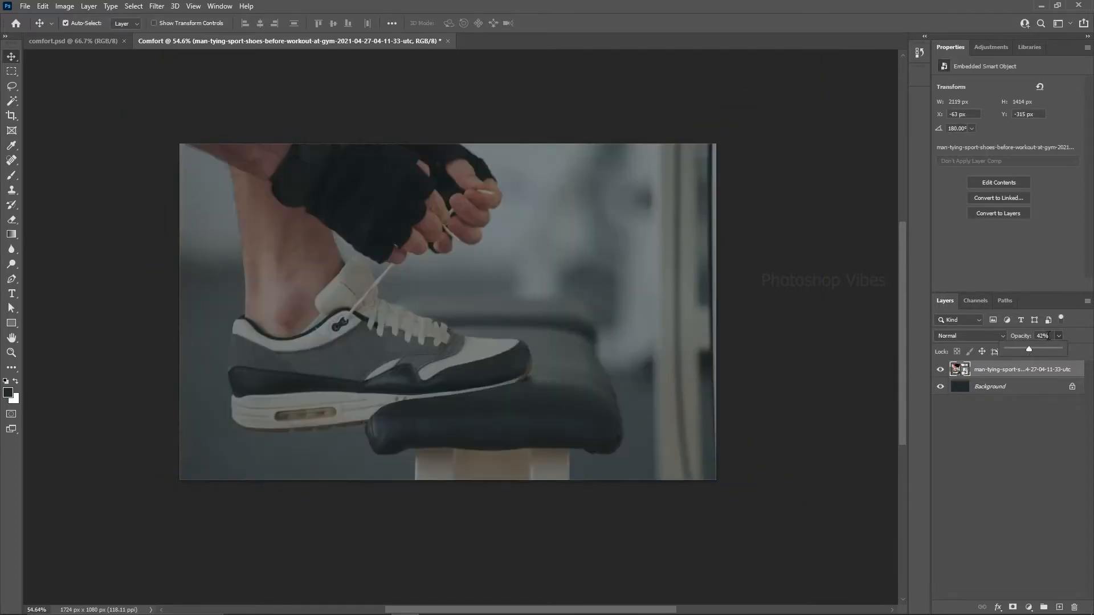
Step: Reduce the photo layer's opacity to 2% and lock the layer completely
{"action": "left_click_drag", "start_coordinate": [1030, 354], "coordinate": [1029, 354]}
{"action": "type", "text": "2"}
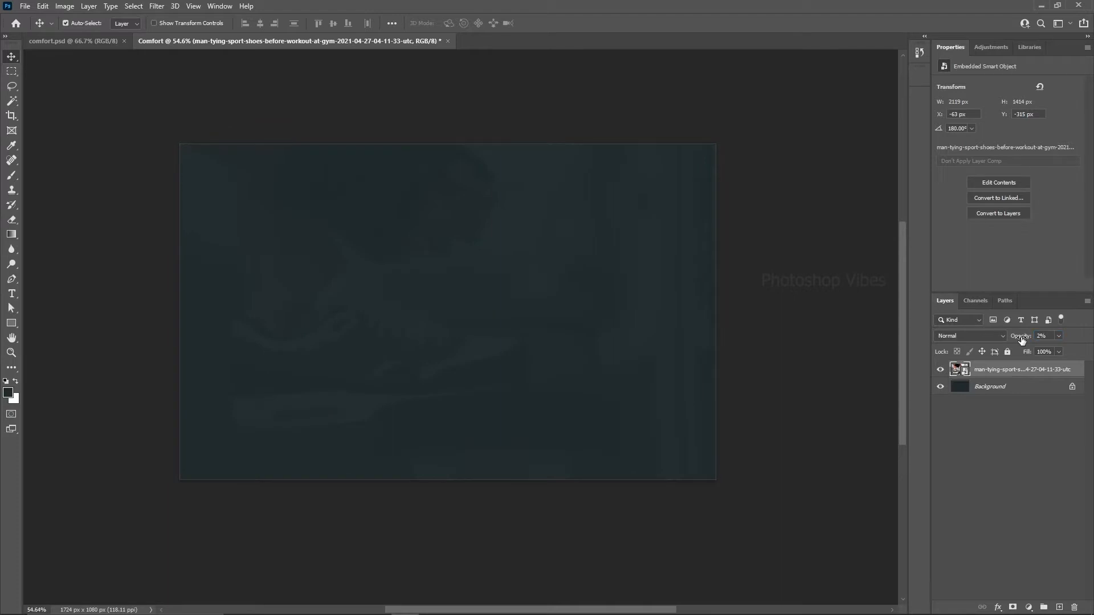
{"action": "scroll", "coordinate": [460, 341], "scroll_direction": "up", "scroll_amount": 4}
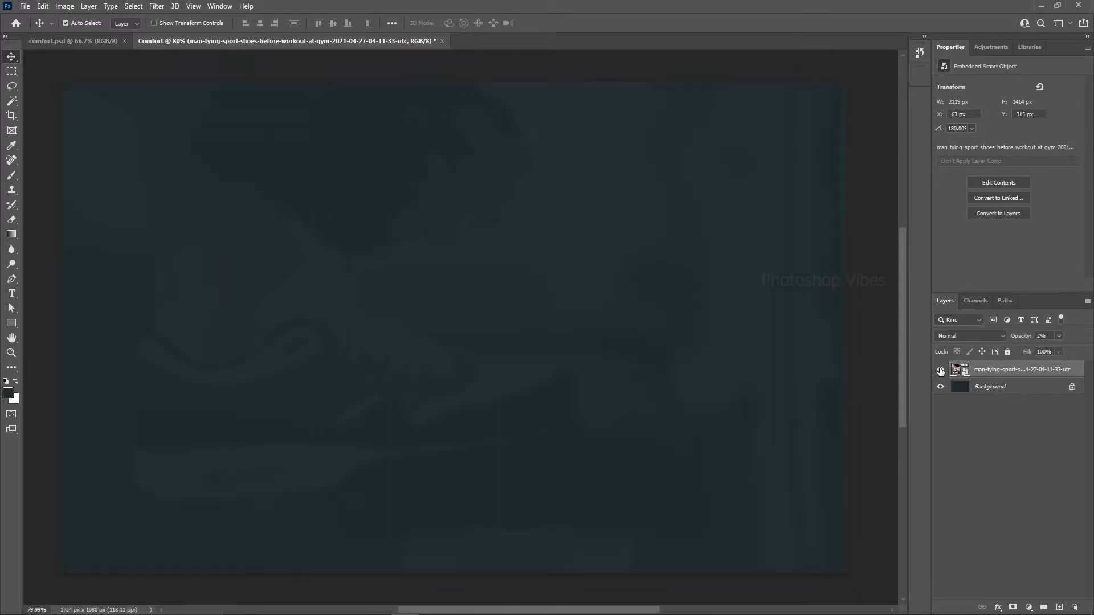
{"action": "left_click", "coordinate": [1006, 352]}
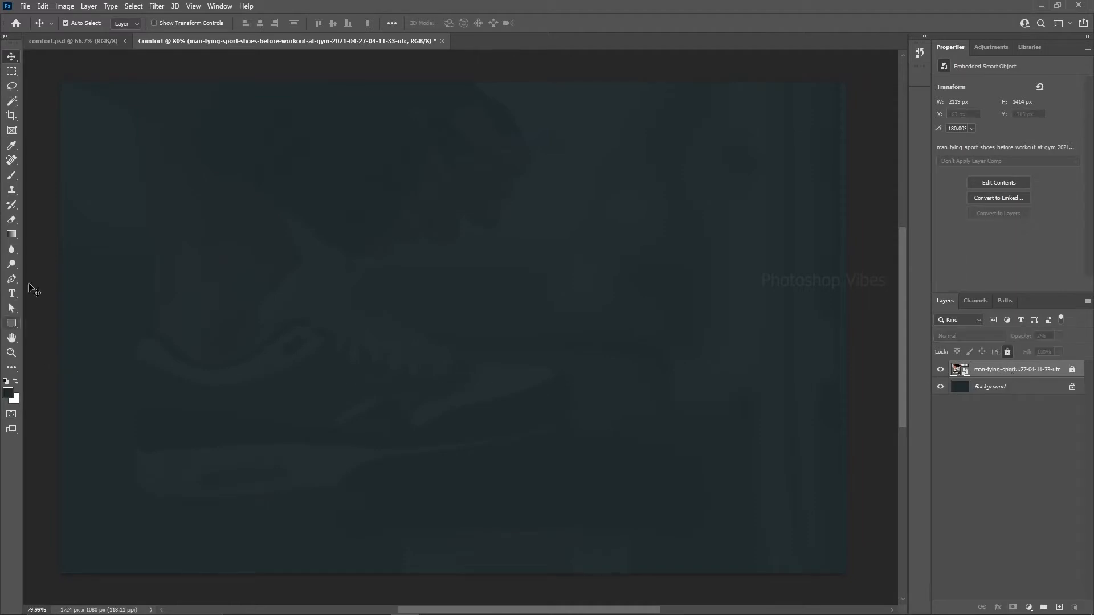
{"action": "left_click", "coordinate": [11, 323]}
{"action": "left_click", "coordinate": [412, 276]}
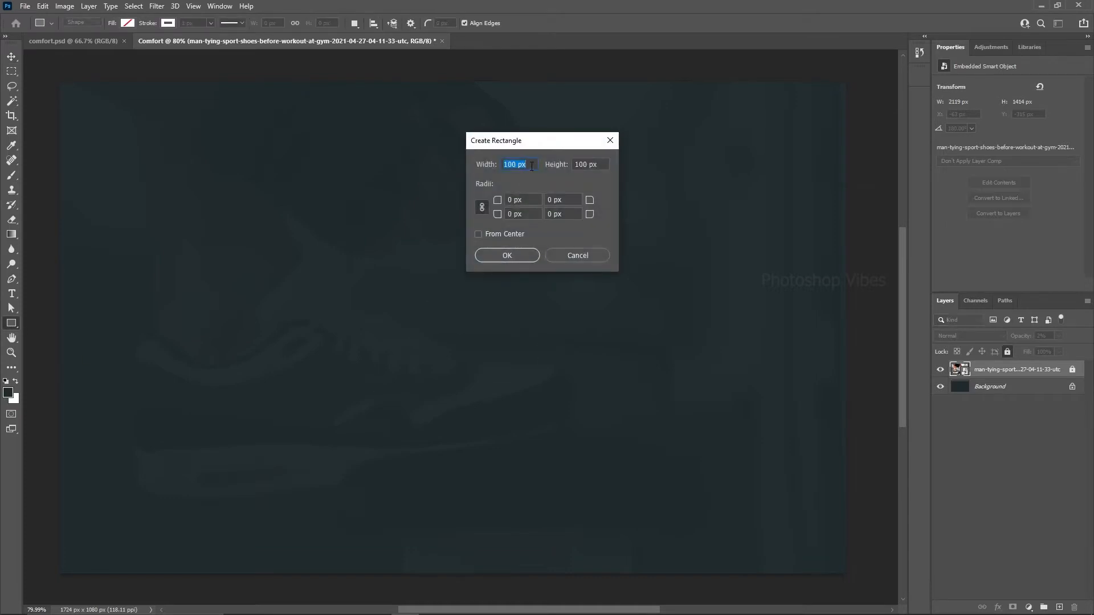
{"action": "left_click", "coordinate": [579, 255]}
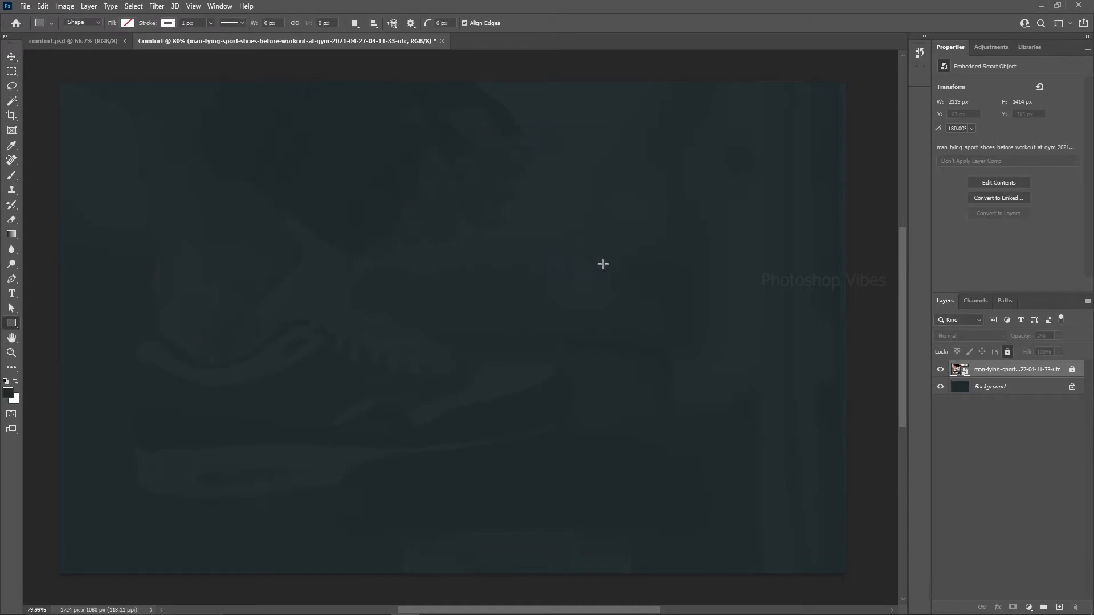
Step: Set the Rectangle tool's fill to white (#ffffff) with no stroke
{"action": "left_click", "coordinate": [127, 23]}
{"action": "left_click", "coordinate": [117, 83]}
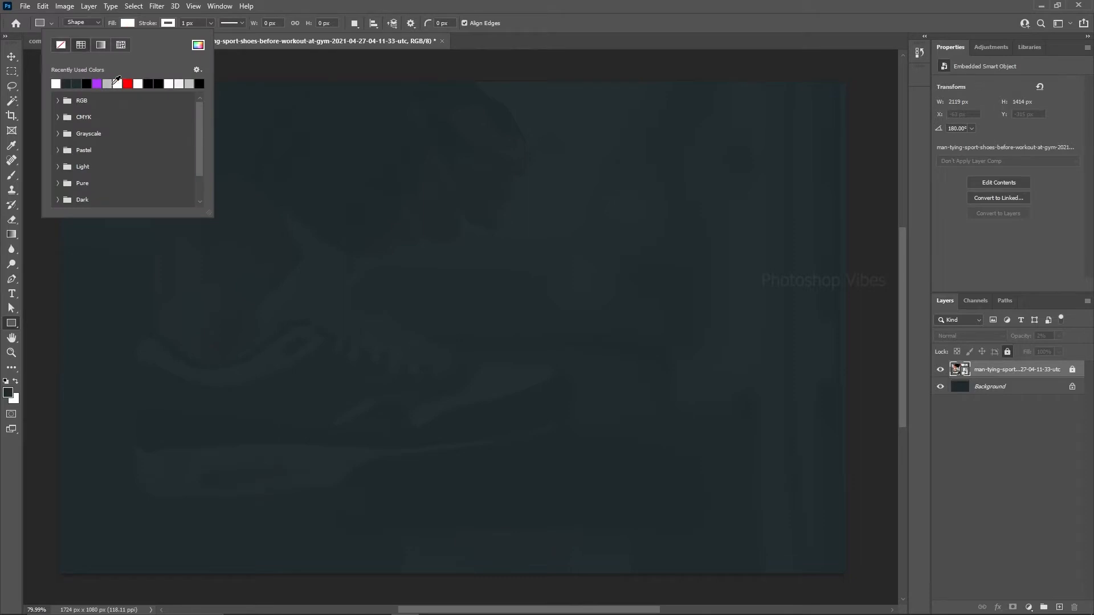
{"action": "left_click", "coordinate": [198, 45]}
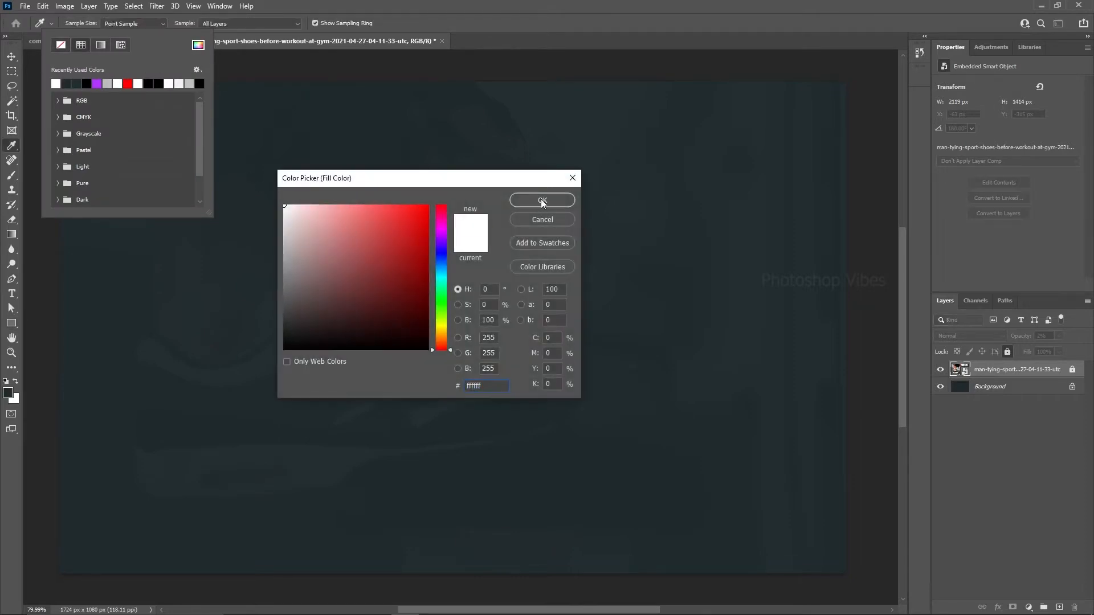
{"action": "left_click", "coordinate": [542, 201]}
{"action": "left_click", "coordinate": [166, 24]}
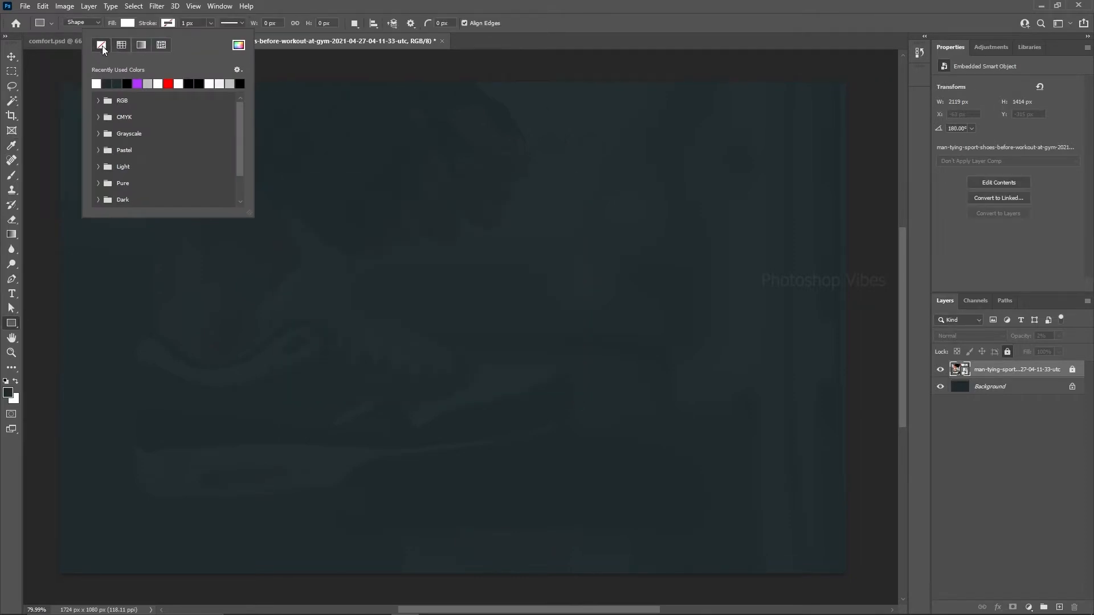
{"action": "left_click", "coordinate": [12, 323]}
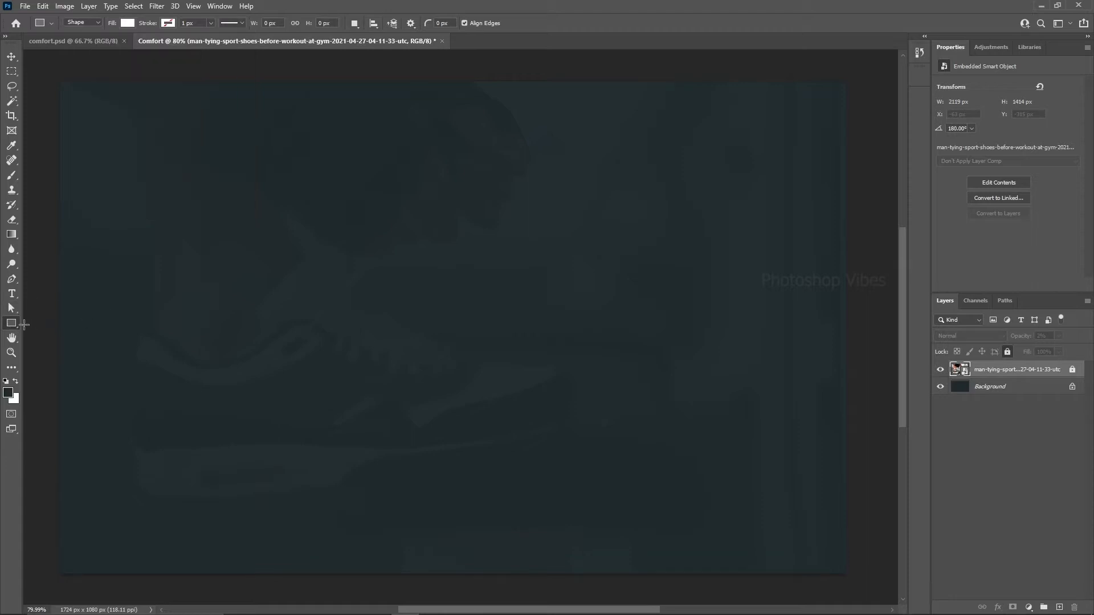
Step: Create a white rectangle 70 px wide and 100 px high on the canvas
{"action": "right_click", "coordinate": [16, 324]}
{"action": "left_click", "coordinate": [46, 323]}
{"action": "left_click", "coordinate": [373, 285]}
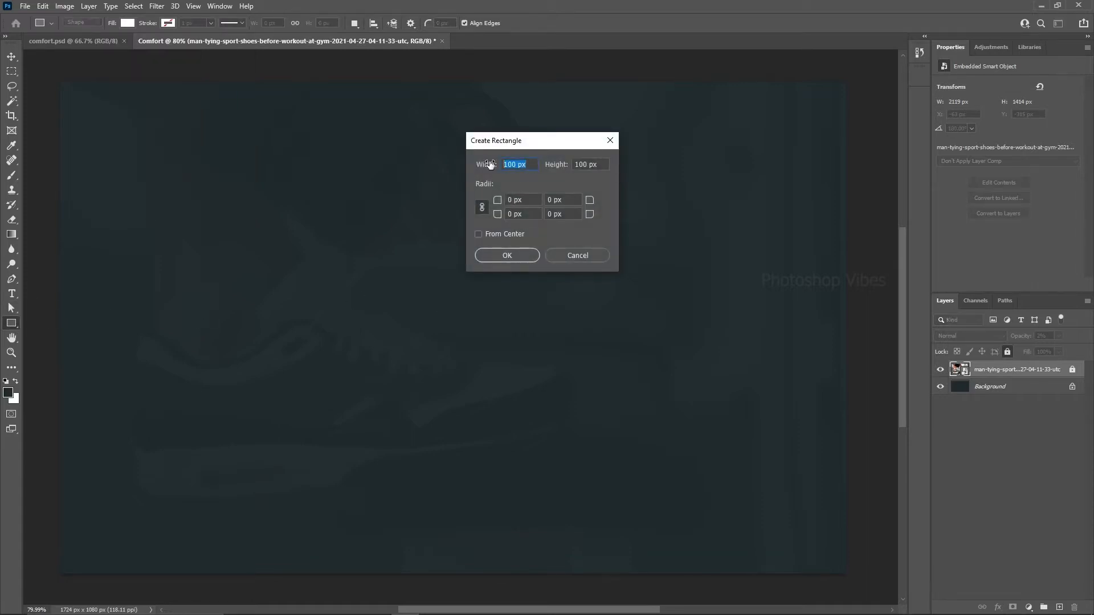
{"action": "type", "text": "70"}
{"action": "left_click", "coordinate": [514, 254]}
Step: Move the rectangle to the canvas's left edge and stretch it to the full canvas height of 1080 px
{"action": "left_click", "coordinate": [11, 57]}
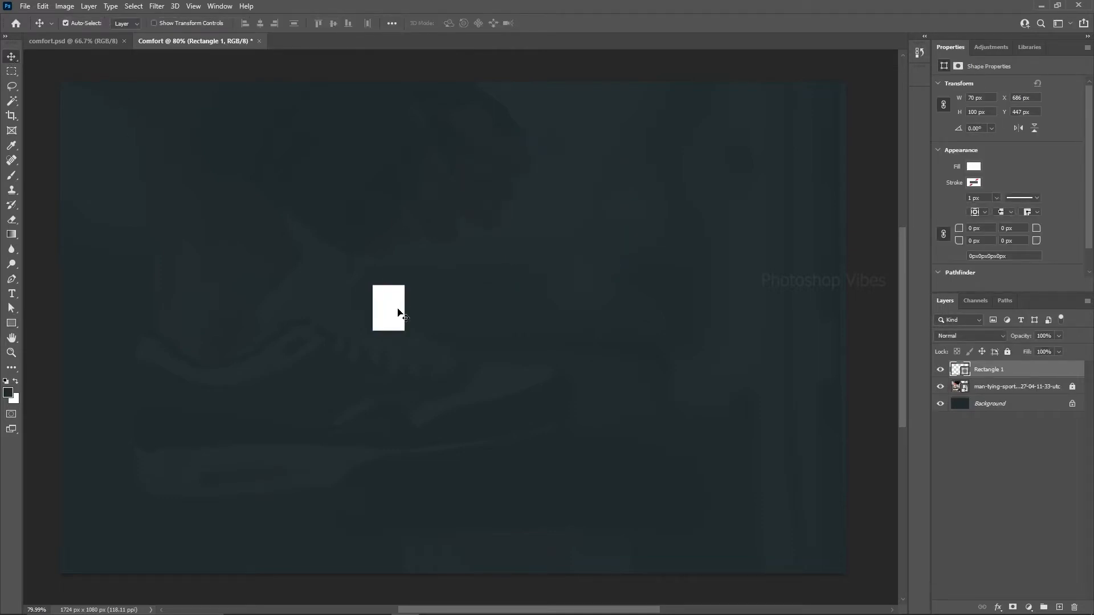
{"action": "left_click_drag", "start_coordinate": [398, 310], "coordinate": [78, 574]}
{"action": "key", "text": "ctrl+t"}
{"action": "key", "text": "Return"}
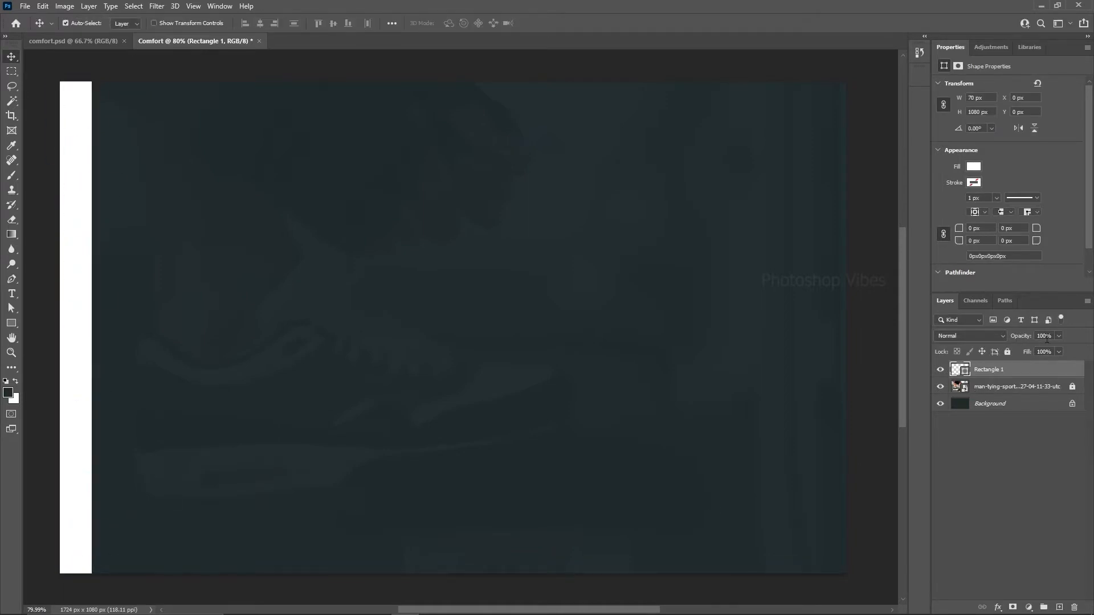
Step: Set the vertical strip's opacity to 30% and place a copy of it flush with the canvas's right edge
{"action": "type", "text": "50"}
{"action": "key", "text": "Return"}
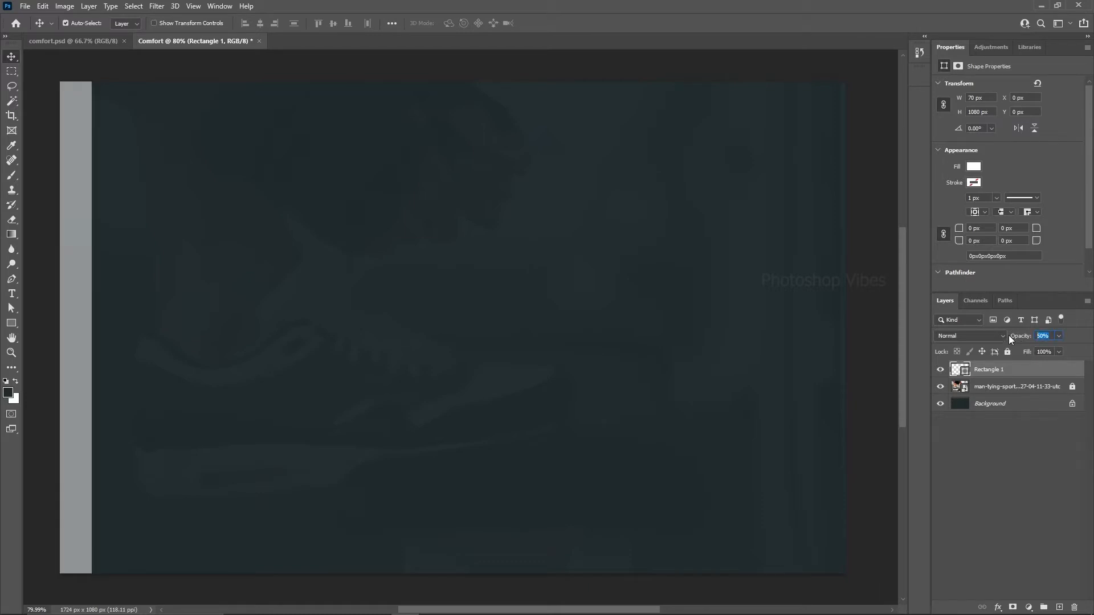
{"action": "type", "text": "30"}
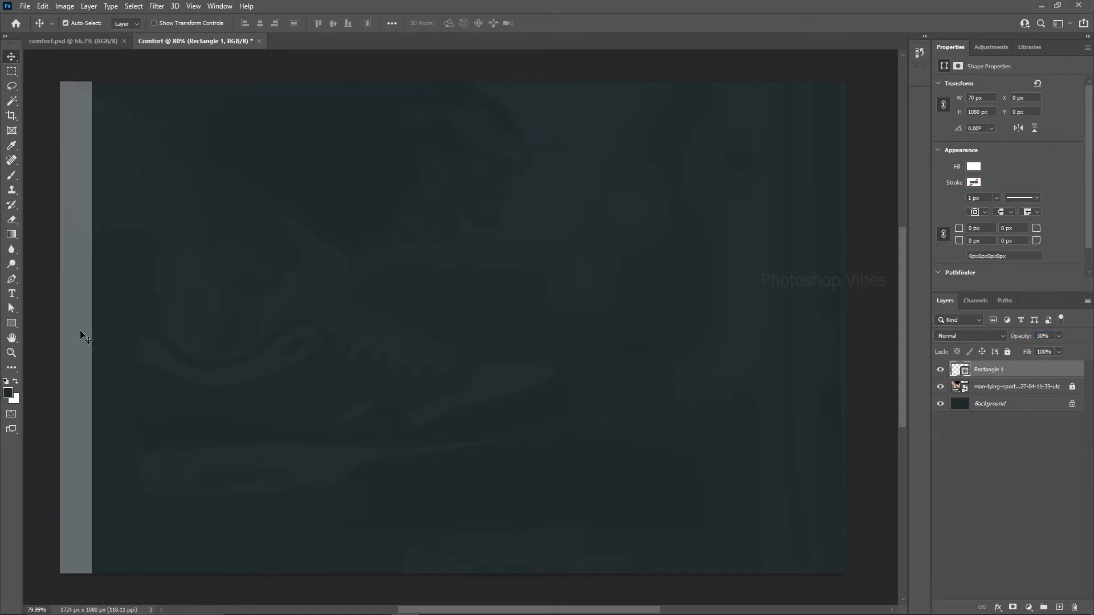
{"action": "left_click_drag", "start_coordinate": [82, 332], "coordinate": [831, 359], "text": "alt"}
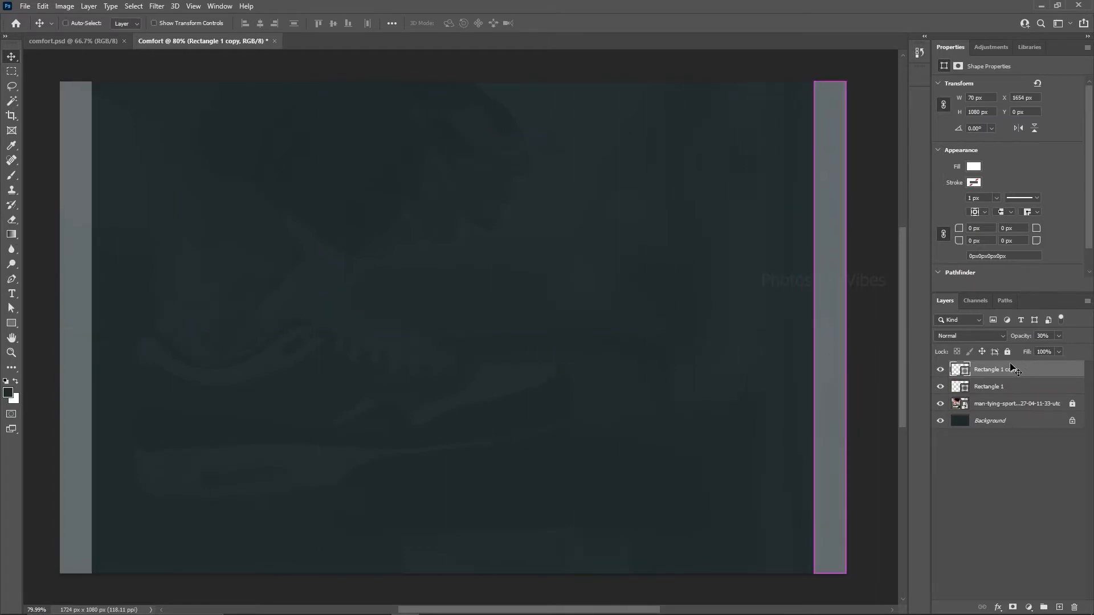
Step: Duplicate the right strip, rotate the copy 90° and stretch it along the canvas's top edge between the two side strips
{"action": "left_click_drag", "start_coordinate": [1009, 370], "coordinate": [1059, 607]}
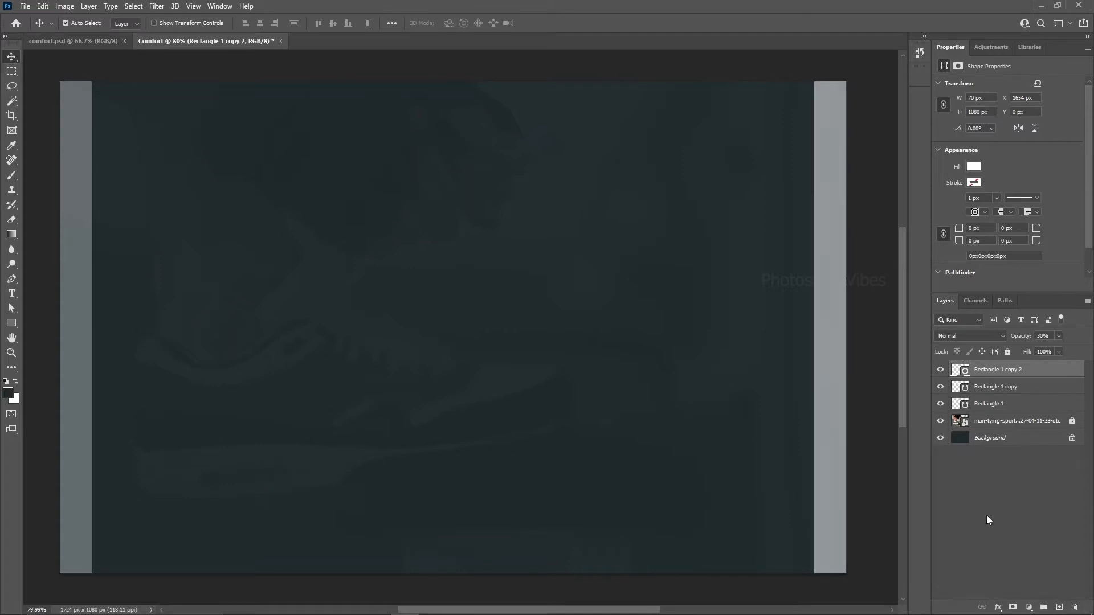
{"action": "left_click_drag", "start_coordinate": [831, 383], "coordinate": [632, 339]}
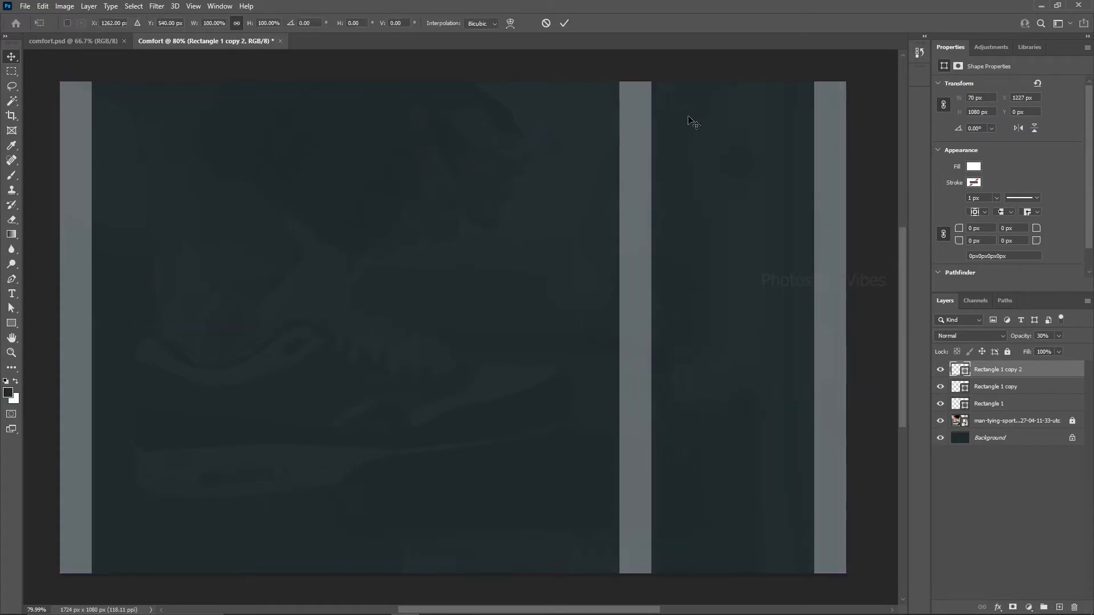
{"action": "key", "text": "ctrl+t"}
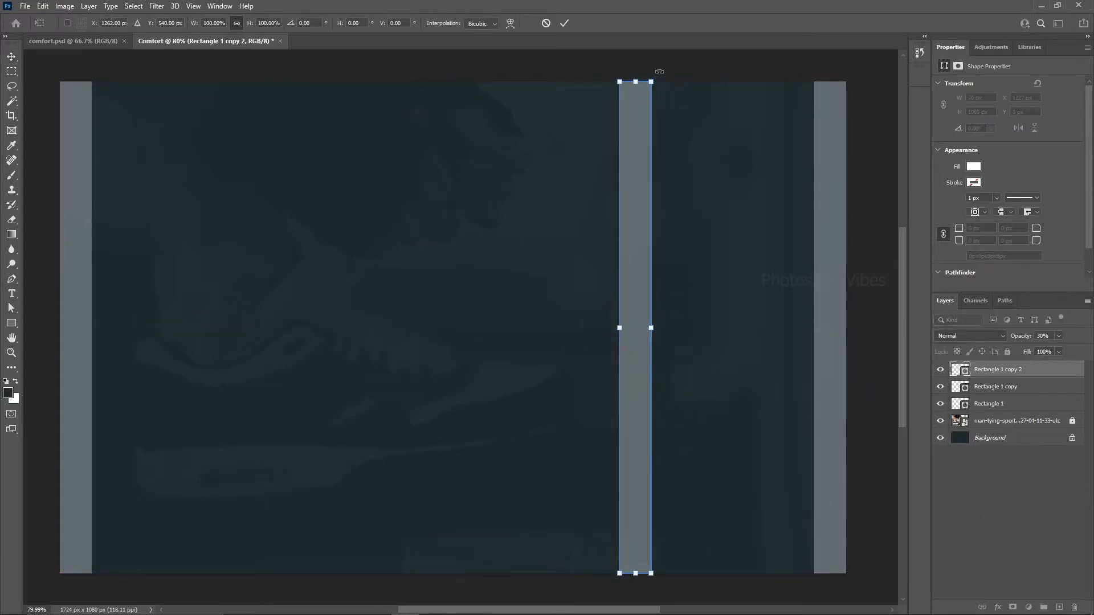
{"action": "left_click_drag", "start_coordinate": [655, 73], "coordinate": [732, 347]}
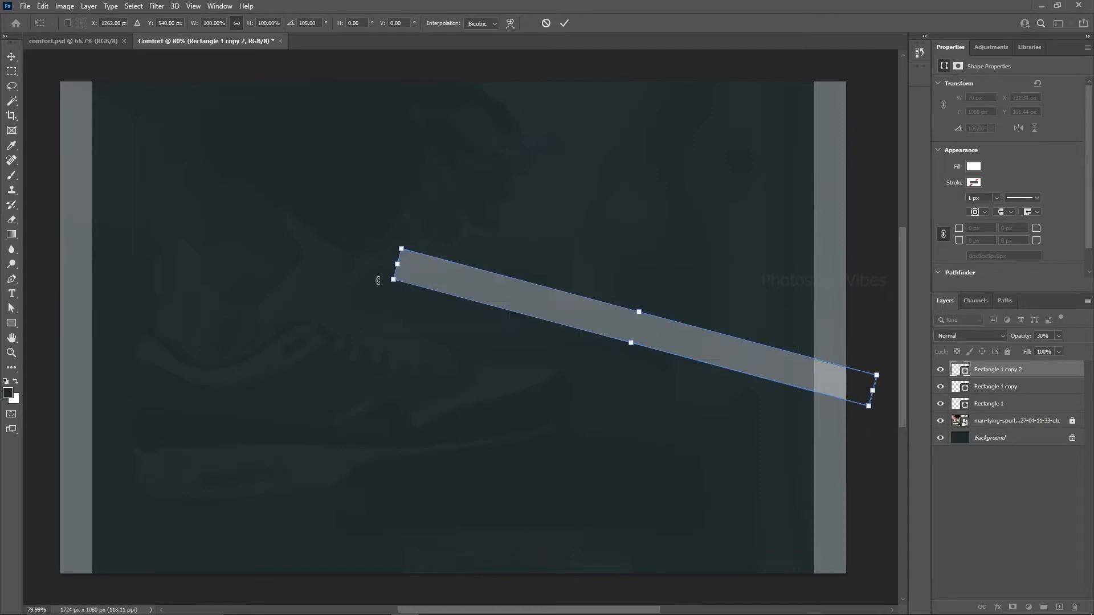
{"action": "left_click_drag", "start_coordinate": [378, 281], "coordinate": [387, 316]}
{"action": "left_click_drag", "start_coordinate": [647, 329], "coordinate": [367, 98]}
{"action": "left_click_drag", "start_coordinate": [584, 97], "coordinate": [813, 92]}
{"action": "key", "text": "Return"}
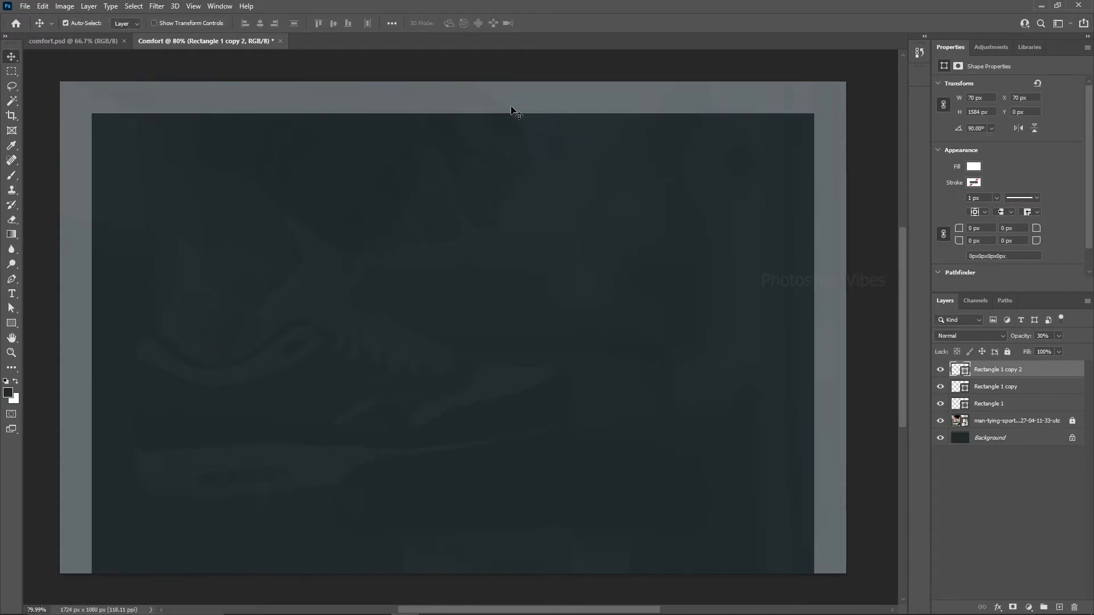
Step: Copy the horizontal strip to the canvas's bottom edge and group all four rectangle layers
{"action": "left_click_drag", "start_coordinate": [511, 110], "coordinate": [500, 569]}
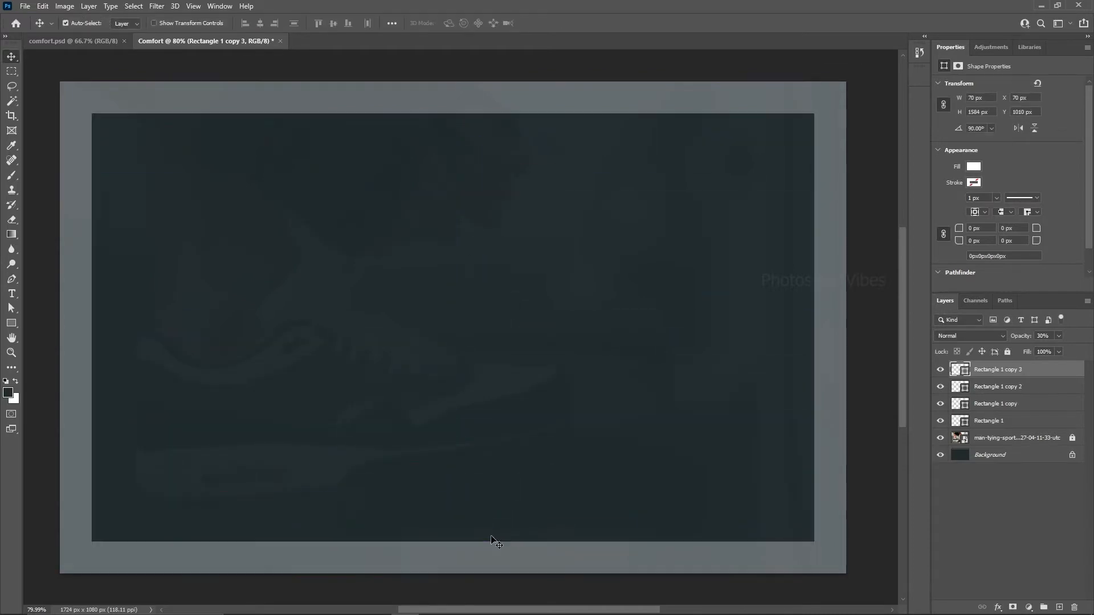
{"action": "left_click", "coordinate": [990, 421], "text": "shift"}
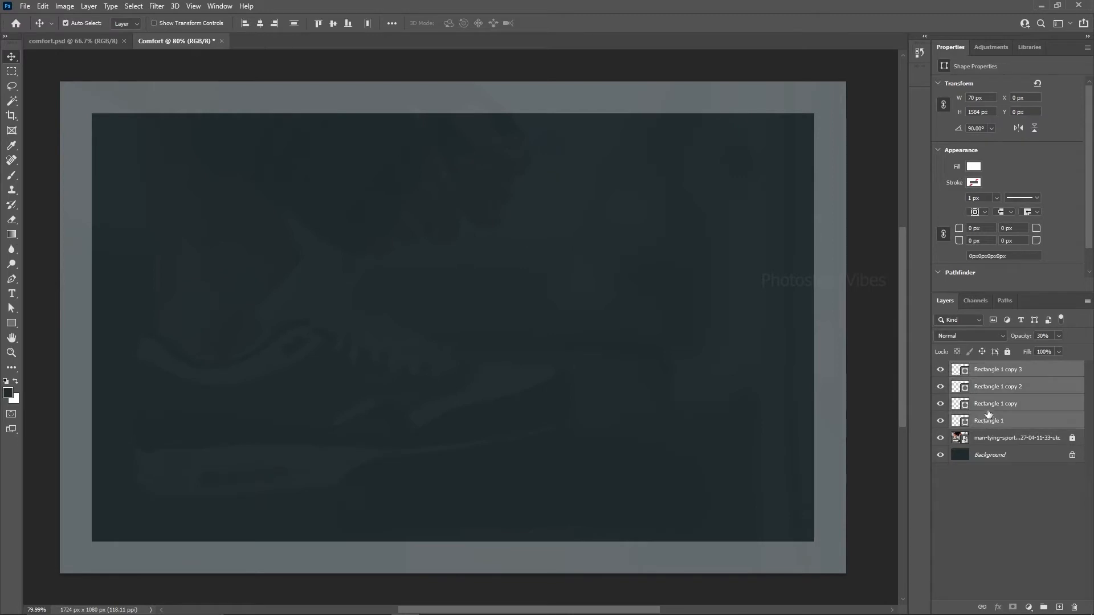
{"action": "key", "text": "ctrl+g"}
Step: Toggle the strip group's visibility off and on, lock the group completely, and deselect all layers
{"action": "left_click", "coordinate": [941, 369]}
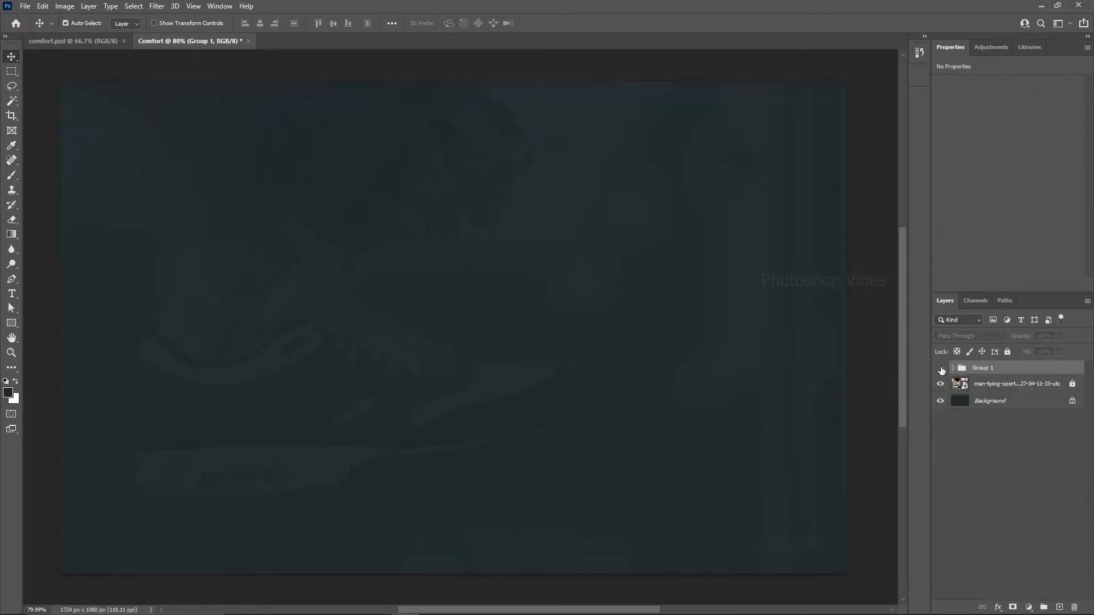
{"action": "left_click", "coordinate": [941, 369]}
{"action": "left_click", "coordinate": [1007, 352]}
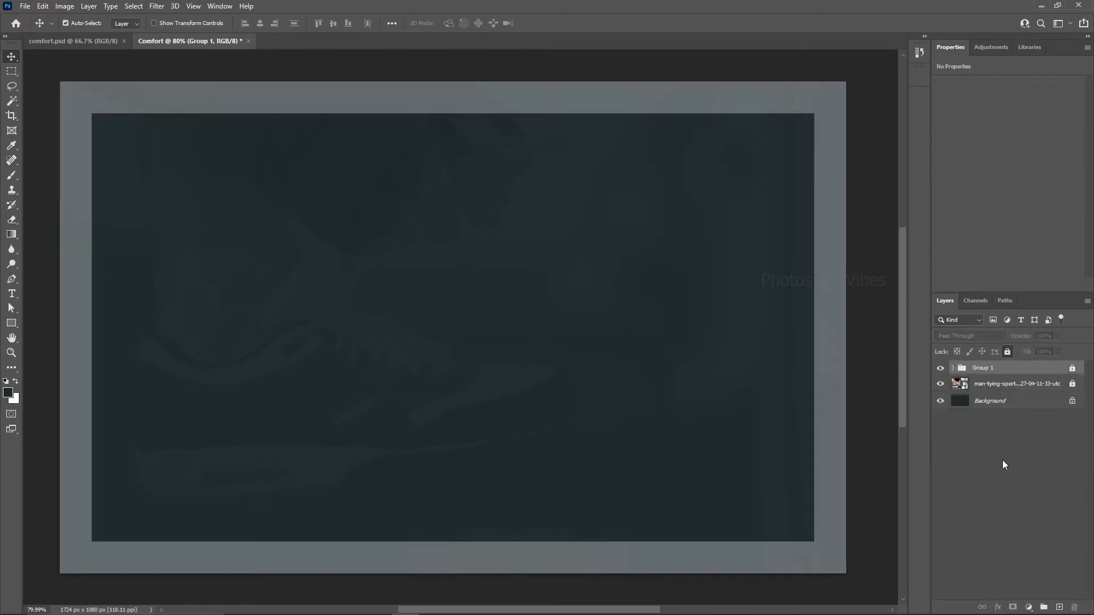
{"action": "left_click", "coordinate": [996, 481]}
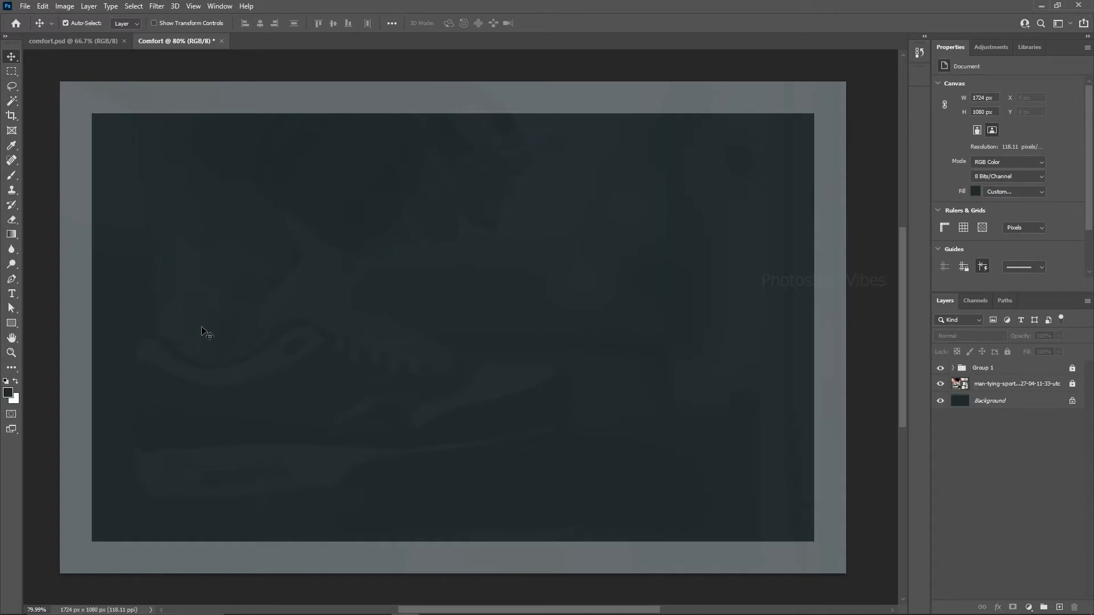
Step: Set up the Horizontal Type tool with Montserrat Bold and the white text color ffffff
{"action": "left_click", "coordinate": [11, 294]}
{"action": "right_click", "coordinate": [11, 294]}
{"action": "left_click", "coordinate": [56, 291]}
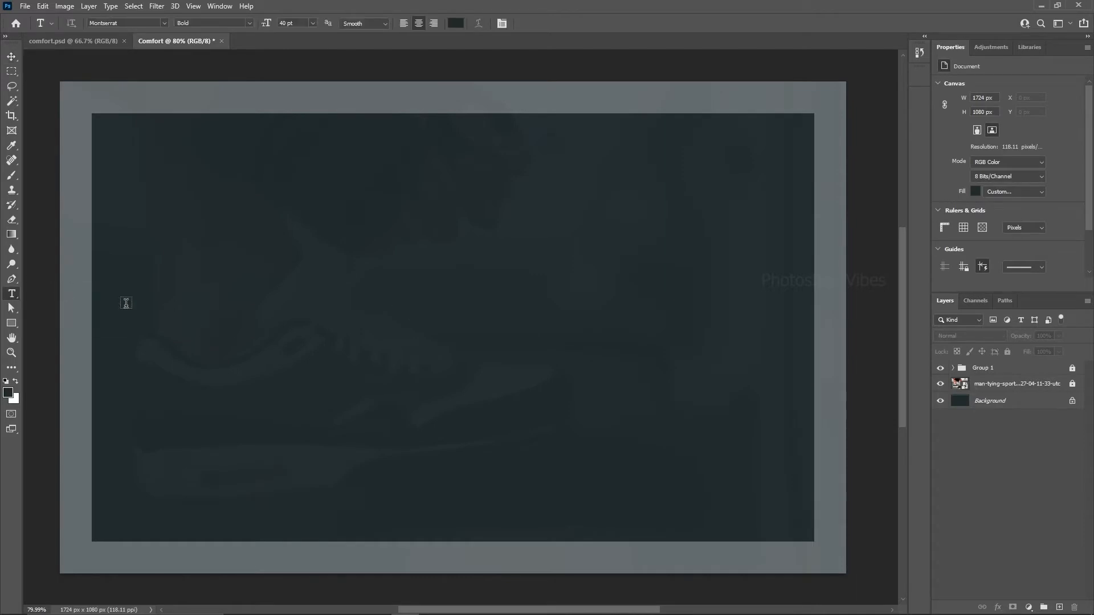
{"action": "left_click", "coordinate": [122, 24]}
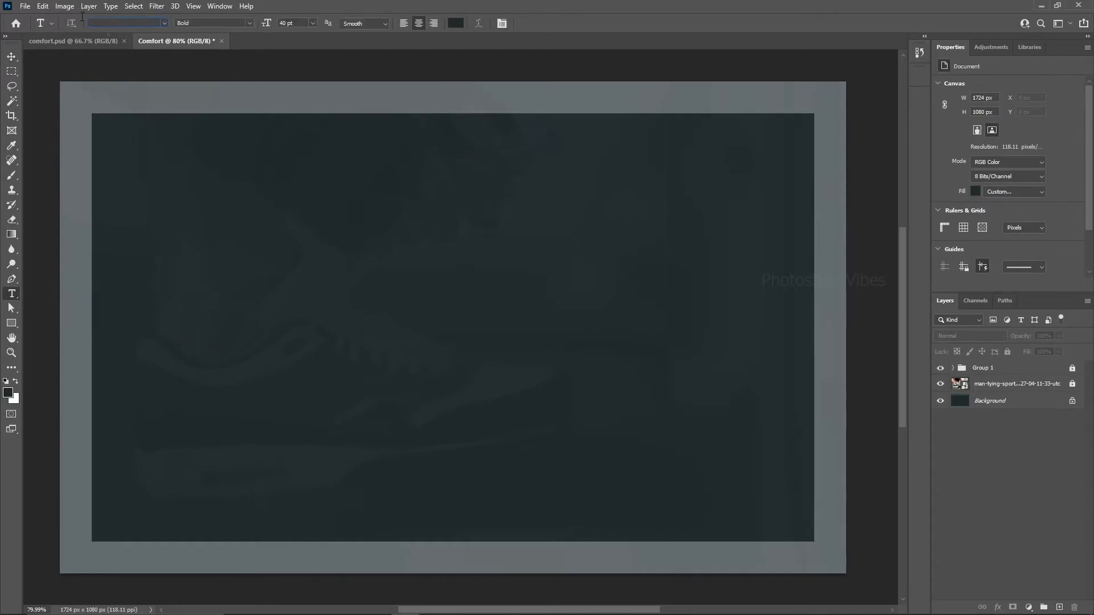
{"action": "left_click", "coordinate": [251, 22]}
{"action": "left_click", "coordinate": [217, 147]}
{"action": "left_click", "coordinate": [455, 23]}
{"action": "type", "text": "ffffff"}
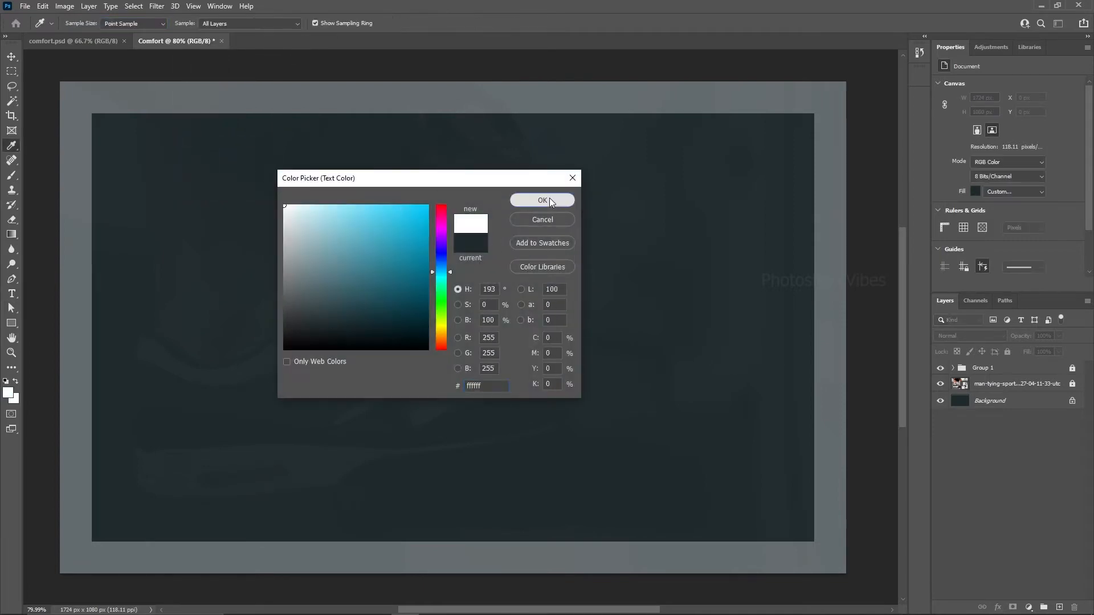
{"action": "left_click", "coordinate": [543, 201]}
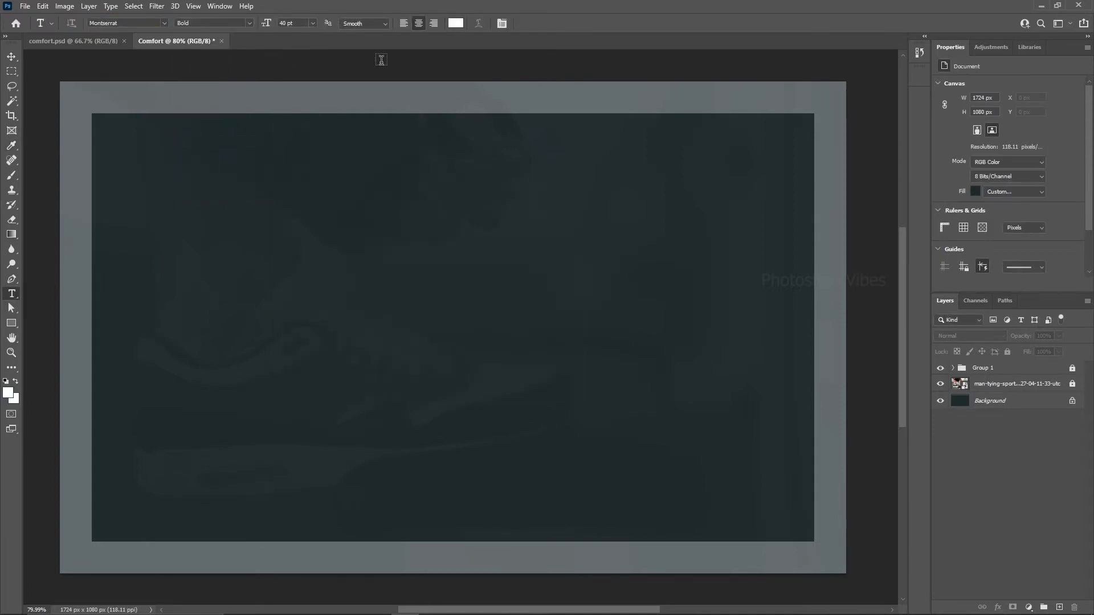
Step: Add the logo text "Shop." at 40 pt and set its style to Bold Italic
{"action": "left_click", "coordinate": [293, 241]}
{"action": "type", "text": "Sho"}
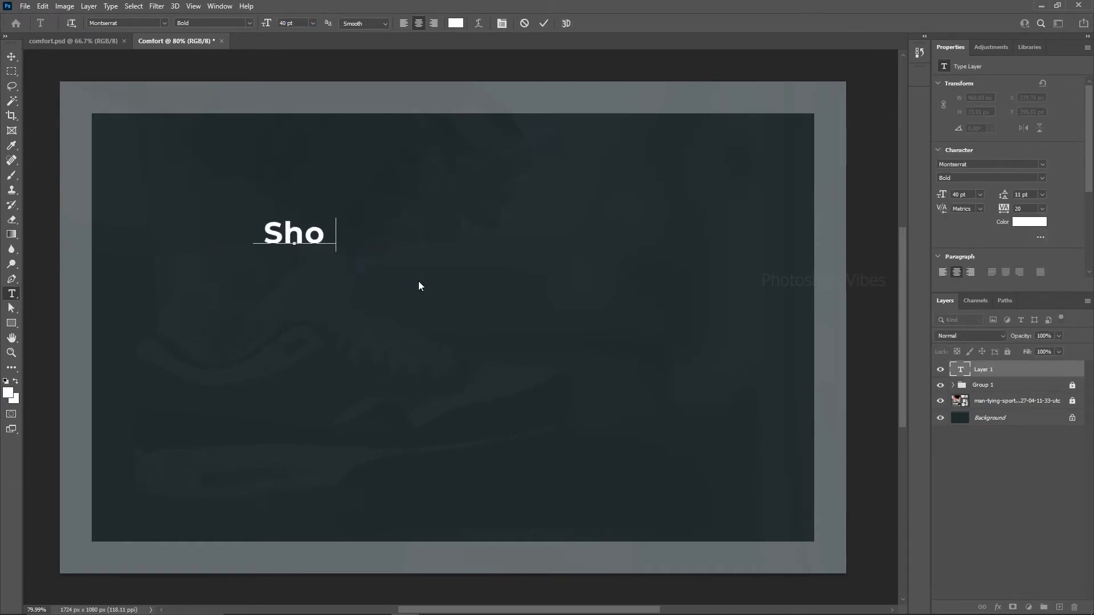
{"action": "type", "text": "p"}
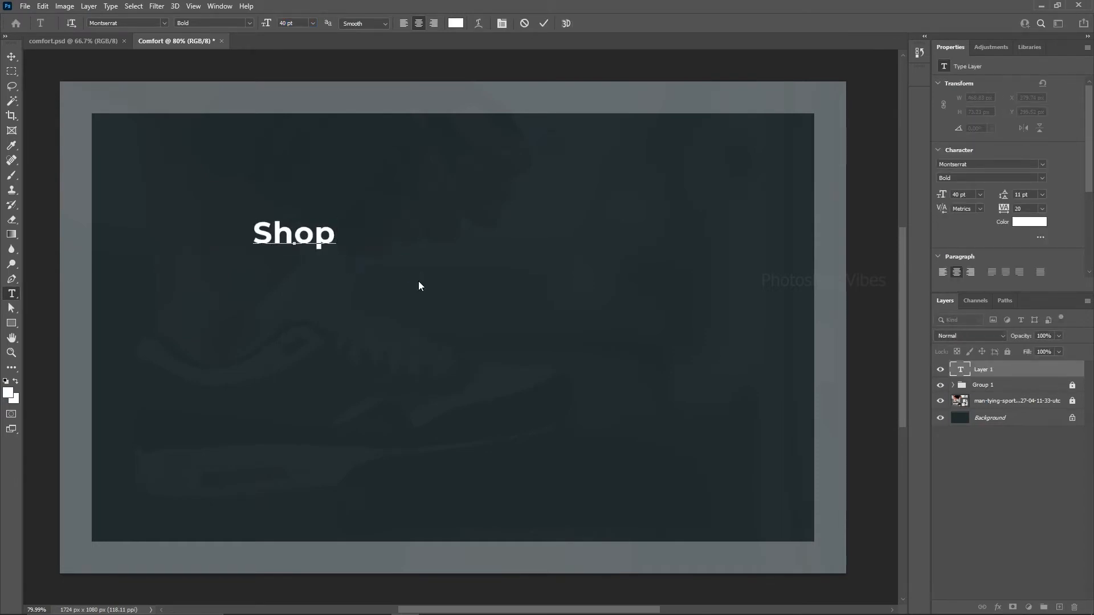
{"action": "type", "text": "."}
{"action": "key", "text": "ctrl+a"}
{"action": "left_click", "coordinate": [251, 23]}
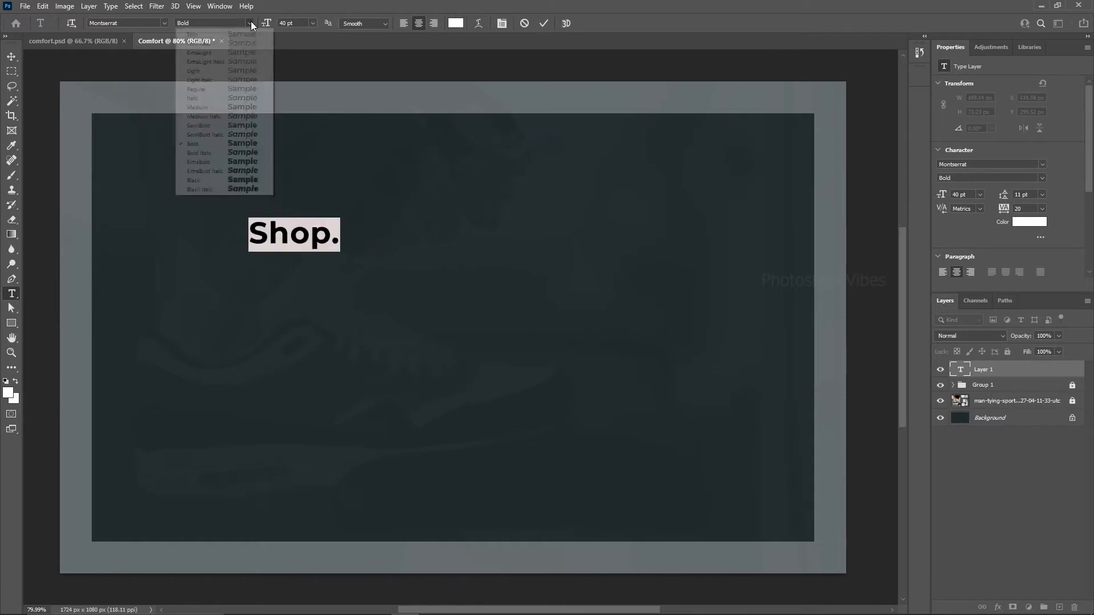
{"action": "left_click", "coordinate": [207, 152]}
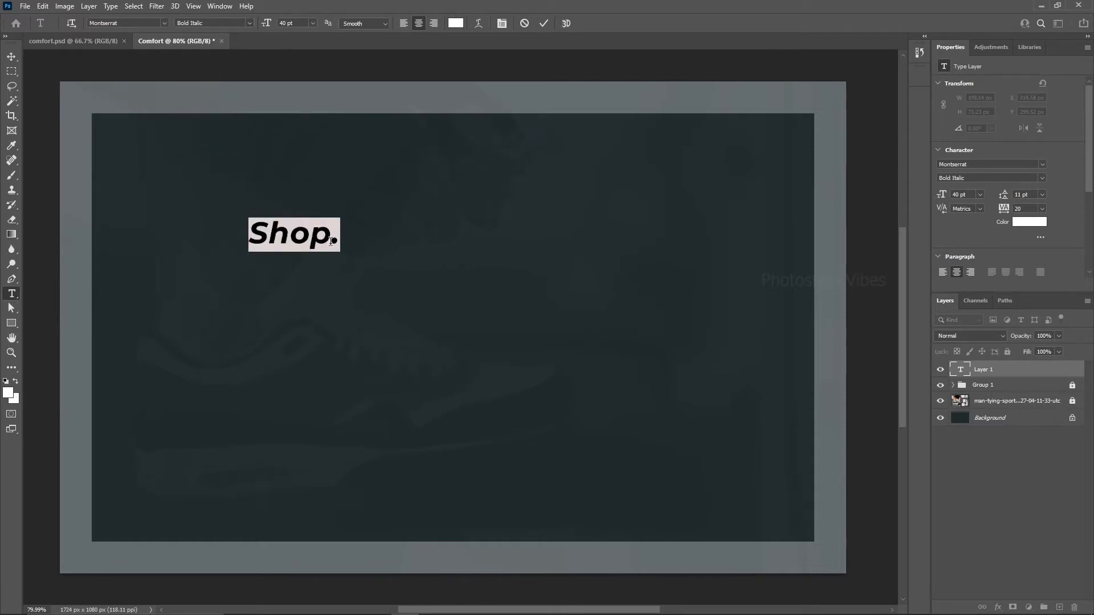
Step: Color the logo's period red and move the logo into the upper-left inner corner of the margin strips
{"action": "left_click_drag", "start_coordinate": [330, 241], "coordinate": [347, 240]}
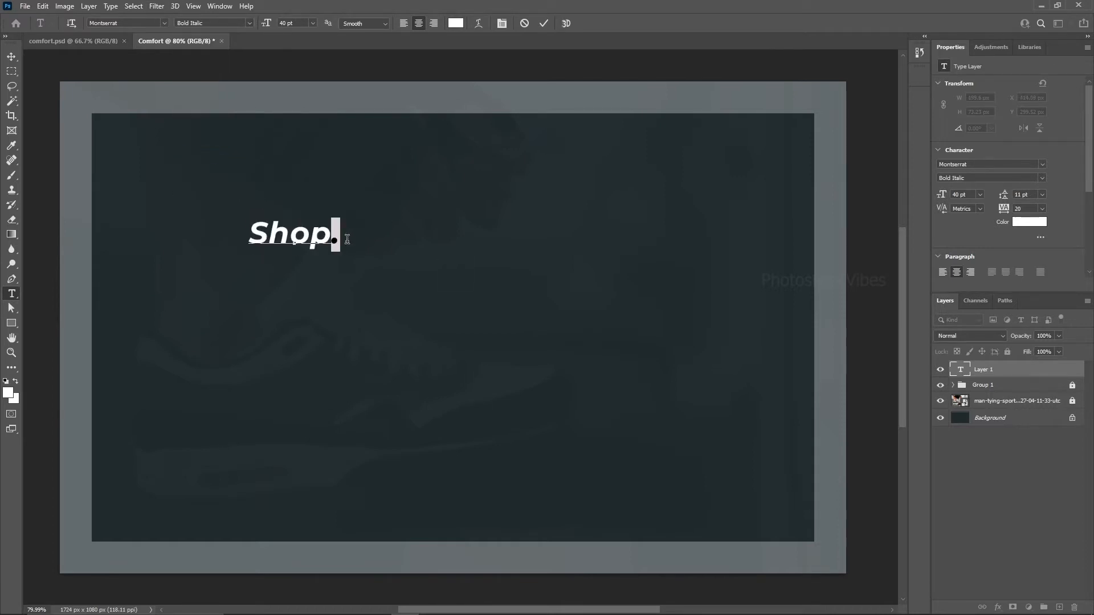
{"action": "left_click", "coordinate": [8, 393]}
{"action": "left_click", "coordinate": [423, 215]}
{"action": "left_click", "coordinate": [549, 204]}
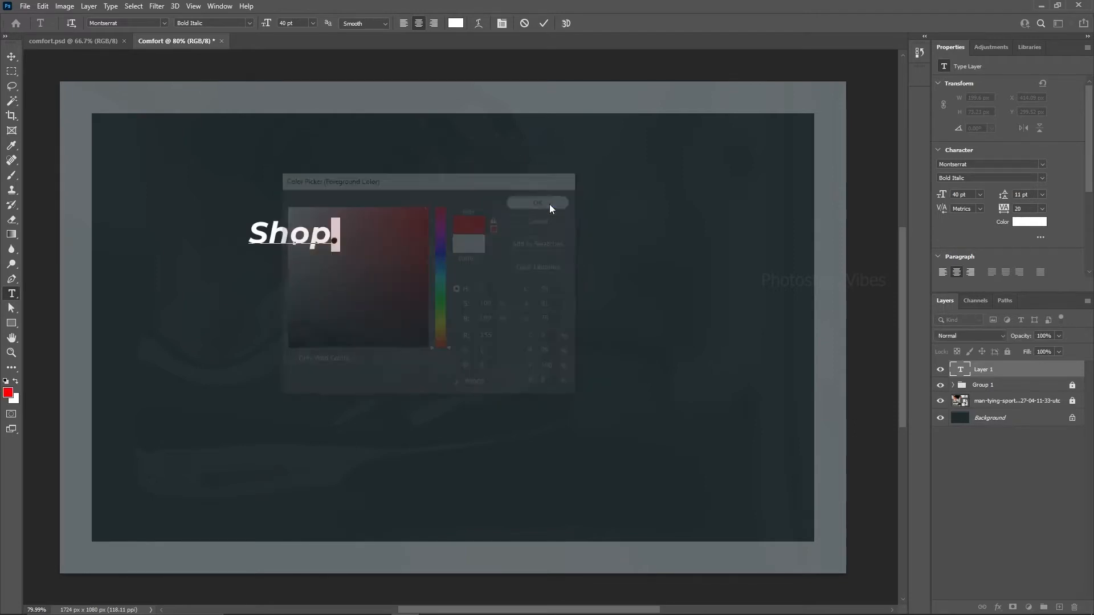
{"action": "left_click", "coordinate": [12, 56]}
{"action": "left_click_drag", "start_coordinate": [274, 233], "coordinate": [117, 125]}
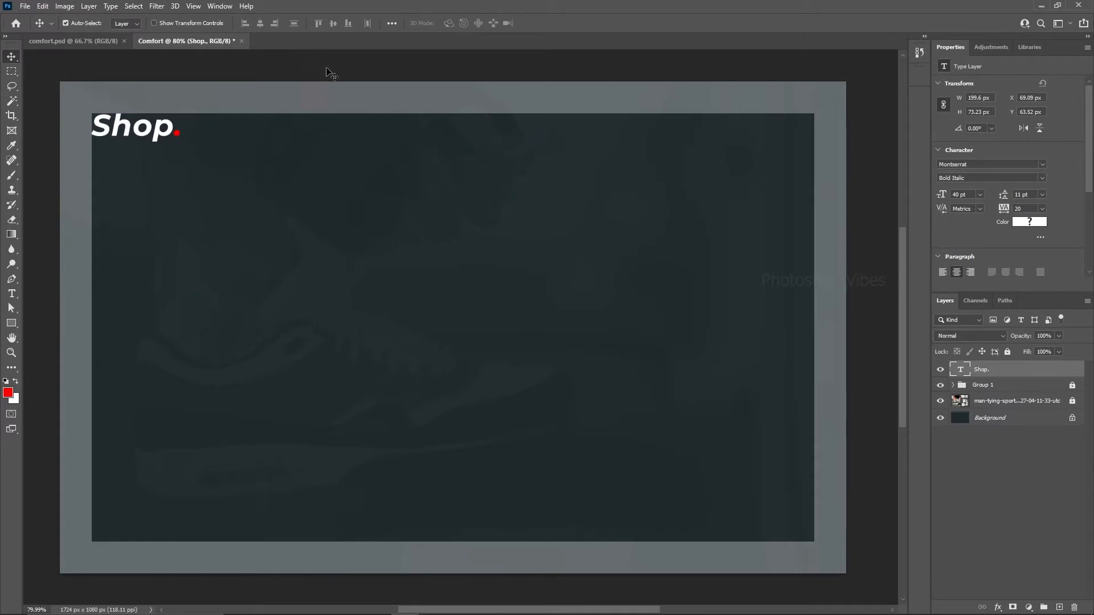
Step: Show the rulers, place a horizontal guide along the baseline of the "Shop." logo, and deselect the layers
{"action": "key", "text": "ctrl"}
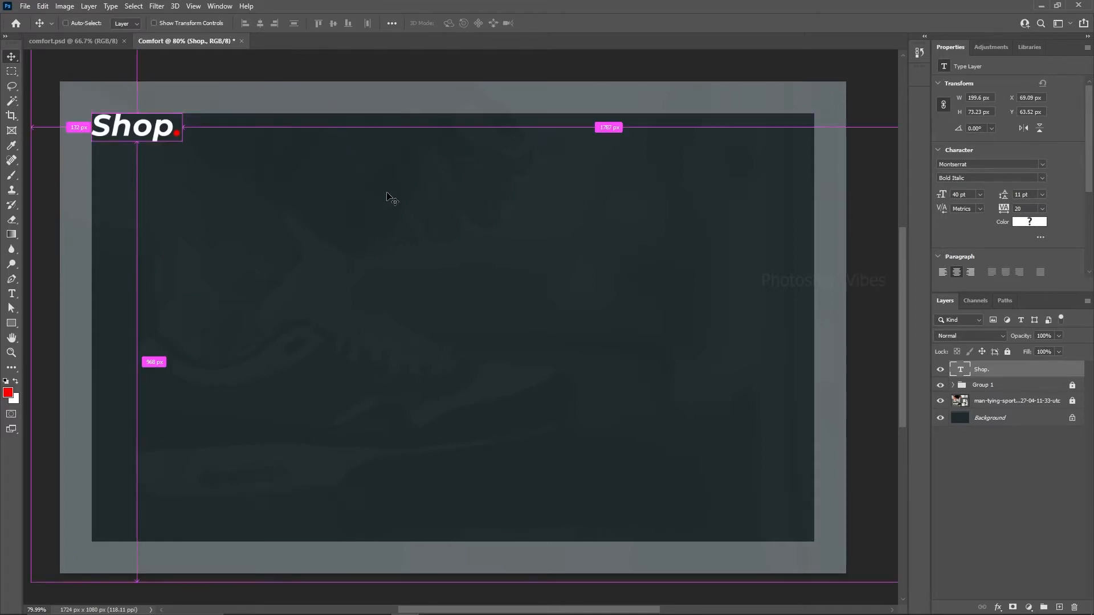
{"action": "key", "text": "ctrl+r"}
{"action": "left_click_drag", "start_coordinate": [329, 56], "coordinate": [330, 140]}
{"action": "left_click", "coordinate": [377, 236]}
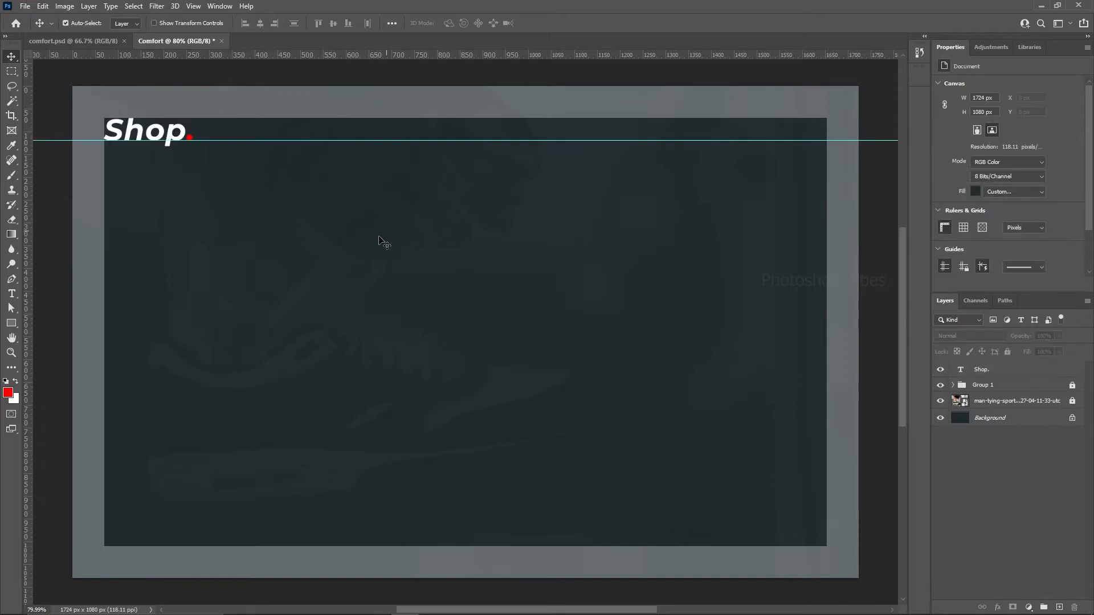
Step: Add the menu text "Shoes" in Montserrat Medium at 20 pt below the logo
{"action": "left_click", "coordinate": [11, 293]}
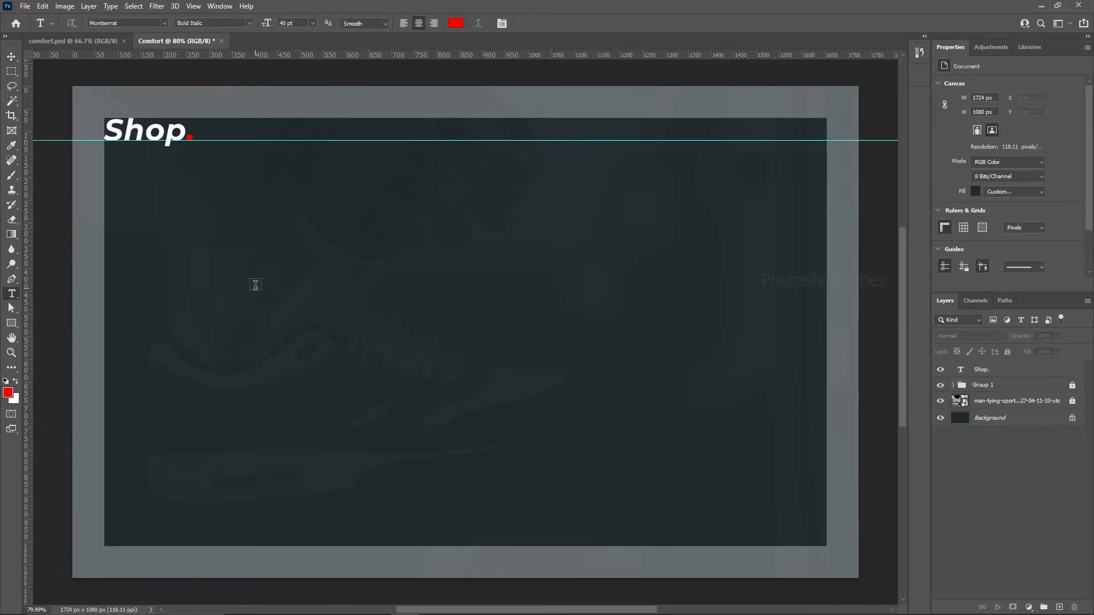
{"action": "left_click", "coordinate": [404, 321]}
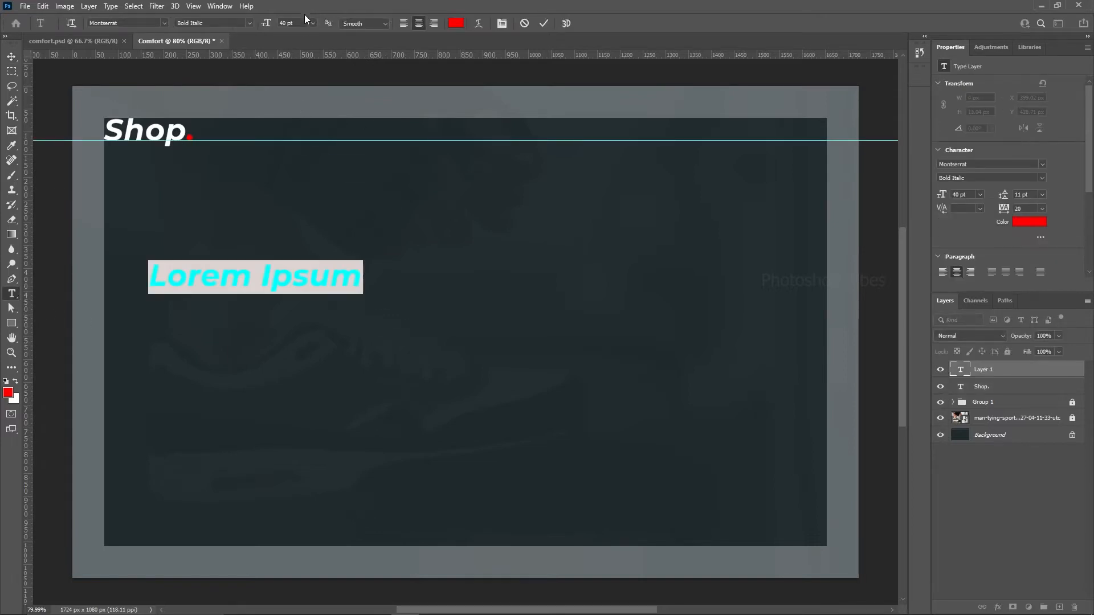
{"action": "left_click", "coordinate": [267, 24]}
{"action": "key", "text": "Return"}
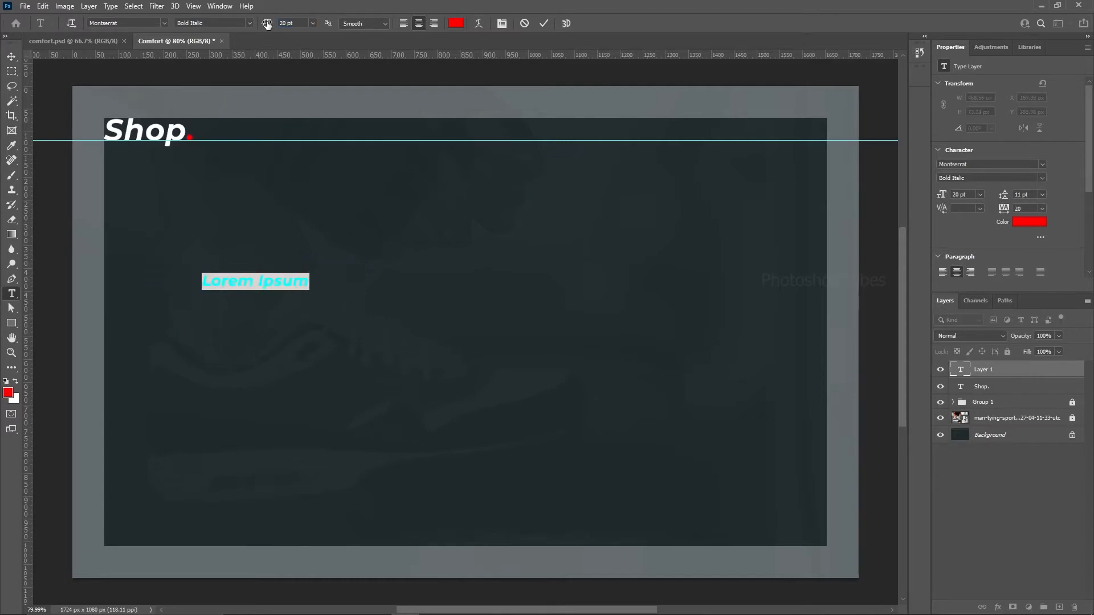
{"action": "left_click", "coordinate": [249, 22]}
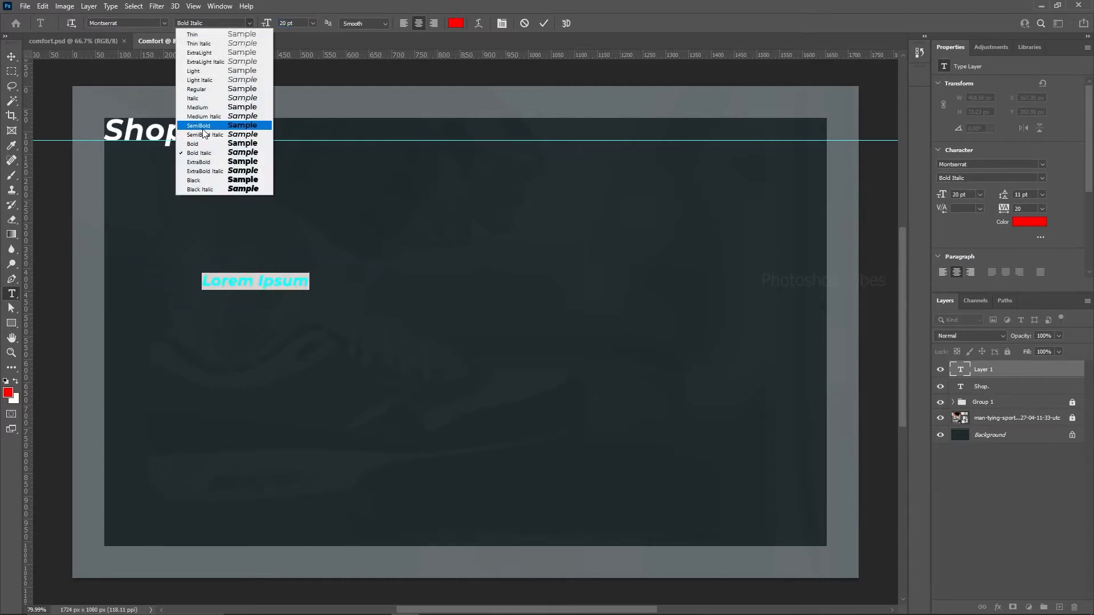
{"action": "left_click", "coordinate": [194, 110]}
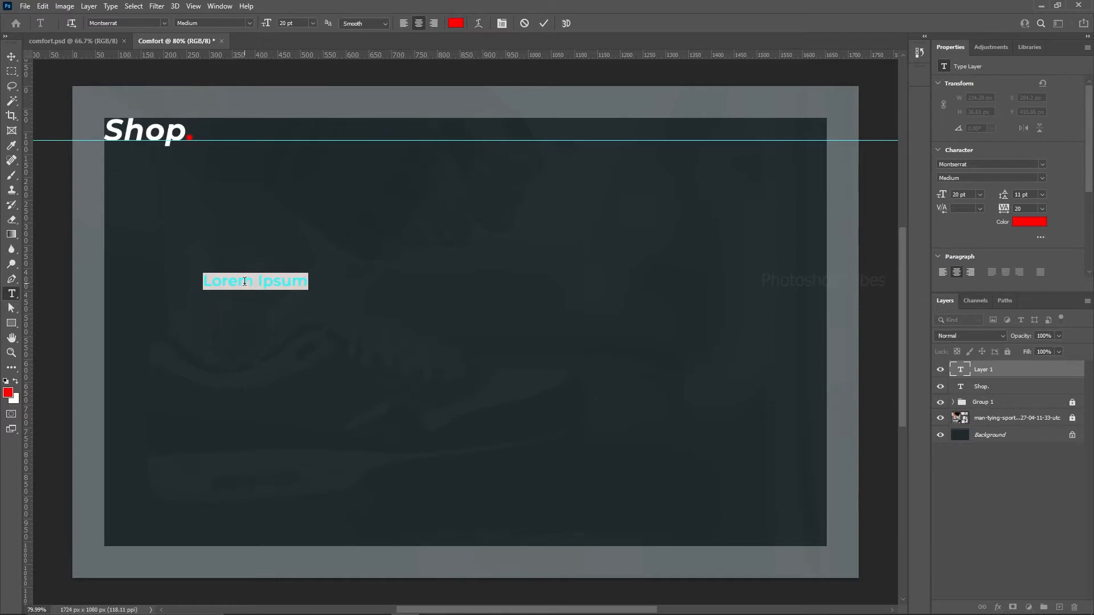
{"action": "type", "text": "Shoes"}
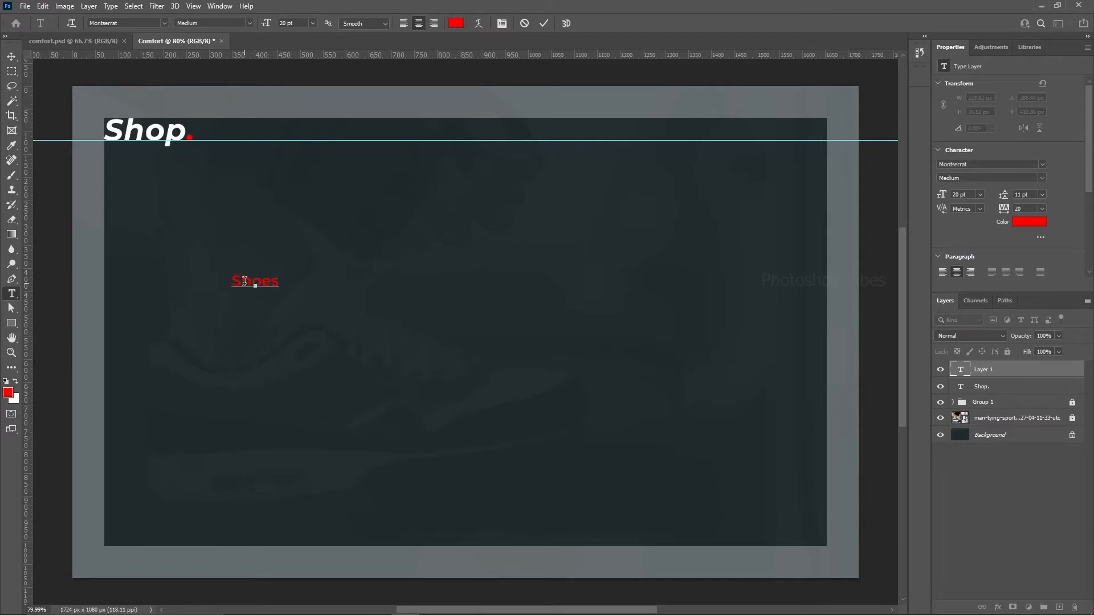
Step: Recolor the "Shoes" text white and move it onto the baseline guide to the right of the logo
{"action": "double_click", "coordinate": [244, 281]}
{"action": "left_click", "coordinate": [456, 23]}
{"action": "left_click", "coordinate": [287, 203]}
{"action": "left_click", "coordinate": [547, 201]}
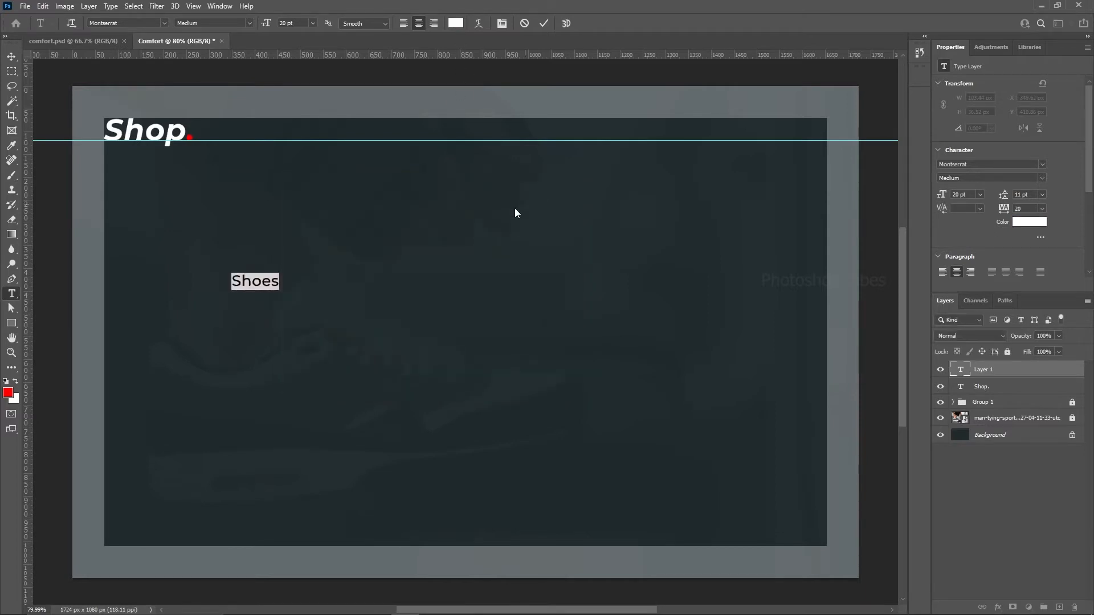
{"action": "left_click", "coordinate": [12, 56]}
{"action": "left_click_drag", "start_coordinate": [256, 281], "coordinate": [298, 137]}
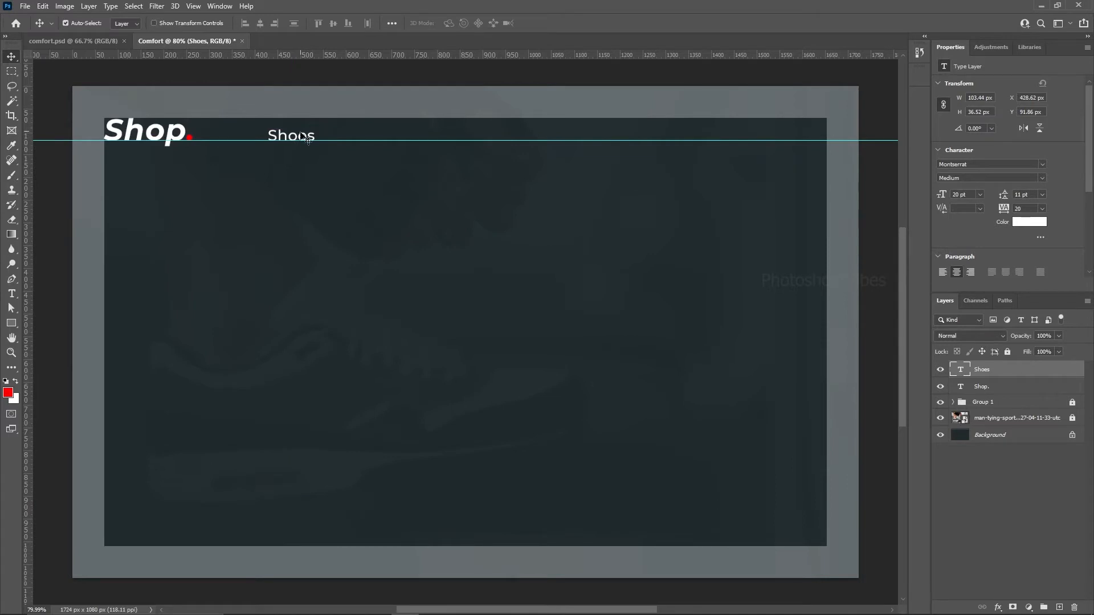
Step: Copy the "Shoes" text to its right along the guide and change the copy to "Collections"
{"action": "left_click_drag", "start_coordinate": [286, 136], "coordinate": [370, 137]}
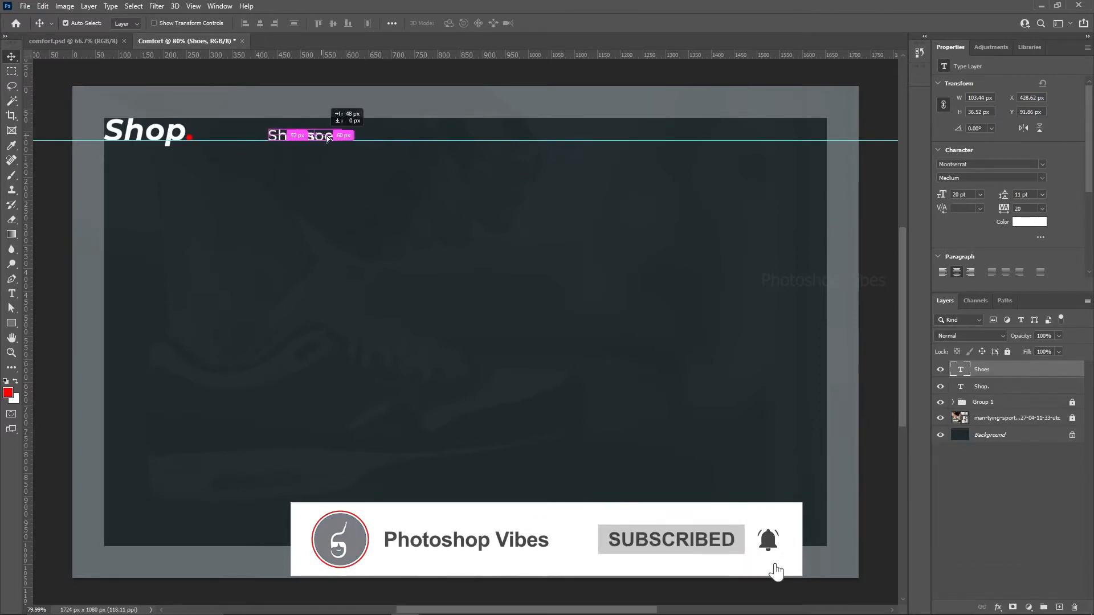
{"action": "left_click_drag", "start_coordinate": [327, 137], "coordinate": [382, 138]}
{"action": "double_click", "coordinate": [381, 139]}
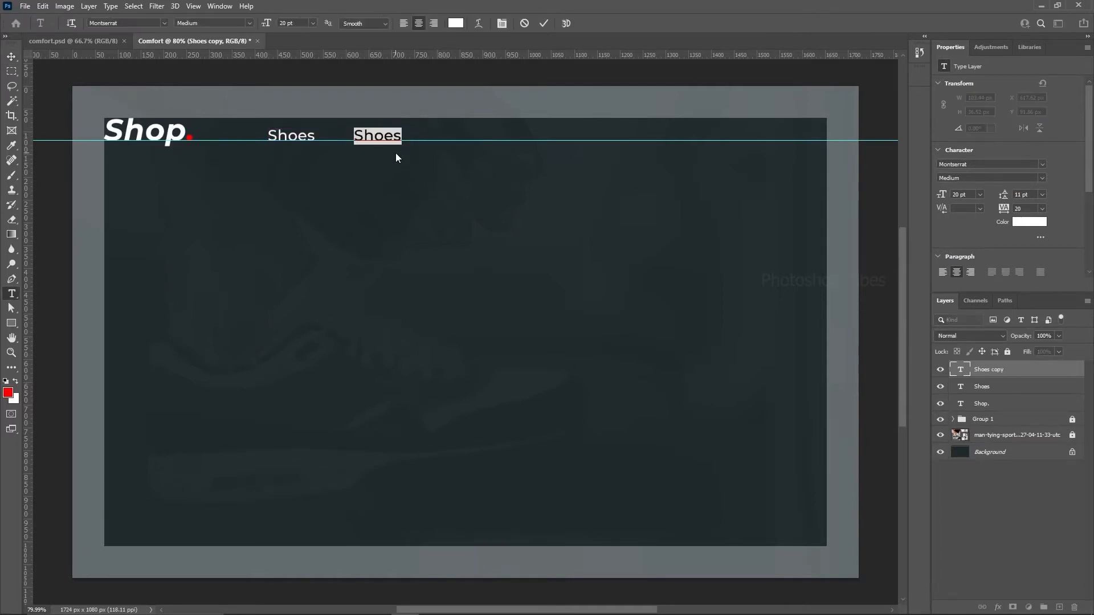
{"action": "type", "text": "Collectio"}
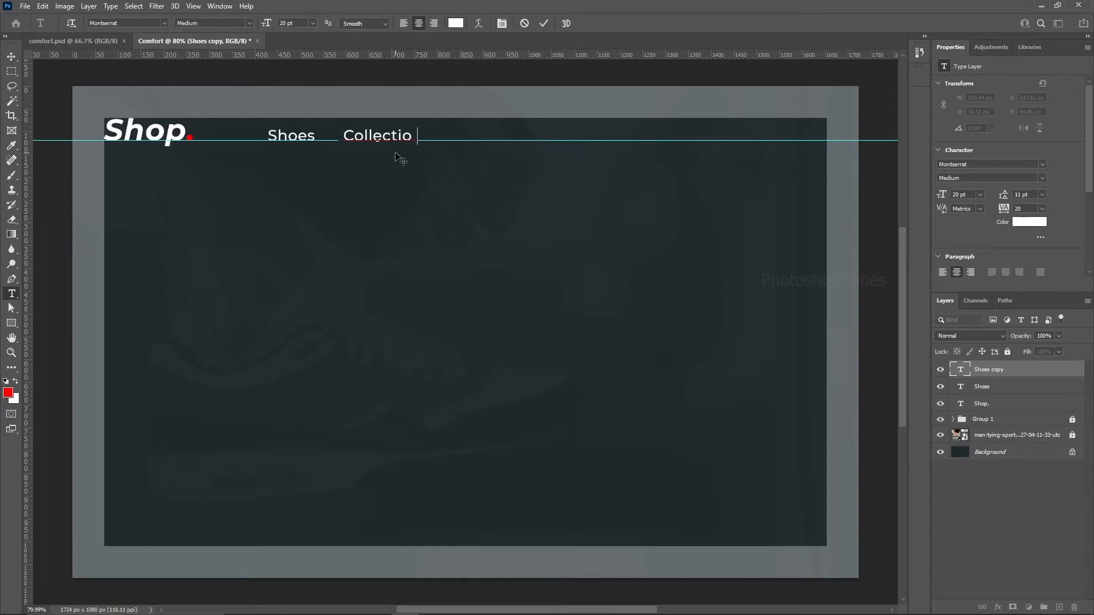
{"action": "type", "text": "ne"}
{"action": "key", "text": "BackSpace"}
{"action": "type", "text": "s"}
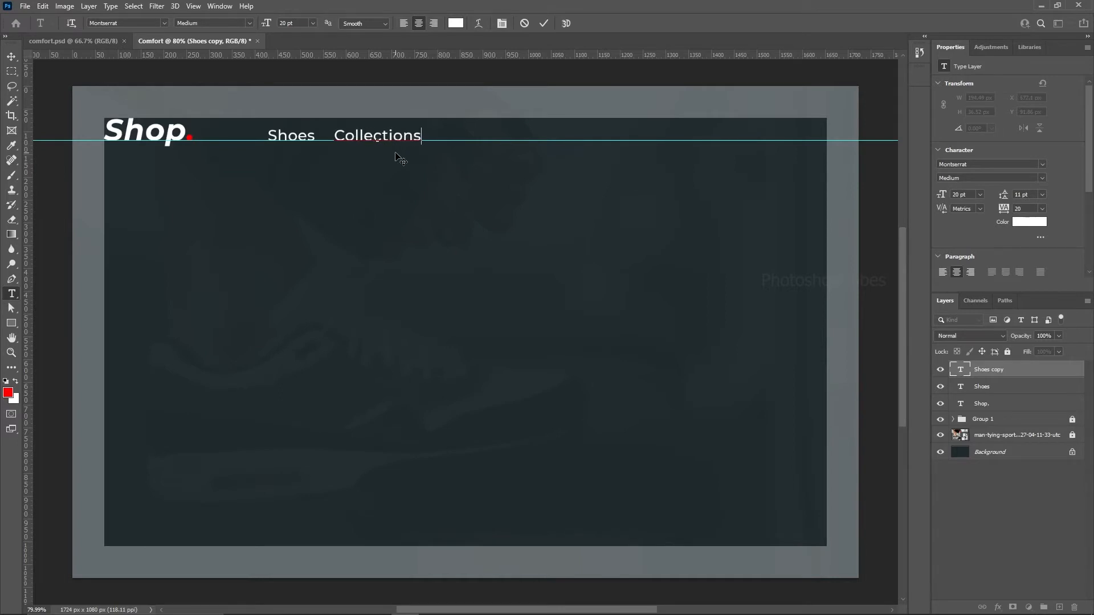
Step: Copy the "Collections" text further right along the guide, change the copy to "Brands" and adjust its spacing
{"action": "left_click", "coordinate": [10, 55]}
{"action": "left_click_drag", "start_coordinate": [360, 137], "coordinate": [501, 139]}
{"action": "double_click", "coordinate": [501, 139]}
{"action": "type", "text": "Bra"}
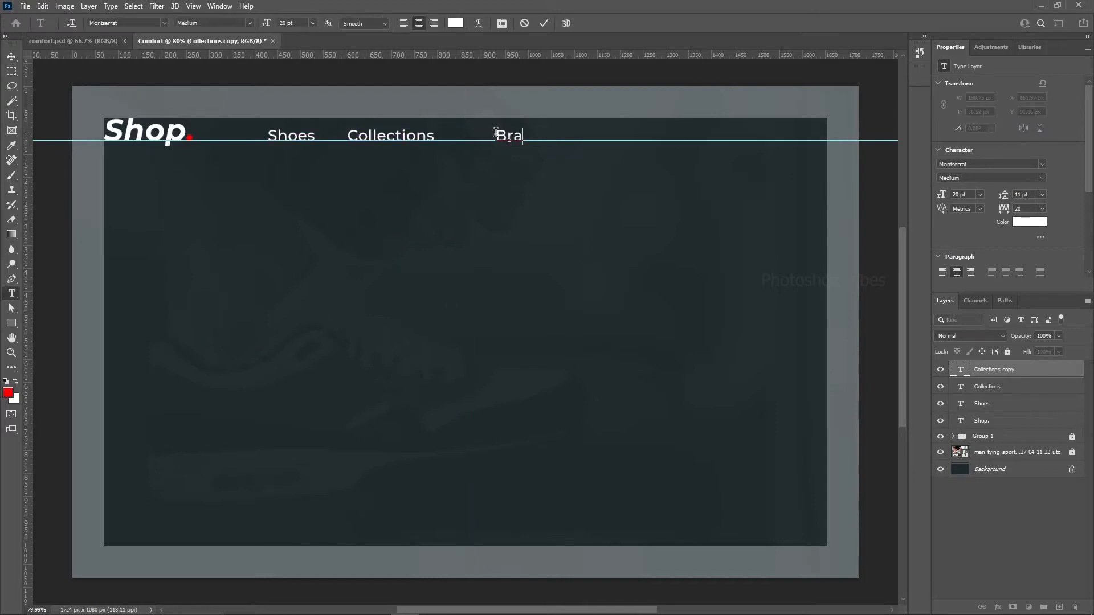
{"action": "type", "text": "nds"}
{"action": "left_click", "coordinate": [11, 56]}
{"action": "left_click_drag", "start_coordinate": [510, 141], "coordinate": [498, 140]}
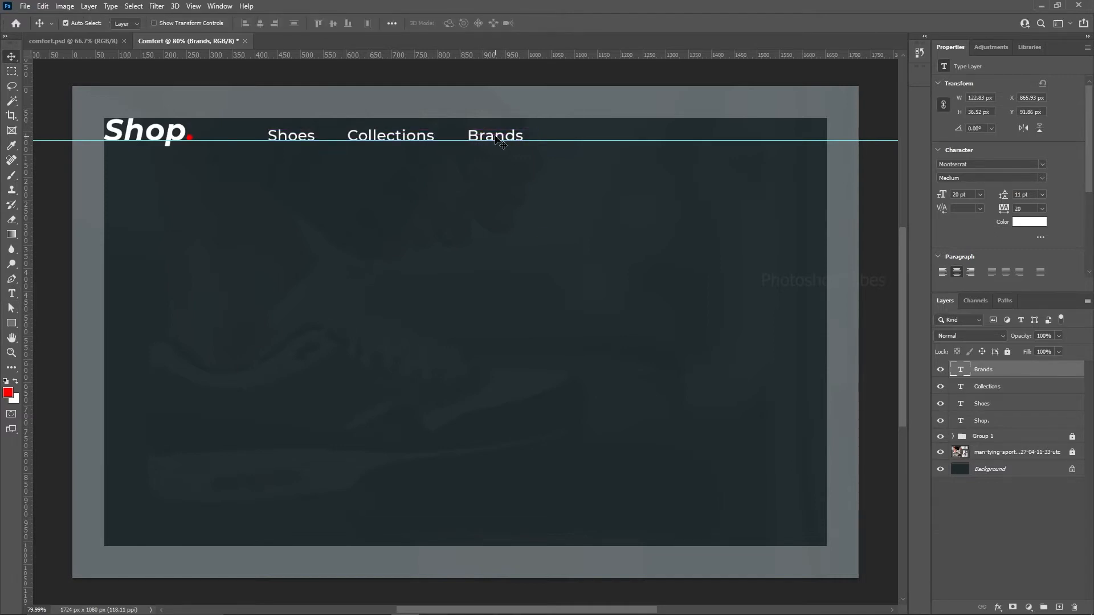
Step: Distribute the Shoes, Collections and Brands text layers evenly in the horizontal direction, and deselect them
{"action": "left_click", "coordinate": [990, 405], "text": "shift"}
{"action": "left_click", "coordinate": [941, 404]}
{"action": "left_click", "coordinate": [941, 405]}
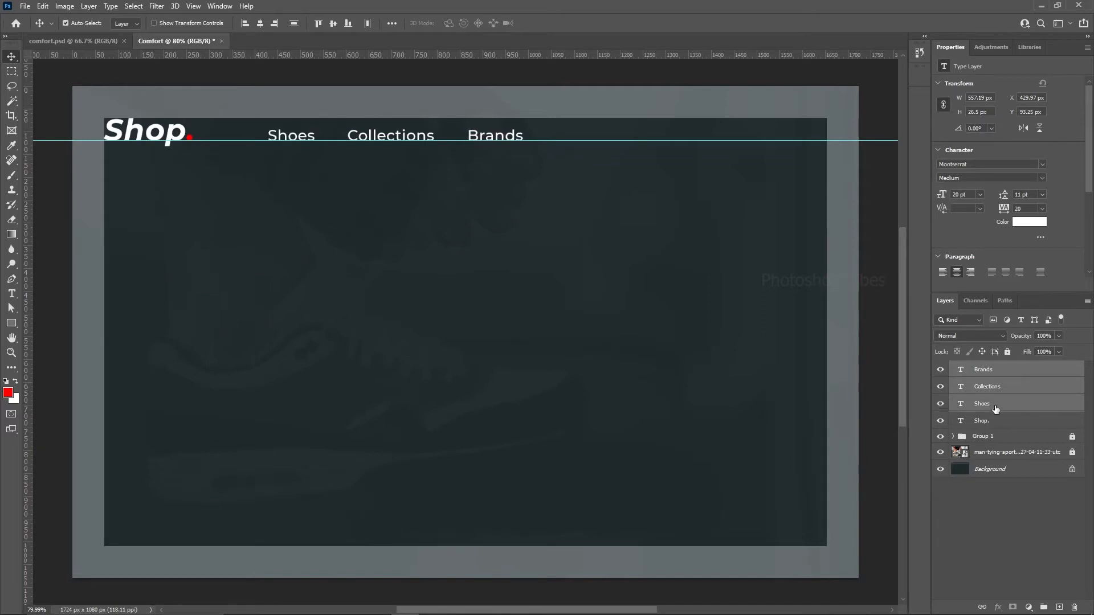
{"action": "left_click", "coordinate": [368, 23]}
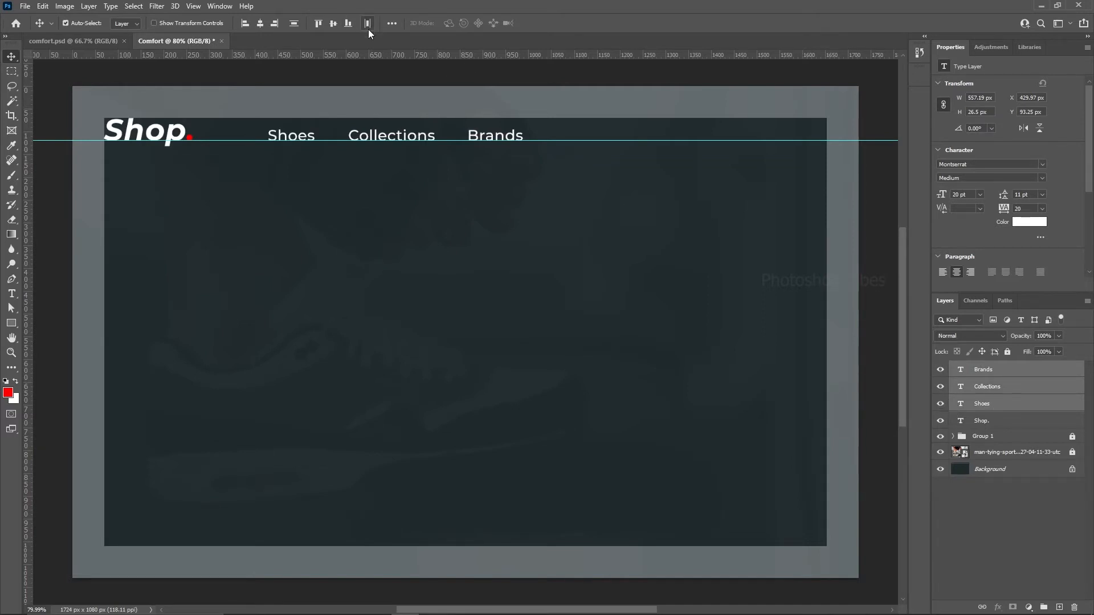
{"action": "left_click", "coordinate": [436, 345]}
Step: Draw a red circle about 517 px in diameter with the Ellipse tool and move it to the canvas's right half
{"action": "left_click_drag", "start_coordinate": [11, 323], "coordinate": [48, 334]}
{"action": "key", "text": "shift+u"}
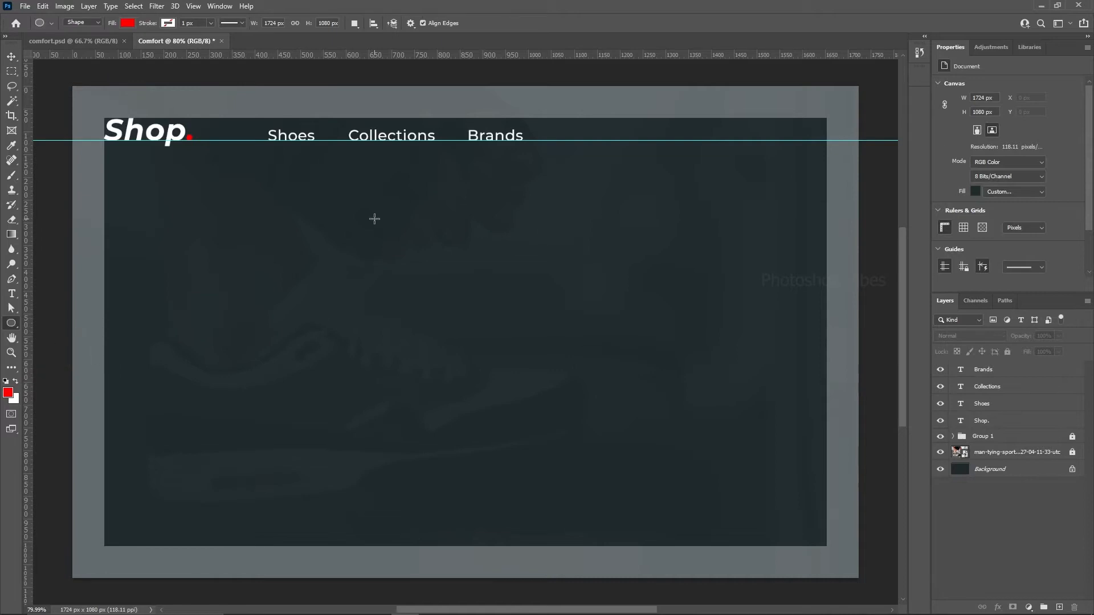
{"action": "left_click_drag", "start_coordinate": [371, 209], "coordinate": [531, 428]}
{"action": "left_click_drag", "start_coordinate": [606, 482], "coordinate": [605, 474]}
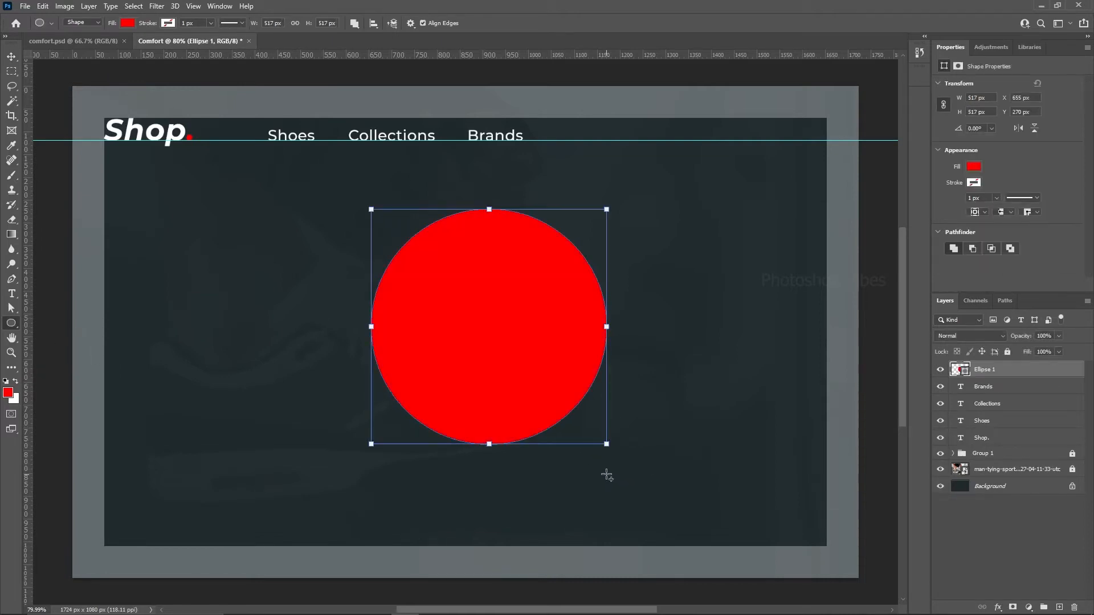
{"action": "left_click", "coordinate": [11, 56]}
{"action": "left_click_drag", "start_coordinate": [539, 336], "coordinate": [716, 294]}
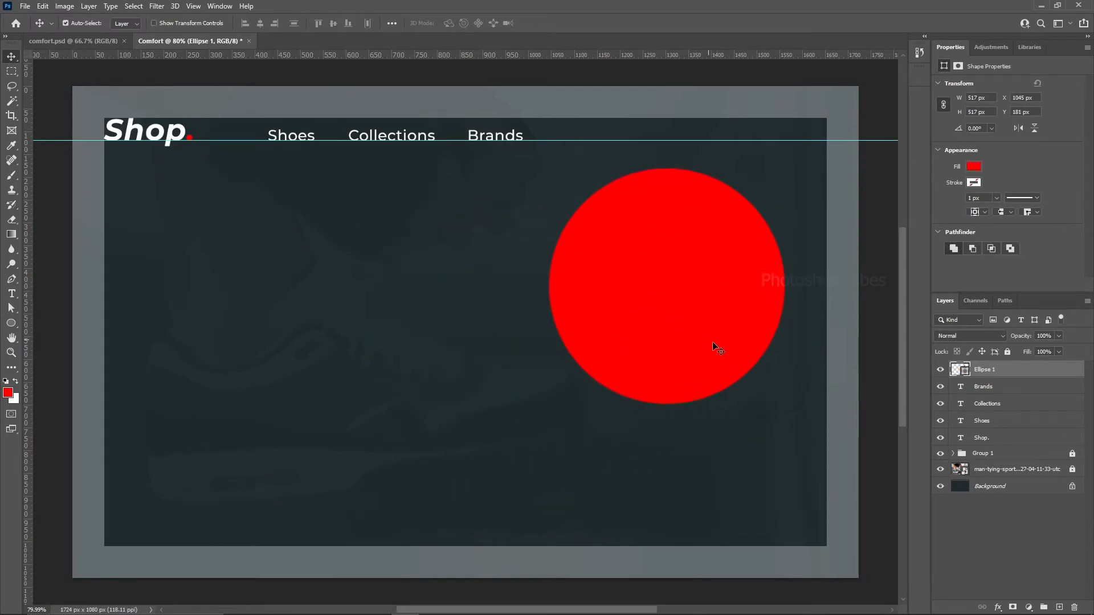
Step: Toggle the visibility of the margin strip group and the red circle off and on to check the layout
{"action": "left_click", "coordinate": [940, 454]}
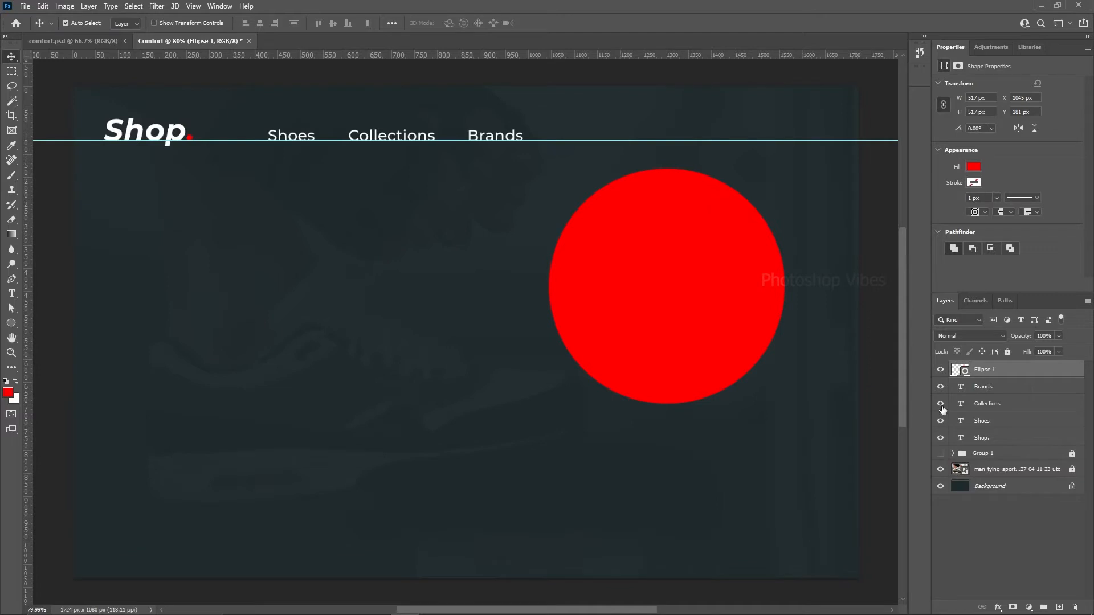
{"action": "left_click", "coordinate": [940, 369]}
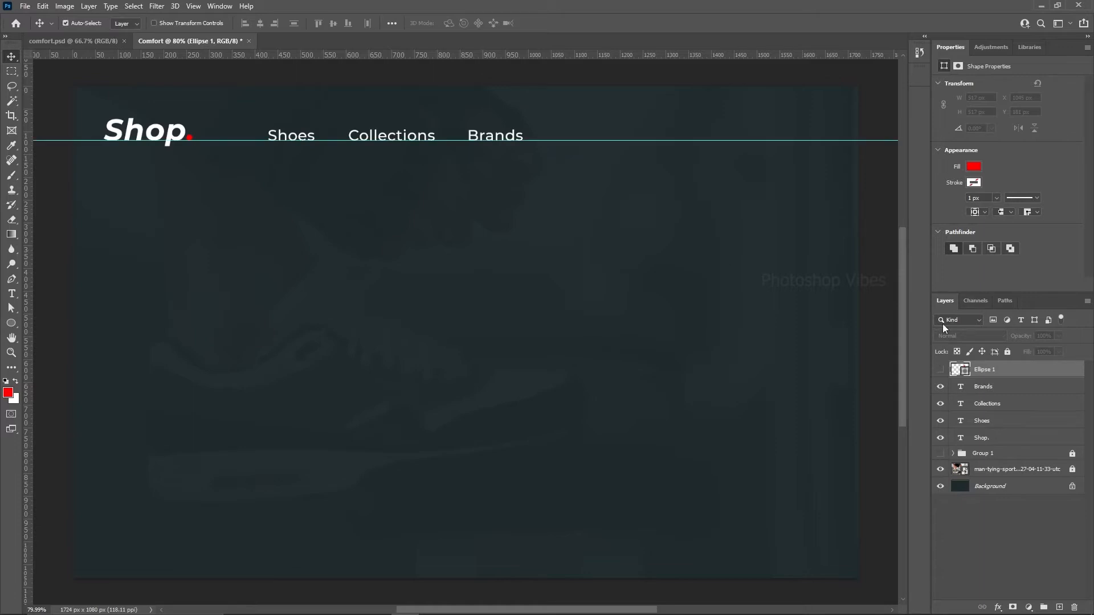
{"action": "left_click", "coordinate": [940, 454]}
{"action": "left_click", "coordinate": [940, 370]}
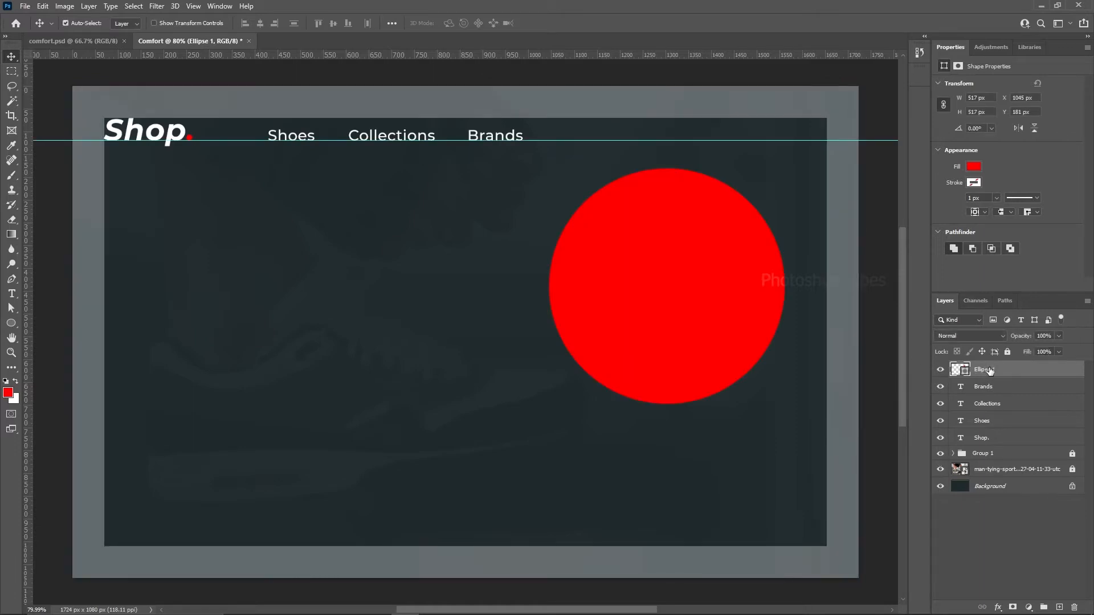
Step: Add a linear Gradient Overlay to the red circle using the violet-to-blue preset from the Purples group
{"action": "double_click", "coordinate": [1075, 374]}
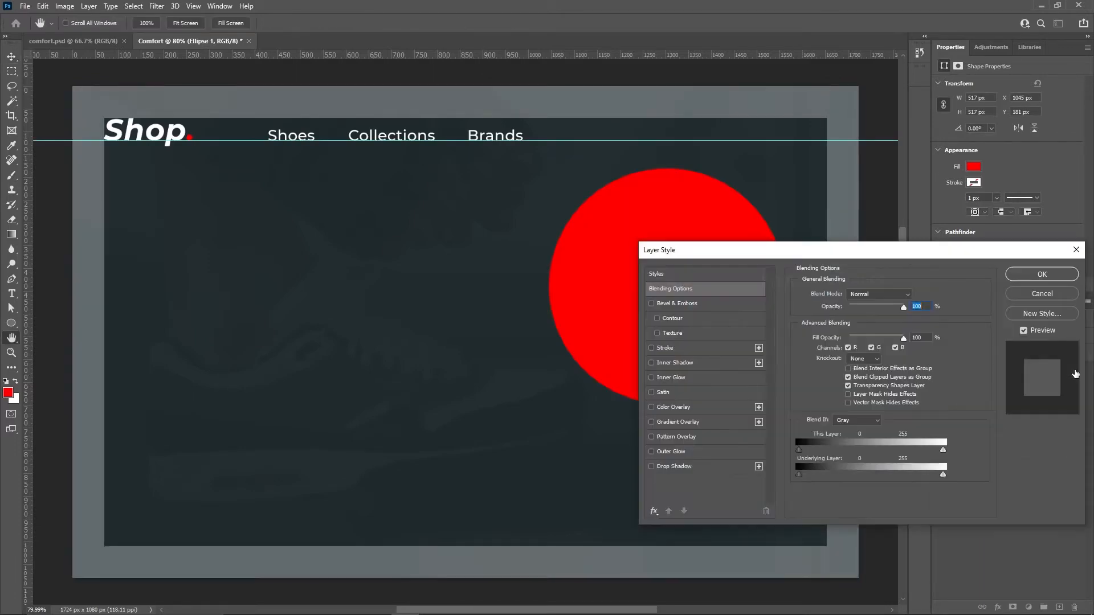
{"action": "left_click_drag", "start_coordinate": [830, 257], "coordinate": [267, 160]}
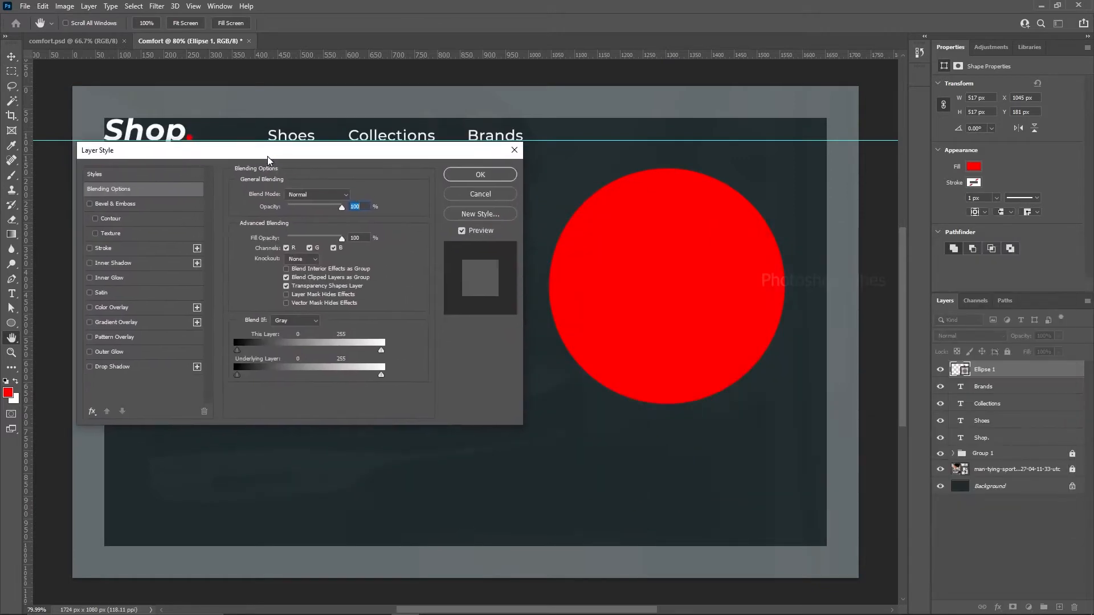
{"action": "left_click", "coordinate": [108, 324]}
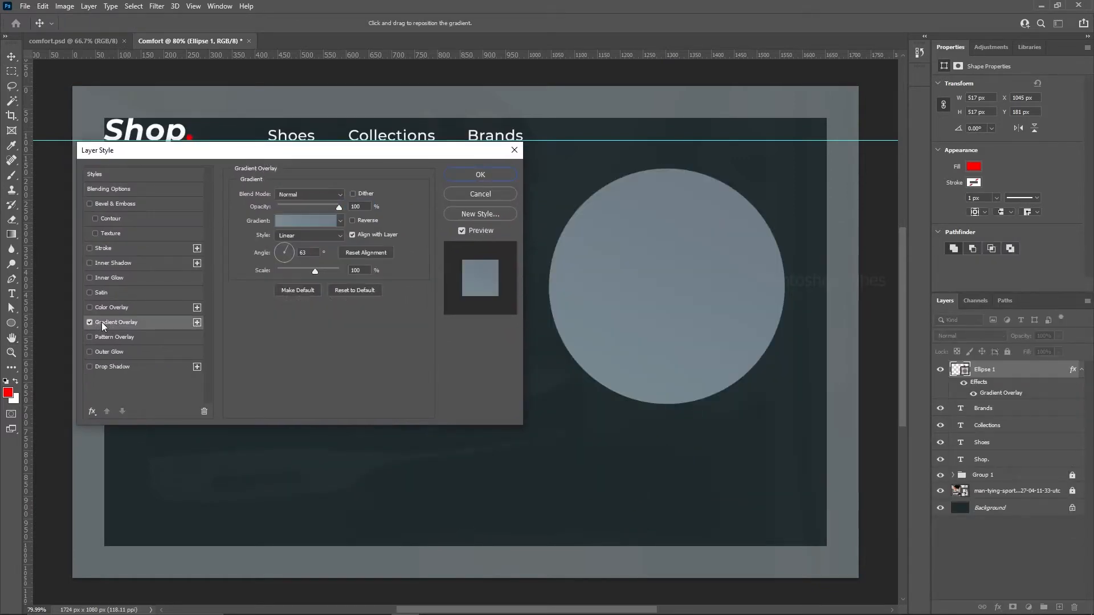
{"action": "left_click", "coordinate": [341, 222]}
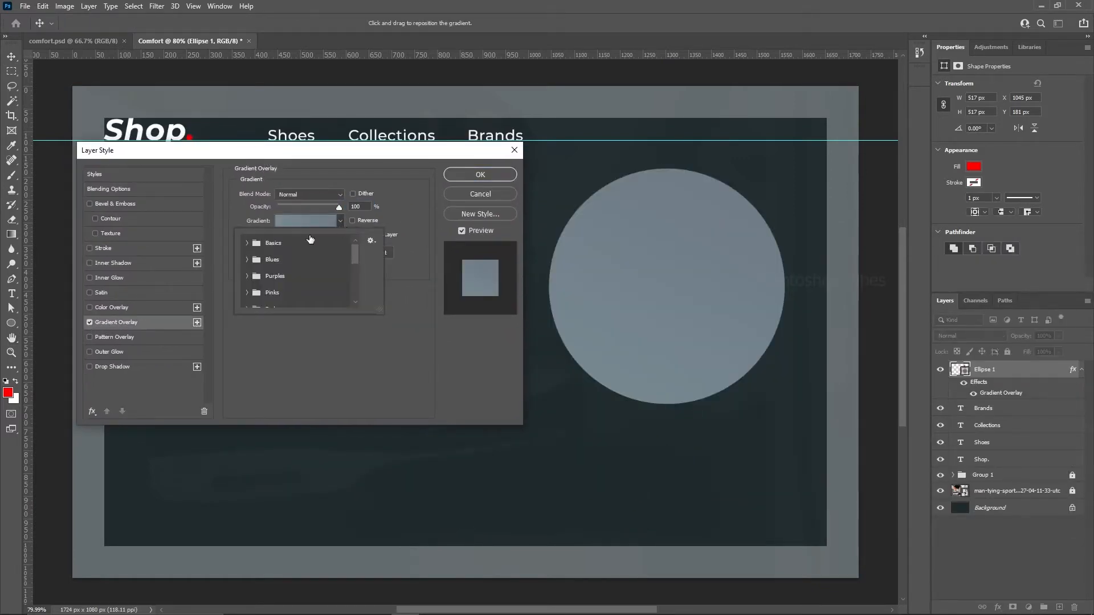
{"action": "left_click", "coordinate": [246, 277]}
{"action": "left_click_drag", "start_coordinate": [381, 313], "coordinate": [444, 385]}
{"action": "left_click", "coordinate": [371, 291]}
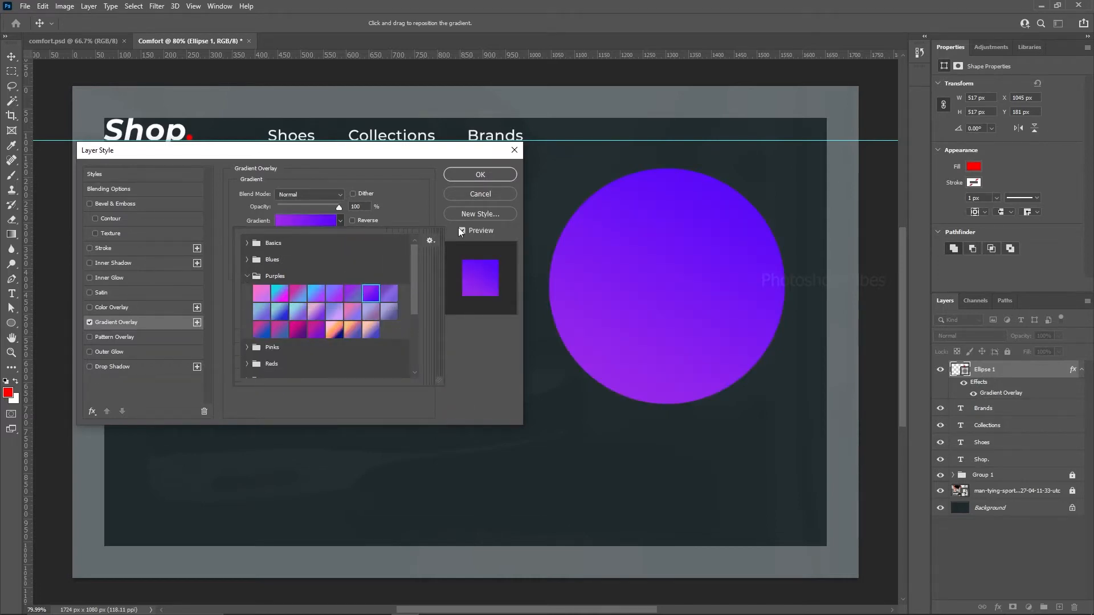
{"action": "left_click", "coordinate": [464, 174]}
{"action": "left_click", "coordinate": [463, 173]}
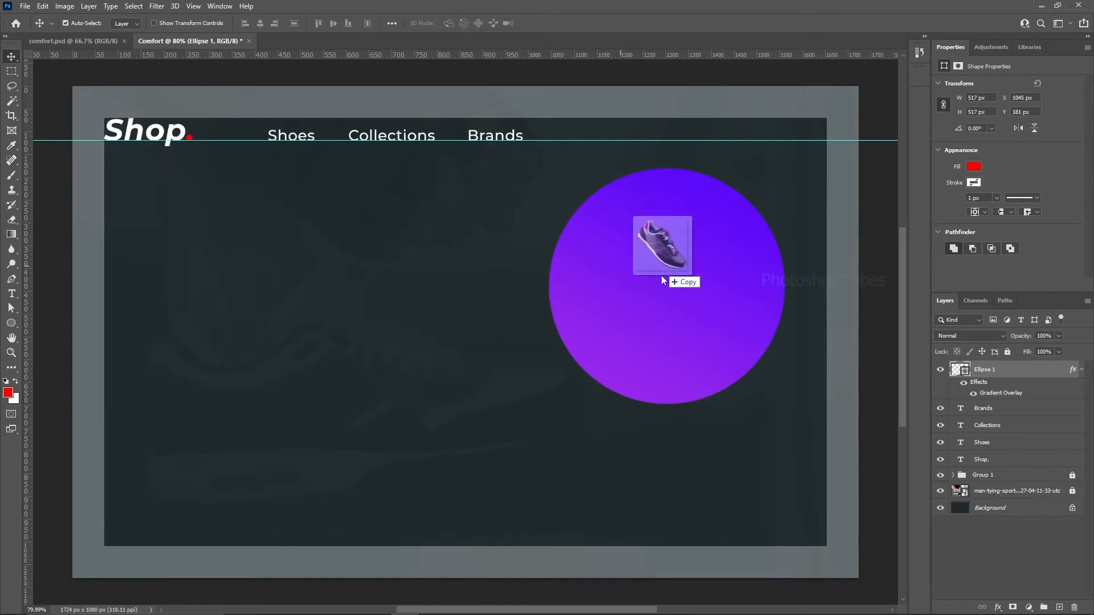
Step: Place the sneaker image scaled to about 44%, flip it horizontally and move it over the gradient circle
{"action": "left_click_drag", "start_coordinate": [666, 276], "coordinate": [600, 303]}
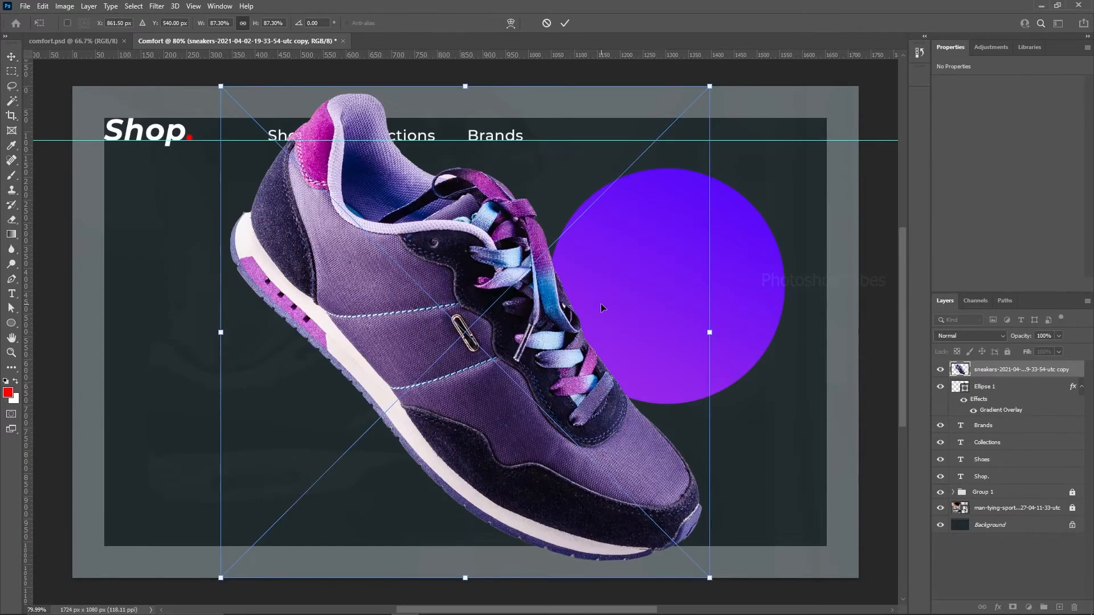
{"action": "left_click_drag", "start_coordinate": [705, 583], "coordinate": [466, 333]}
{"action": "right_click", "coordinate": [364, 251]}
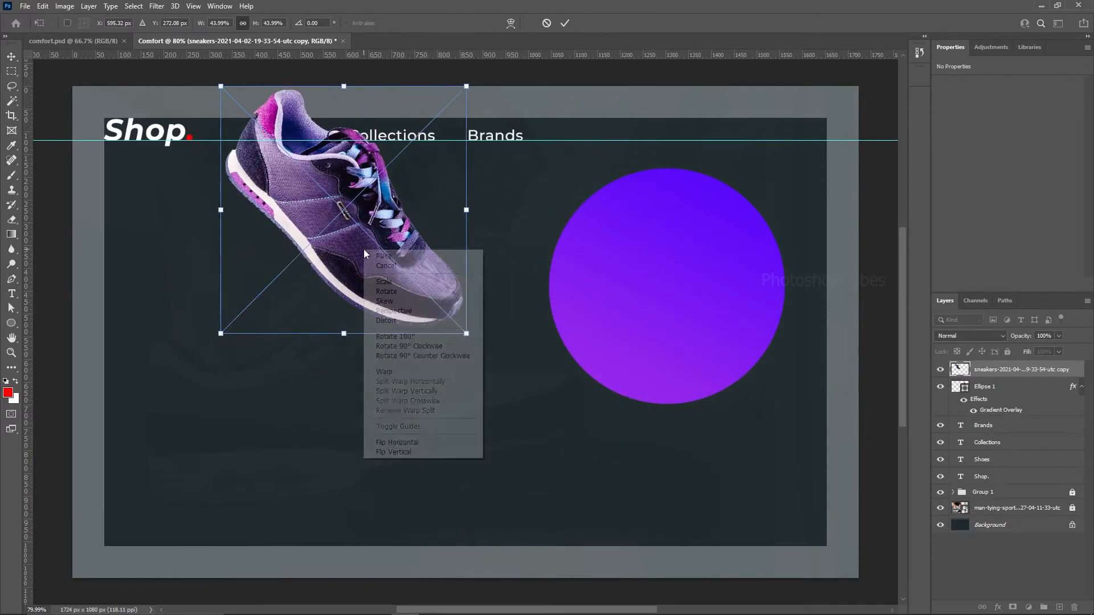
{"action": "left_click", "coordinate": [399, 442]}
{"action": "left_click_drag", "start_coordinate": [361, 197], "coordinate": [684, 274]}
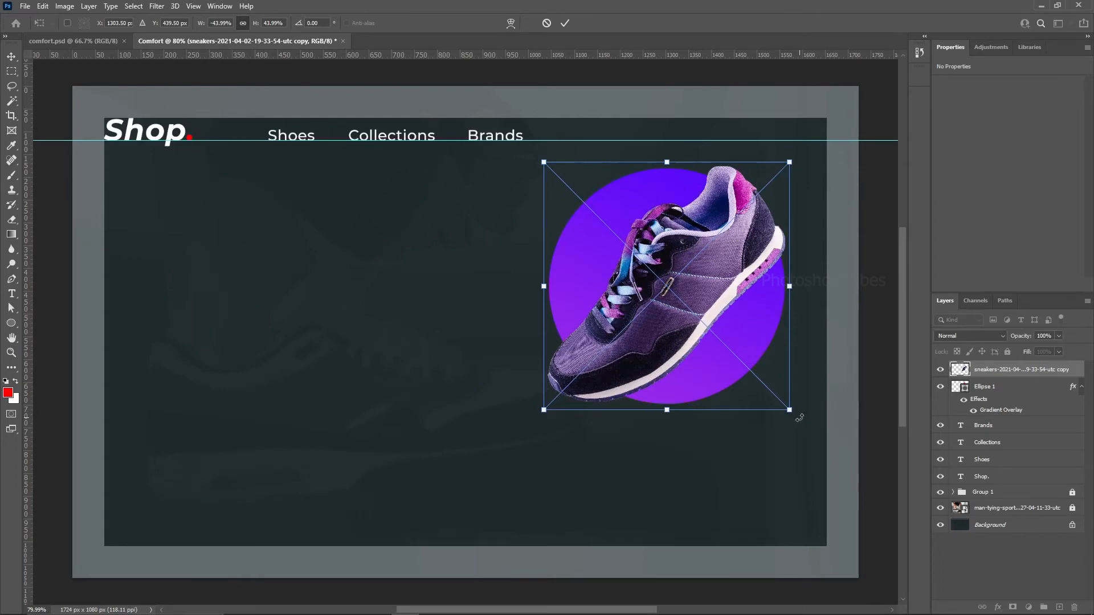
Step: Rotate the placed sneaker to an angle of about -164.58° and fine-tune its position over the circle
{"action": "left_click_drag", "start_coordinate": [798, 415], "coordinate": [747, 474]}
{"action": "left_click_drag", "start_coordinate": [703, 266], "coordinate": [701, 262]}
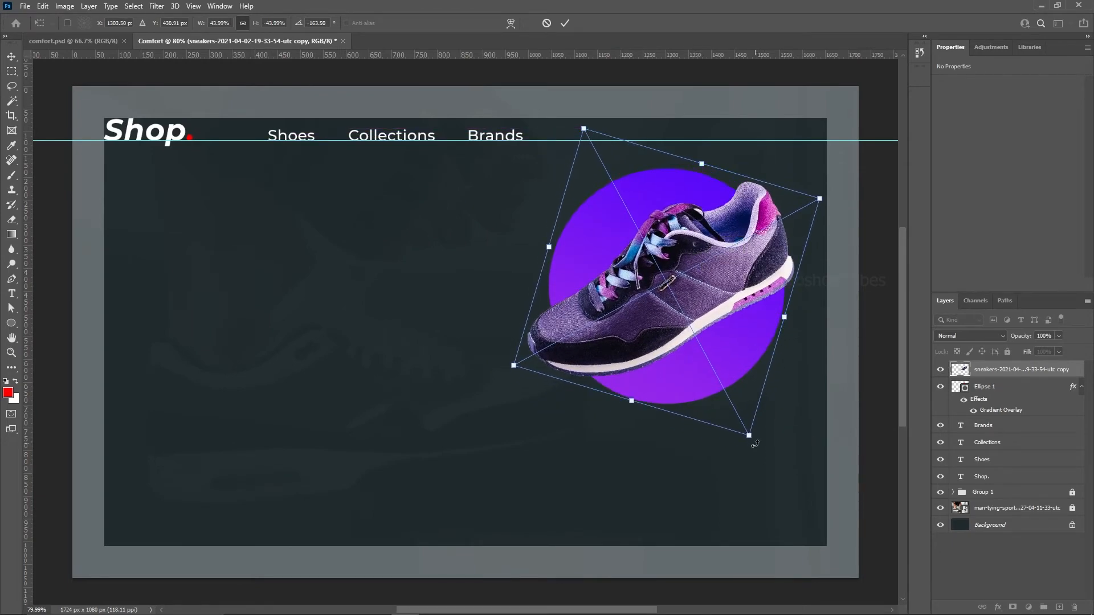
{"action": "left_click_drag", "start_coordinate": [755, 444], "coordinate": [758, 435]}
{"action": "mouse_move", "coordinate": [700, 271]}
{"action": "left_mouse_down"}
{"action": "mouse_move", "coordinate": [709, 284]}
{"action": "mouse_move", "coordinate": [705, 271]}
{"action": "left_mouse_up"}
{"action": "key", "text": "Return"}
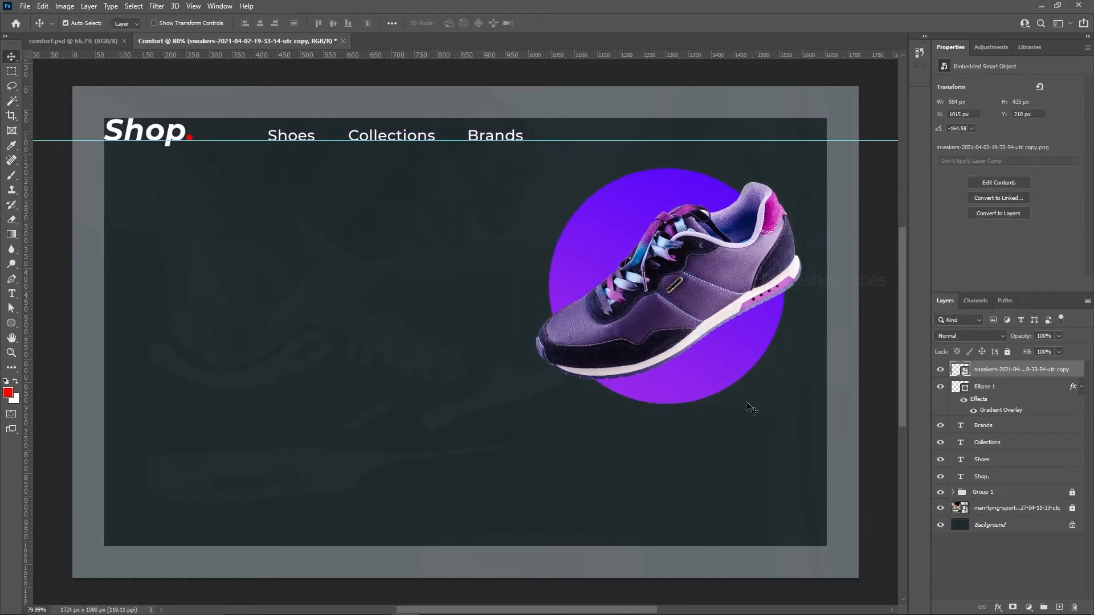
{"action": "left_click_drag", "start_coordinate": [679, 322], "coordinate": [678, 322]}
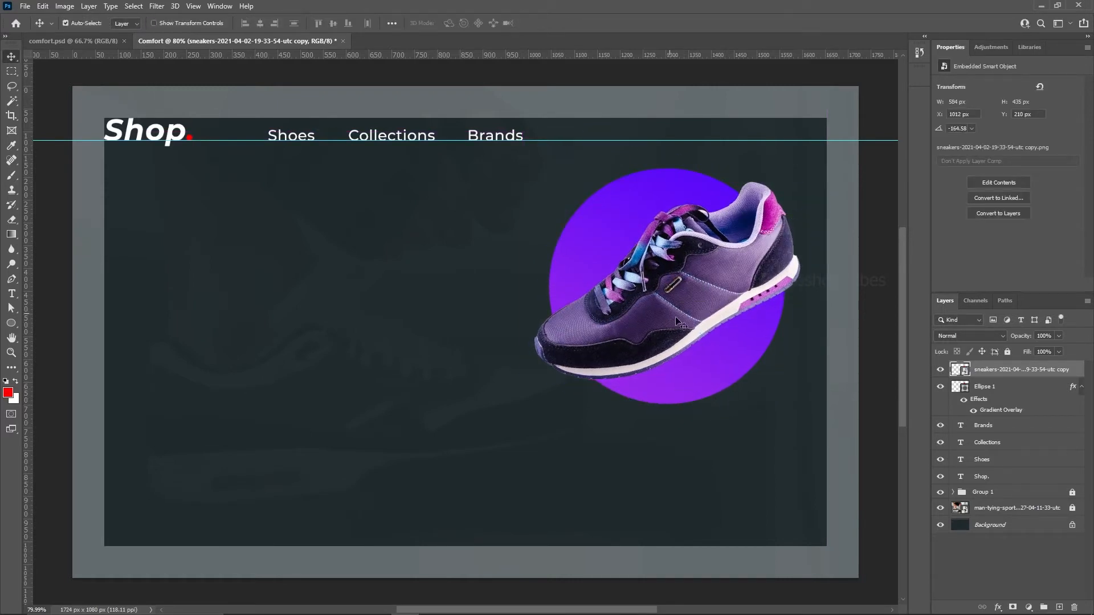
Step: Change the large circle's Gradient Overlay to the magenta-to-violet preset from the Purples group
{"action": "left_click", "coordinate": [712, 379]}
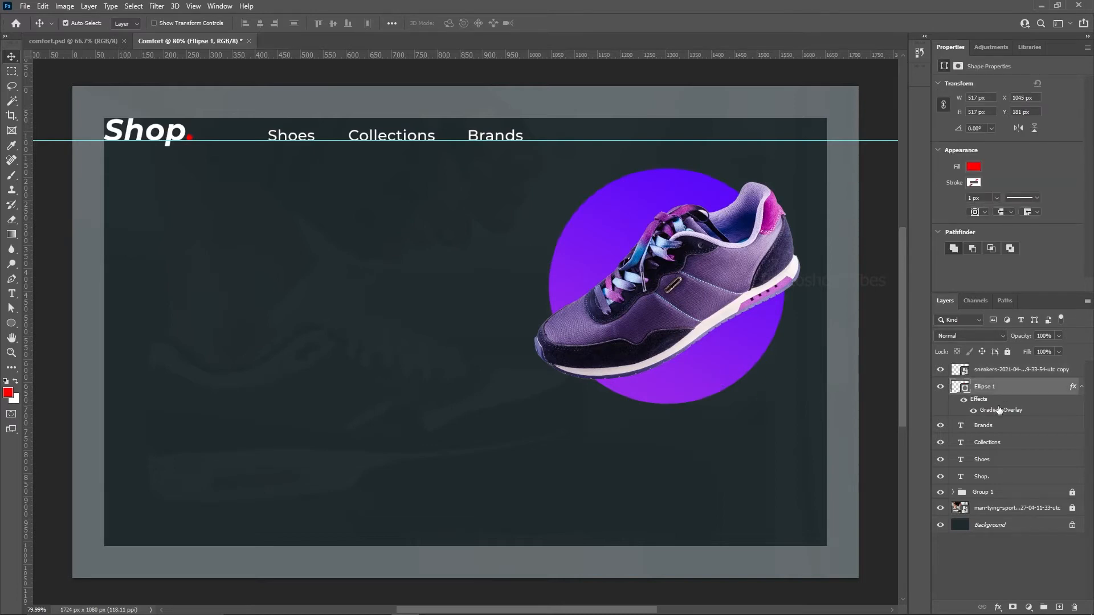
{"action": "double_click", "coordinate": [999, 410]}
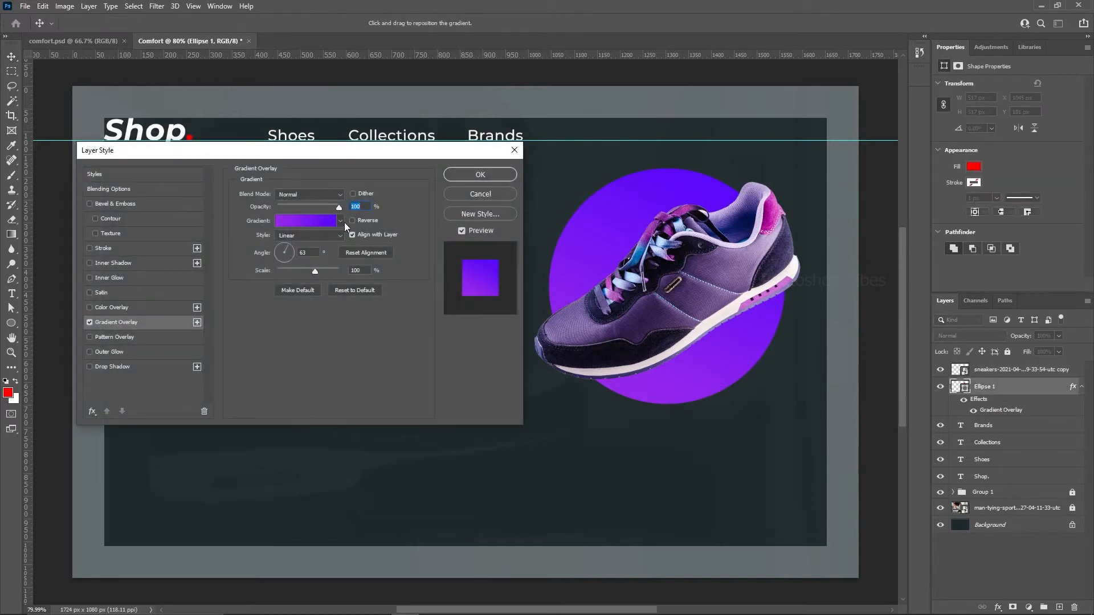
{"action": "left_click", "coordinate": [341, 221]}
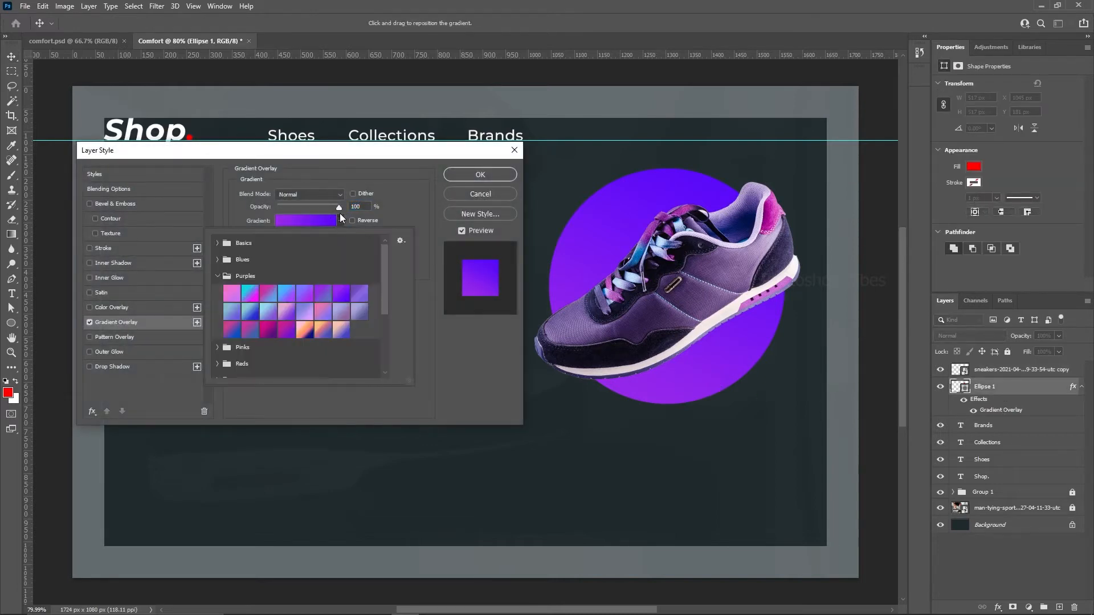
{"action": "left_click", "coordinate": [279, 331]}
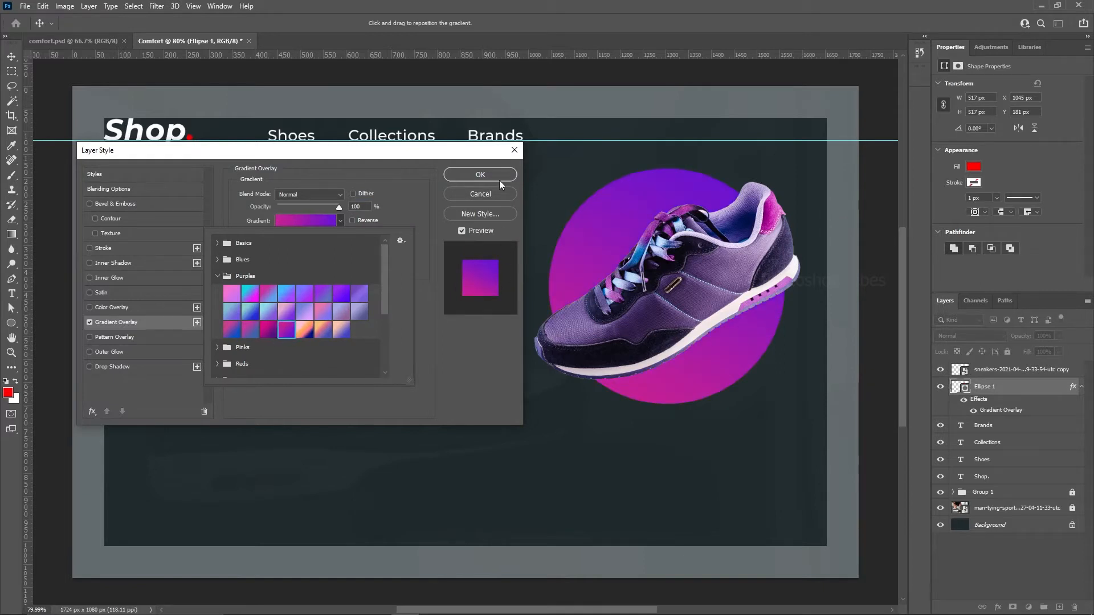
{"action": "left_click", "coordinate": [399, 209]}
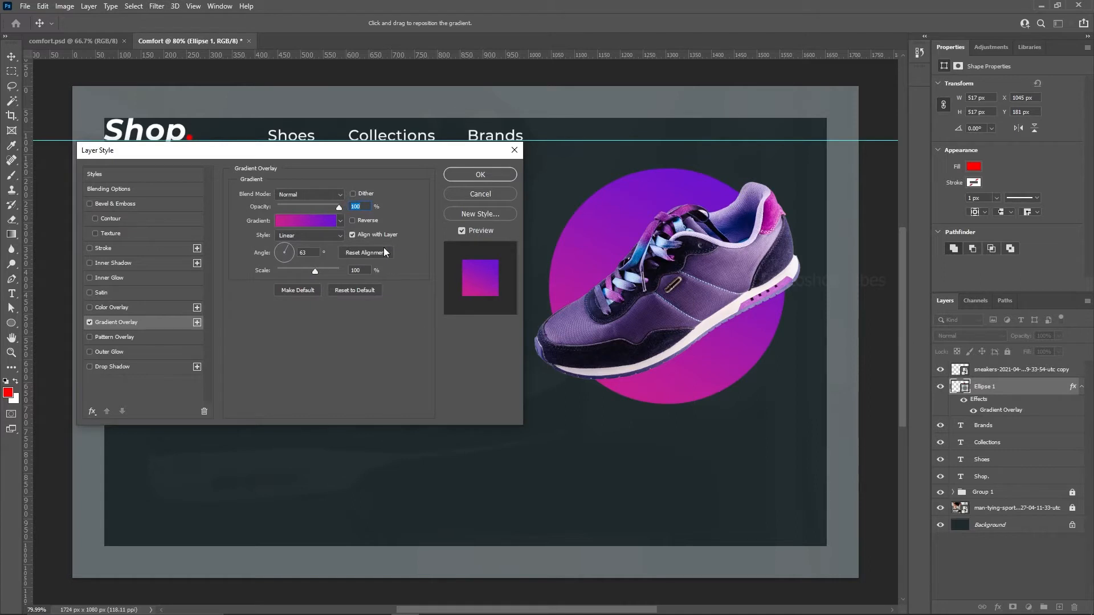
{"action": "left_click", "coordinate": [488, 175]}
Step: Add a Drop Shadow to the sneaker layer with an angle of 134° and a distance of about 21 px
{"action": "left_click", "coordinate": [713, 296]}
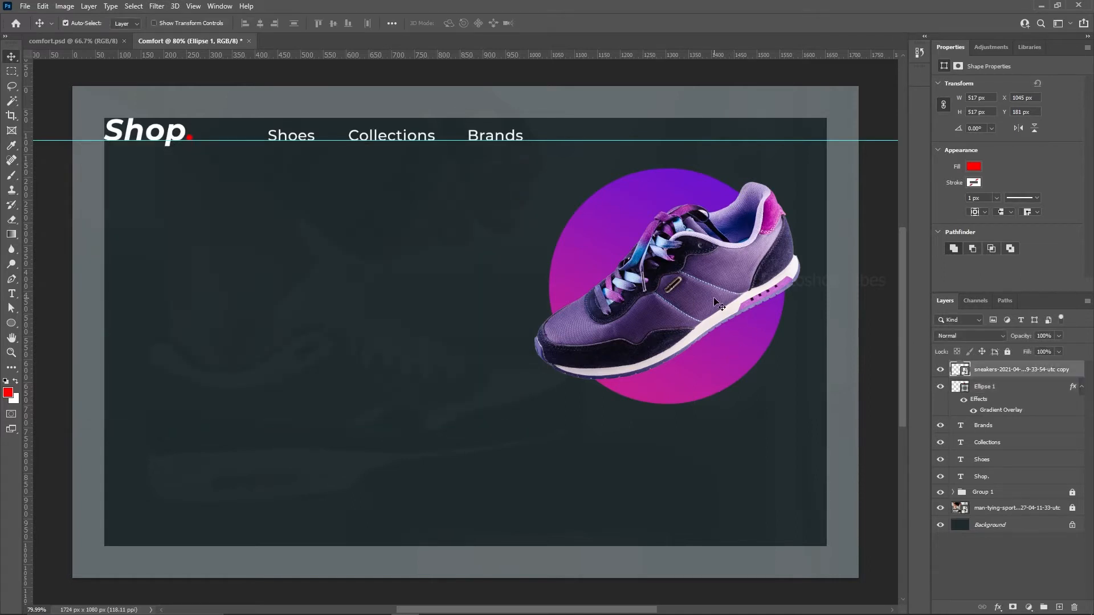
{"action": "double_click", "coordinate": [1076, 370]}
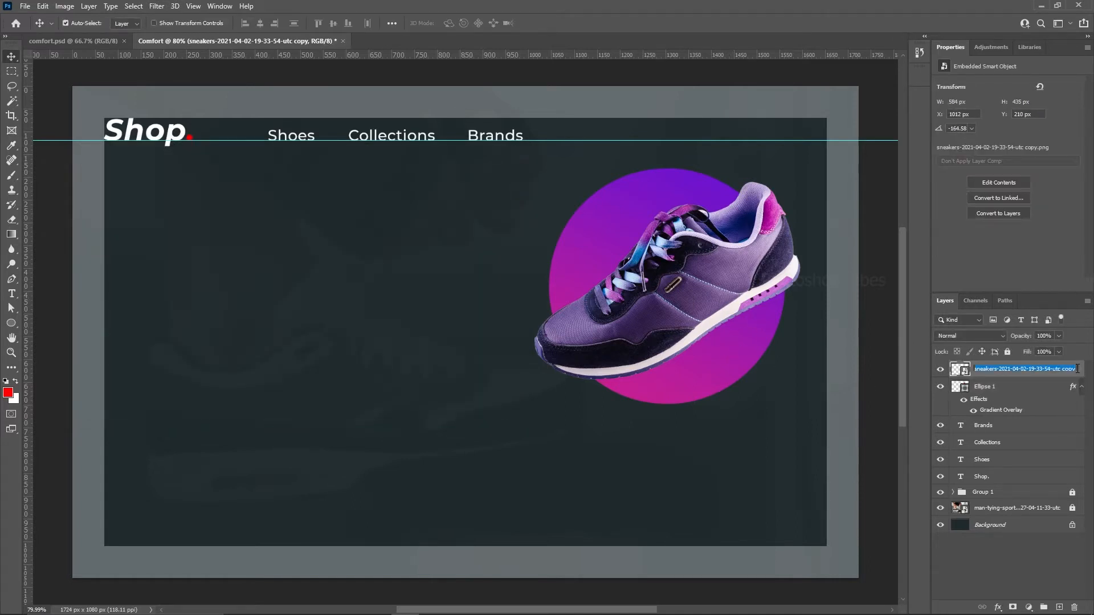
{"action": "key", "text": "Return"}
{"action": "double_click", "coordinate": [1080, 371]}
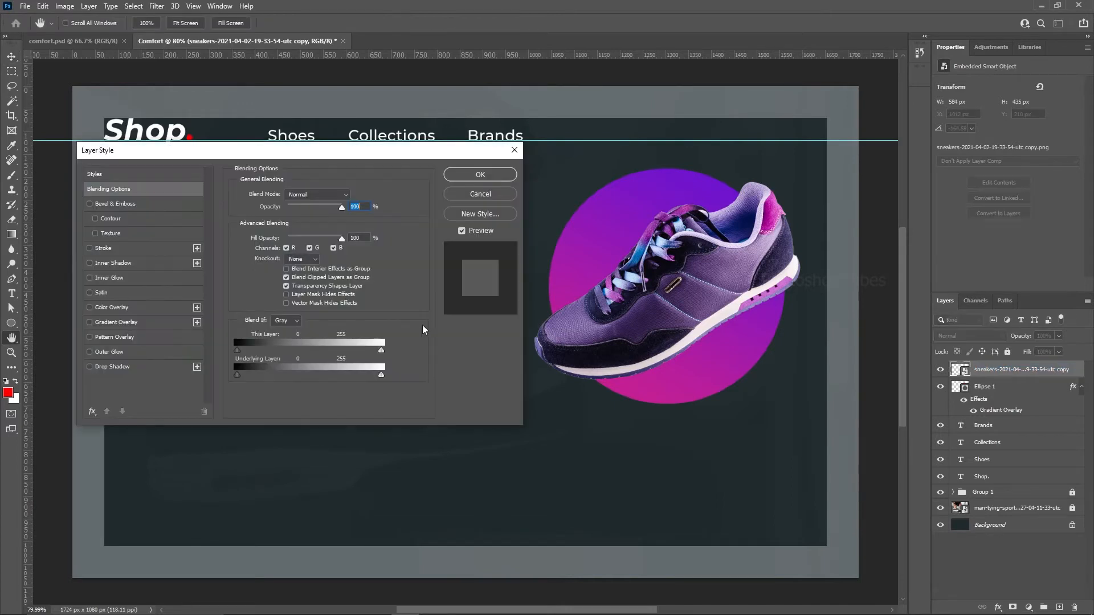
{"action": "left_click", "coordinate": [111, 366]}
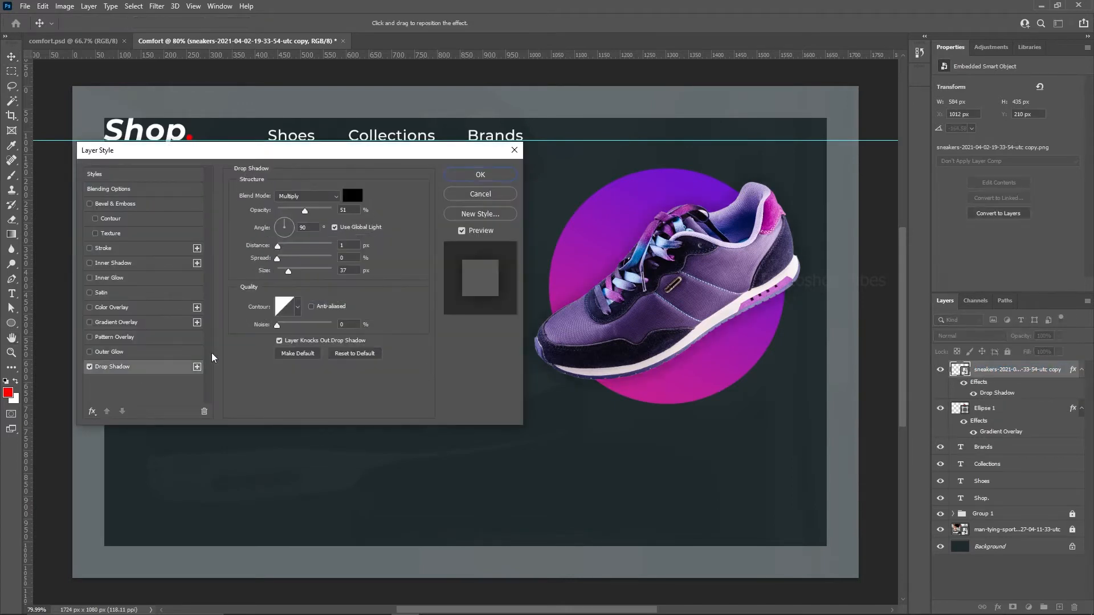
{"action": "left_click_drag", "start_coordinate": [309, 153], "coordinate": [264, 142]}
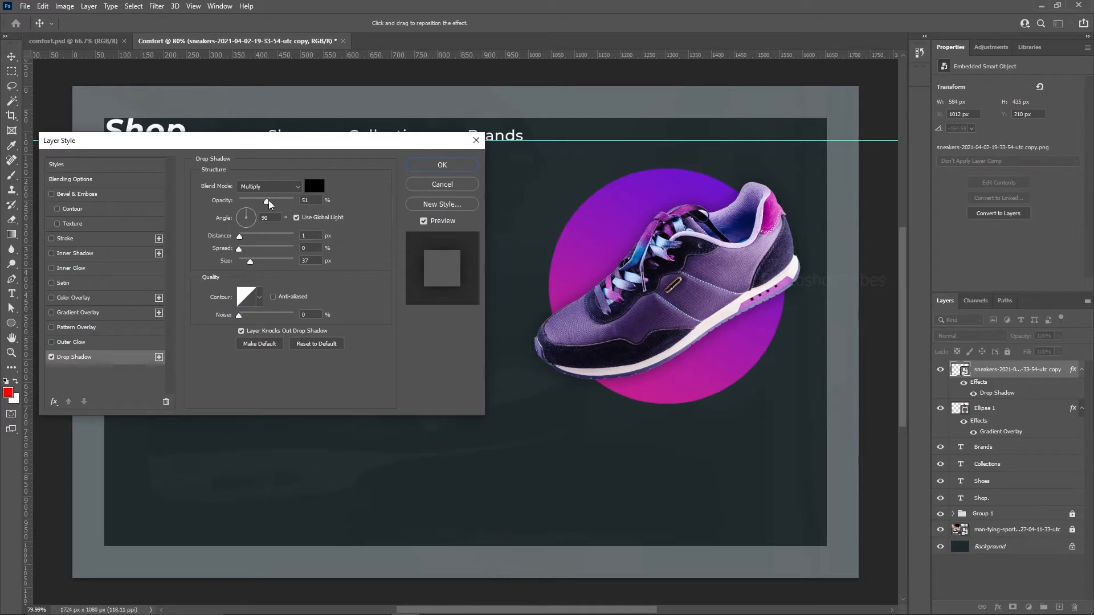
{"action": "left_click_drag", "start_coordinate": [268, 202], "coordinate": [255, 246]}
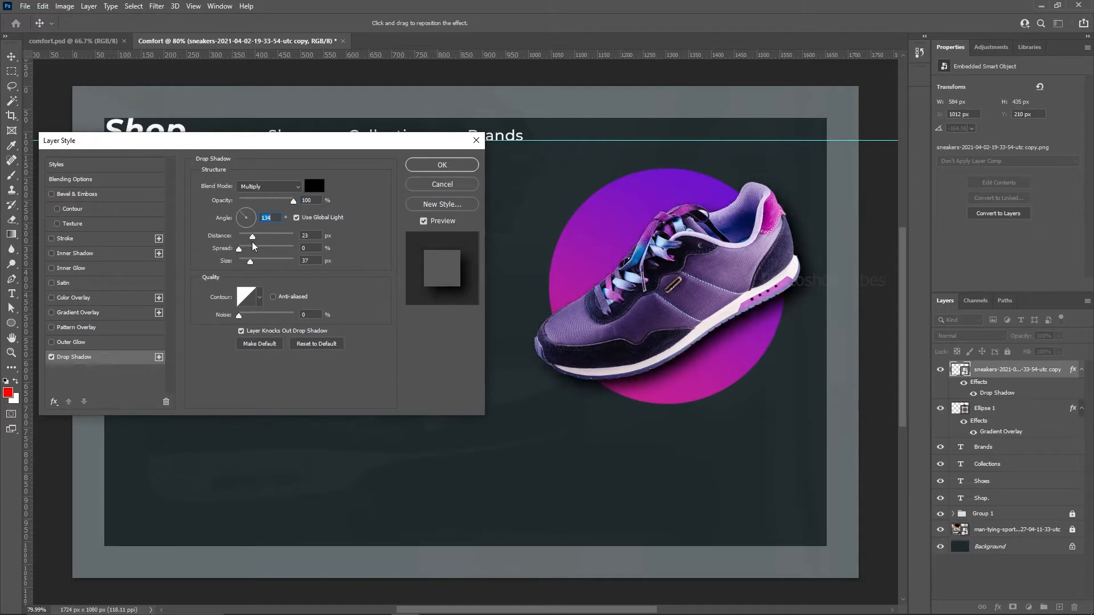
{"action": "key", "text": "Tab"}
Step: Lower the sneaker's drop shadow opacity to about 20%, keeping the black colour and Multiply blending, and apply the style
{"action": "left_click_drag", "start_coordinate": [293, 203], "coordinate": [252, 202]}
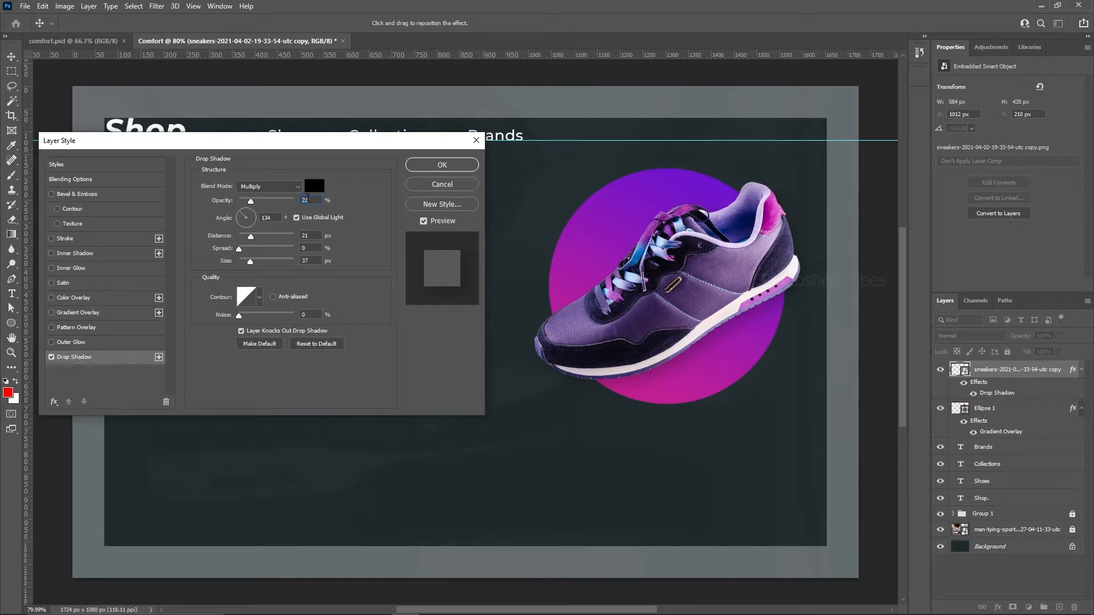
{"action": "left_click", "coordinate": [317, 185]}
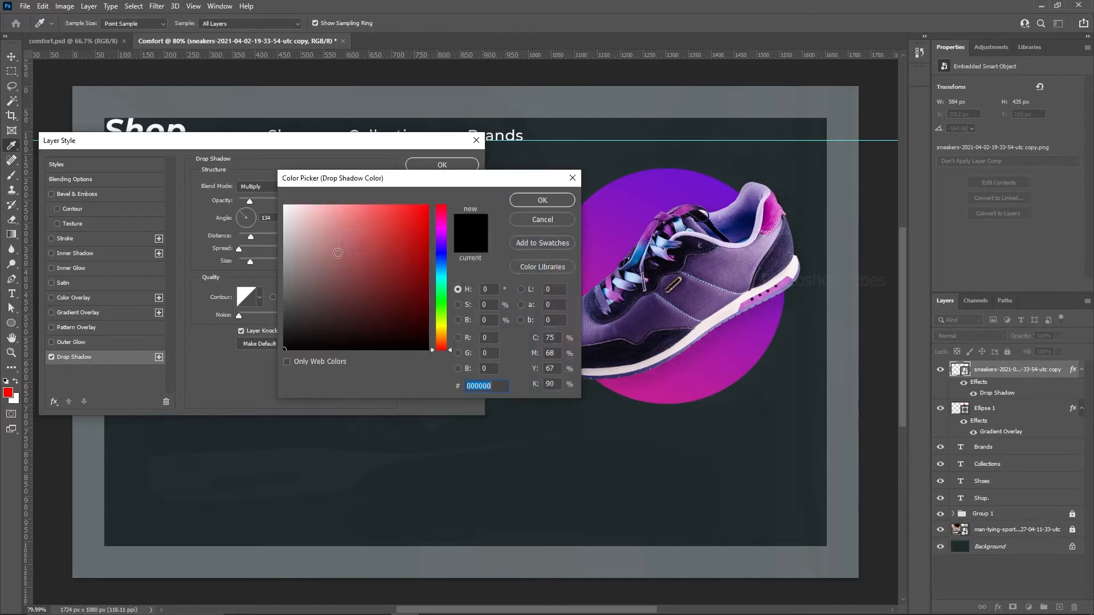
{"action": "left_click", "coordinate": [543, 200]}
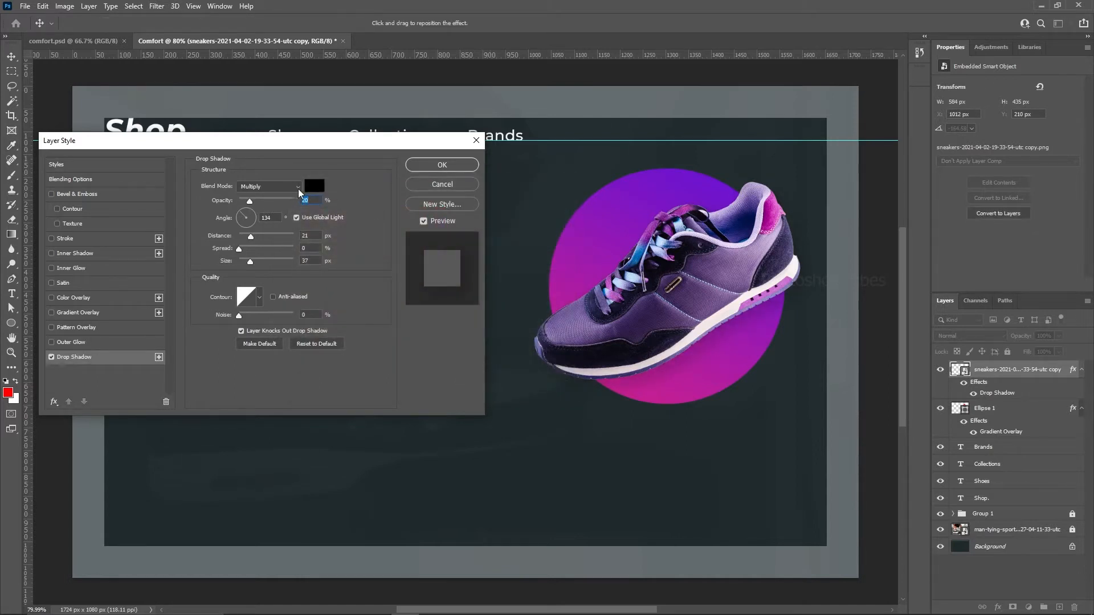
{"action": "left_click", "coordinate": [298, 189]}
{"action": "left_click", "coordinate": [250, 231]}
{"action": "left_click", "coordinate": [441, 166]}
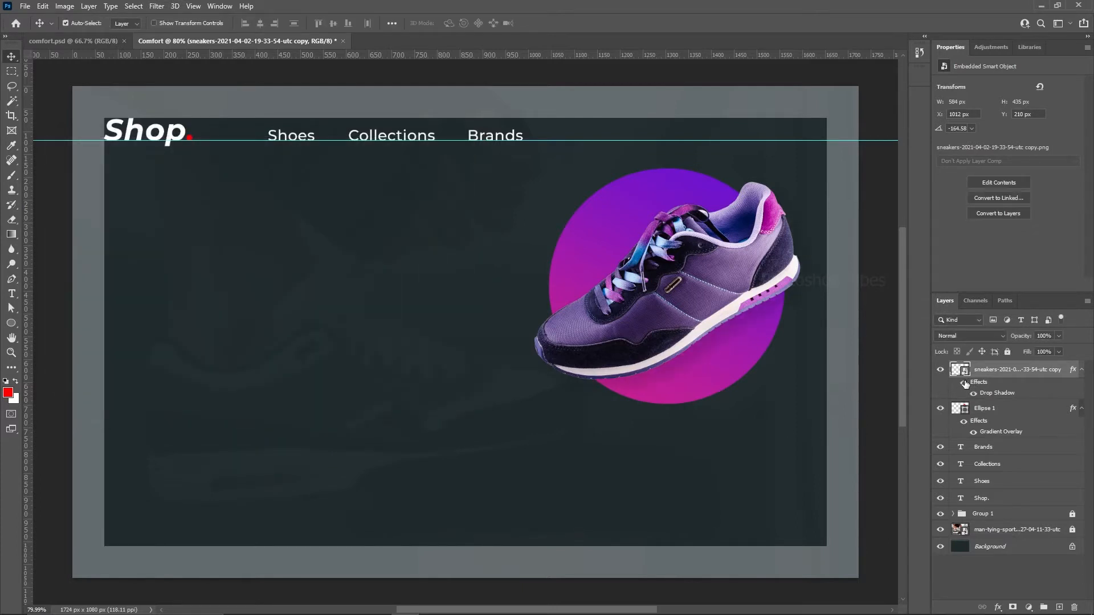
Step: Copy the gradient circle to the canvas's lower left and scale the copy down to about 111 px in diameter
{"action": "left_click", "coordinate": [395, 414]}
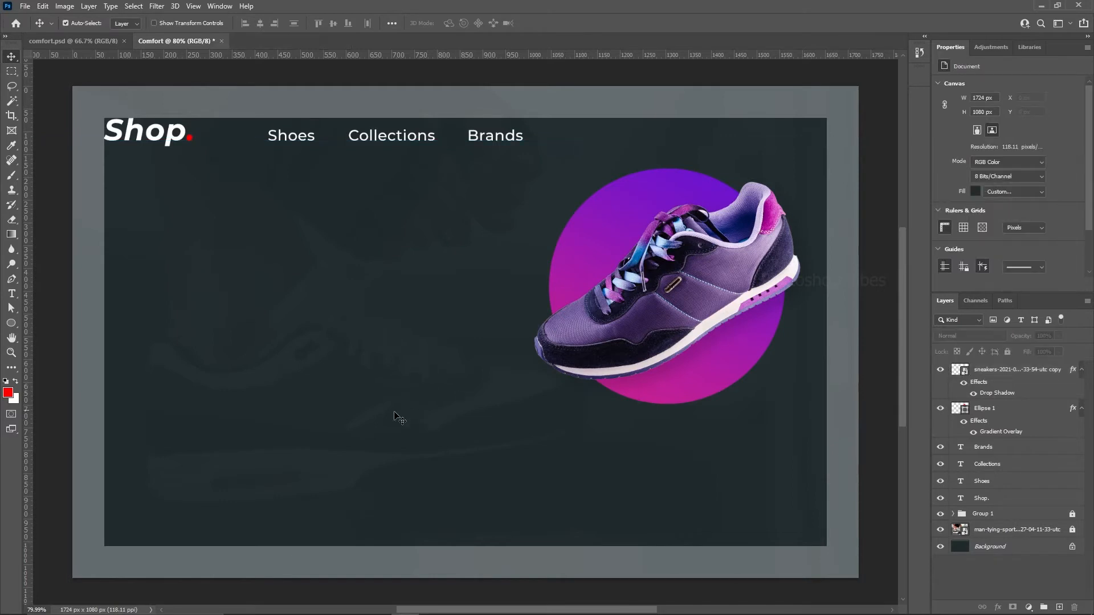
{"action": "left_click", "coordinate": [602, 235]}
{"action": "left_click_drag", "start_coordinate": [603, 235], "coordinate": [214, 376]}
{"action": "key", "text": "ctrl+t"}
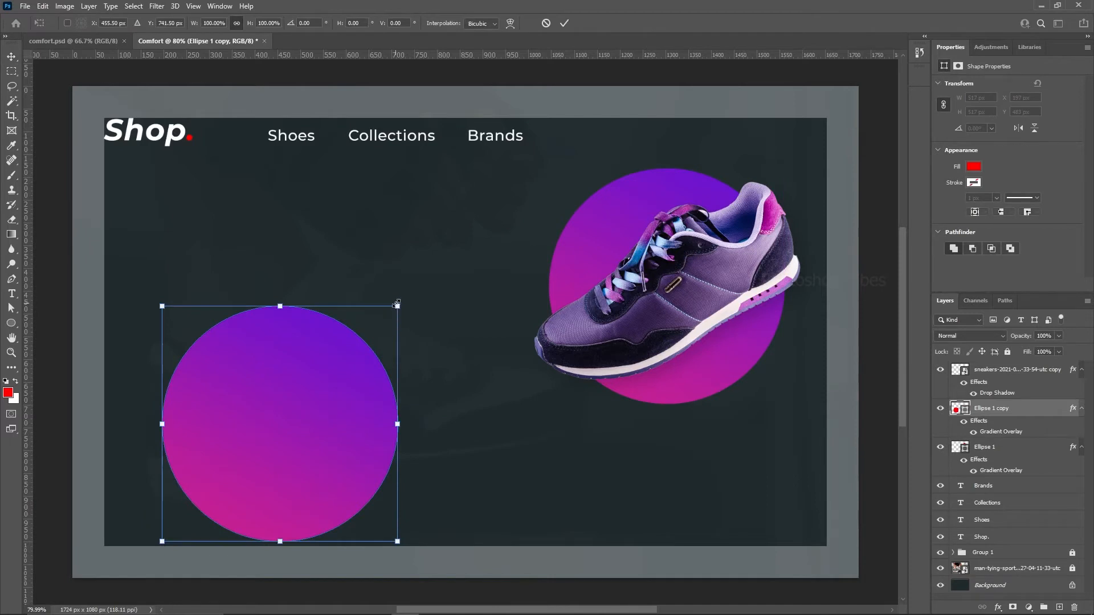
{"action": "left_click_drag", "start_coordinate": [397, 303], "coordinate": [221, 515]}
{"action": "key", "text": "Return"}
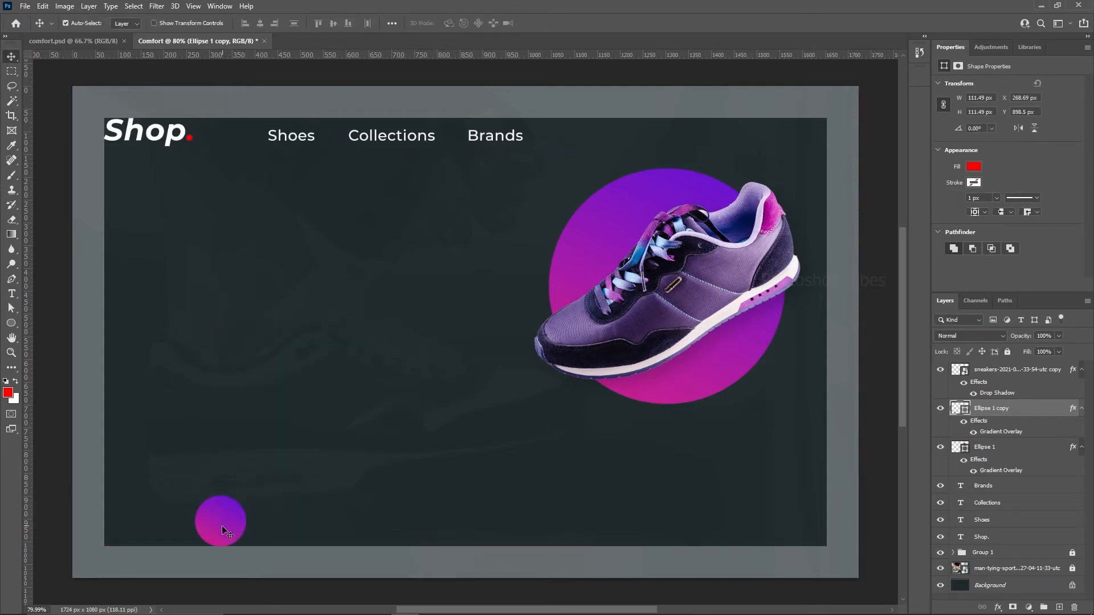
Step: Copy the small circle along the lower edge to make a row of five, and distribute the left four evenly horizontally
{"action": "left_click_drag", "start_coordinate": [218, 518], "coordinate": [745, 526]}
{"action": "left_click", "coordinate": [527, 529]}
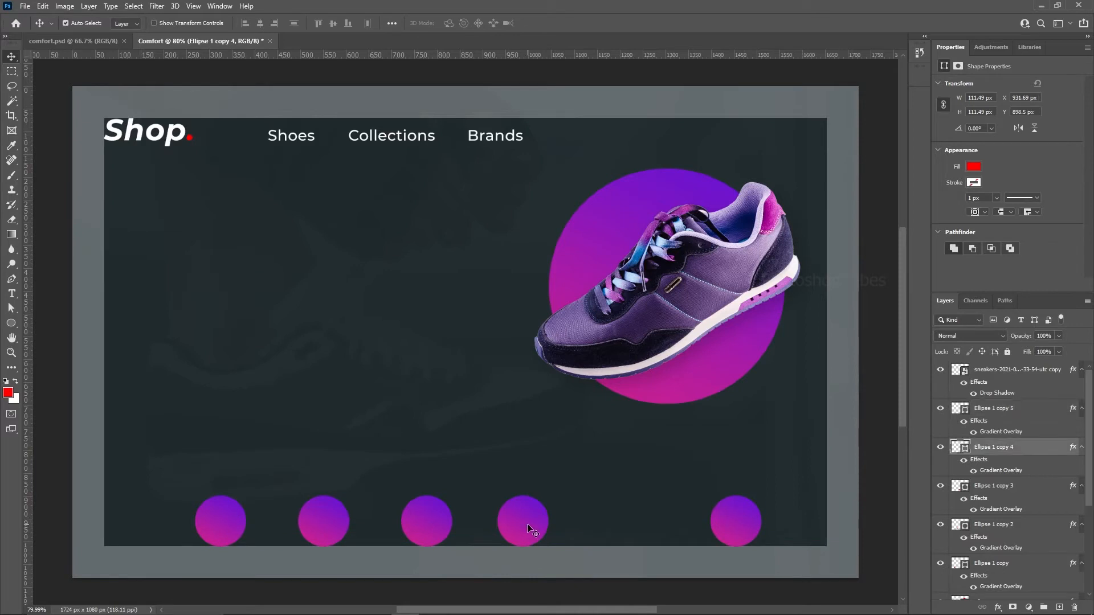
{"action": "left_click", "coordinate": [416, 527], "text": "shift"}
{"action": "left_click", "coordinate": [325, 518], "text": "shift"}
{"action": "left_click", "coordinate": [225, 518], "text": "shift"}
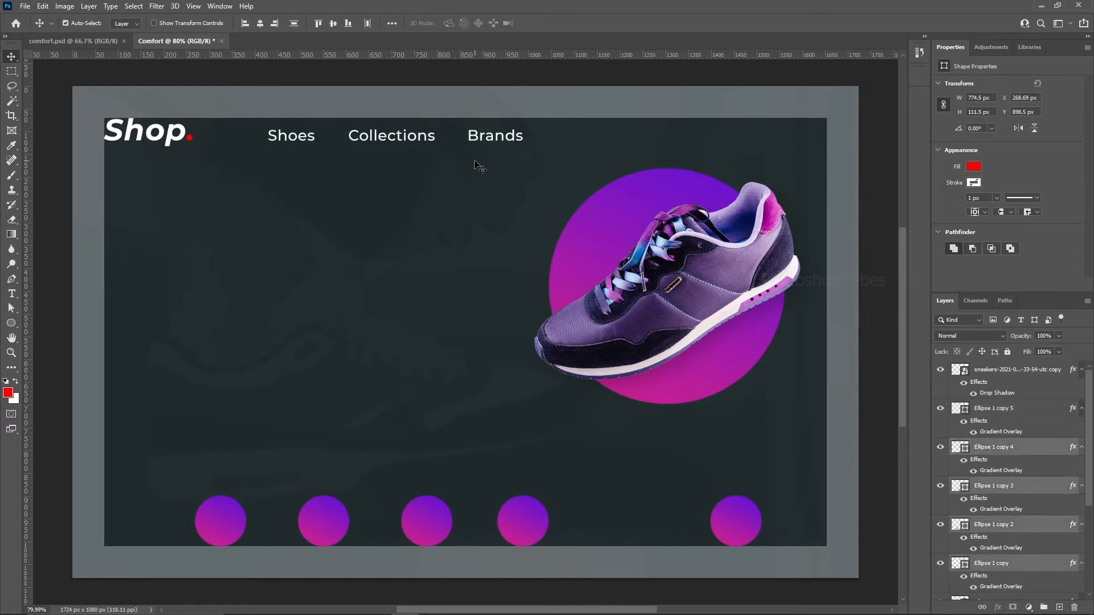
{"action": "left_click", "coordinate": [367, 23]}
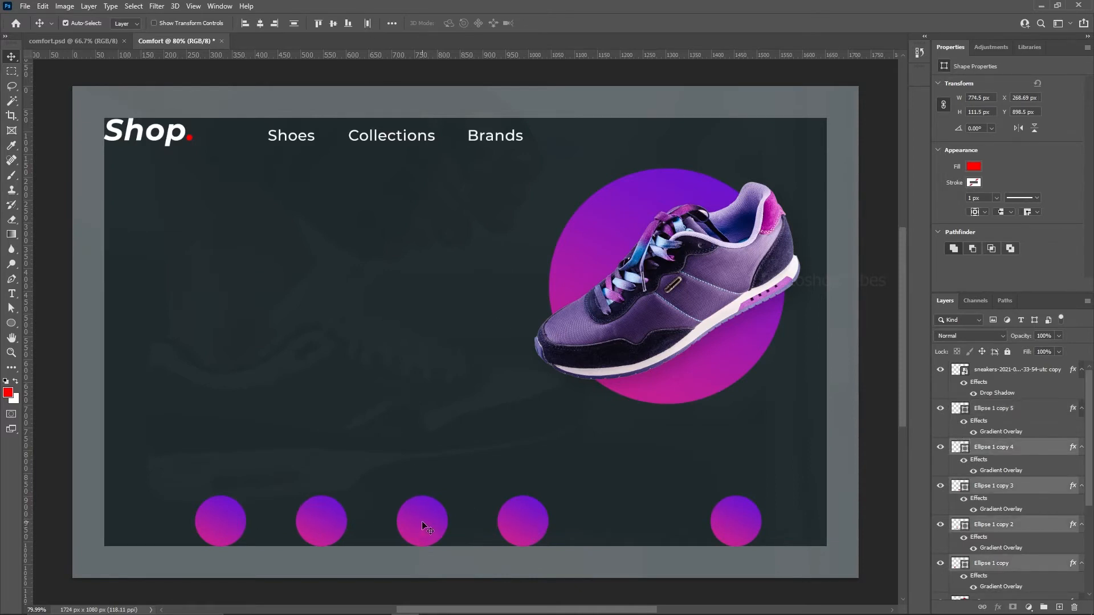
Step: Move the four evenly spaced small circles further right along the lower margin, deselect them and select the separate rightmost circle
{"action": "left_click_drag", "start_coordinate": [422, 521], "coordinate": [511, 527]}
{"action": "left_click", "coordinate": [428, 439]}
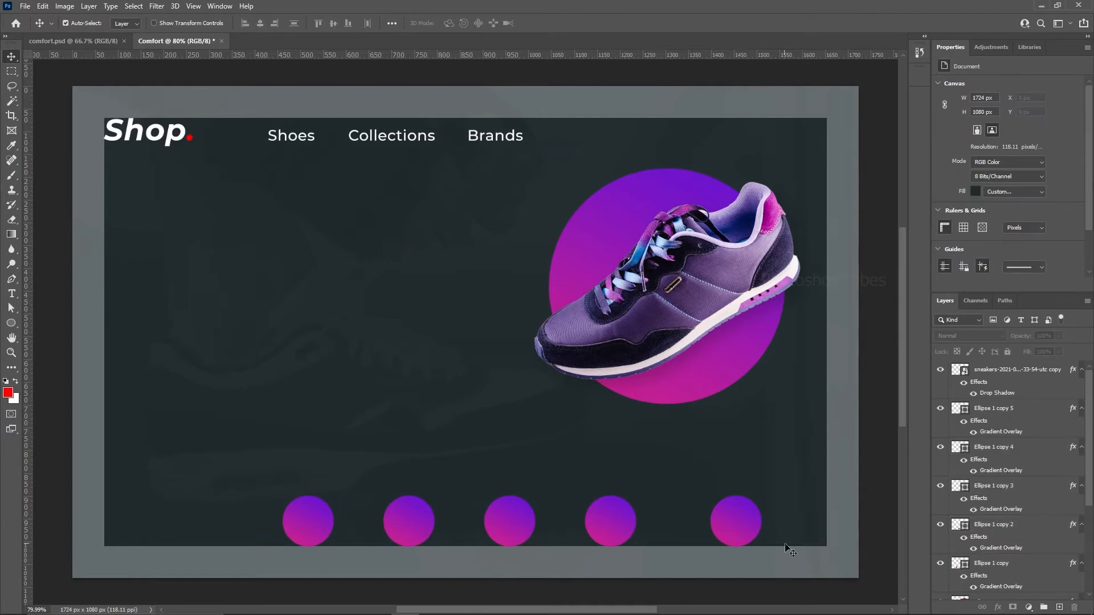
{"action": "left_click", "coordinate": [750, 529]}
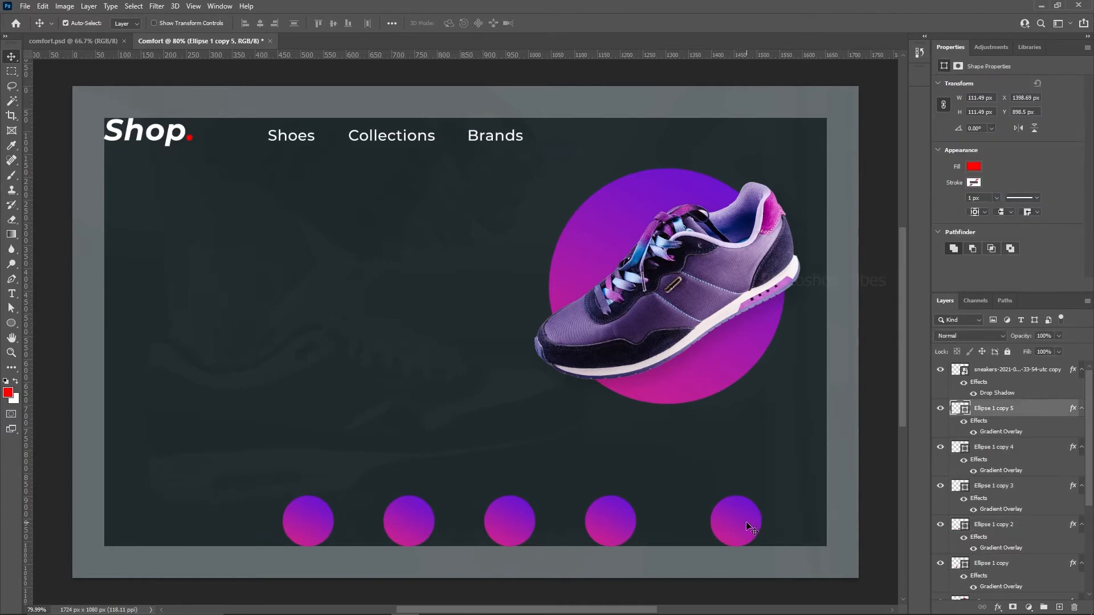
Step: Scale the rightmost small circle down to about 63 px in diameter and hide the Group 1 margin frame
{"action": "key", "text": "ctrl"}
{"action": "key", "text": "ctrl+t"}
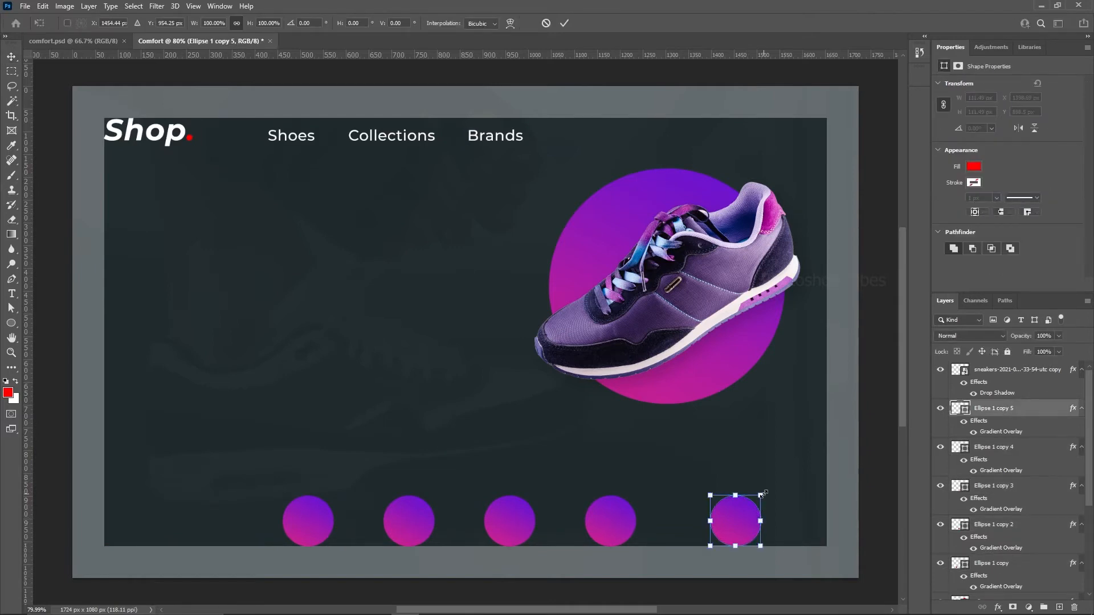
{"action": "left_click_drag", "start_coordinate": [761, 493], "coordinate": [730, 519]}
{"action": "key", "text": "Return"}
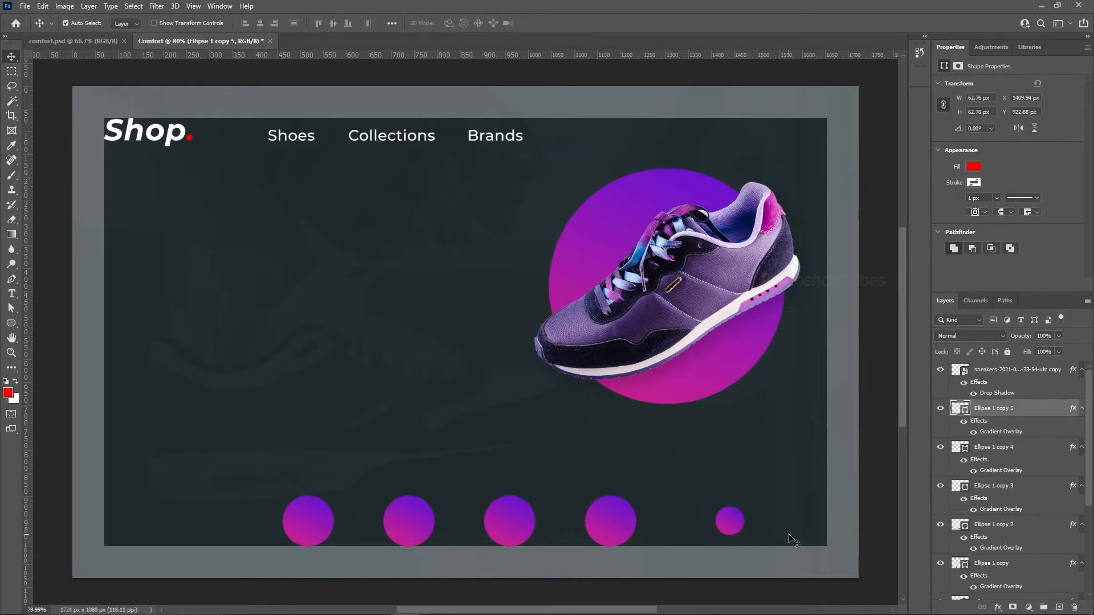
{"action": "scroll", "coordinate": [1017, 464], "scroll_direction": "down", "scroll_amount": 4}
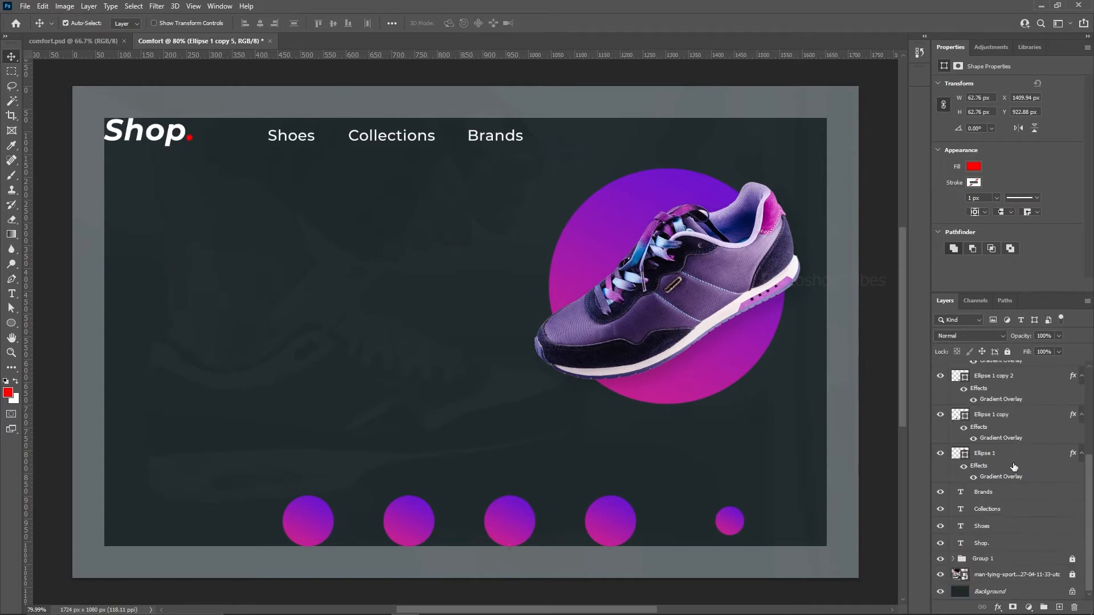
{"action": "left_click", "coordinate": [939, 560]}
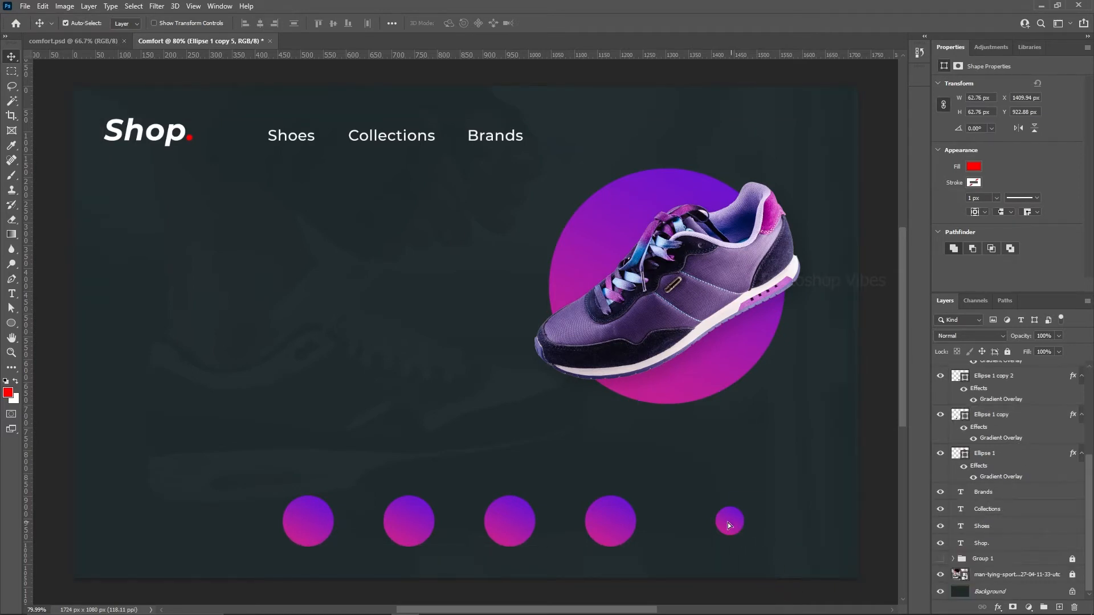
Step: Enlarge the rightmost circle to about 73 px in diameter and place a matching copy at the left end of the row
{"action": "left_click_drag", "start_coordinate": [728, 522], "coordinate": [207, 528]}
{"action": "key", "text": "ctrl+t"}
{"action": "key", "text": "Return"}
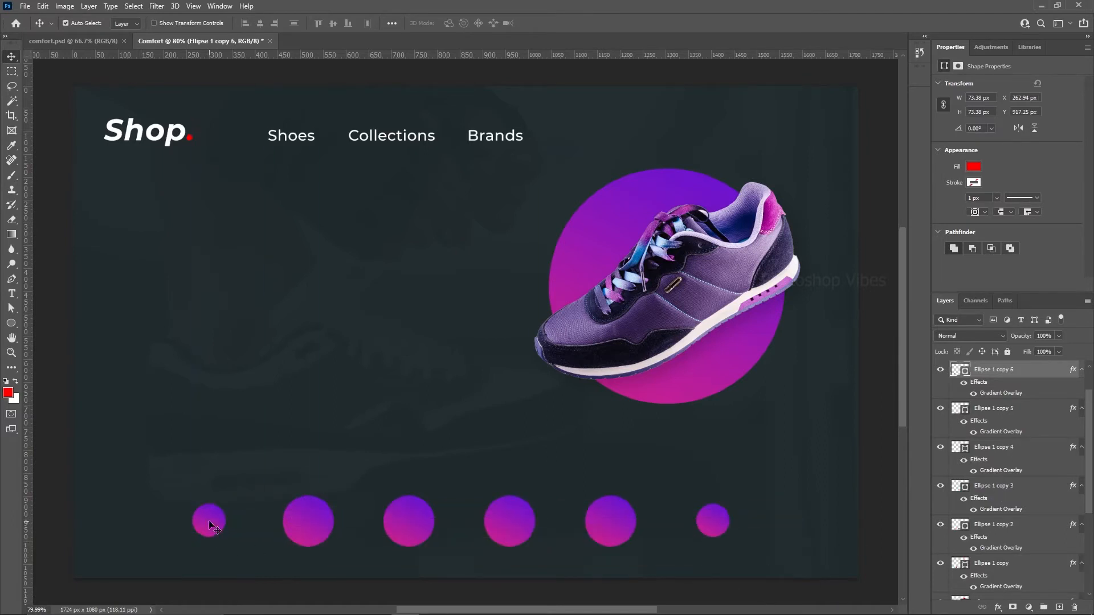
Step: Select all six small circles in the lower row and distribute them evenly horizontally
{"action": "left_click", "coordinate": [296, 523], "text": "shift"}
{"action": "left_click", "coordinate": [527, 527], "text": "shift"}
{"action": "left_click", "coordinate": [522, 526], "text": "shift"}
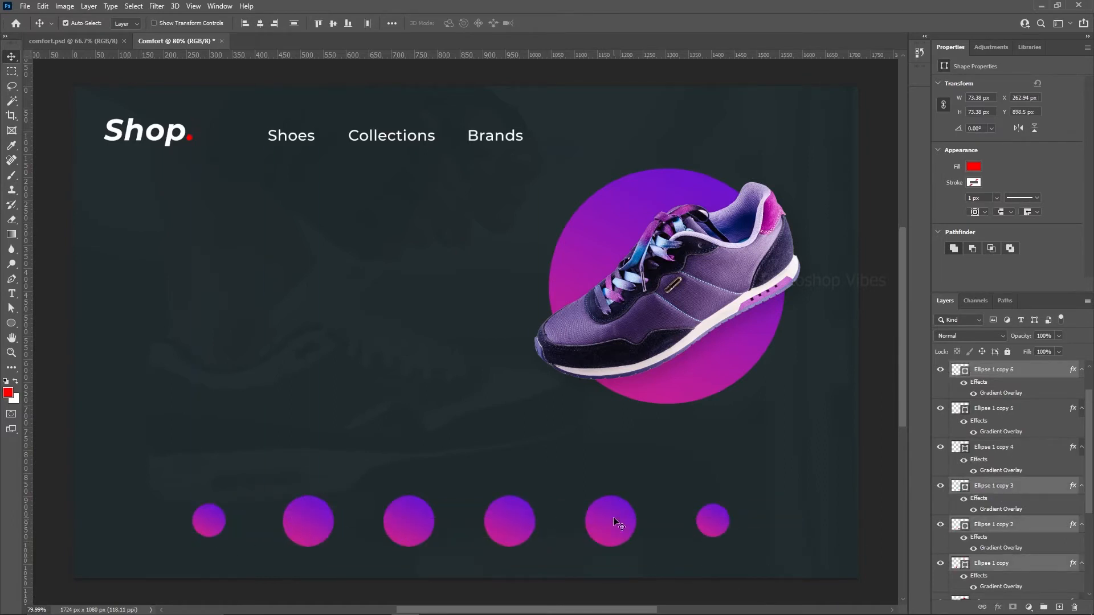
{"action": "left_click", "coordinate": [624, 520], "text": "shift"}
{"action": "left_click", "coordinate": [714, 523], "text": "shift"}
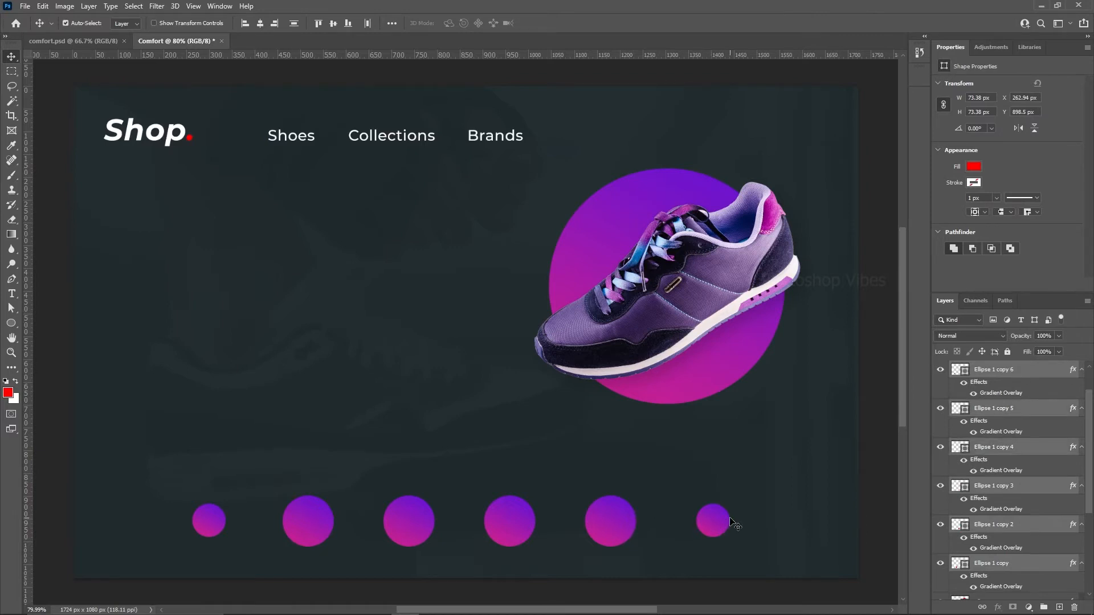
{"action": "left_click", "coordinate": [367, 23]}
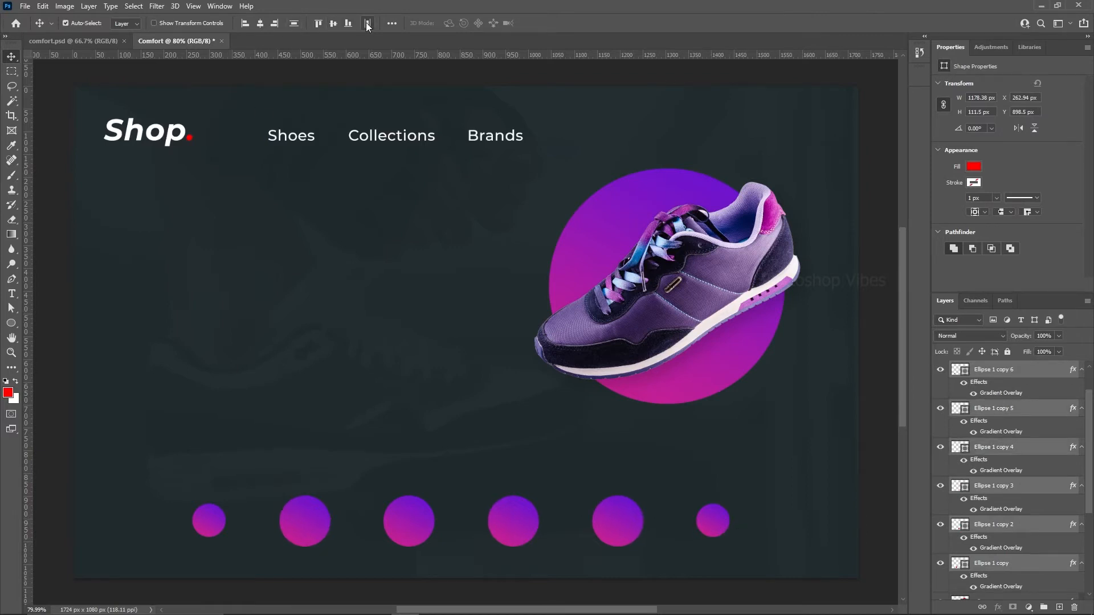
{"action": "left_click", "coordinate": [745, 479]}
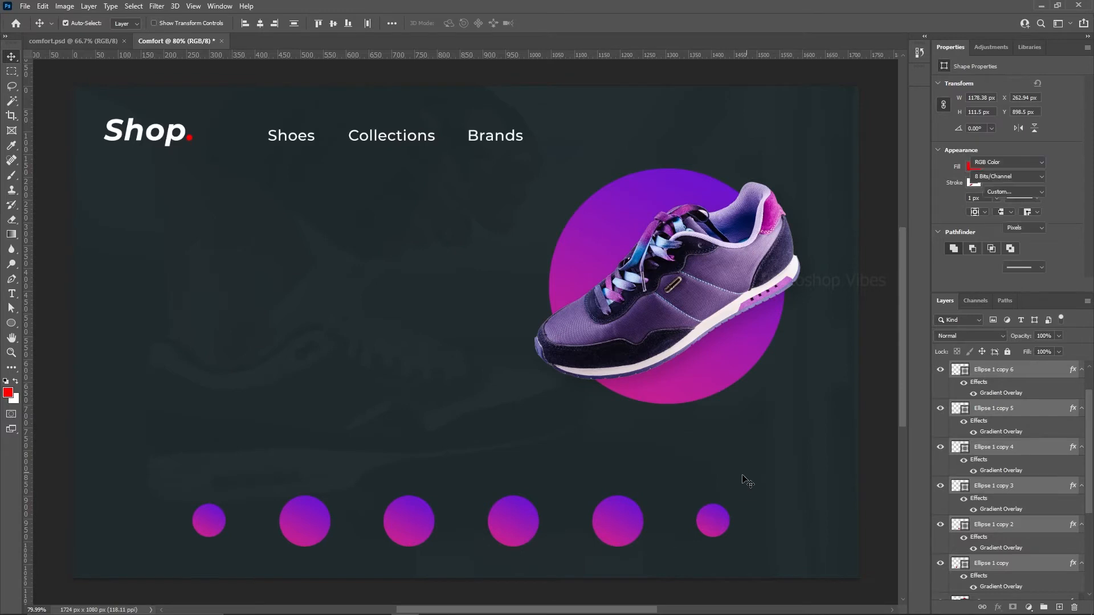
Step: Place the grey sport shoe image over the second circle, scaled to about 11% and rotated about 16.6°
{"action": "left_click", "coordinate": [298, 518]}
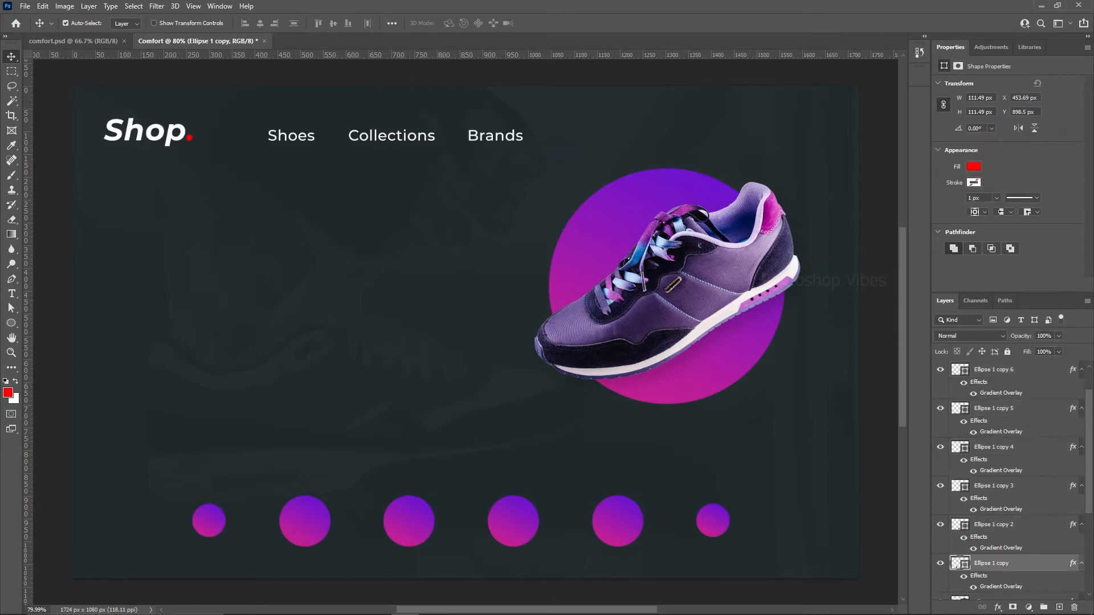
{"action": "left_click_drag", "start_coordinate": [262, 303], "coordinate": [304, 391]}
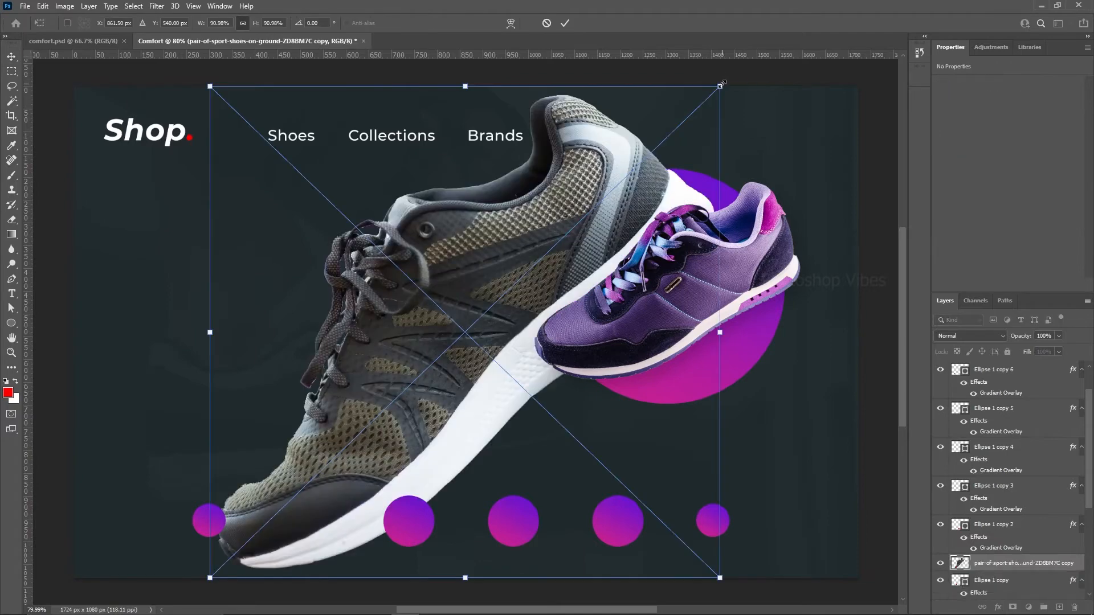
{"action": "left_click_drag", "start_coordinate": [721, 83], "coordinate": [322, 526]}
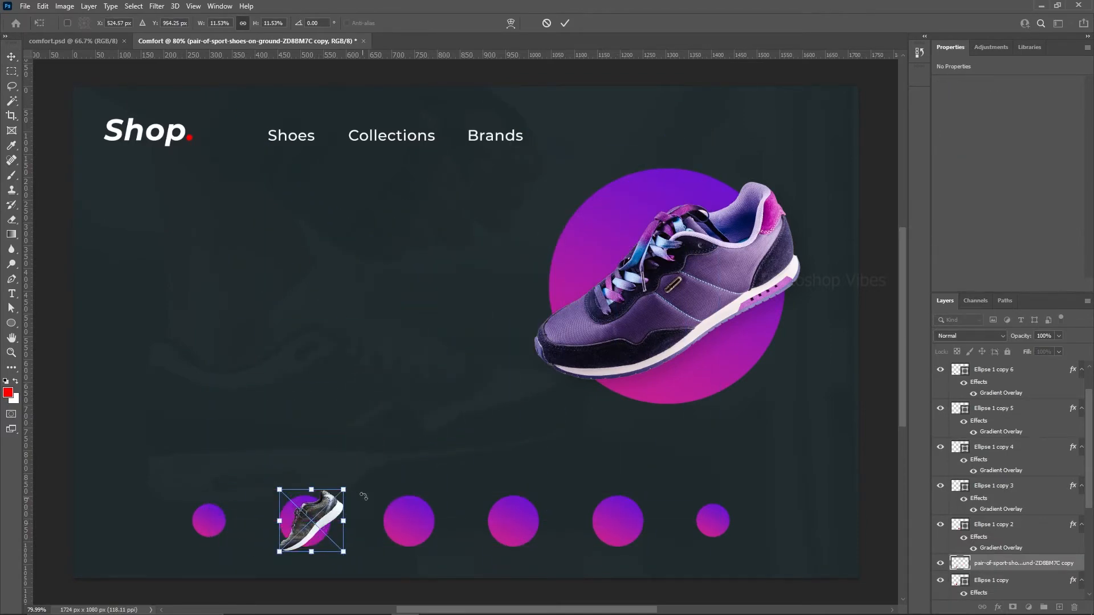
{"action": "left_click_drag", "start_coordinate": [363, 496], "coordinate": [321, 522]}
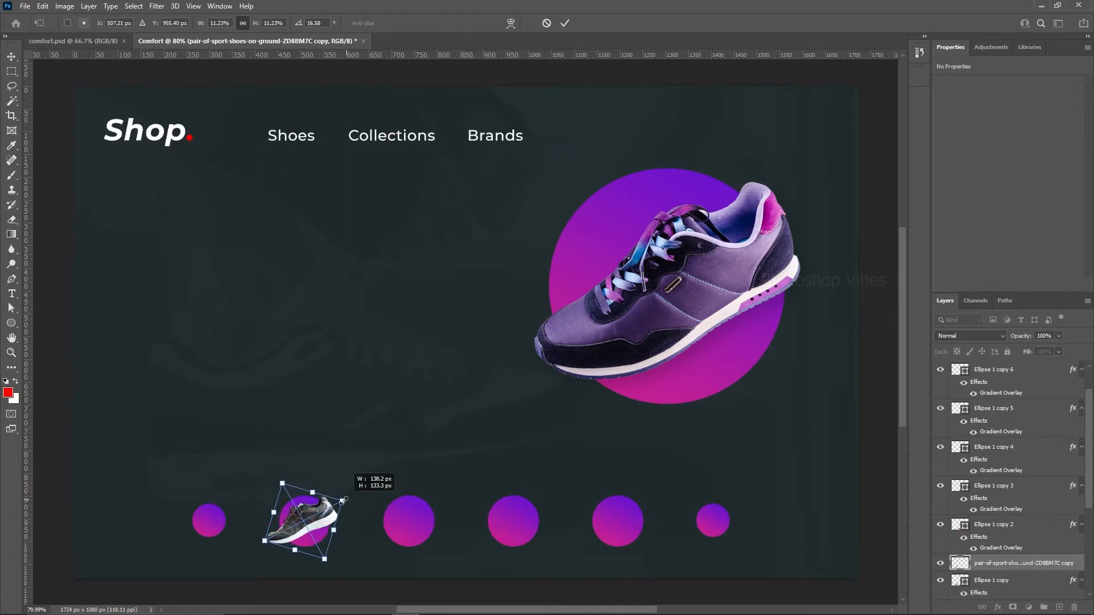
{"action": "key", "text": "Return"}
{"action": "left_click_drag", "start_coordinate": [309, 519], "coordinate": [311, 518]}
Step: Edit the Gradient Overlay of the circle behind the grey shoe, setting its starting colour stop to a grey sampled from the shoe
{"action": "scroll", "coordinate": [311, 538], "scroll_direction": "up", "scroll_amount": 4}
{"action": "scroll", "coordinate": [312, 538], "scroll_direction": "up", "scroll_amount": 2}
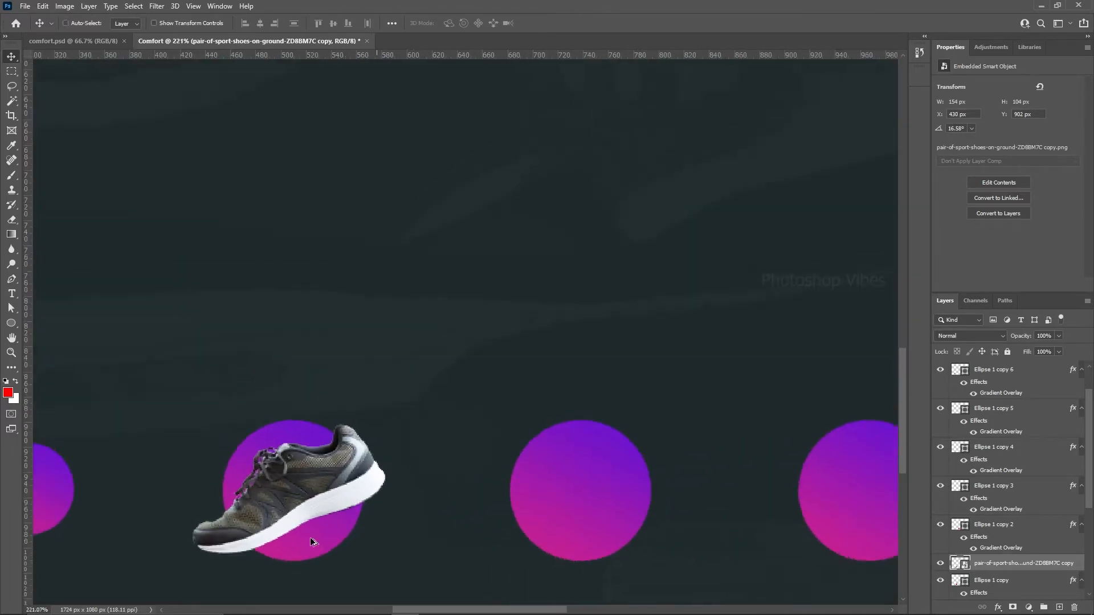
{"action": "scroll", "coordinate": [311, 538], "scroll_direction": "down", "scroll_amount": 2}
{"action": "scroll", "coordinate": [317, 525], "scroll_direction": "down", "scroll_amount": 1}
{"action": "left_click", "coordinate": [318, 506], "text": "ctrl"}
{"action": "scroll", "coordinate": [994, 490], "scroll_direction": "down", "scroll_amount": 3}
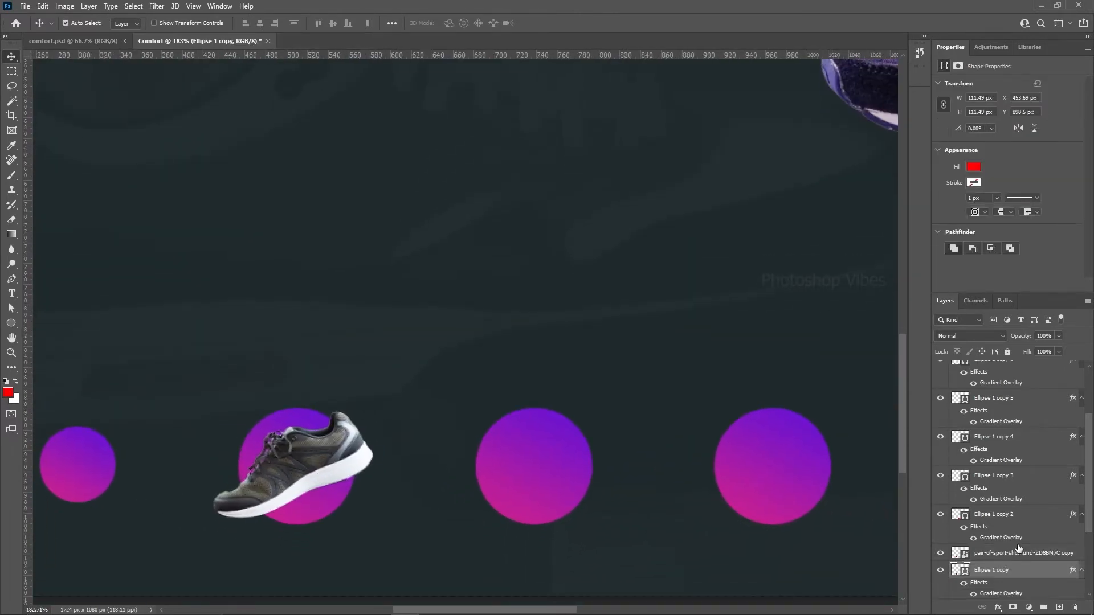
{"action": "double_click", "coordinate": [1001, 479]}
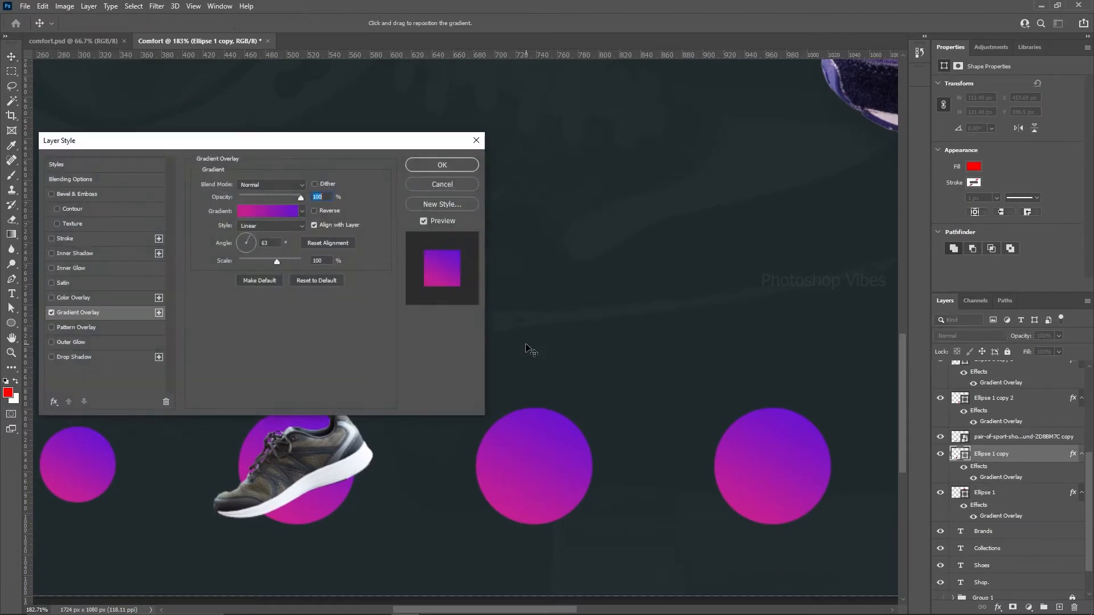
{"action": "left_click_drag", "start_coordinate": [248, 144], "coordinate": [648, 86]}
{"action": "left_click", "coordinate": [665, 152]}
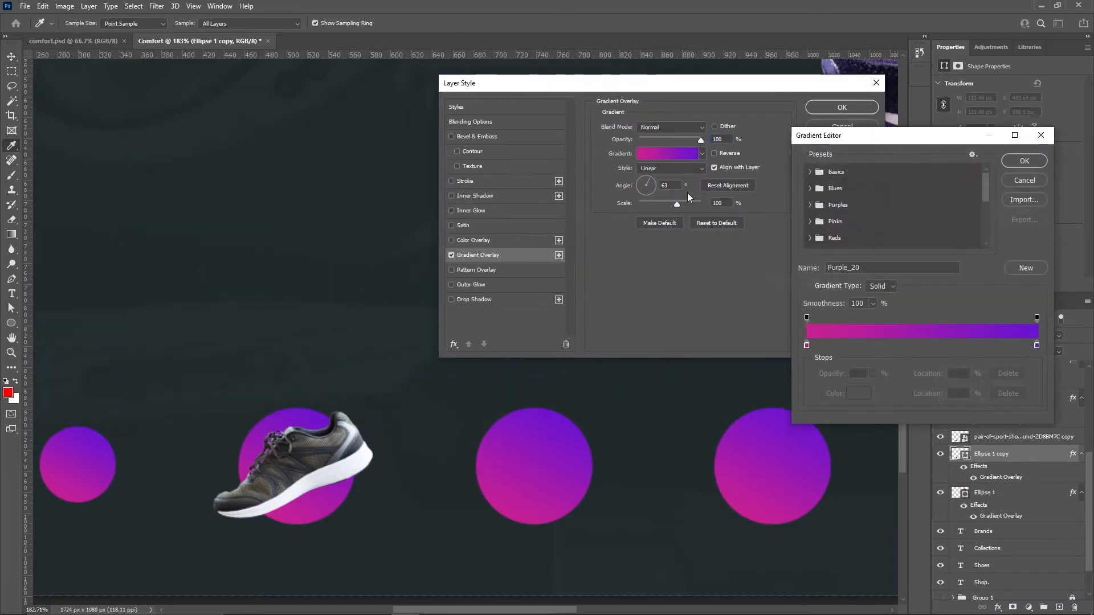
{"action": "left_click", "coordinate": [807, 346]}
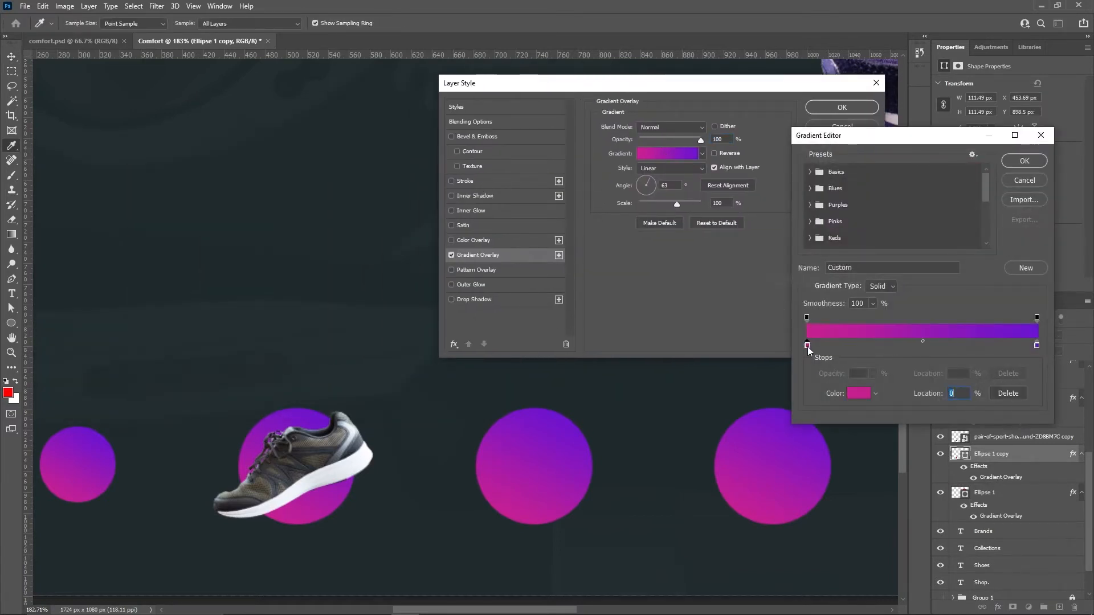
{"action": "left_click", "coordinate": [341, 450]}
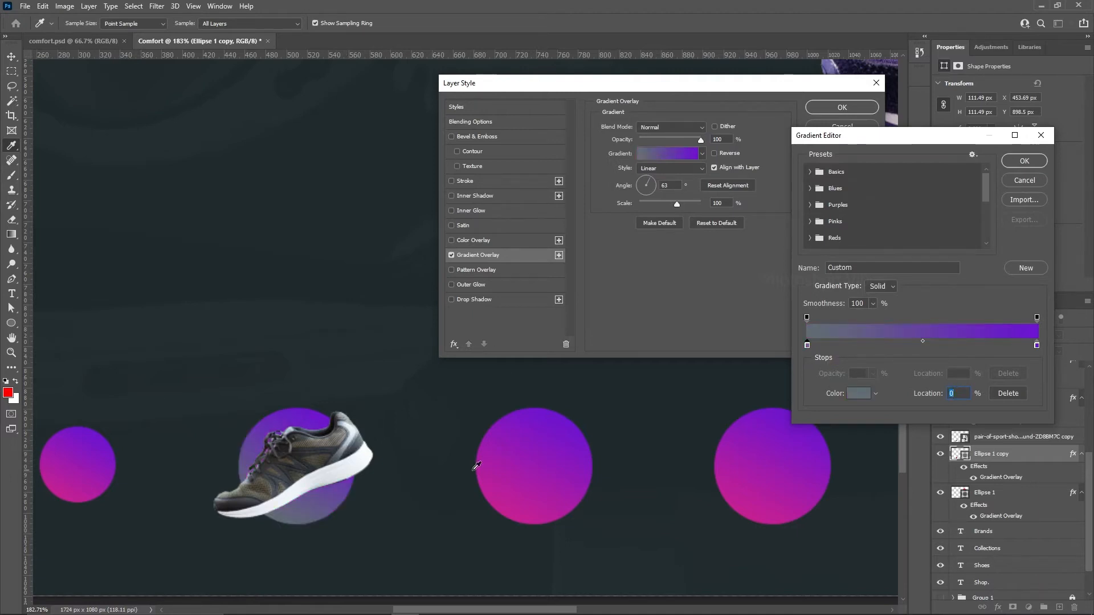
Step: Set the gradient's end colour stop to a light blue-grey sampled from the shoe and apply the gradient overlay
{"action": "left_click", "coordinate": [1036, 345]}
{"action": "left_click", "coordinate": [360, 456]}
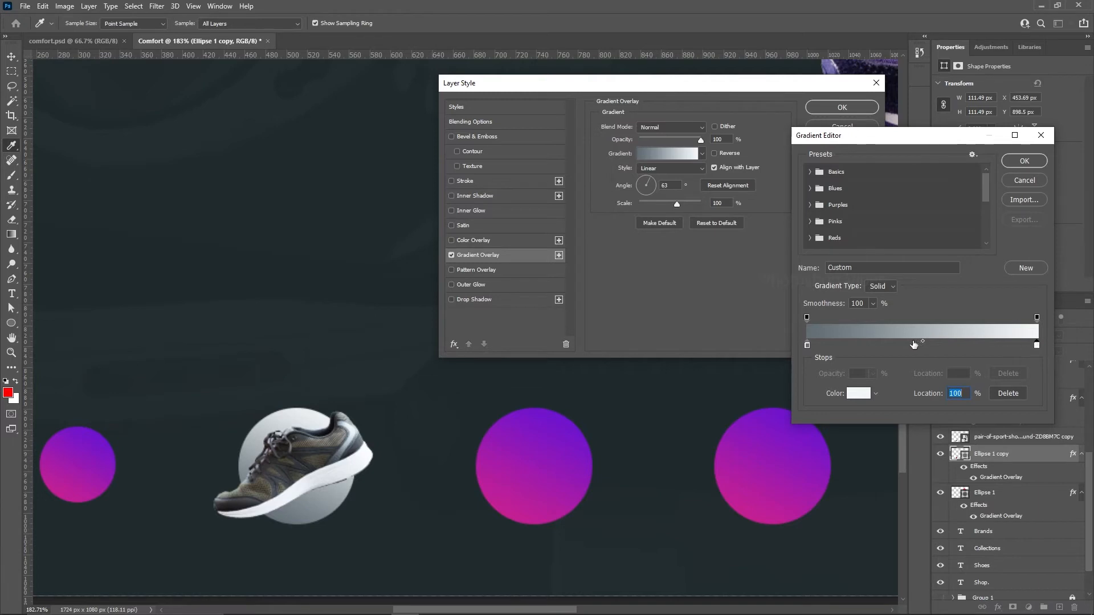
{"action": "left_click", "coordinate": [351, 437]}
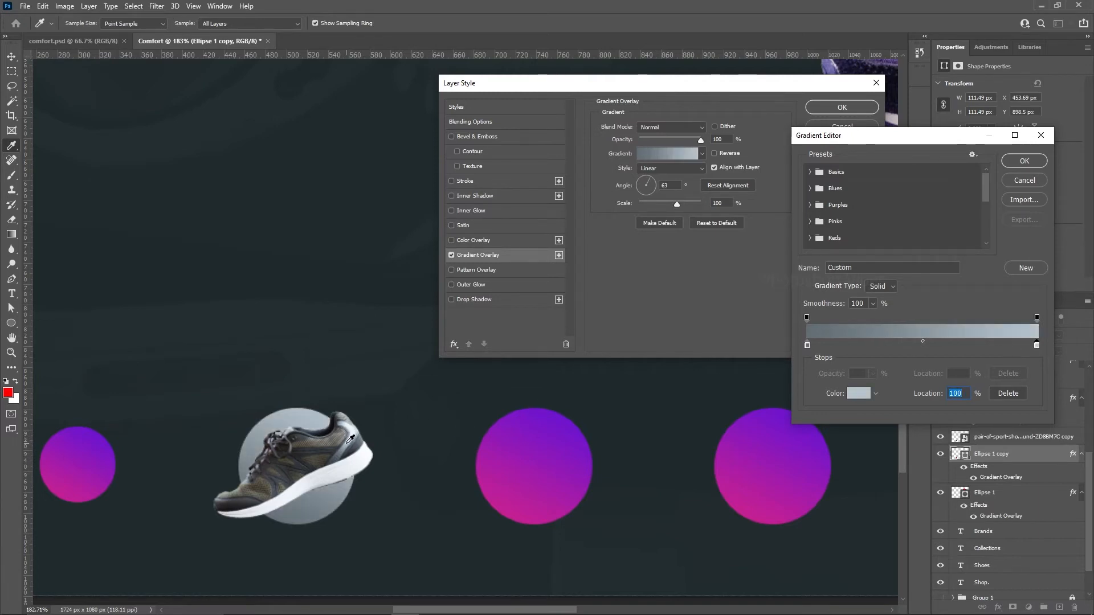
{"action": "left_click", "coordinate": [1023, 161]}
{"action": "left_click", "coordinate": [842, 107]}
Step: Copy the large purple sneaker's drop shadow layer style and paste it onto the small grey shoe
{"action": "scroll", "coordinate": [469, 260], "scroll_direction": "down", "scroll_amount": 1}
{"action": "scroll", "coordinate": [470, 259], "scroll_direction": "down", "scroll_amount": 4}
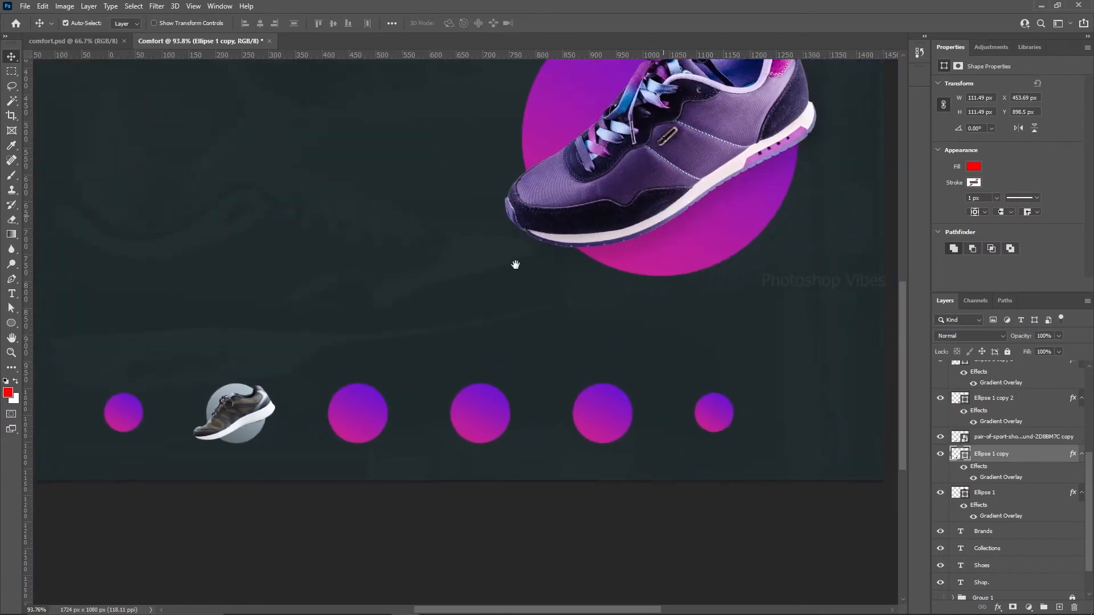
{"action": "left_click", "coordinate": [694, 147]}
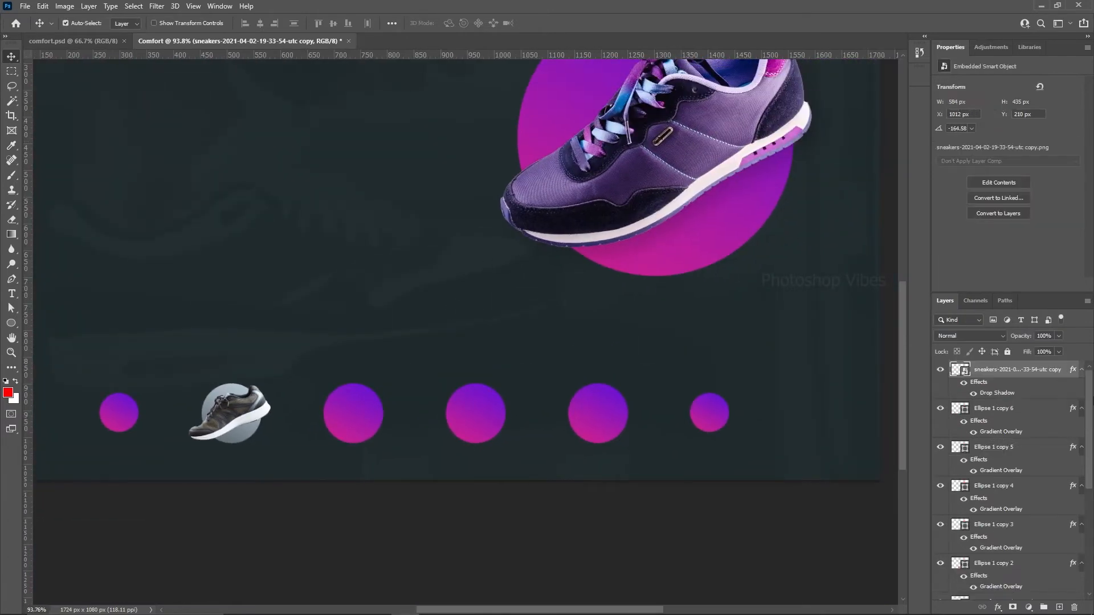
{"action": "right_click", "coordinate": [1074, 372]}
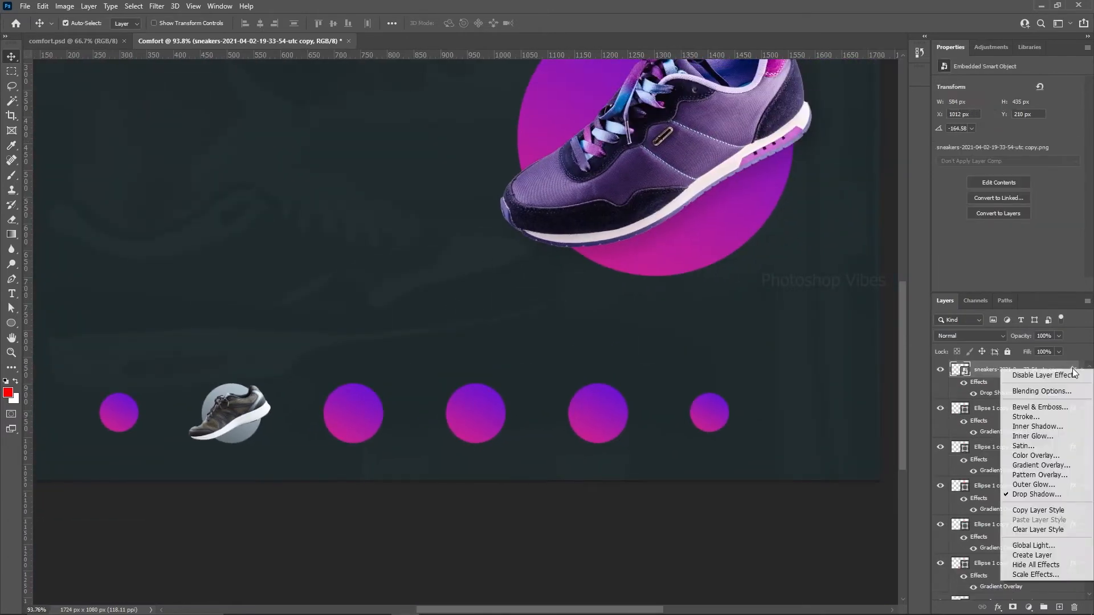
{"action": "left_click", "coordinate": [1039, 511]}
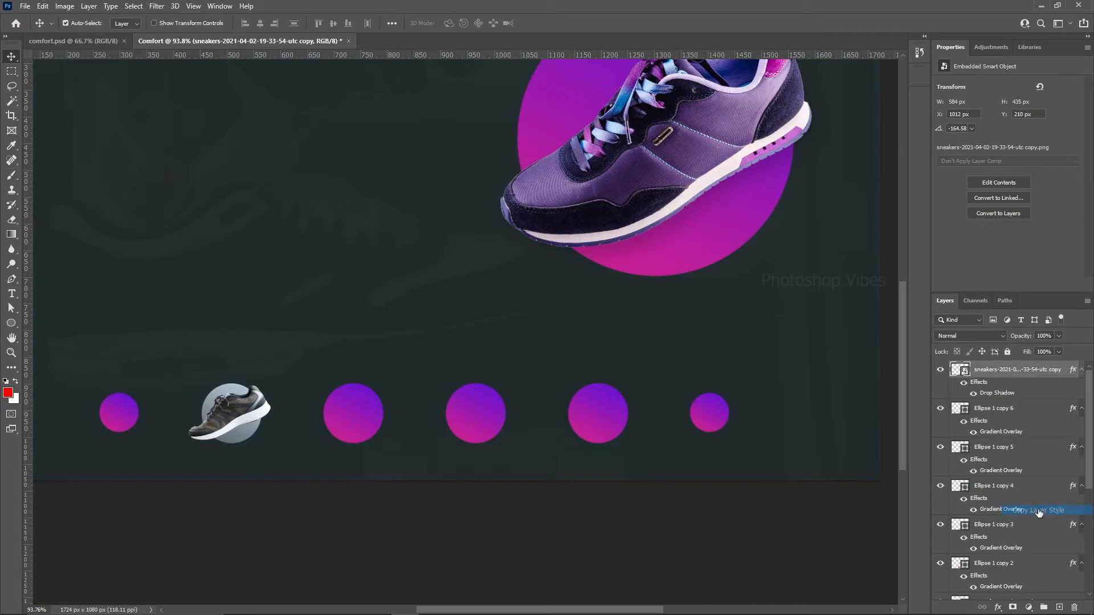
{"action": "left_click", "coordinate": [242, 405]}
{"action": "right_click", "coordinate": [1078, 594]}
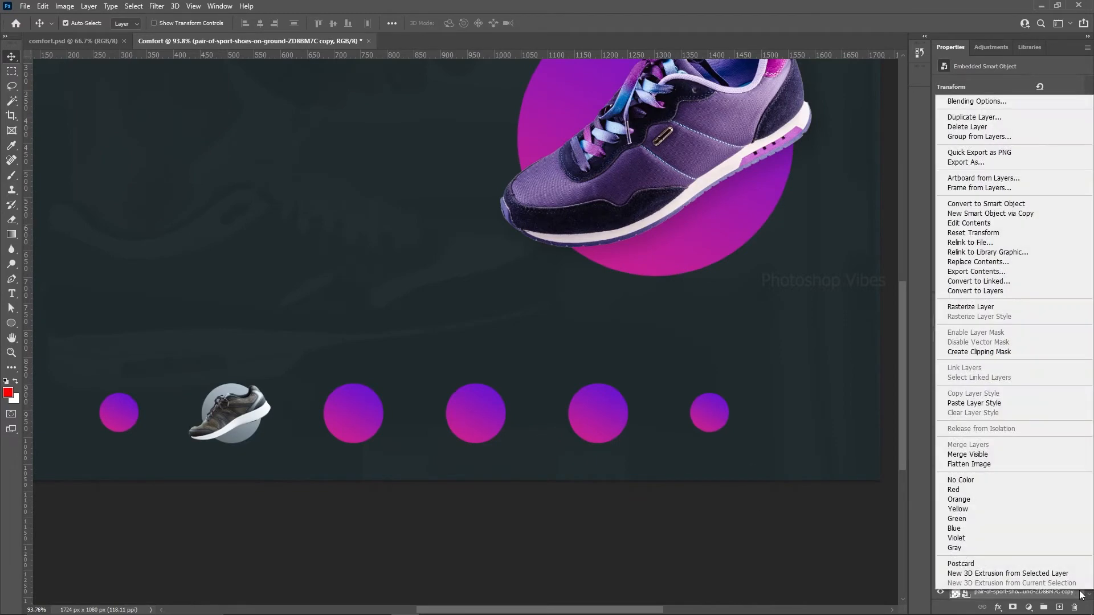
{"action": "left_click", "coordinate": [961, 401]}
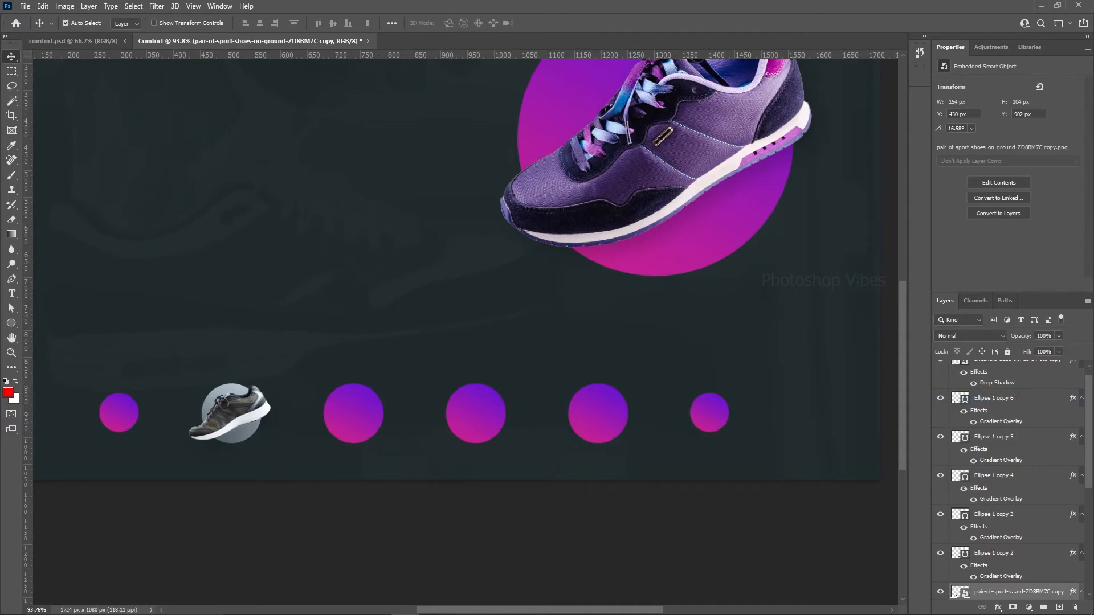
Step: Place the brown sneaker image above the third circle, scaled down to about 222 px wide
{"action": "left_click_drag", "start_coordinate": [304, 344], "coordinate": [361, 367]}
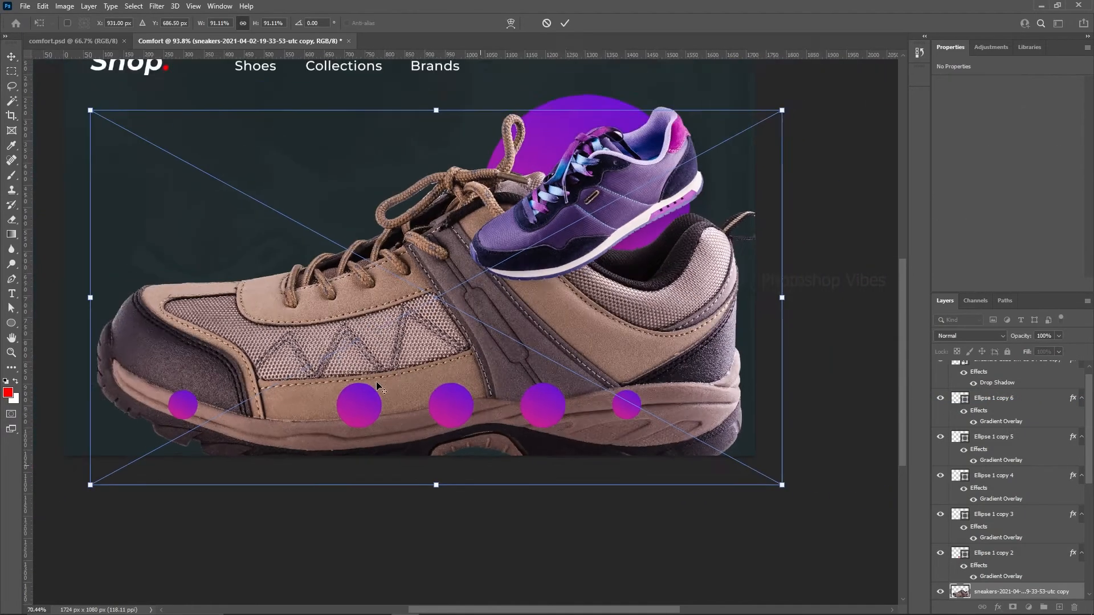
{"action": "scroll", "coordinate": [379, 387], "scroll_direction": "down", "scroll_amount": 2}
{"action": "left_click_drag", "start_coordinate": [716, 466], "coordinate": [281, 239]}
{"action": "left_click_drag", "start_coordinate": [208, 216], "coordinate": [367, 344]}
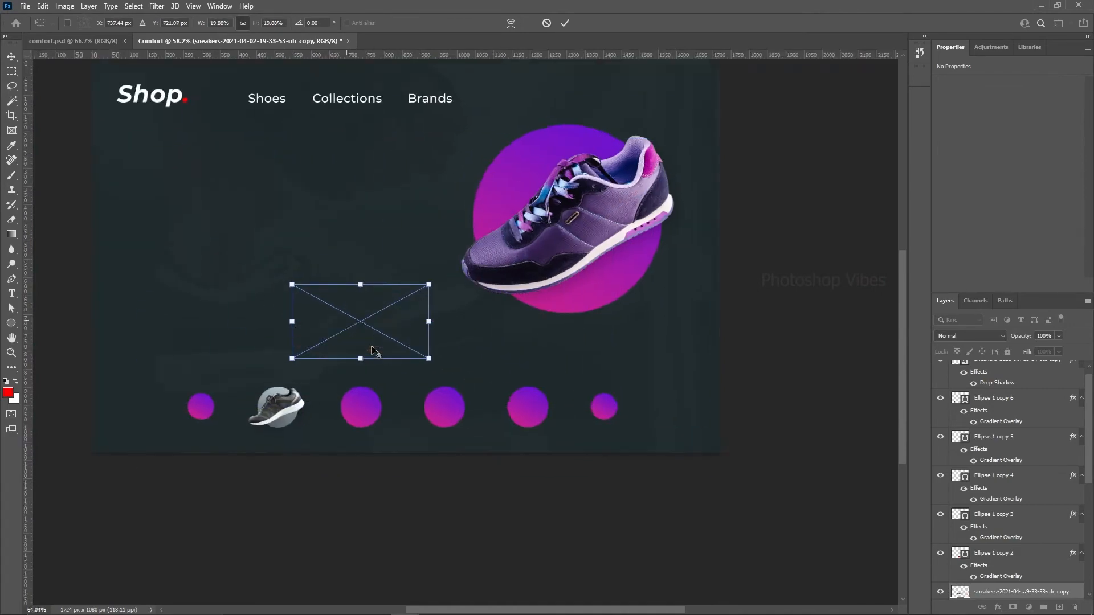
{"action": "scroll", "coordinate": [367, 344], "scroll_direction": "up", "scroll_amount": 7}
{"action": "left_click_drag", "start_coordinate": [473, 367], "coordinate": [373, 318]}
{"action": "left_click_drag", "start_coordinate": [303, 278], "coordinate": [352, 327]}
{"action": "key", "text": "Return"}
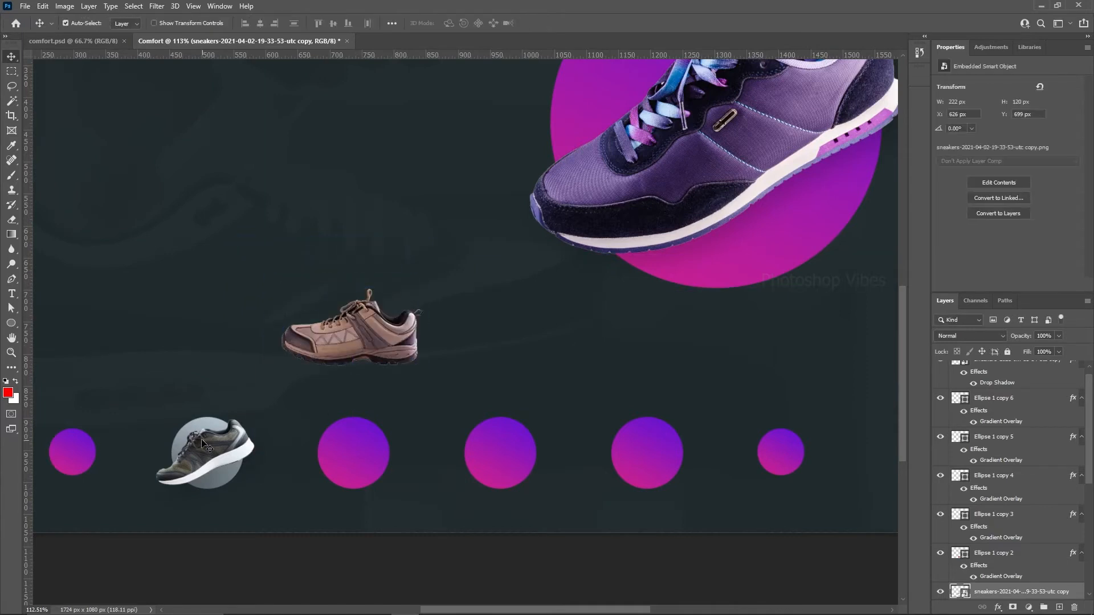
Step: Move the small grey shoe up beside the brown one and rotate it to about 43.6° so its sole lies level
{"action": "left_click_drag", "start_coordinate": [206, 451], "coordinate": [209, 332]}
{"action": "key", "text": "ctrl+t"}
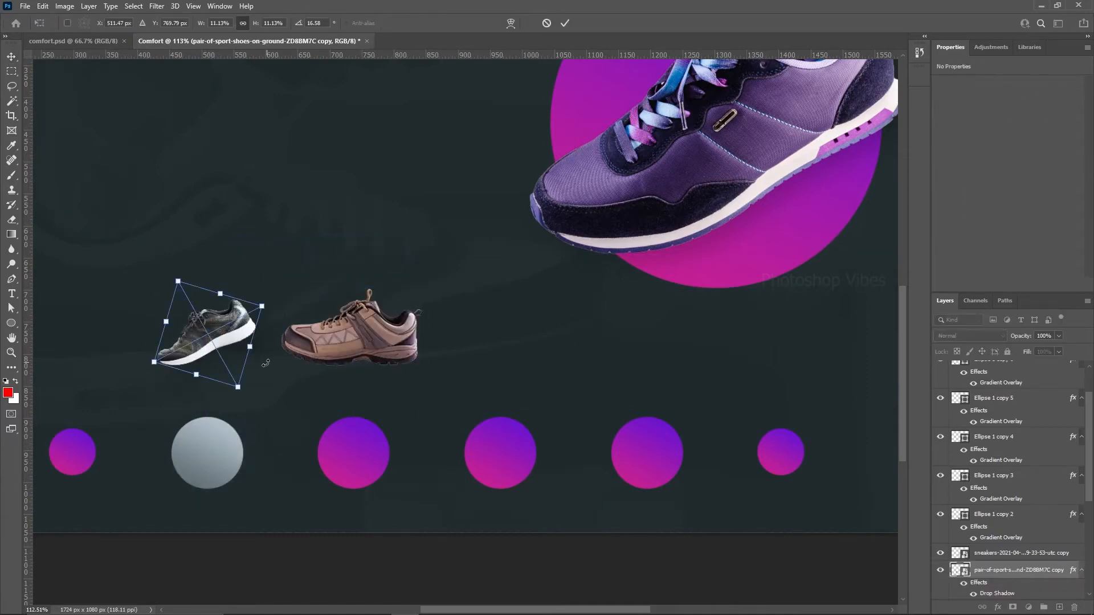
{"action": "left_click_drag", "start_coordinate": [269, 376], "coordinate": [222, 415]}
{"action": "key", "text": "Return"}
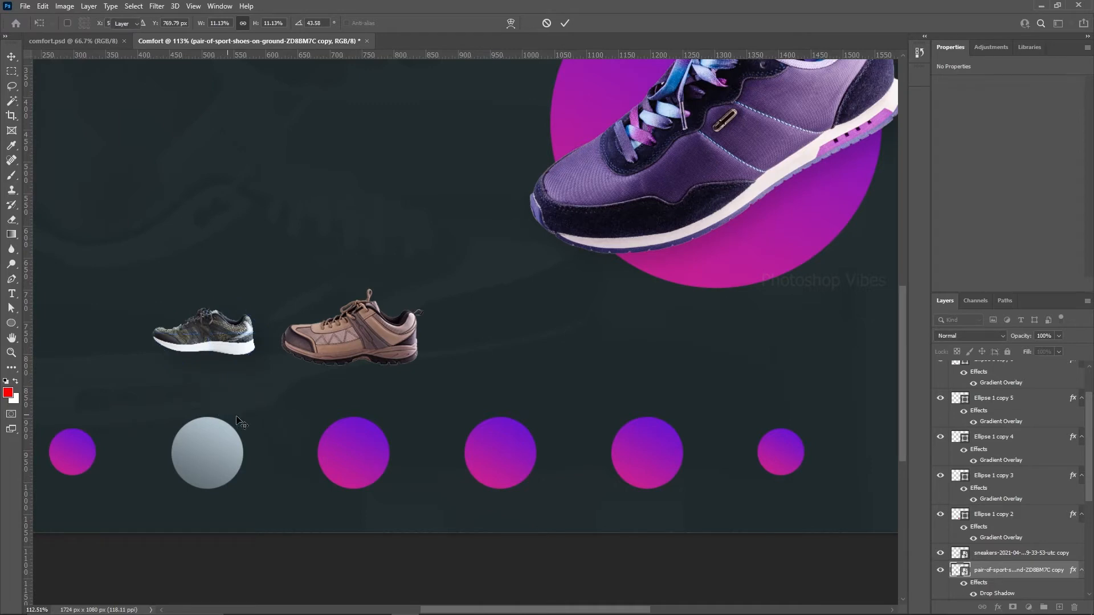
Step: Draw a red rectangle about 169 × 76 px behind the grey shoe, and move the shoe back down onto its grey circle
{"action": "left_click", "coordinate": [21, 321]}
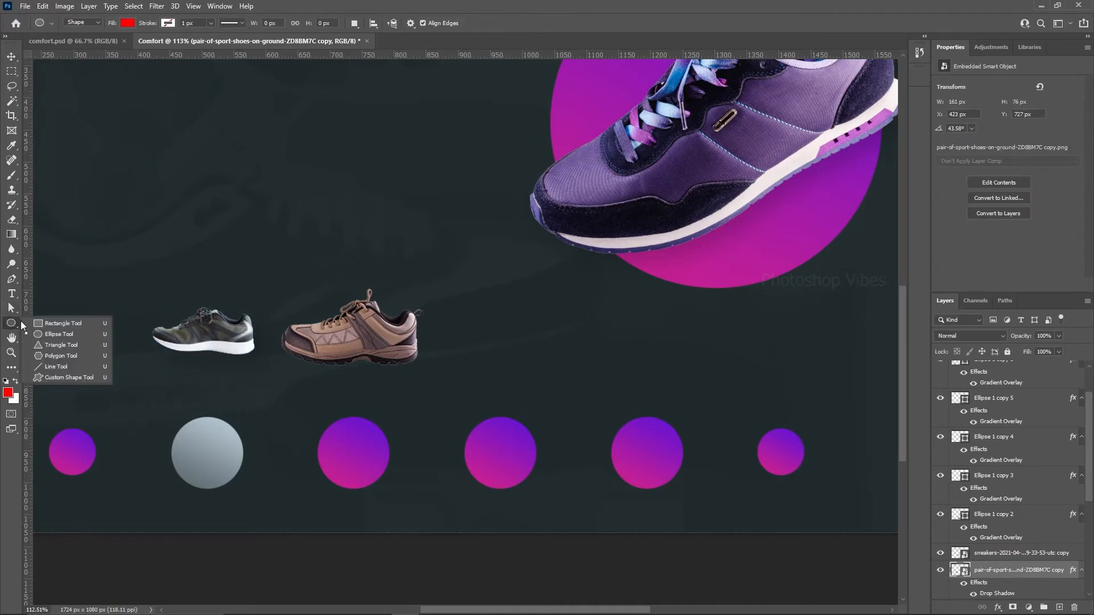
{"action": "left_click", "coordinate": [65, 322]}
{"action": "left_click_drag", "start_coordinate": [147, 355], "coordinate": [252, 307]}
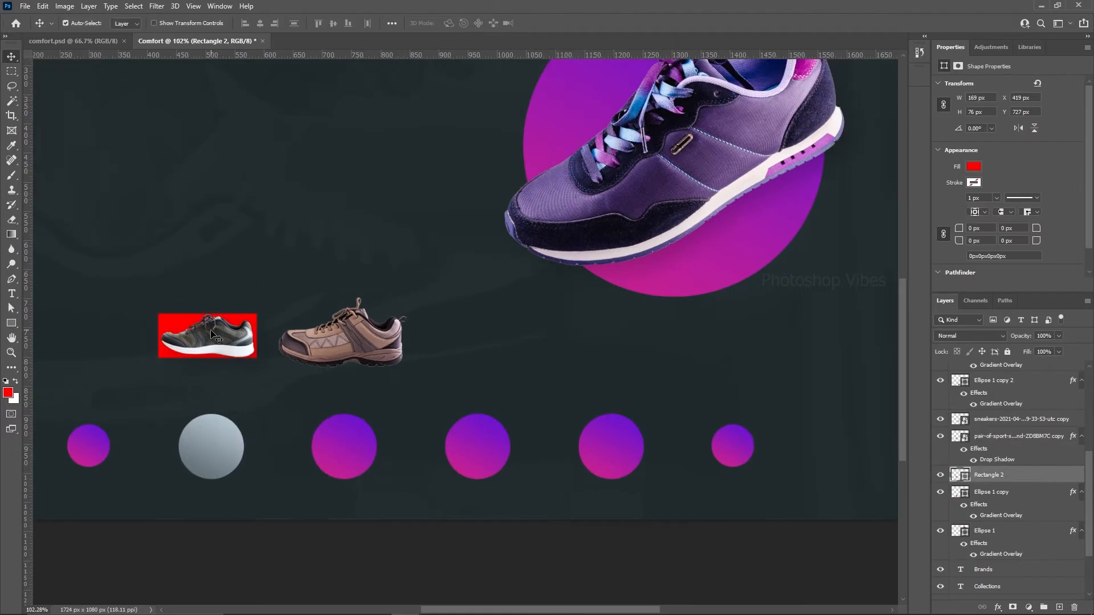
{"action": "mouse_move", "coordinate": [212, 323]}
{"action": "left_mouse_down"}
{"action": "mouse_move", "coordinate": [209, 443]}
{"action": "mouse_move", "coordinate": [212, 433]}
{"action": "left_mouse_up"}
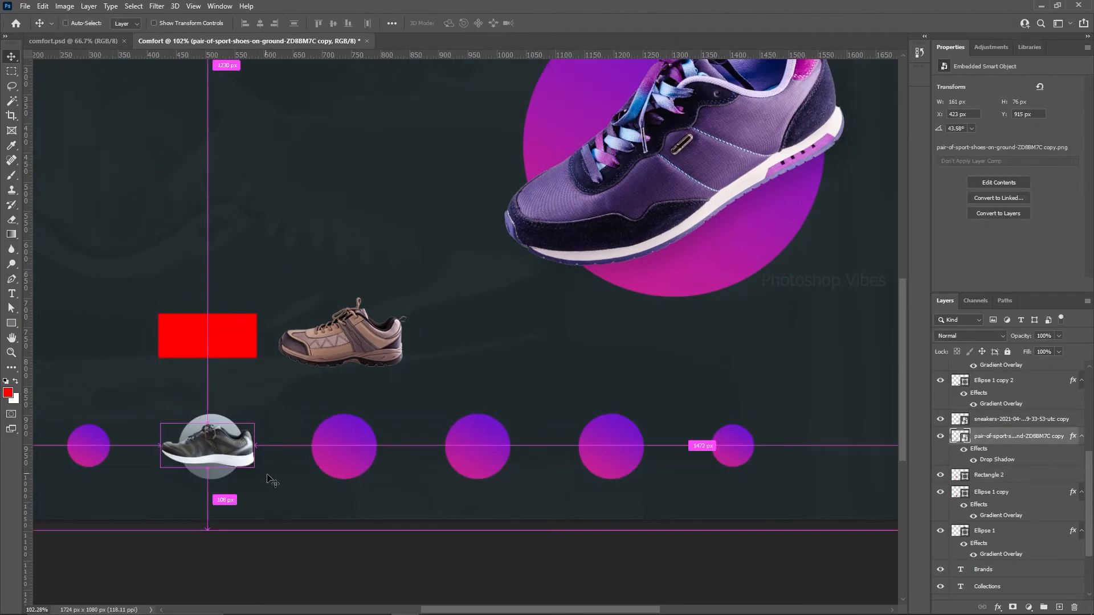
Step: Rotate the small grey shoe on its grey circle to about 17° so its heel is raised
{"action": "key", "text": "ctrl+t"}
{"action": "left_click_drag", "start_coordinate": [263, 487], "coordinate": [234, 449]}
{"action": "key", "text": "Return"}
Step: Move the brown shoe over the red rectangle and scale it to match, about 173 px wide
{"action": "left_click_drag", "start_coordinate": [354, 349], "coordinate": [207, 347]}
{"action": "key", "text": "ctrl+t"}
{"action": "scroll", "coordinate": [222, 341], "scroll_direction": "up", "scroll_amount": 3}
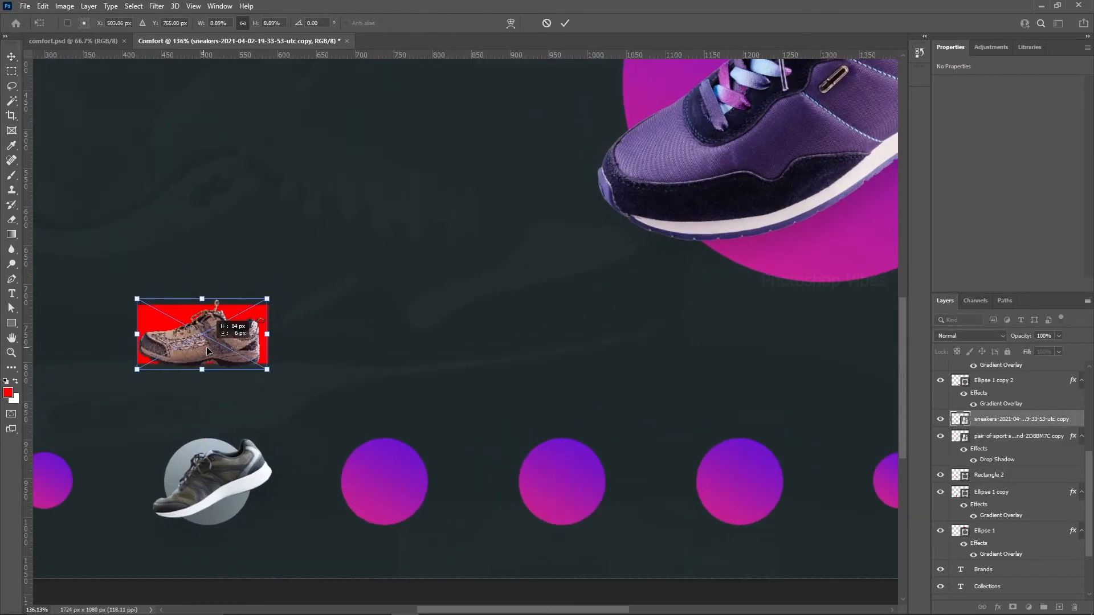
{"action": "left_click_drag", "start_coordinate": [268, 300], "coordinate": [273, 298]}
{"action": "key", "text": "Return"}
Step: Move the brown shoe onto the third circle and bring its layer in front of all the small circles
{"action": "left_click_drag", "start_coordinate": [217, 345], "coordinate": [336, 459]}
{"action": "scroll", "coordinate": [209, 386], "scroll_direction": "down", "scroll_amount": 3}
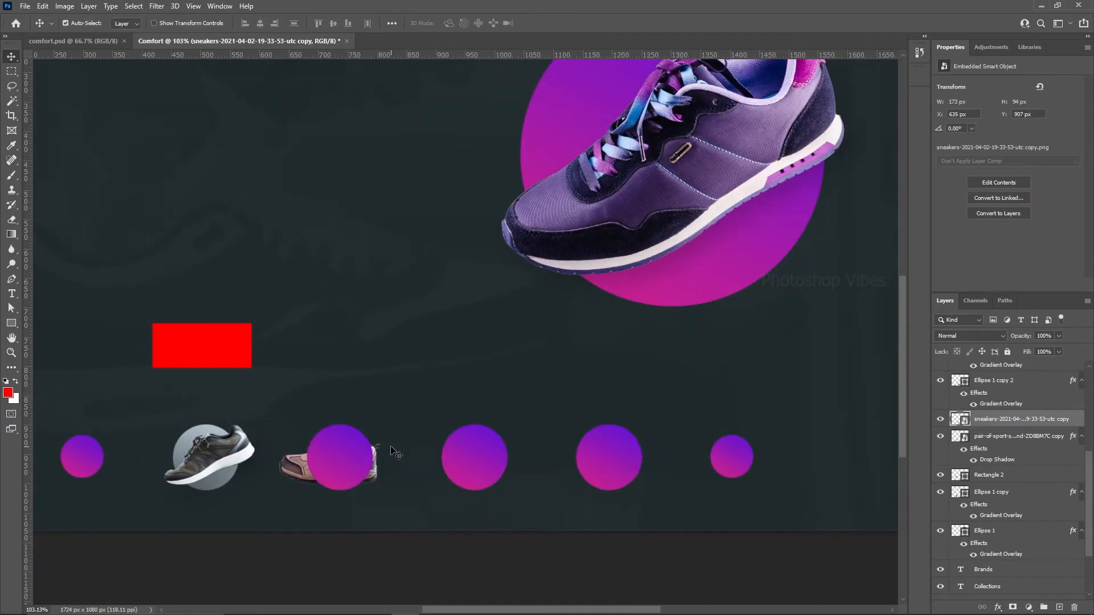
{"action": "scroll", "coordinate": [1002, 570], "scroll_direction": "up", "scroll_amount": 4}
{"action": "left_click_drag", "start_coordinate": [1001, 574], "coordinate": [979, 411]}
{"action": "left_click_drag", "start_coordinate": [989, 457], "coordinate": [985, 402]}
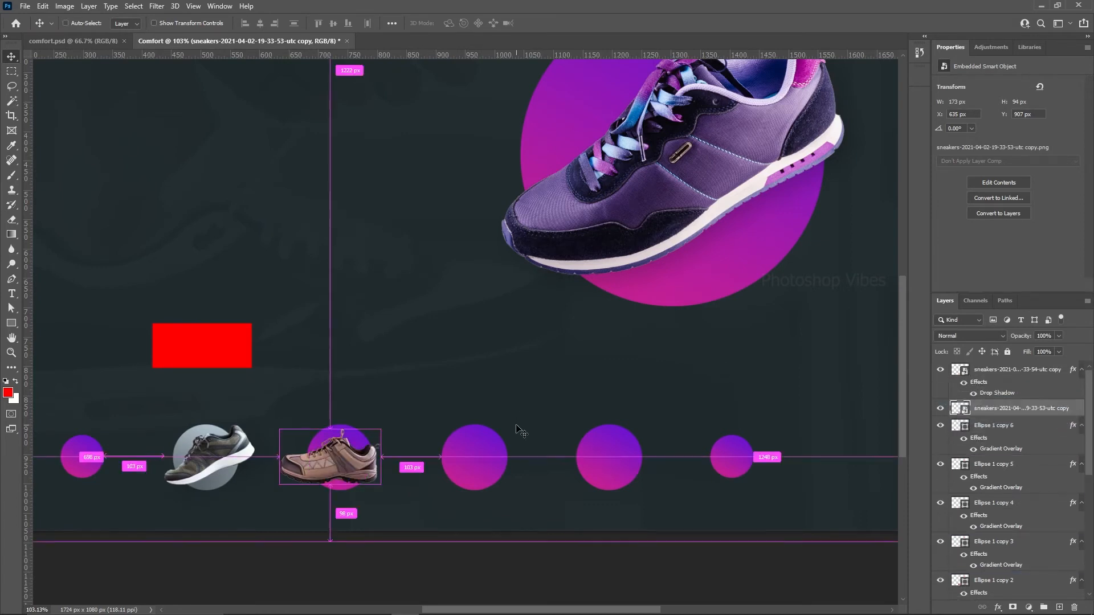
Step: Rotate the brown shoe to about -18.8° and adjust its position on the third circle
{"action": "key", "text": "ctrl+t"}
{"action": "left_click_drag", "start_coordinate": [422, 496], "coordinate": [400, 475]}
{"action": "left_click_drag", "start_coordinate": [347, 447], "coordinate": [352, 447]}
{"action": "key", "text": "Return"}
{"action": "scroll", "coordinate": [327, 454], "scroll_direction": "up", "scroll_amount": 1}
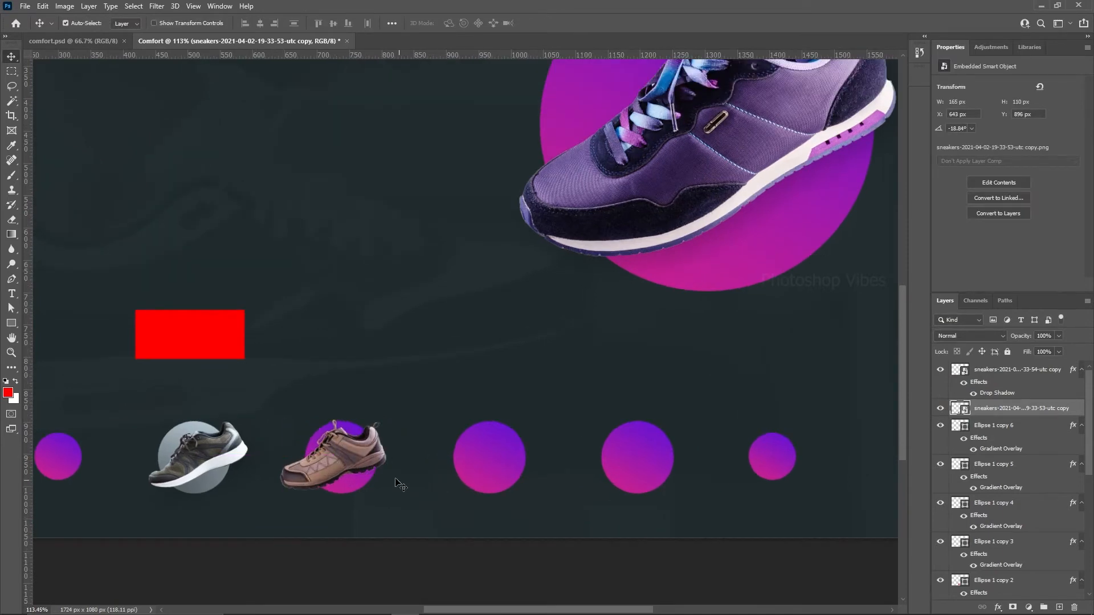
Step: Change the third circle's gradient overlay to run from the brown shoe's tan to a dark shade sampled from it
{"action": "left_click", "coordinate": [352, 485]}
{"action": "left_click", "coordinate": [940, 572]}
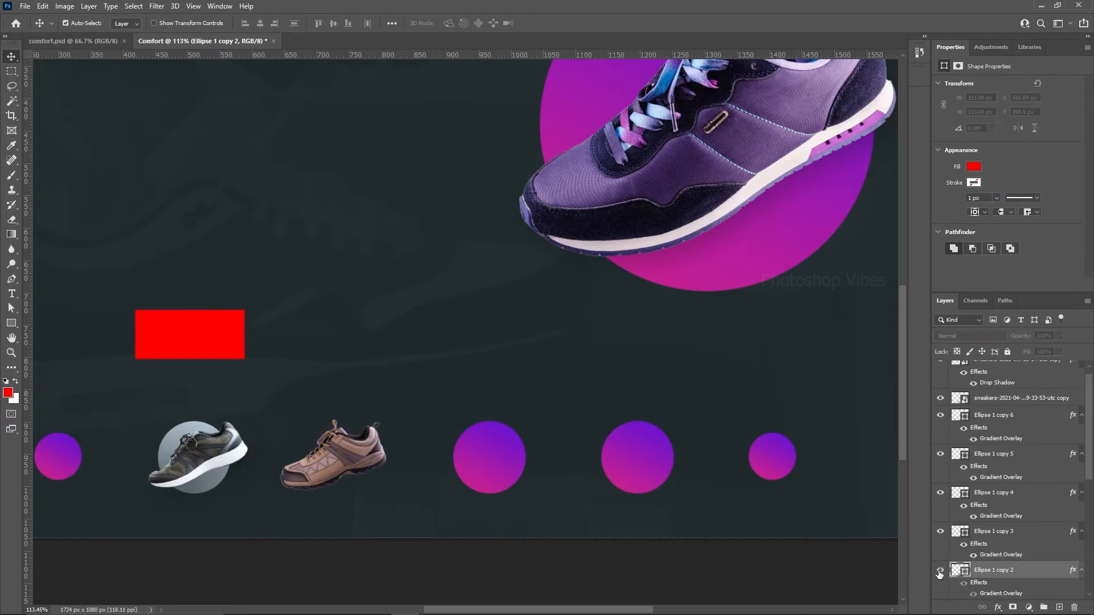
{"action": "left_click", "coordinate": [940, 573]}
{"action": "scroll", "coordinate": [1000, 521], "scroll_direction": "down", "scroll_amount": 2}
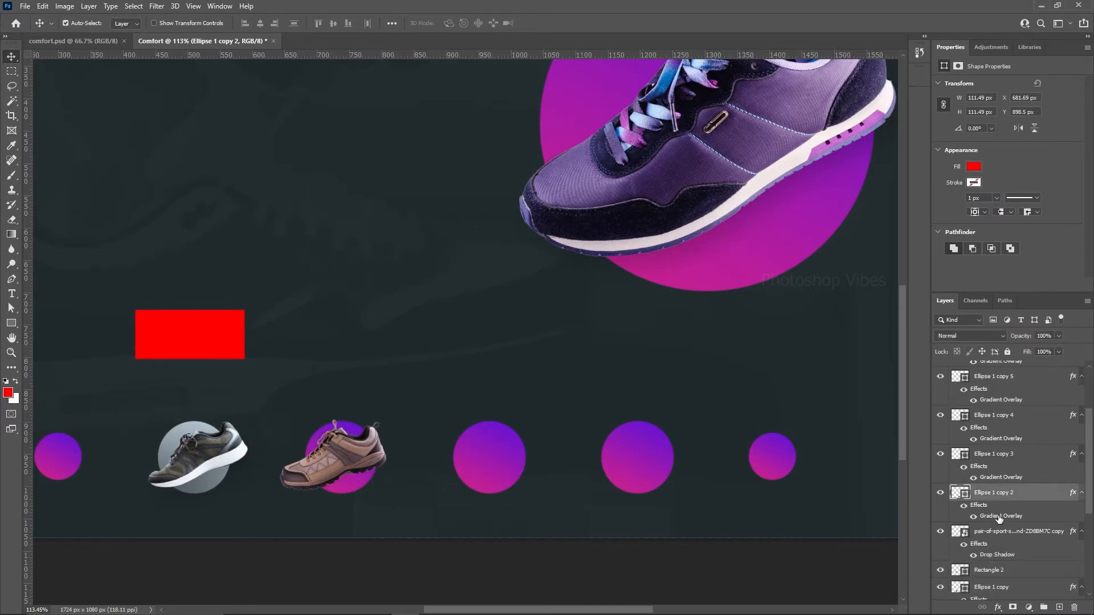
{"action": "double_click", "coordinate": [999, 516]}
{"action": "left_click", "coordinate": [652, 155]}
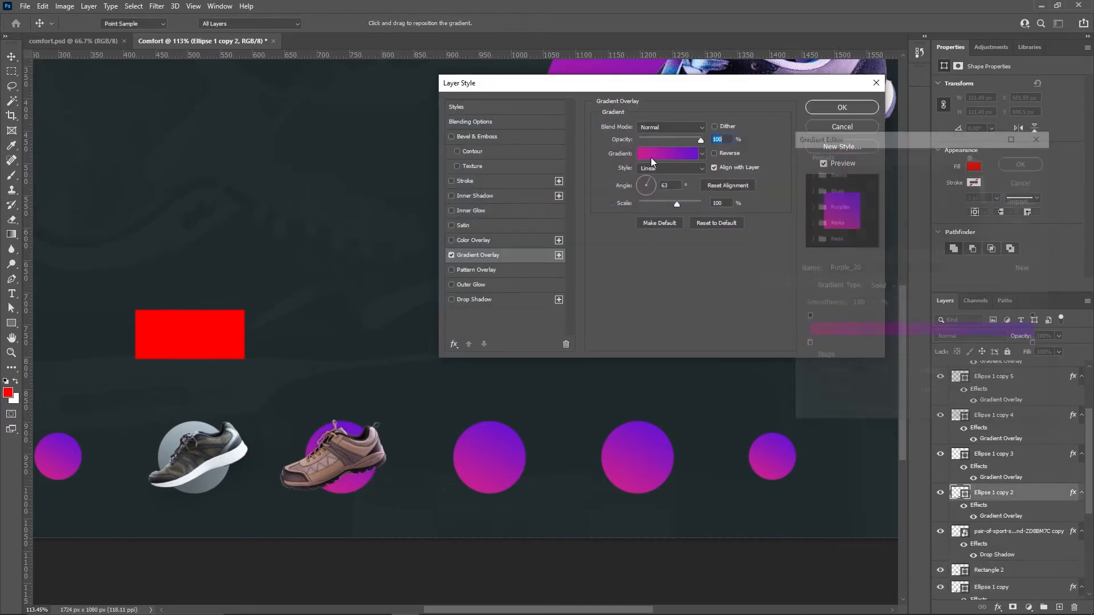
{"action": "left_click", "coordinate": [807, 345]}
{"action": "left_click", "coordinate": [319, 472]}
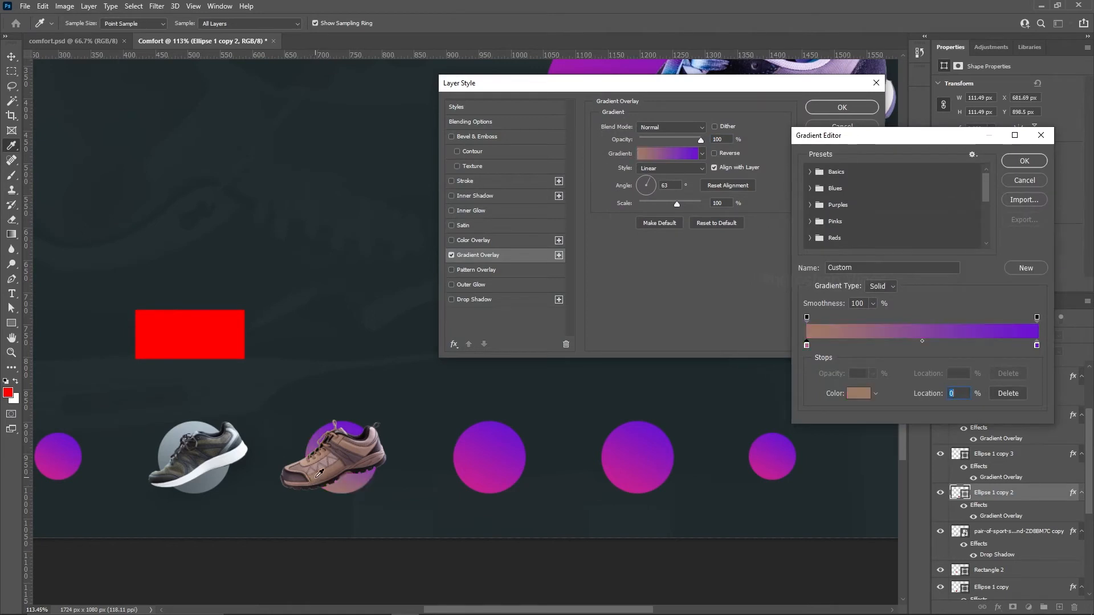
{"action": "left_click", "coordinate": [1036, 345]}
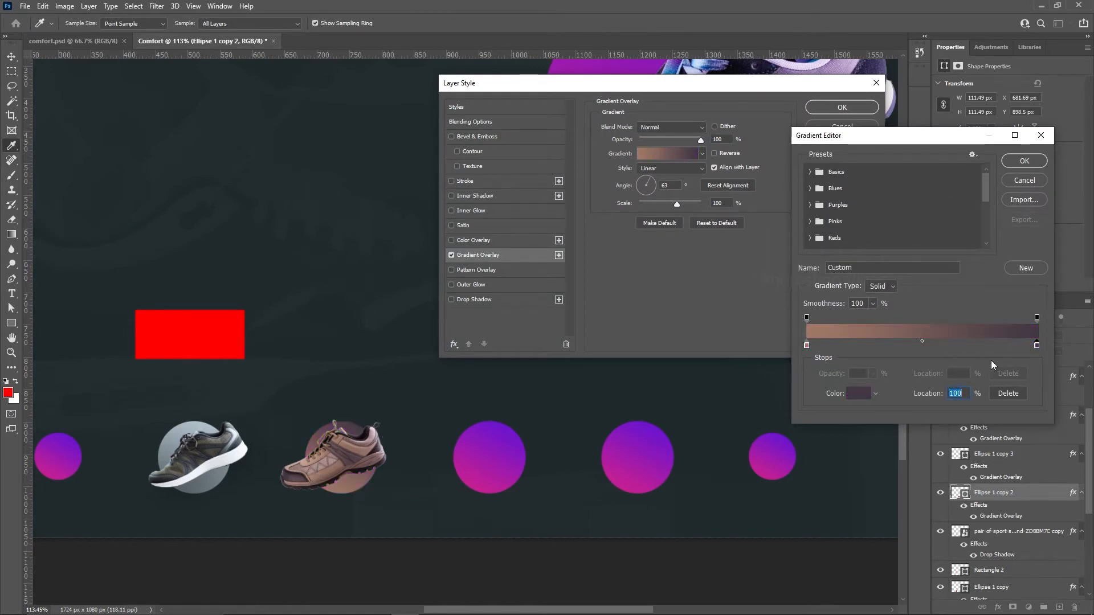
Step: Swap the gradient's stops, placing the dark colour at 0% and the tan at 100%, and apply the overlay to the third circle
{"action": "left_click_drag", "start_coordinate": [807, 345], "coordinate": [922, 346]}
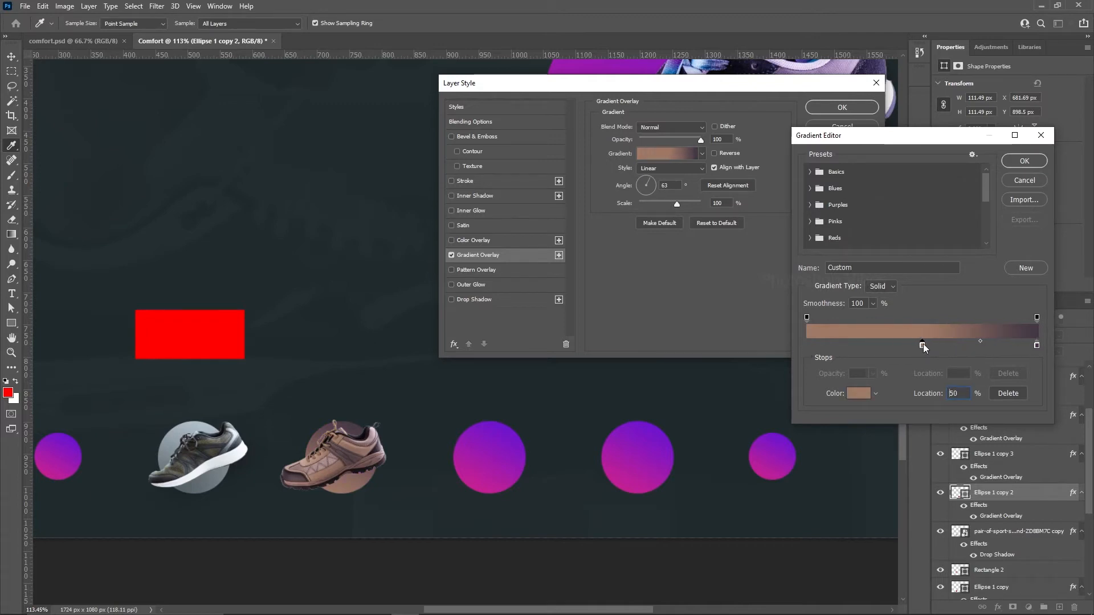
{"action": "left_click_drag", "start_coordinate": [1037, 345], "coordinate": [807, 346]}
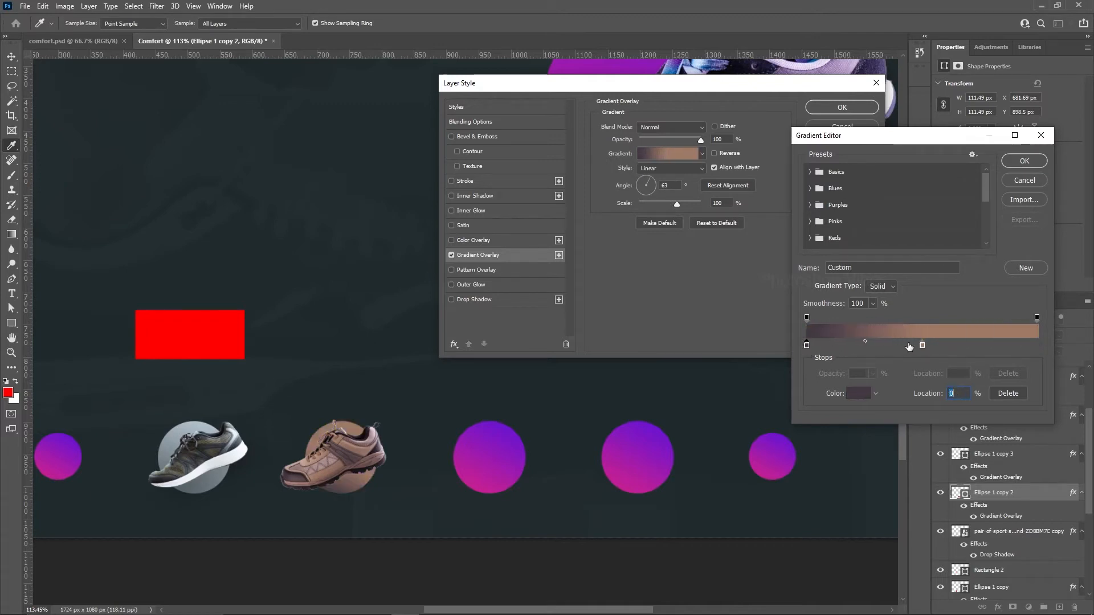
{"action": "left_click_drag", "start_coordinate": [922, 346], "coordinate": [1047, 344]}
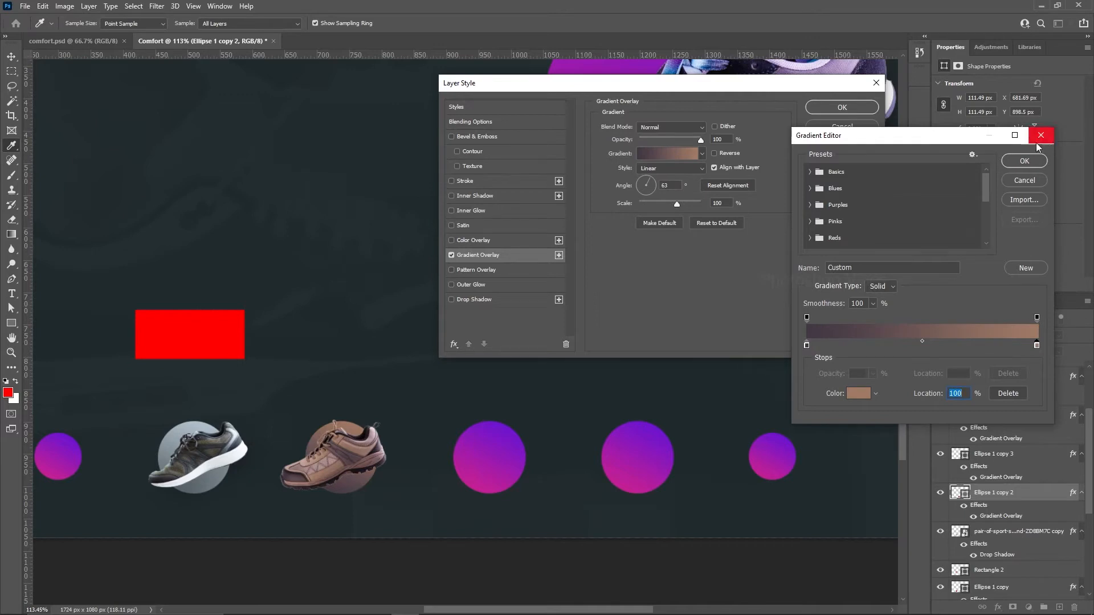
{"action": "left_click", "coordinate": [1024, 161]}
{"action": "left_click", "coordinate": [842, 108]}
{"action": "key", "text": "v"}
{"action": "scroll", "coordinate": [351, 414], "scroll_direction": "down", "scroll_amount": 1}
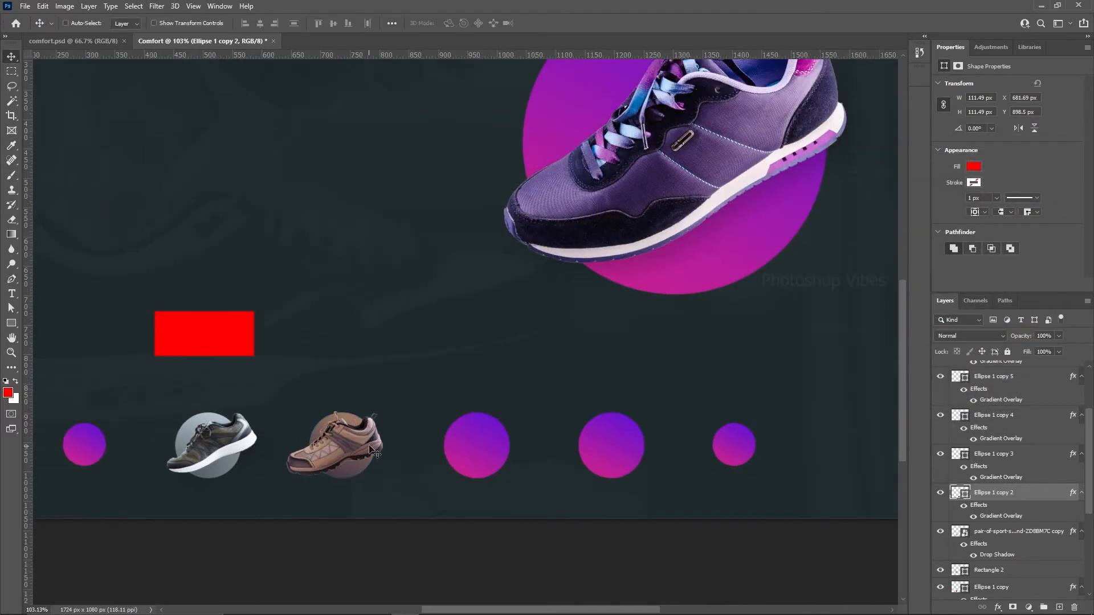
Step: Copy the small grey shoe's drop shadow layer style and paste it onto the brown shoe
{"action": "left_click", "coordinate": [375, 454], "text": "ctrl"}
{"action": "left_click", "coordinate": [224, 431], "text": "ctrl"}
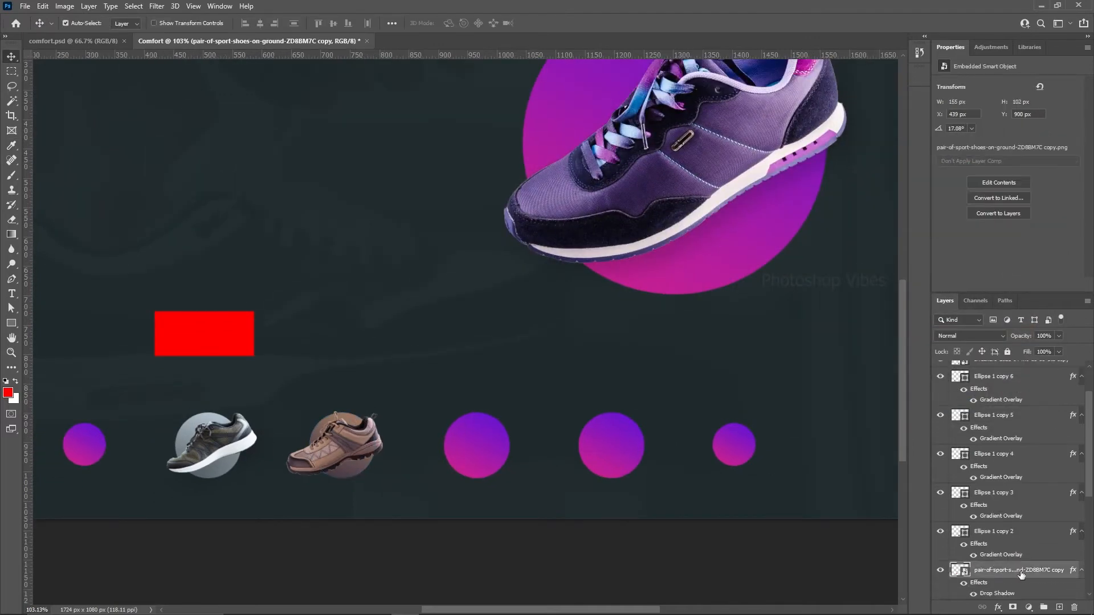
{"action": "right_click", "coordinate": [1073, 572]}
{"action": "left_click", "coordinate": [1037, 499]}
{"action": "left_click", "coordinate": [358, 453], "text": "ctrl"}
{"action": "right_click", "coordinate": [1078, 378]}
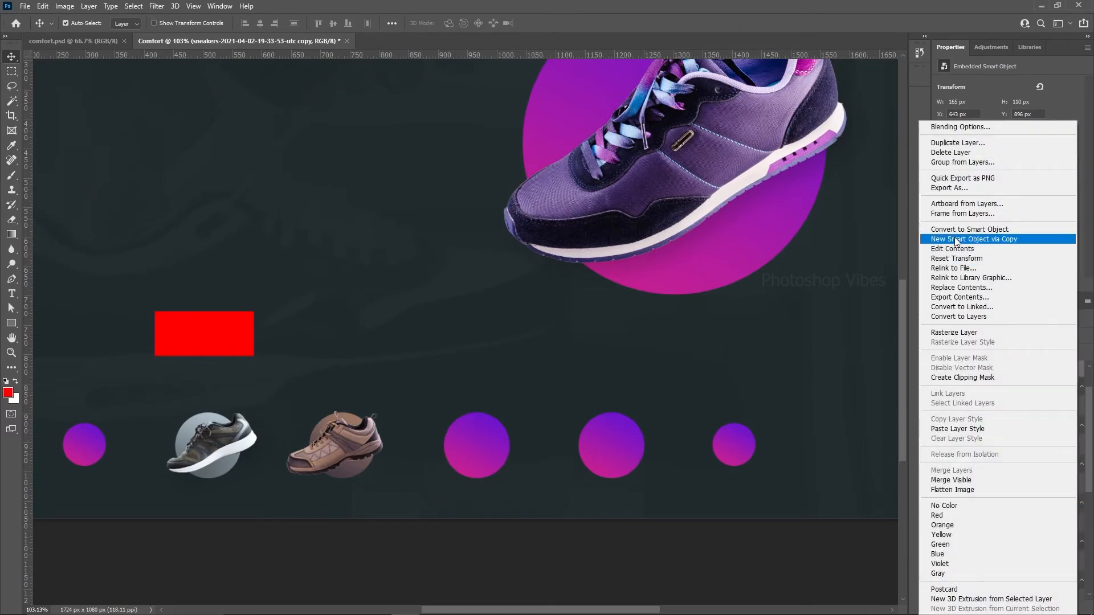
{"action": "left_click", "coordinate": [955, 429]}
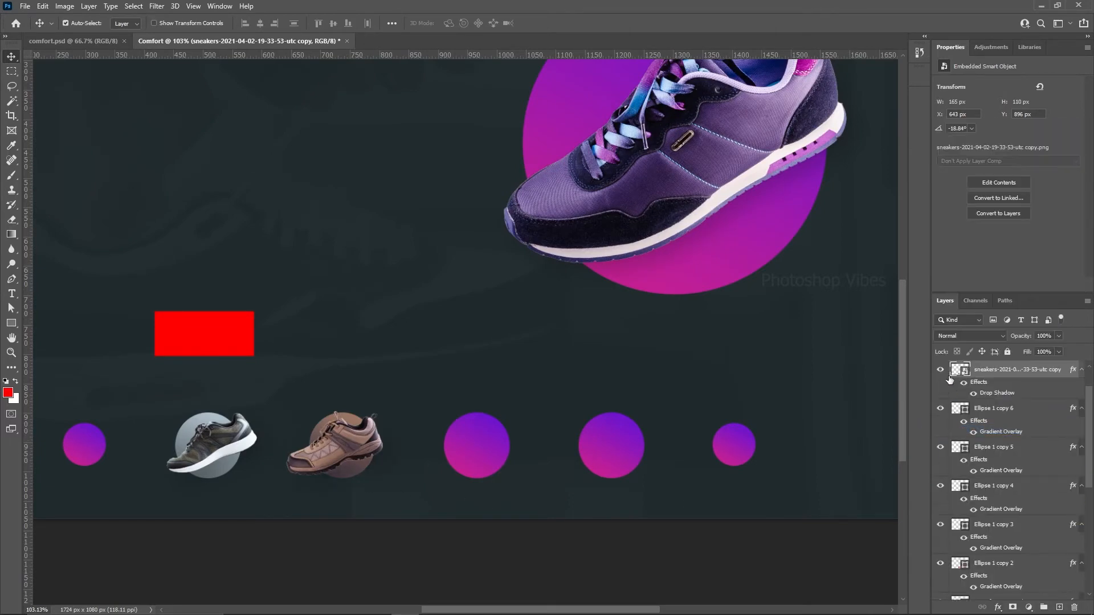
Step: Place the red women's sport shoe image, flip it horizontally, rotate it to -124.67° and scale it to the red rectangle, about 172 px wide
{"action": "scroll", "coordinate": [535, 419], "scroll_direction": "down", "scroll_amount": 3}
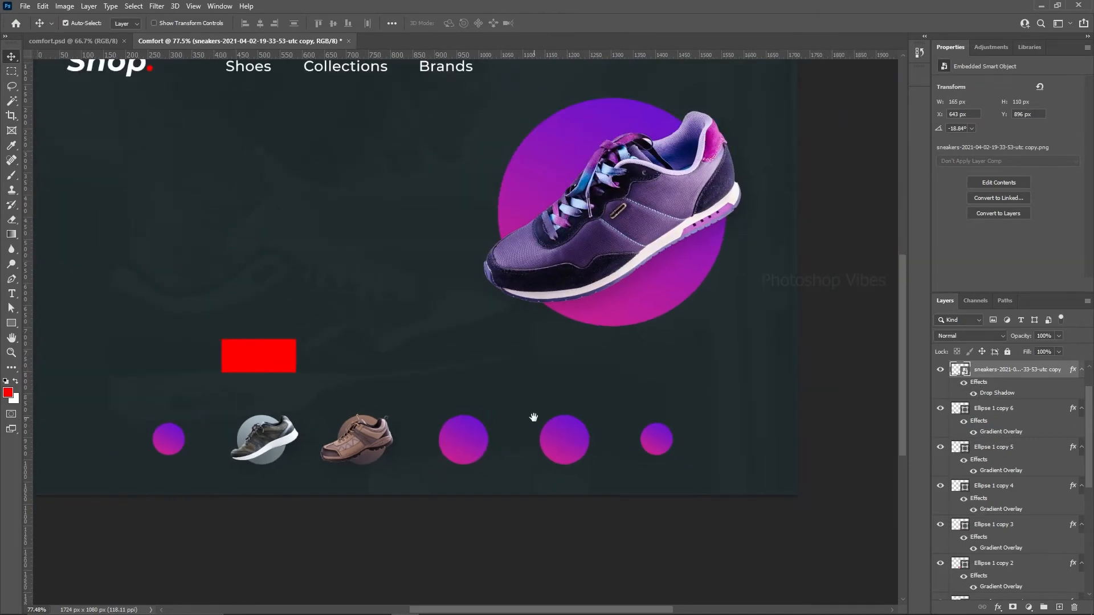
{"action": "left_click_drag", "start_coordinate": [507, 483], "coordinate": [509, 480]}
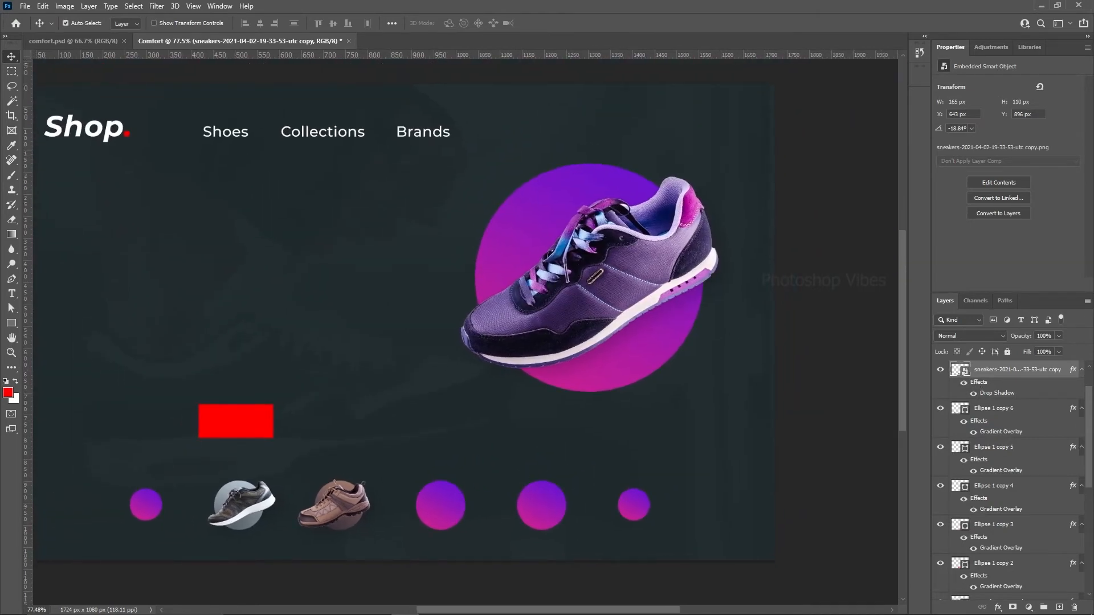
{"action": "left_click_drag", "start_coordinate": [194, 312], "coordinate": [180, 354]}
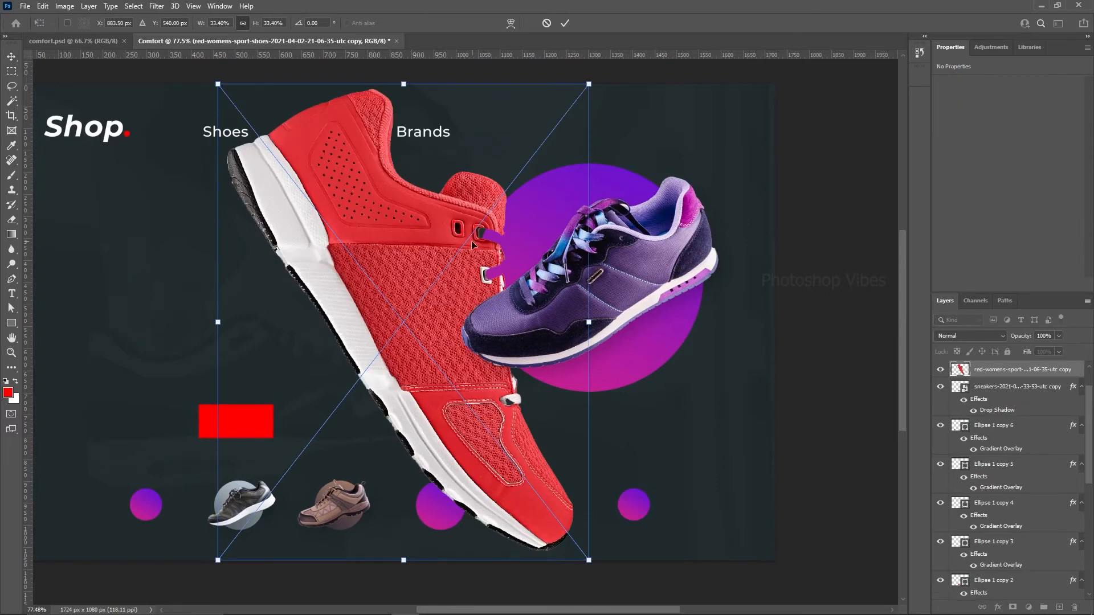
{"action": "right_click", "coordinate": [473, 242]}
{"action": "left_click", "coordinate": [509, 435]}
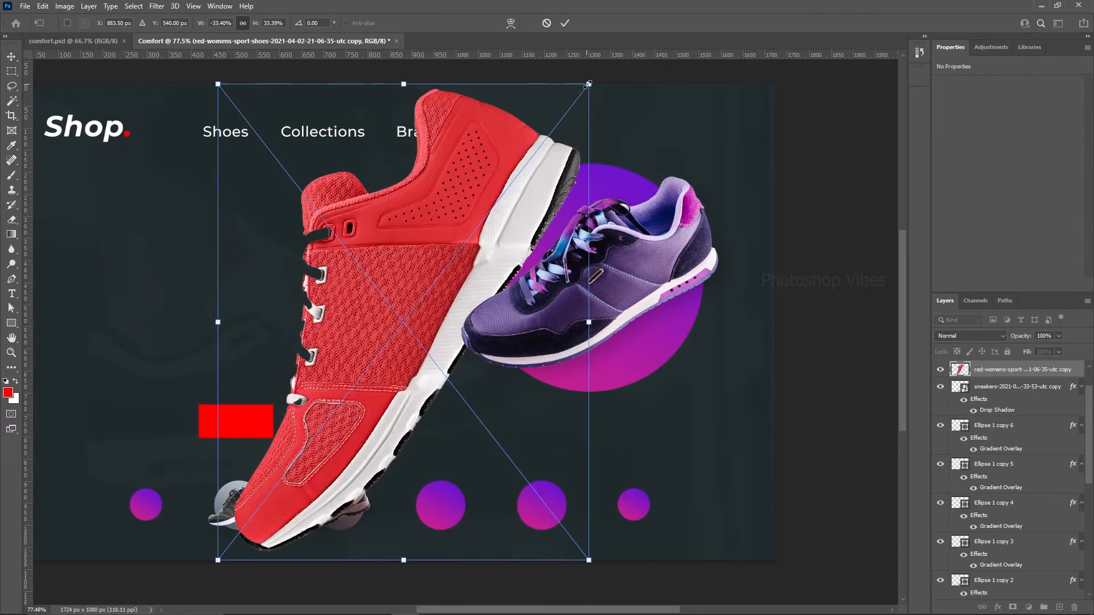
{"action": "left_click_drag", "start_coordinate": [589, 84], "coordinate": [280, 452]}
{"action": "scroll", "coordinate": [229, 405], "scroll_direction": "up", "scroll_amount": 3}
{"action": "left_click_drag", "start_coordinate": [370, 482], "coordinate": [371, 466]}
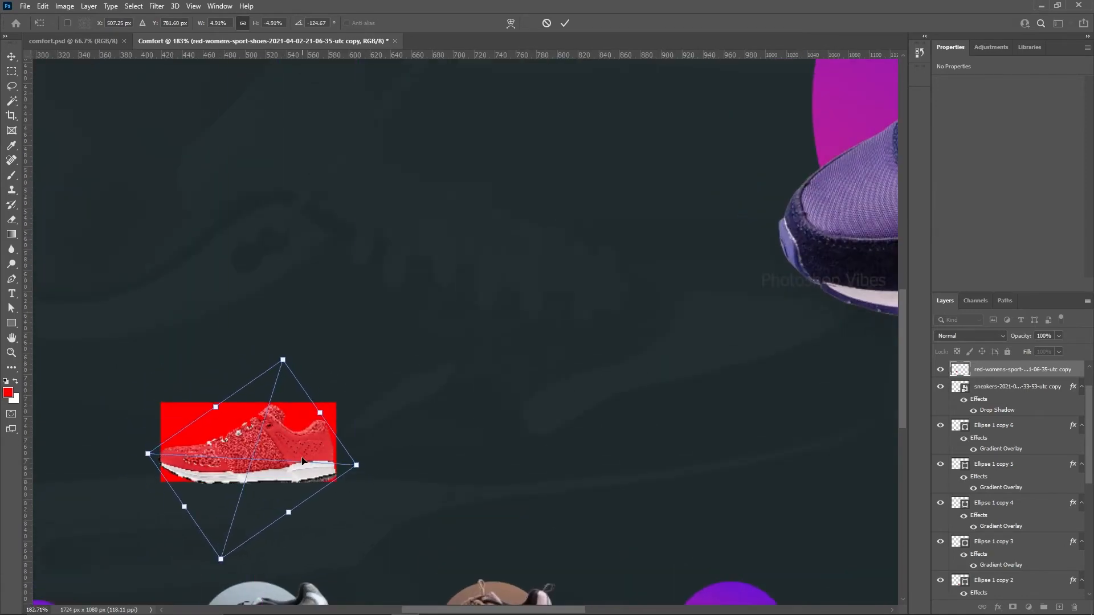
{"action": "left_click_drag", "start_coordinate": [303, 461], "coordinate": [320, 396]}
{"action": "scroll", "coordinate": [293, 442], "scroll_direction": "down", "scroll_amount": 3}
{"action": "key", "text": "Return"}
Step: Move the red shoe onto the fourth circle and rotate it to about -142.8° so its heel is raised
{"action": "left_click_drag", "start_coordinate": [242, 389], "coordinate": [523, 503]}
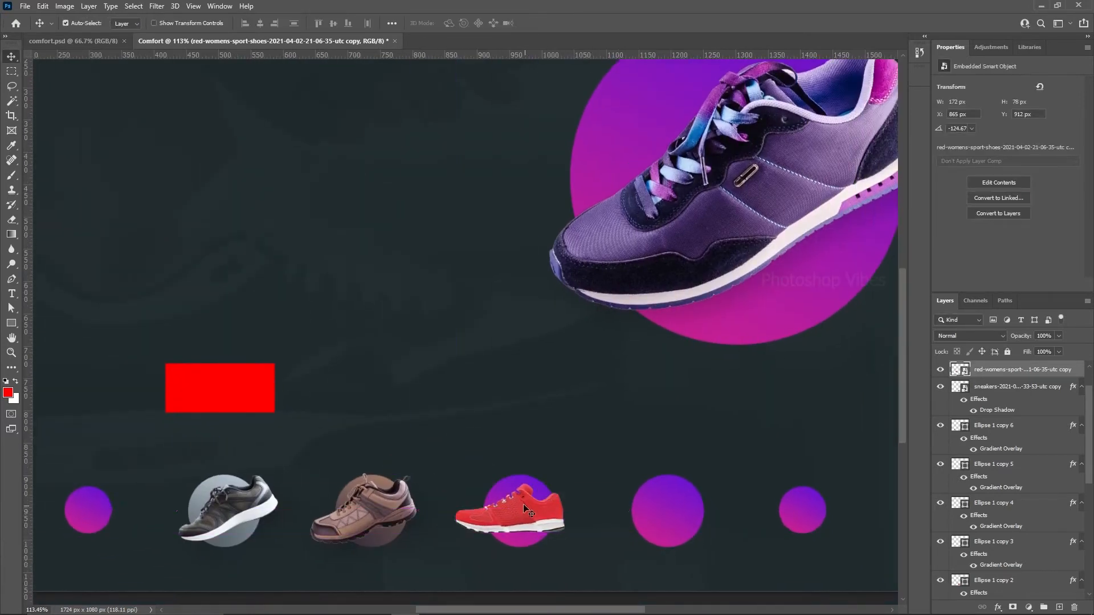
{"action": "key", "text": "ctrl+t"}
{"action": "left_click_drag", "start_coordinate": [586, 553], "coordinate": [593, 521]}
{"action": "left_click_drag", "start_coordinate": [542, 496], "coordinate": [552, 494]}
{"action": "key", "text": "Return"}
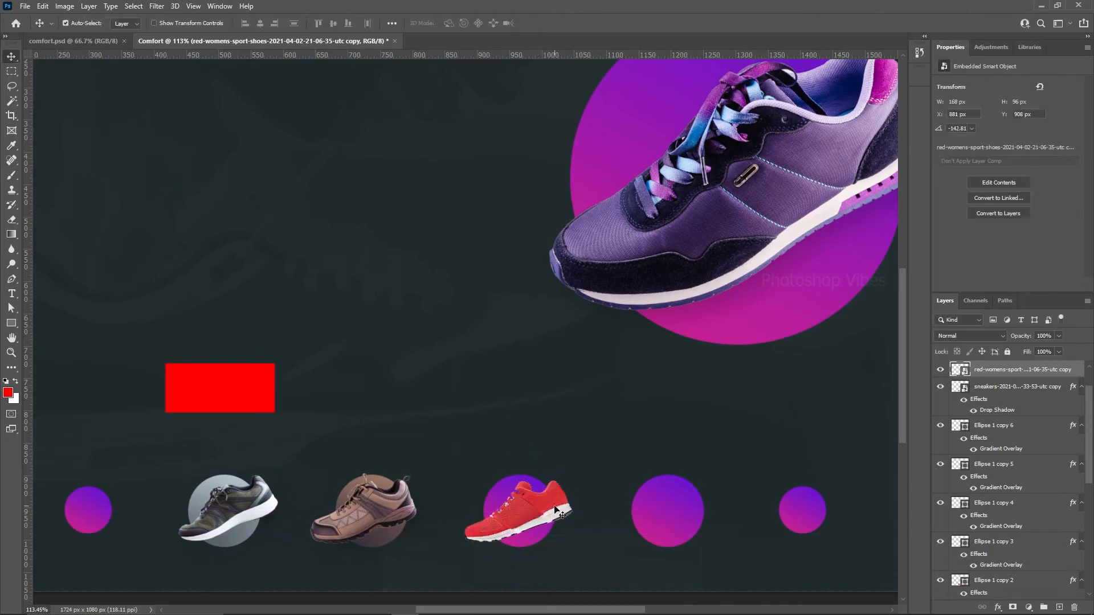
Step: Change both colours of the fourth circle's gradient overlay to reds sampled from the red shoe
{"action": "scroll", "coordinate": [530, 497], "scroll_direction": "down", "scroll_amount": 2}
{"action": "left_click", "coordinate": [1073, 538]}
{"action": "double_click", "coordinate": [1067, 536]}
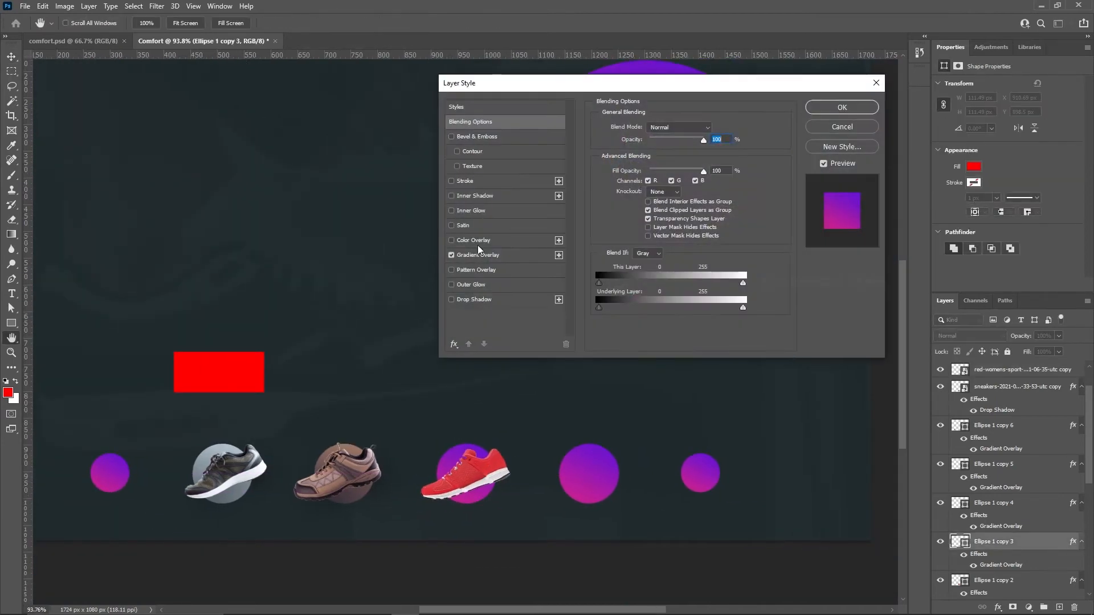
{"action": "left_click", "coordinate": [478, 255]}
{"action": "left_click", "coordinate": [666, 154]}
{"action": "left_click", "coordinate": [807, 344]}
{"action": "left_click", "coordinate": [488, 466]}
{"action": "left_click", "coordinate": [1036, 345]}
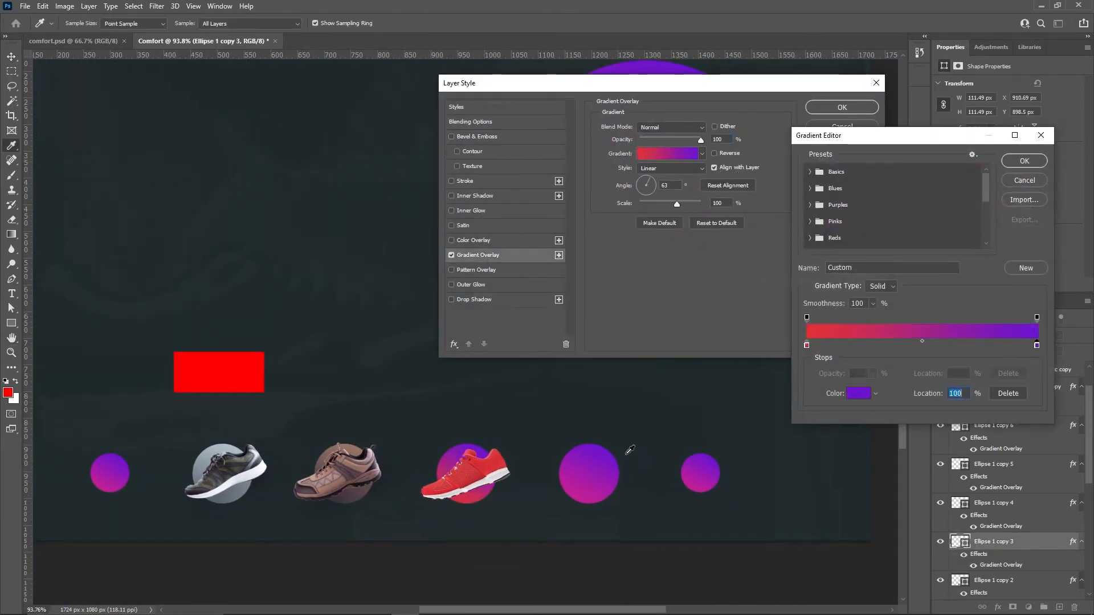
{"action": "left_click", "coordinate": [494, 463]}
{"action": "left_click", "coordinate": [1034, 162]}
{"action": "left_click", "coordinate": [842, 107]}
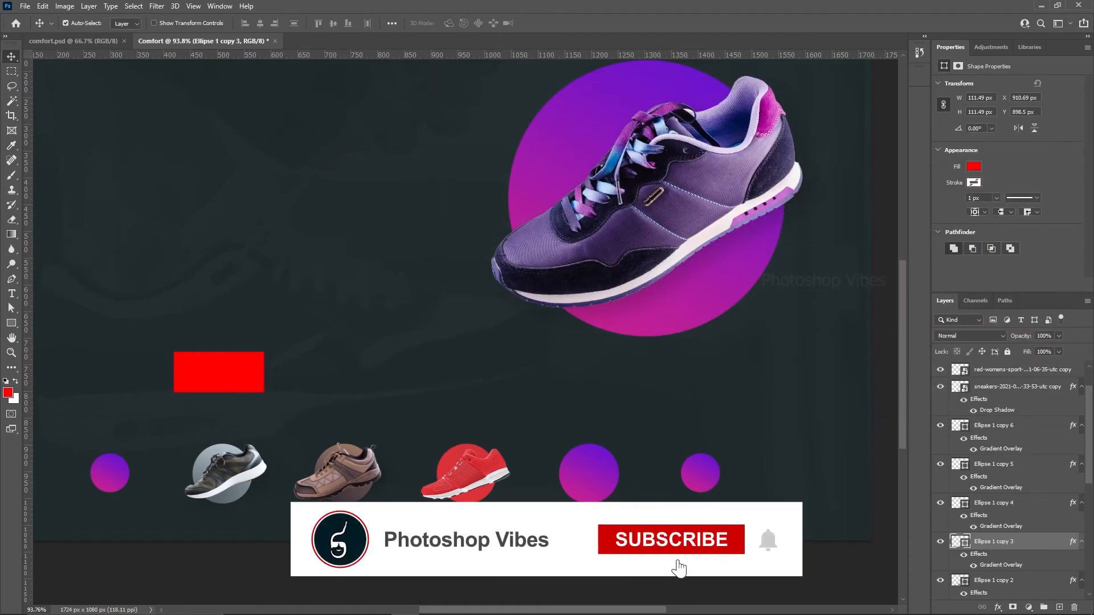
Step: Place the black sports shoe image in front of the fifth circle, scaled to about 170 px wide and rotated to -49.39°
{"action": "left_click_drag", "start_coordinate": [0, 377], "coordinate": [123, 376]}
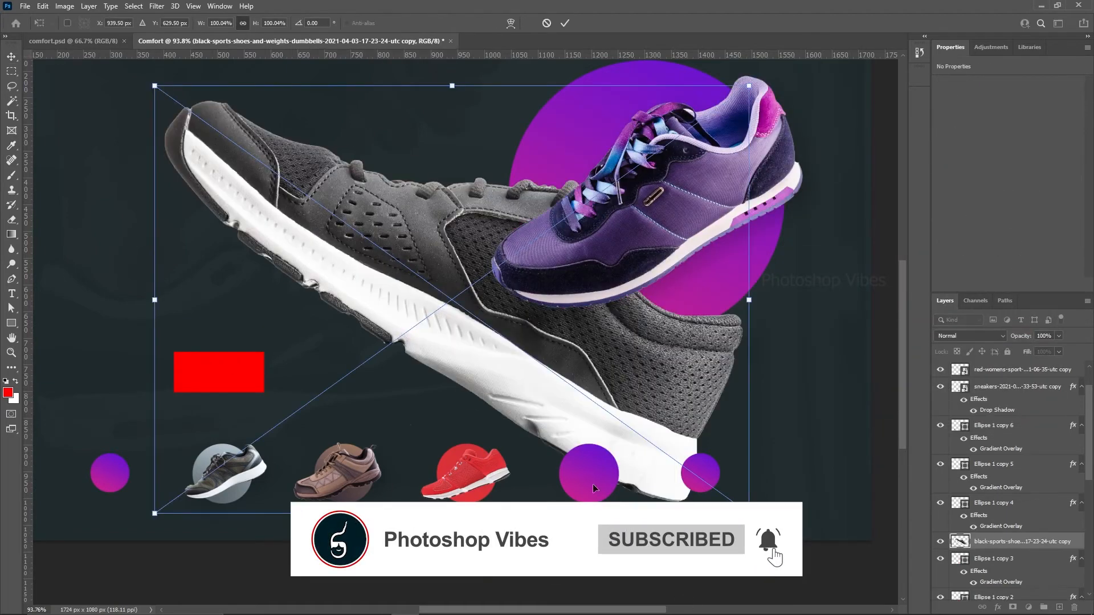
{"action": "left_click_drag", "start_coordinate": [747, 511], "coordinate": [294, 188]}
{"action": "left_click_drag", "start_coordinate": [261, 133], "coordinate": [282, 380]}
{"action": "left_click_drag", "start_coordinate": [310, 433], "coordinate": [612, 498]}
{"action": "key", "text": "Return"}
{"action": "key", "text": "ctrl+bracketright"}
{"action": "key", "text": "ctrl+t"}
{"action": "key", "text": "Escape"}
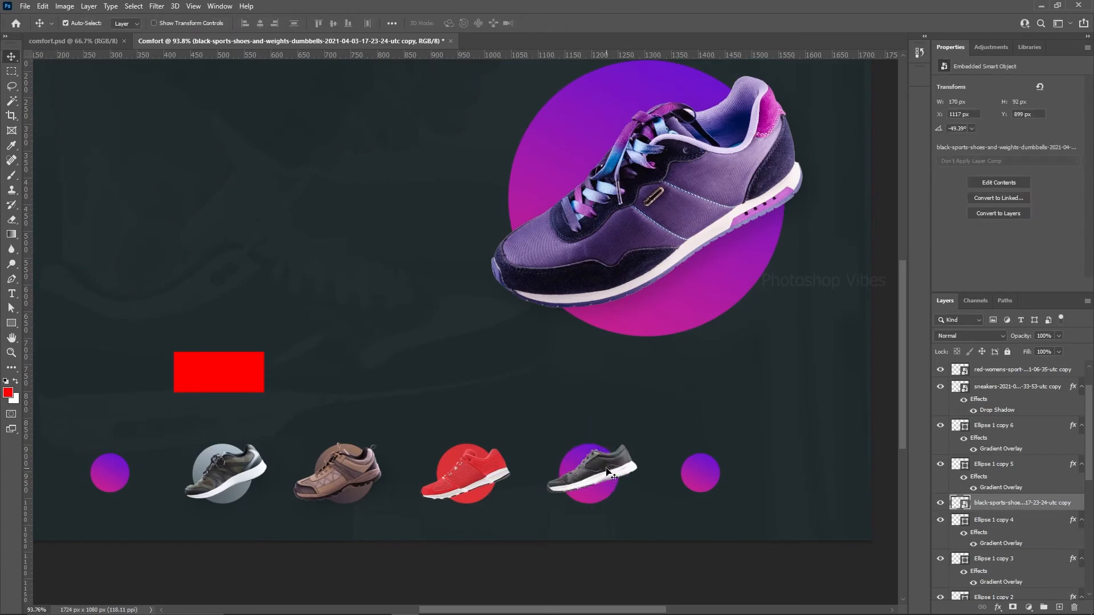
Step: Change both colours of the fifth circle's gradient overlay to dark greys sampled from the black shoe
{"action": "left_click", "coordinate": [1071, 520]}
{"action": "double_click", "coordinate": [1071, 520]}
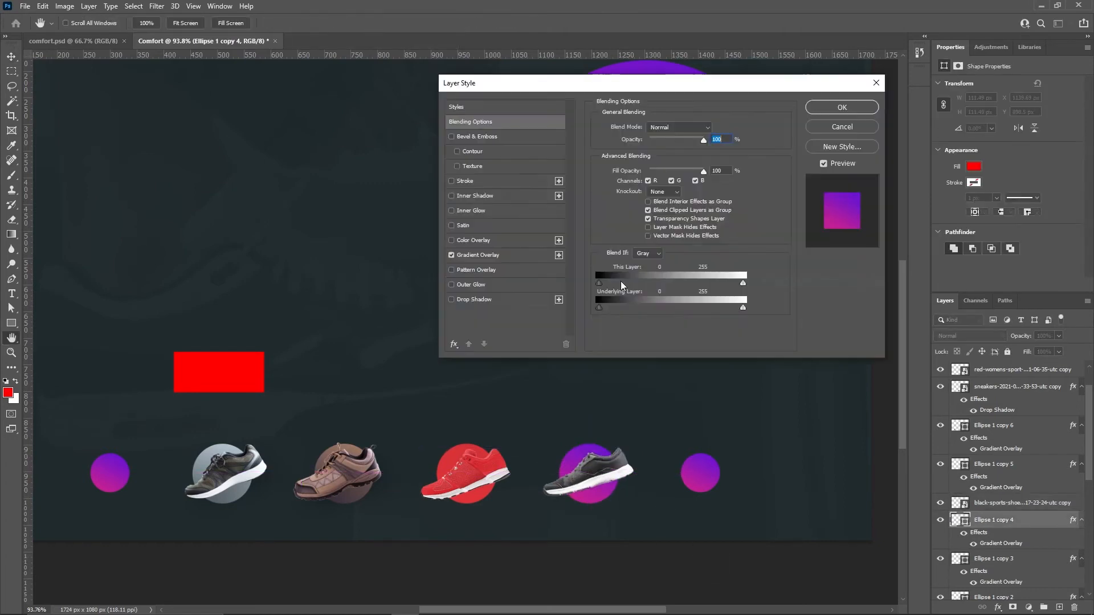
{"action": "left_click", "coordinate": [477, 255]}
{"action": "left_click", "coordinate": [667, 153]}
{"action": "left_click", "coordinate": [806, 345]}
{"action": "left_click", "coordinate": [1036, 344]}
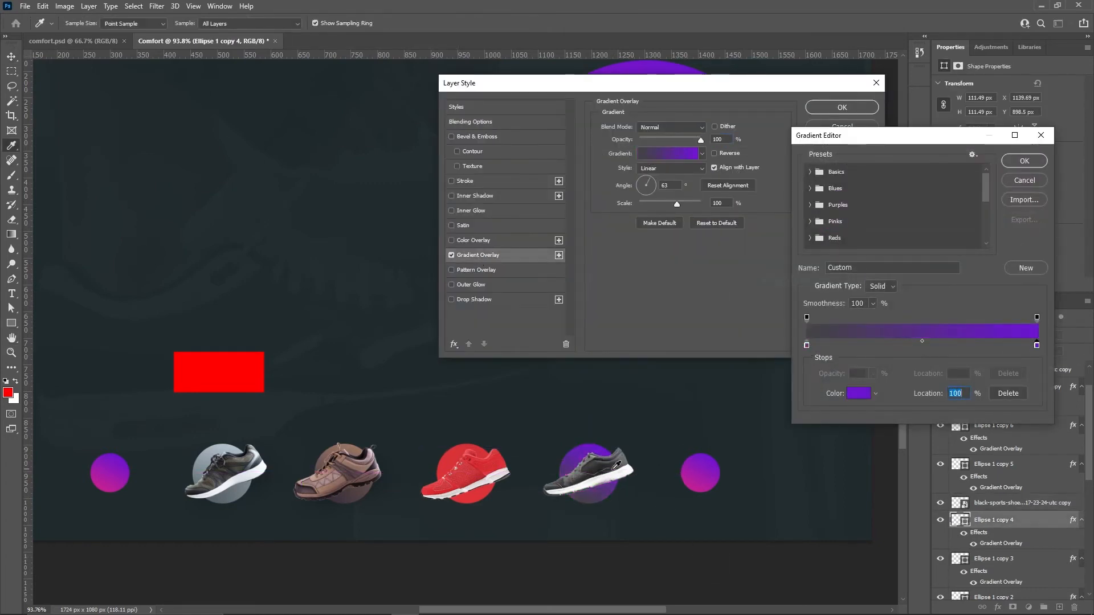
{"action": "left_click", "coordinate": [577, 472]}
{"action": "left_click", "coordinate": [1023, 160]}
{"action": "left_click", "coordinate": [835, 106]}
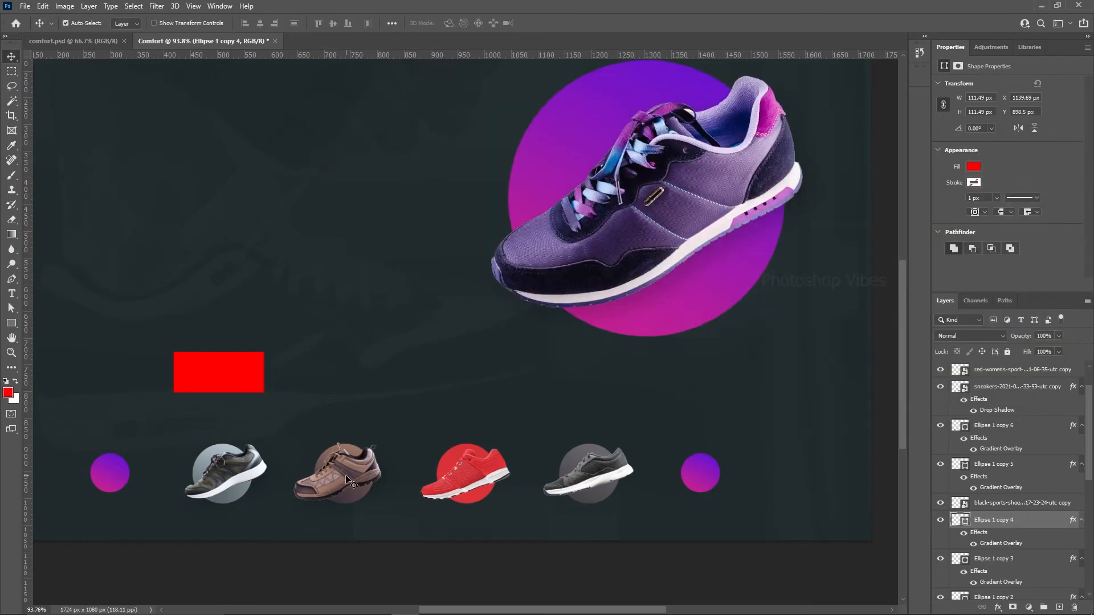
Step: Copy the brown shoe's drop shadow layer style and paste it onto the red shoe and the black shoe
{"action": "left_click", "coordinate": [347, 478]}
{"action": "right_click", "coordinate": [1072, 387]}
{"action": "left_click", "coordinate": [1038, 528]}
{"action": "left_click", "coordinate": [473, 474]}
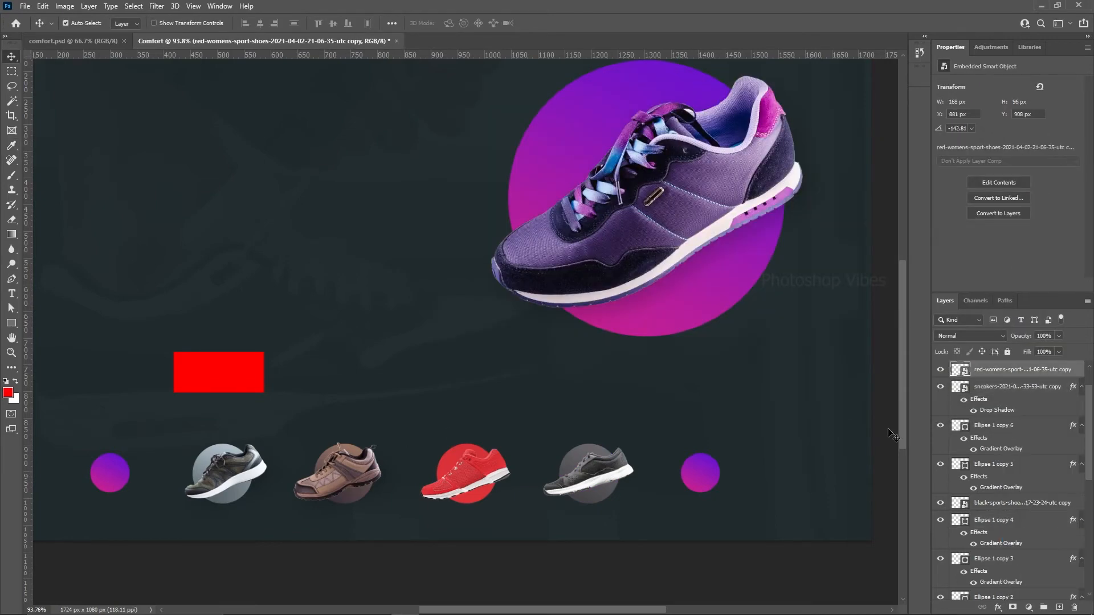
{"action": "right_click", "coordinate": [1071, 370]}
{"action": "left_click", "coordinate": [986, 432]}
{"action": "left_click", "coordinate": [1004, 525]}
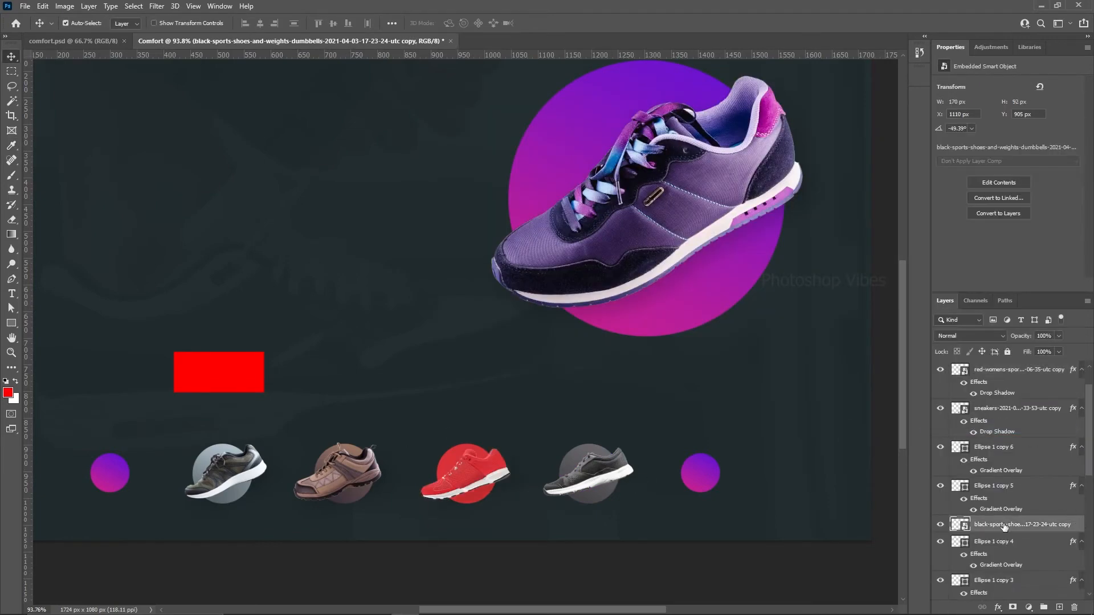
{"action": "right_click", "coordinate": [1076, 526]}
{"action": "left_click", "coordinate": [985, 360]}
Step: Move the red guide rectangle into the hidden Group 1, checking the result by showing and rehiding the group
{"action": "scroll", "coordinate": [393, 381], "scroll_direction": "down", "scroll_amount": 2}
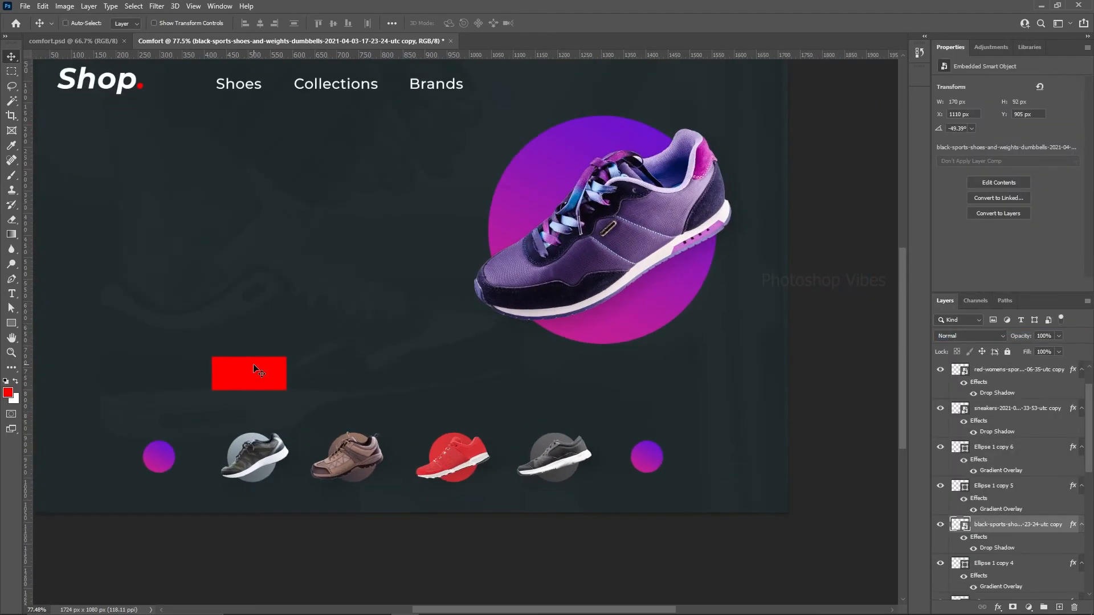
{"action": "left_click_drag", "start_coordinate": [436, 285], "coordinate": [505, 340]}
{"action": "left_click", "coordinate": [308, 432], "text": "ctrl"}
{"action": "scroll", "coordinate": [988, 574], "scroll_direction": "down", "scroll_amount": 3}
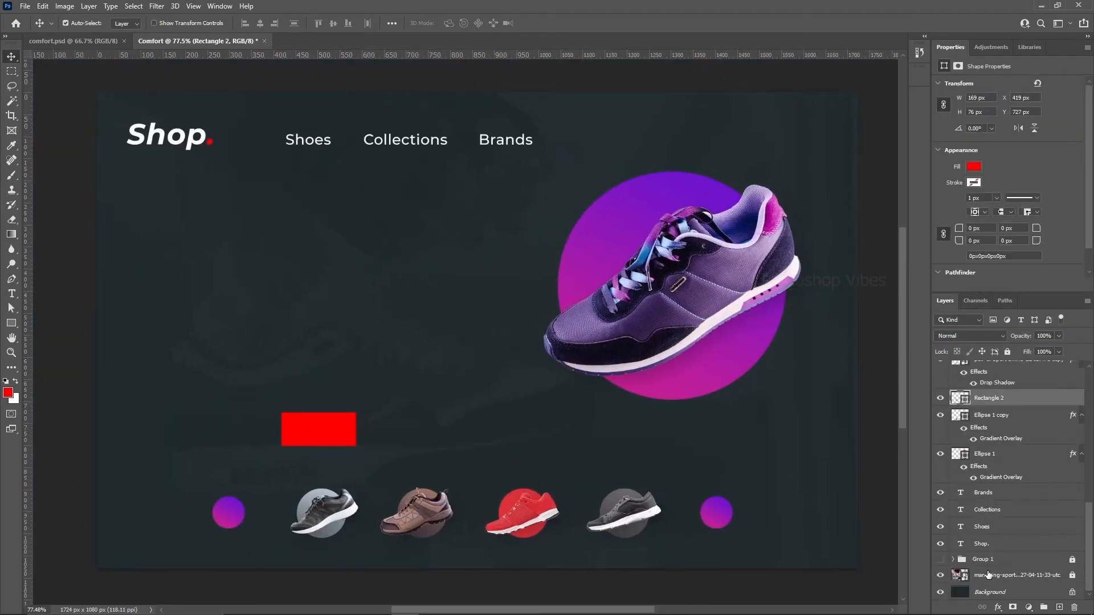
{"action": "left_click_drag", "start_coordinate": [975, 399], "coordinate": [981, 560]}
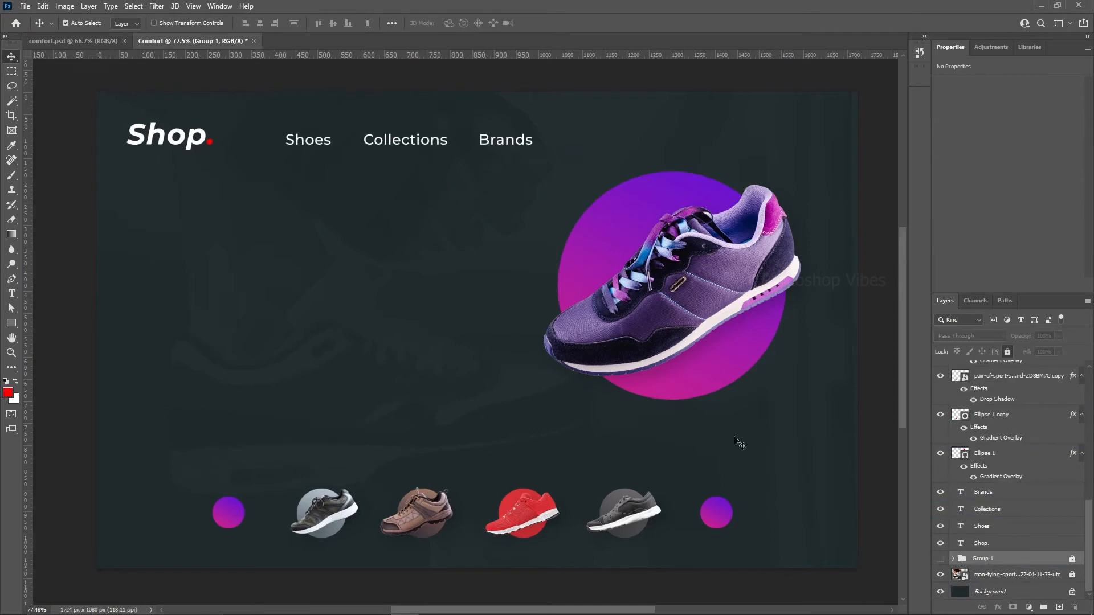
{"action": "key", "text": "ctrl"}
{"action": "left_click", "coordinate": [941, 559]}
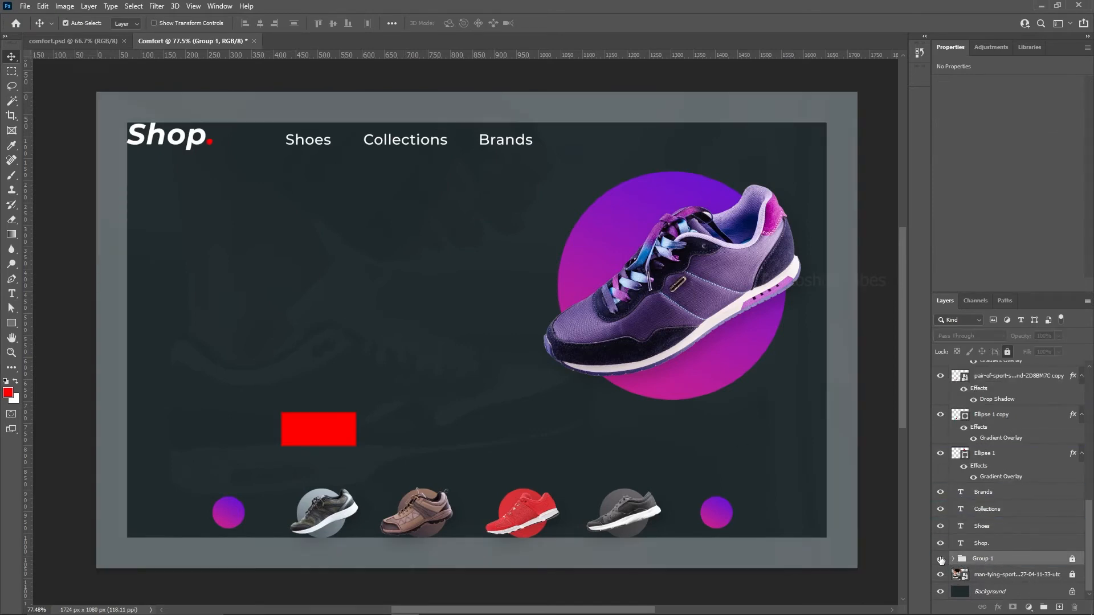
{"action": "left_click", "coordinate": [940, 559]}
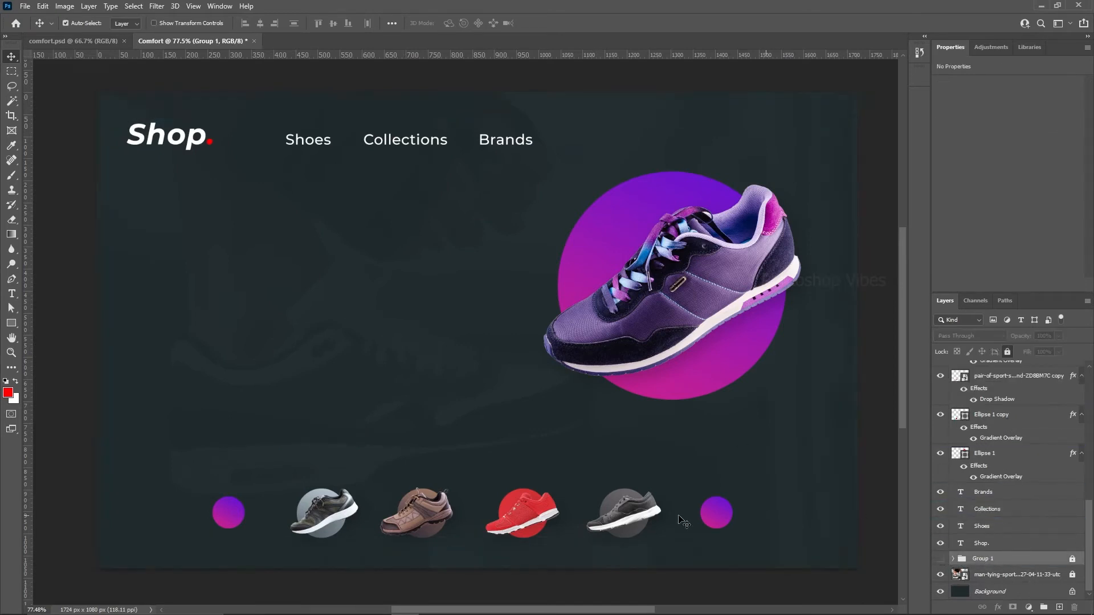
Step: Remove the fill colour and the gradient overlay from the leftmost small circle
{"action": "left_click", "coordinate": [232, 520]}
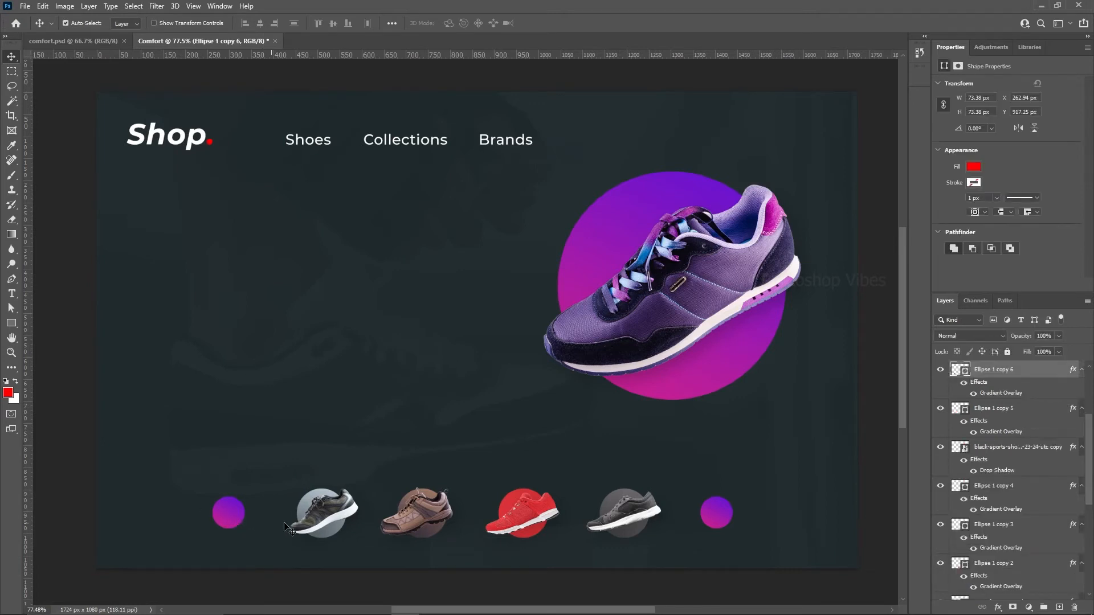
{"action": "left_click", "coordinate": [974, 167]}
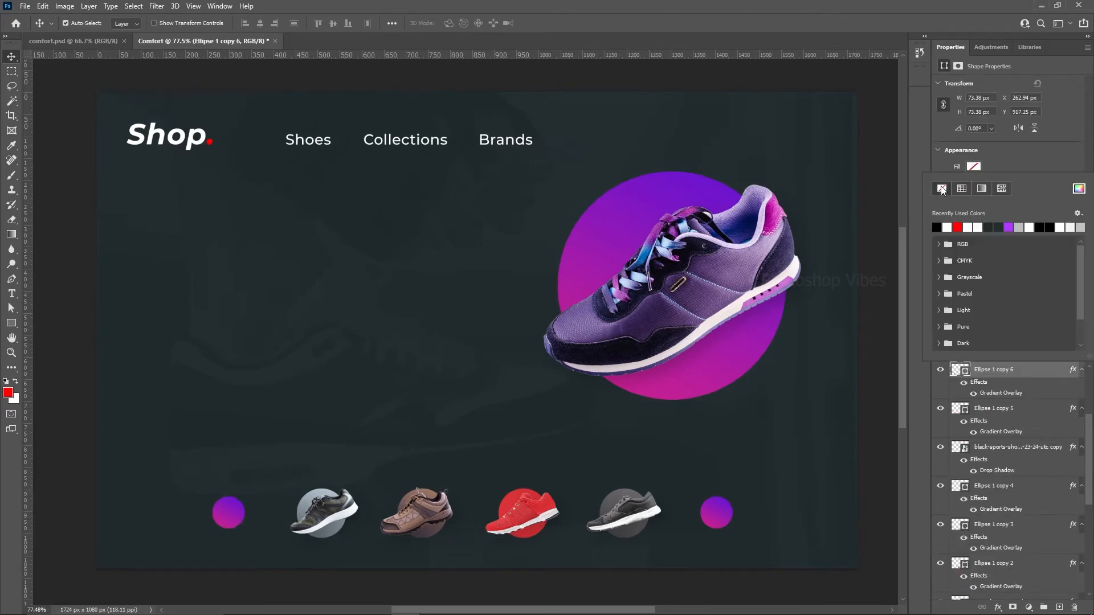
{"action": "left_click", "coordinate": [990, 160]}
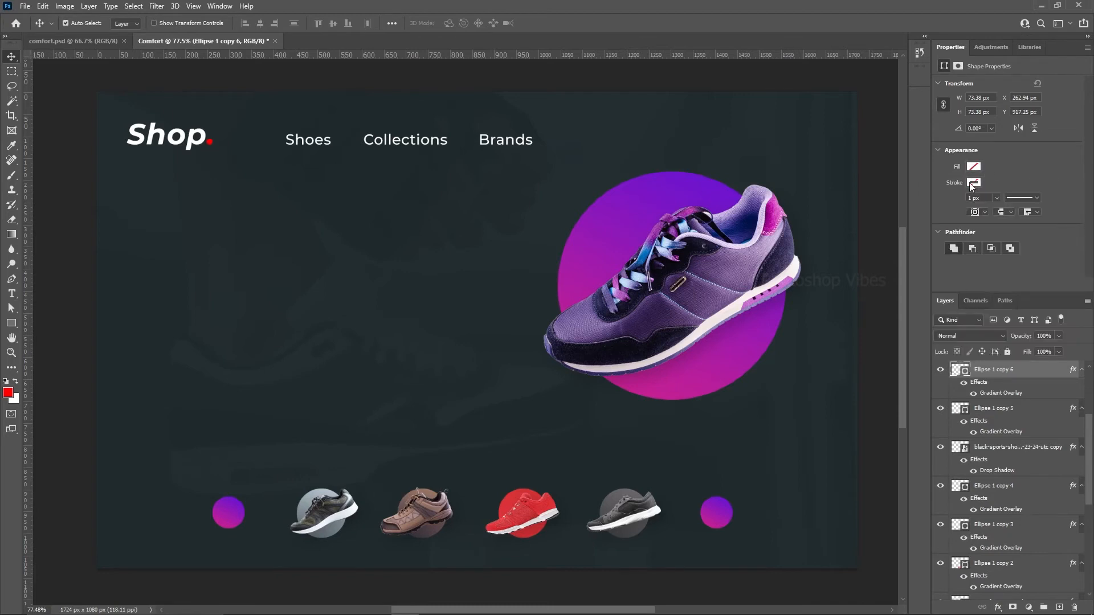
{"action": "left_click", "coordinate": [11, 323]}
{"action": "left_click", "coordinate": [231, 518]}
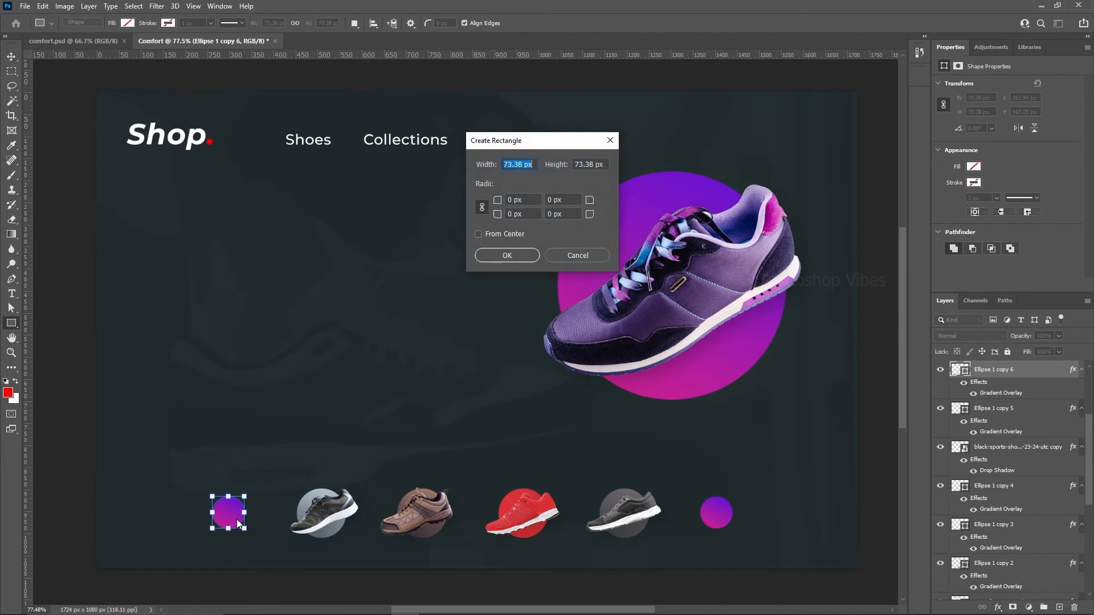
{"action": "key", "text": "Escape"}
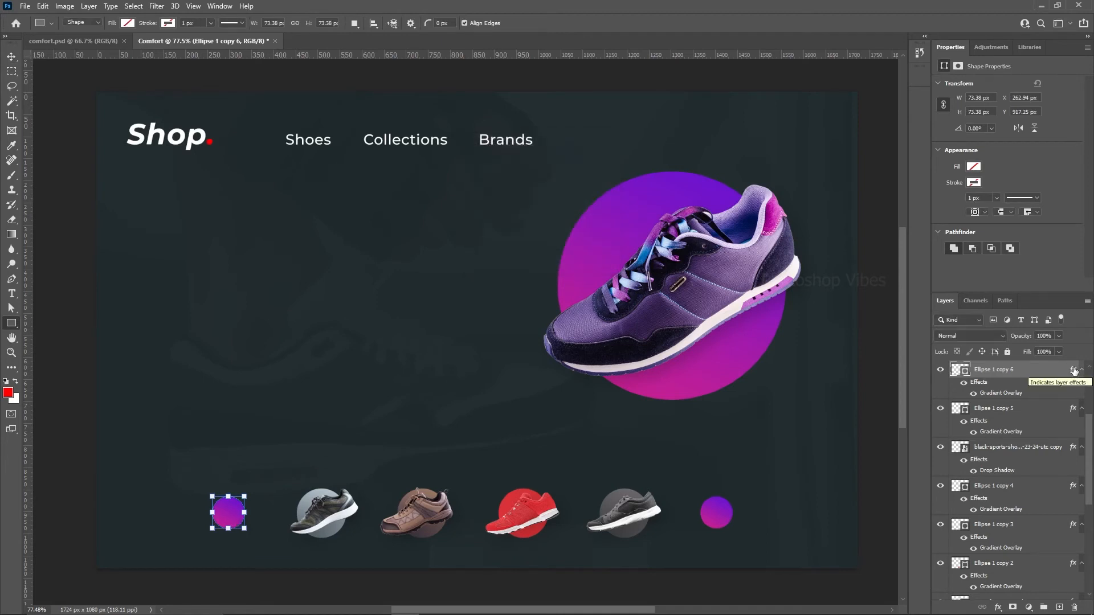
{"action": "left_click_drag", "start_coordinate": [1073, 370], "coordinate": [1074, 607]}
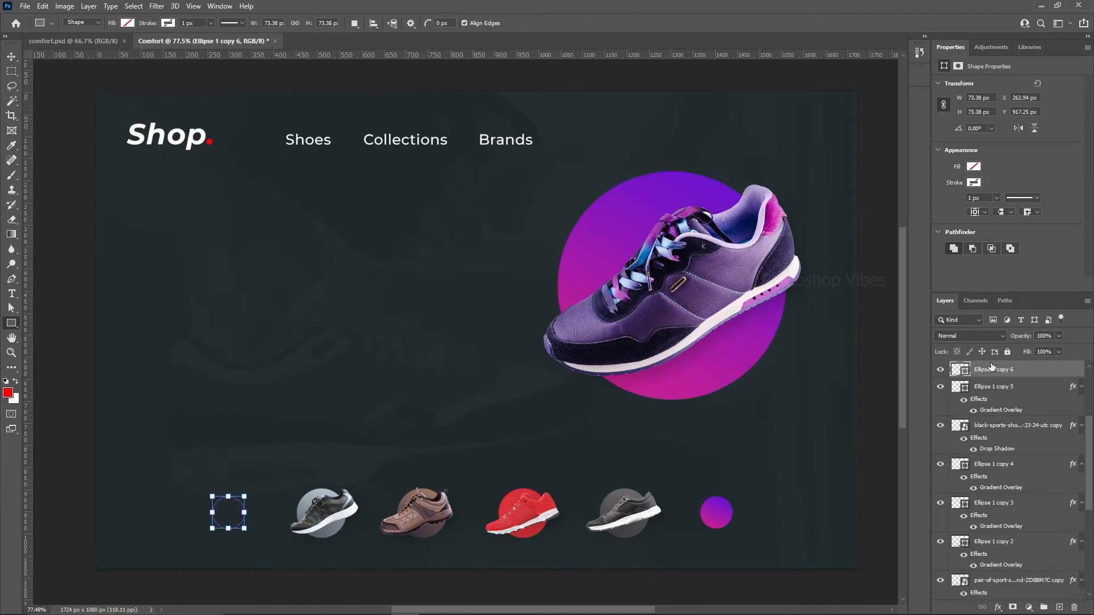
{"action": "left_click", "coordinate": [974, 166]}
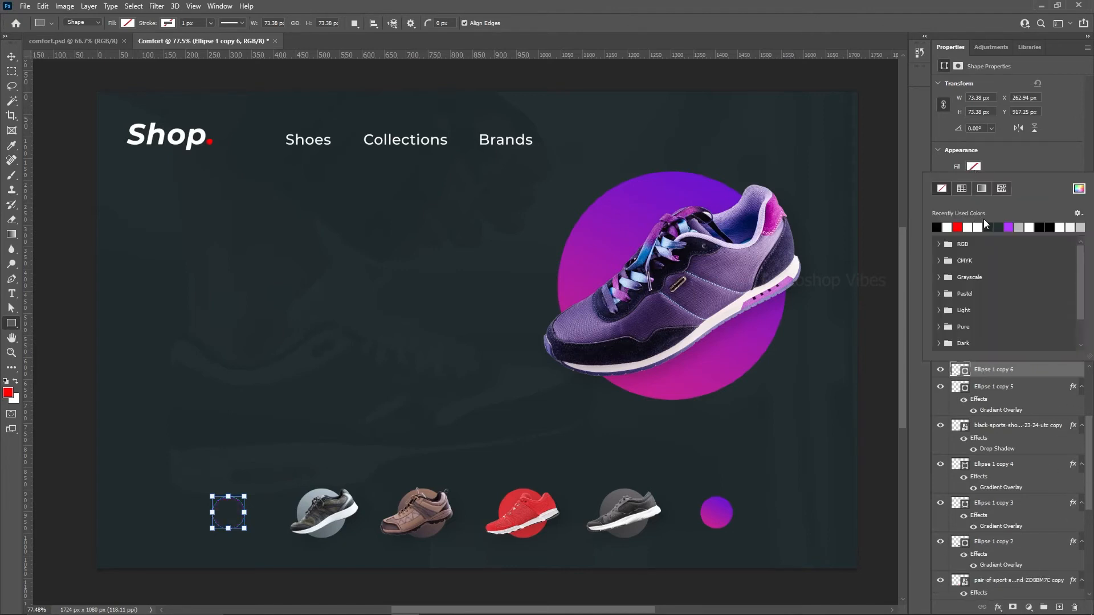
{"action": "left_click", "coordinate": [981, 189]}
{"action": "left_click", "coordinate": [936, 227]}
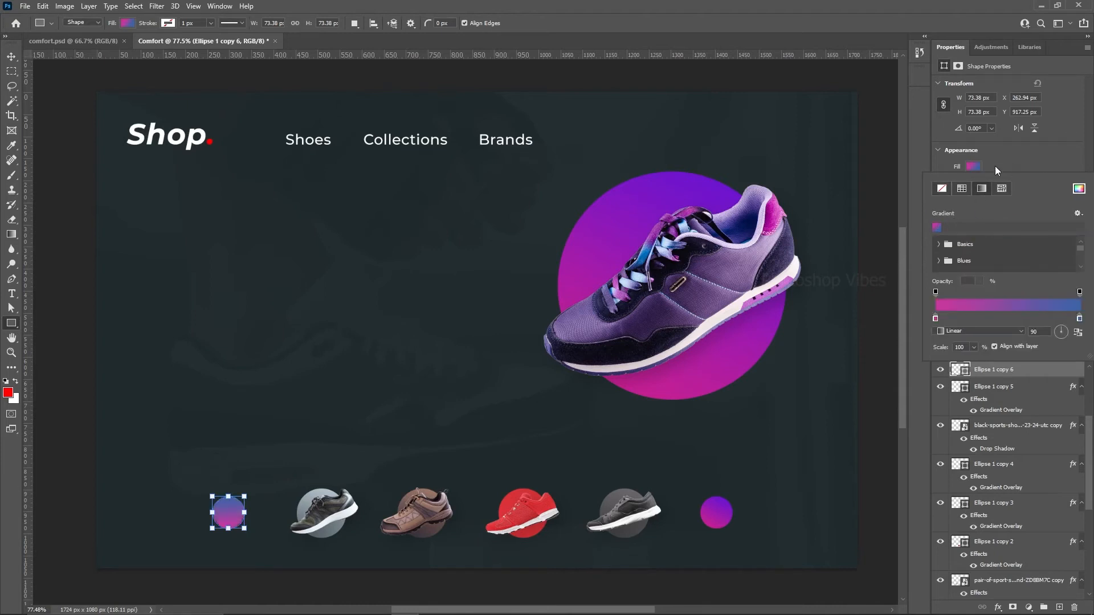
{"action": "left_click", "coordinate": [941, 189]}
Step: Give the leftmost small circle a linear pink-to-blue gradient stroke
{"action": "left_click", "coordinate": [974, 182]}
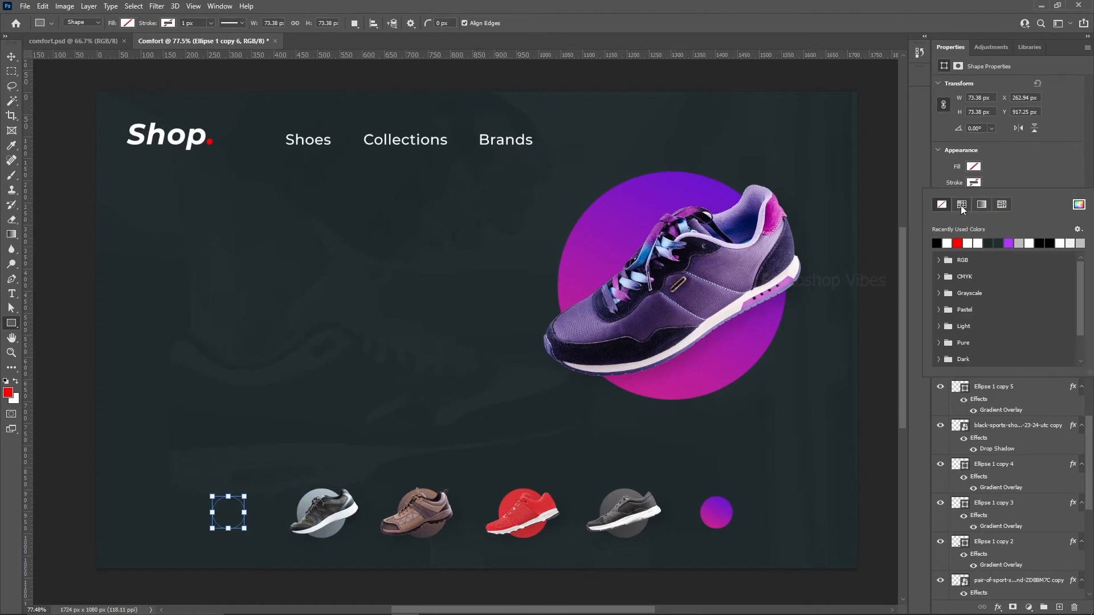
{"action": "left_click", "coordinate": [980, 204]}
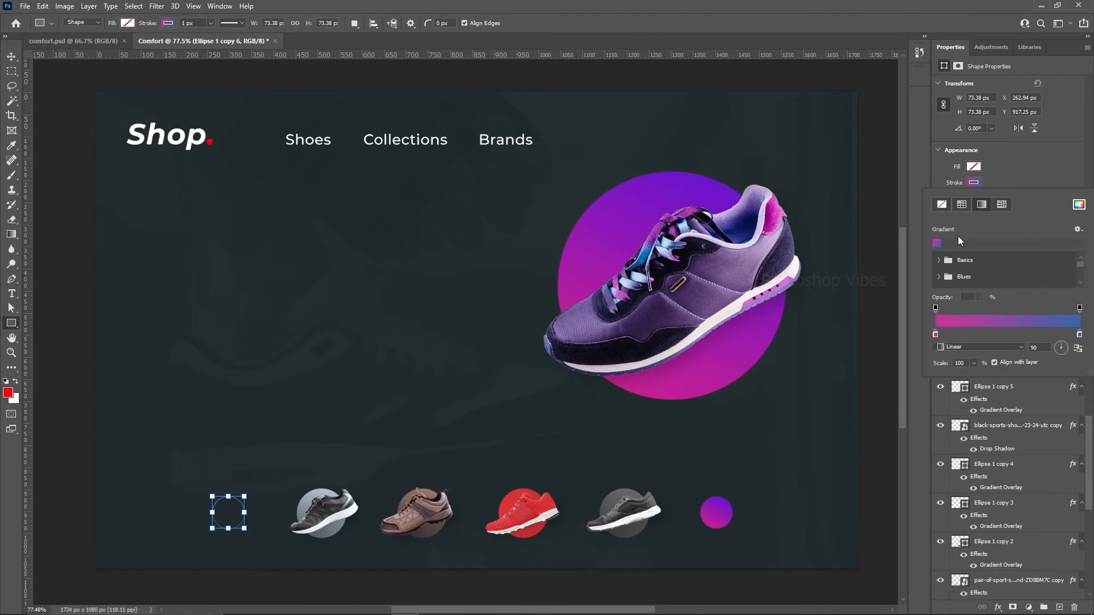
{"action": "left_click", "coordinate": [1013, 184]}
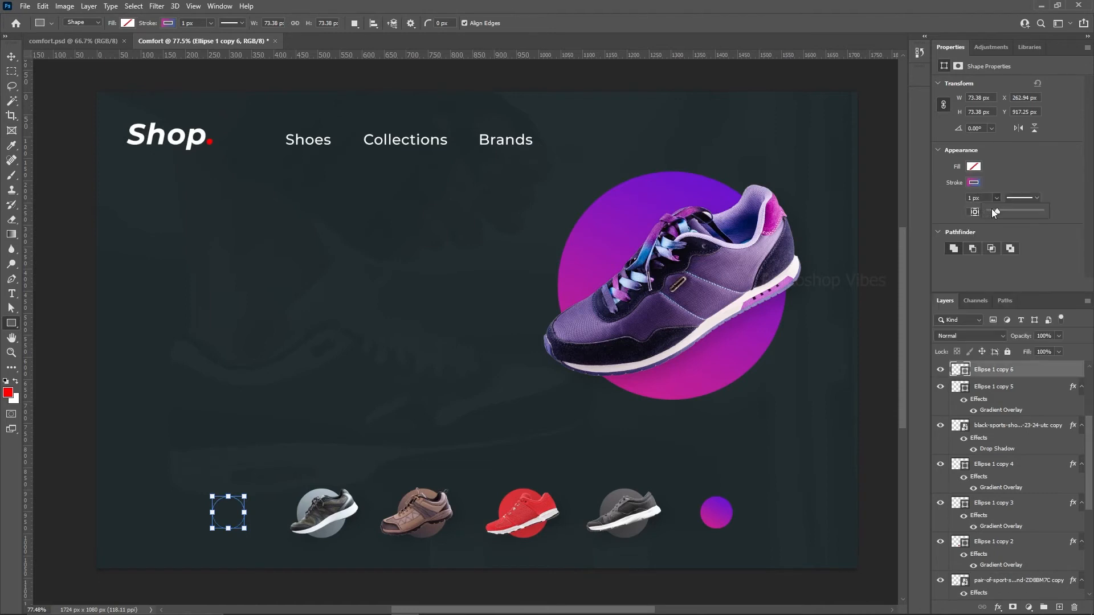
Step: Try several stroke widths on the leftmost small circle, ending with 3 px
{"action": "left_click_drag", "start_coordinate": [992, 209], "coordinate": [1014, 209]}
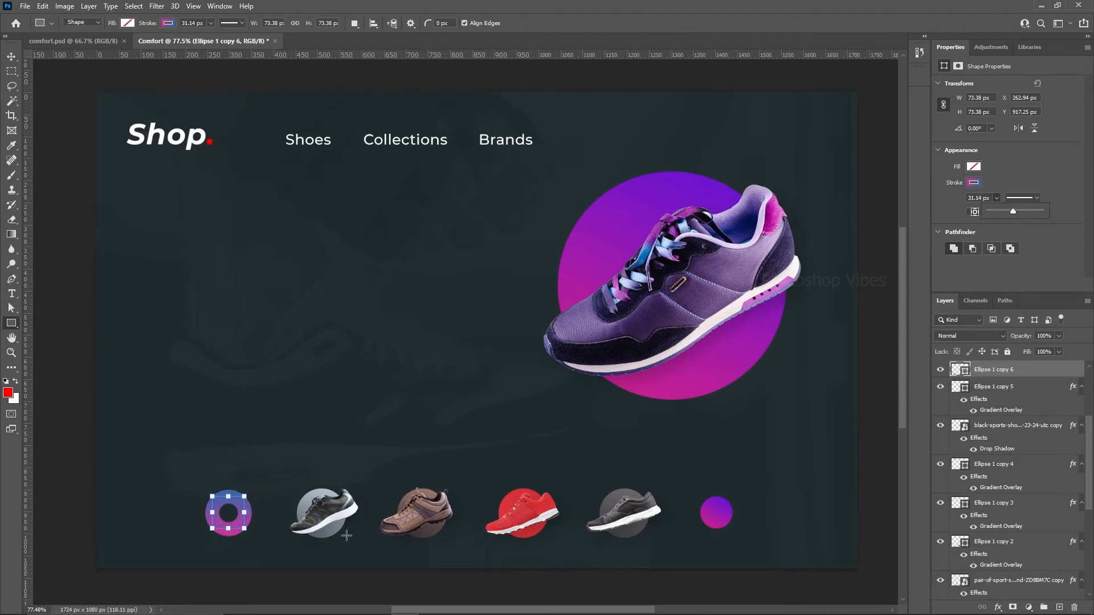
{"action": "left_click", "coordinate": [996, 200]}
{"action": "type", "text": "2"}
{"action": "key", "text": "Return"}
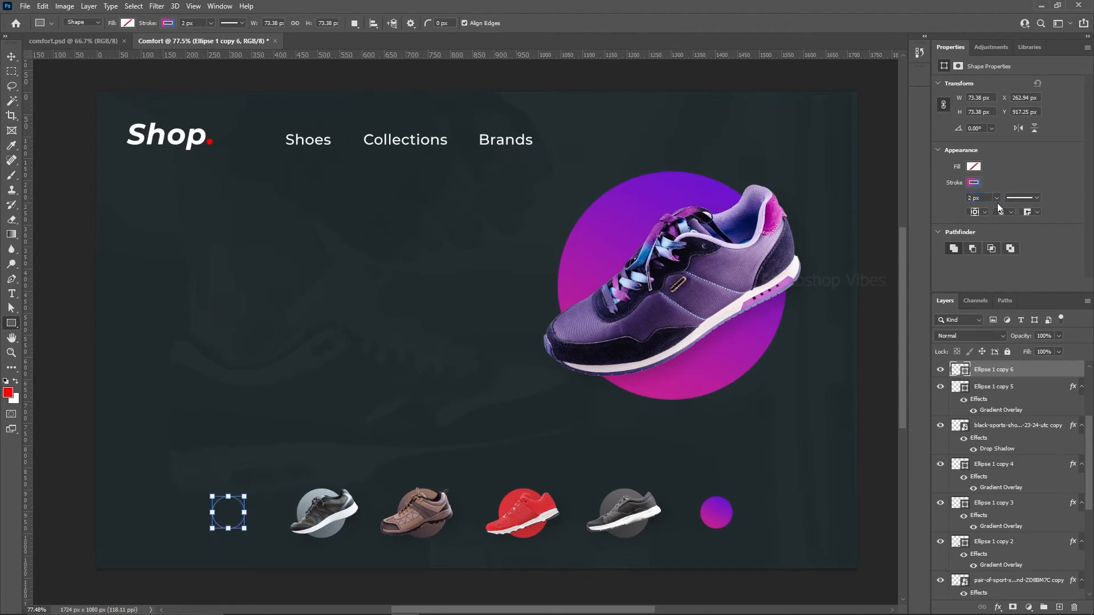
{"action": "type", "text": "5"}
{"action": "key", "text": "Return"}
{"action": "type", "text": "3"}
{"action": "key", "text": "Return"}
{"action": "left_click", "coordinate": [13, 58]}
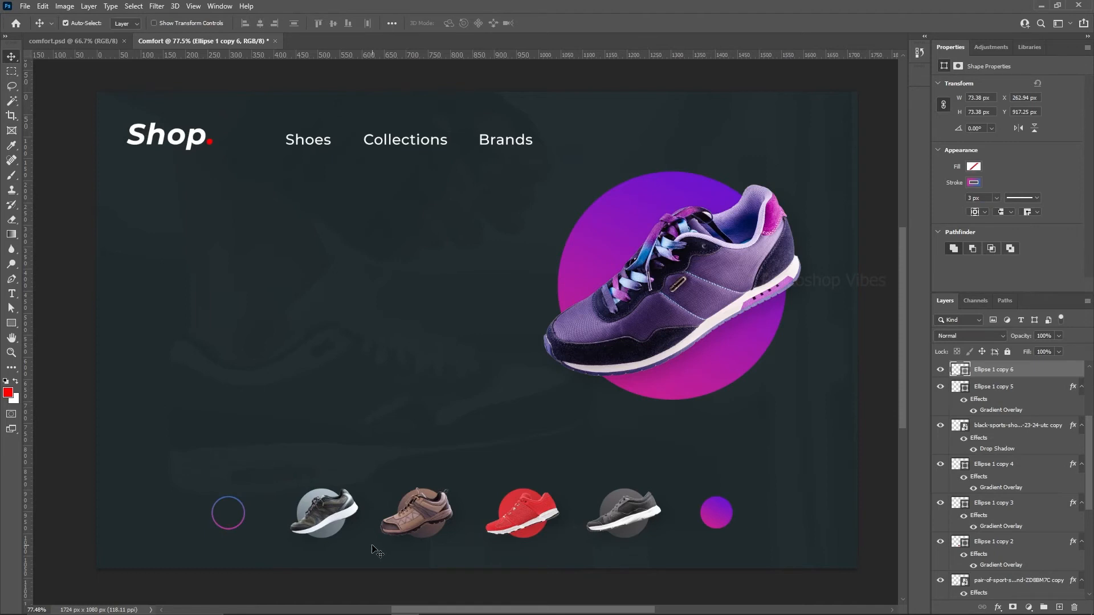
Step: Delete the gradient overlay from the rightmost small circle
{"action": "left_click", "coordinate": [723, 513]}
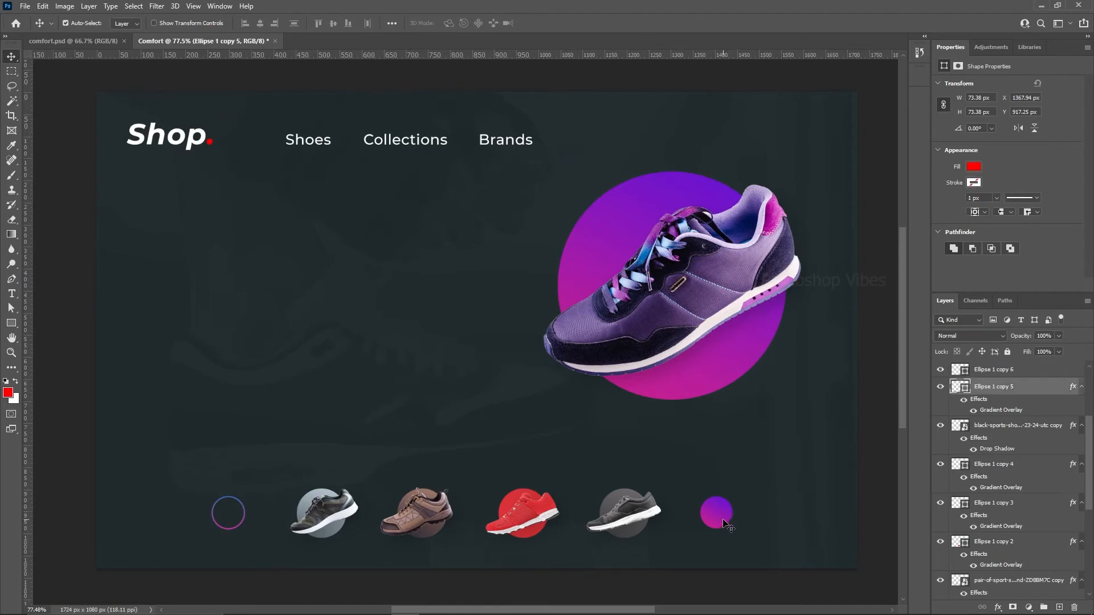
{"action": "left_click_drag", "start_coordinate": [1070, 389], "coordinate": [1076, 608]}
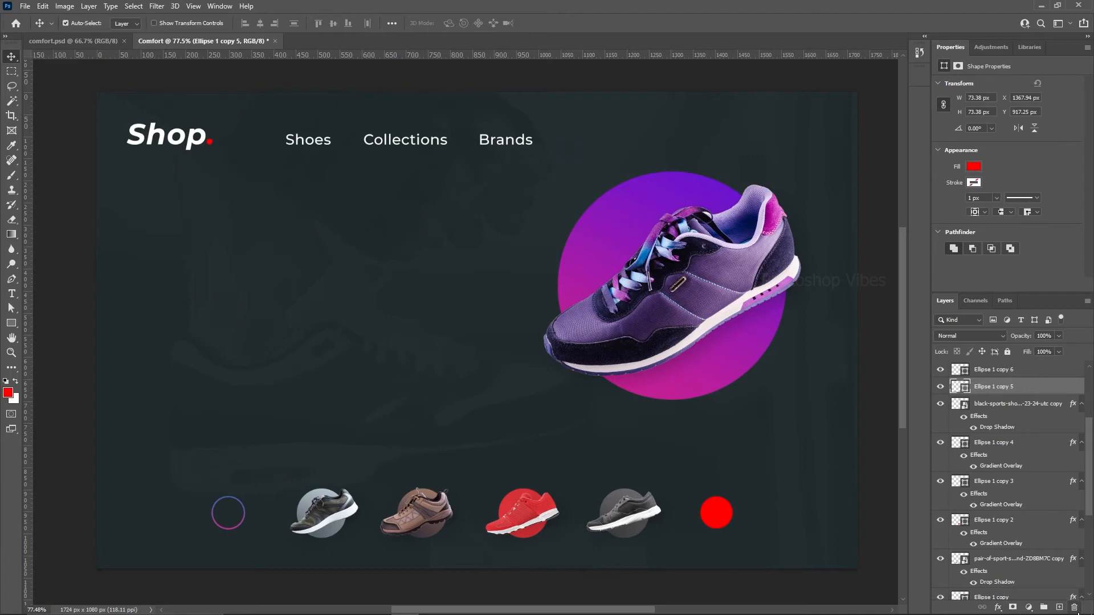
Step: Try a linear pink-to-blue gradient fill scaled to 473% on the rightmost small circle
{"action": "left_click", "coordinate": [975, 167]}
{"action": "left_click", "coordinate": [936, 229]}
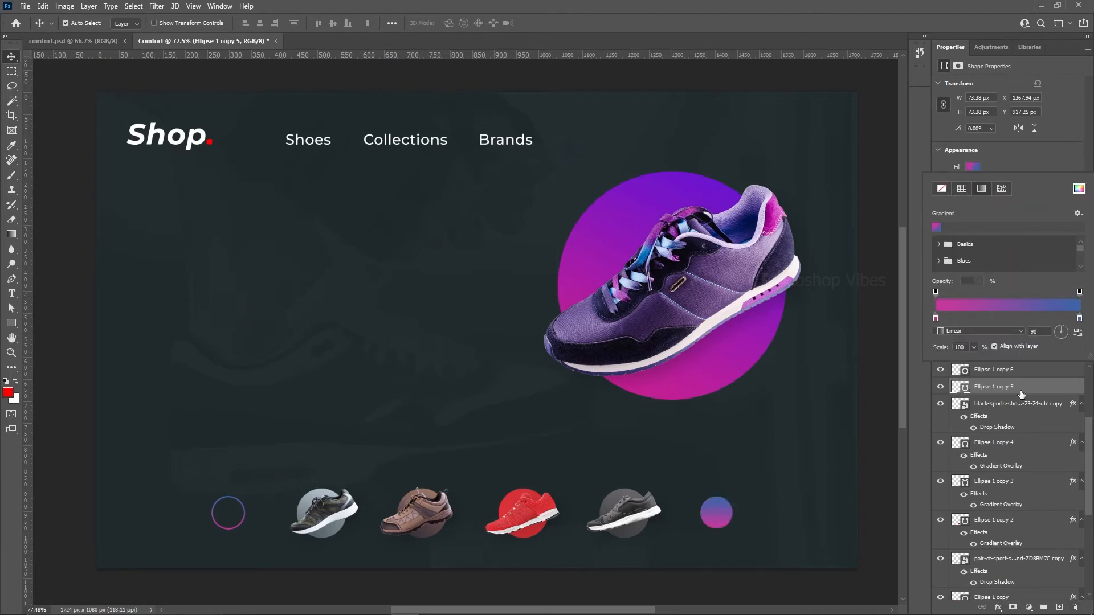
{"action": "scroll", "coordinate": [1014, 335], "scroll_direction": "down", "scroll_amount": 1}
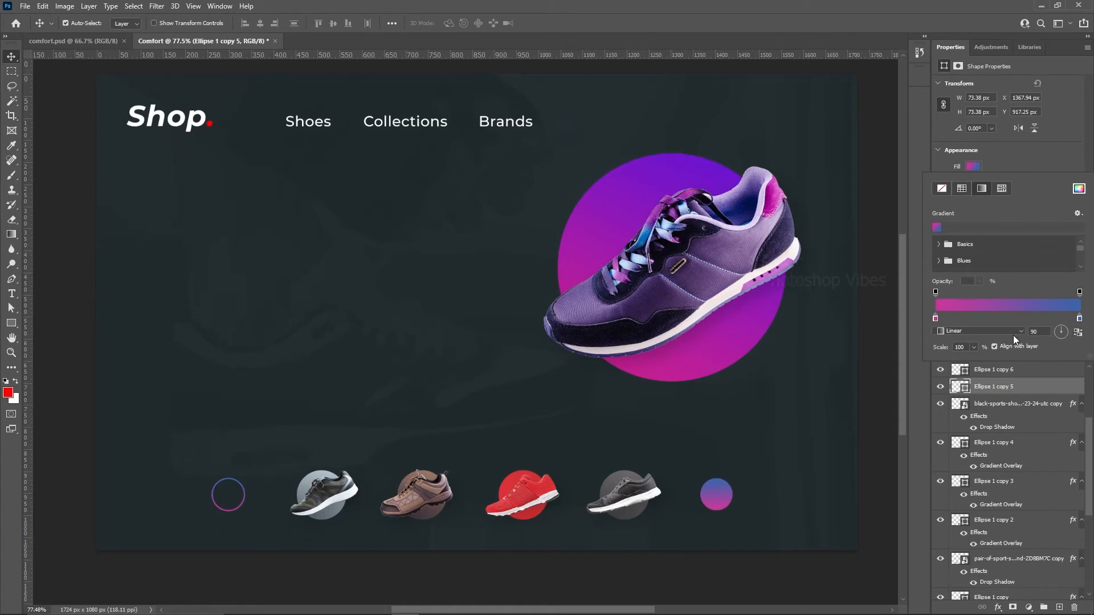
{"action": "left_click", "coordinate": [974, 347]}
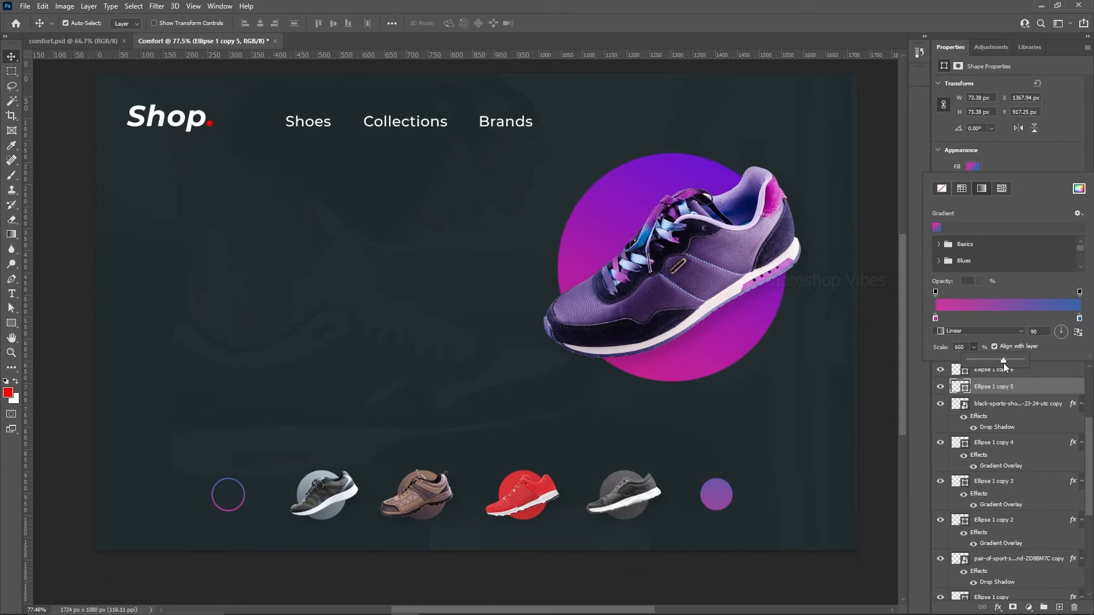
{"action": "left_click_drag", "start_coordinate": [997, 361], "coordinate": [993, 361]}
{"action": "left_click", "coordinate": [1045, 354]}
{"action": "left_click", "coordinate": [1019, 387]}
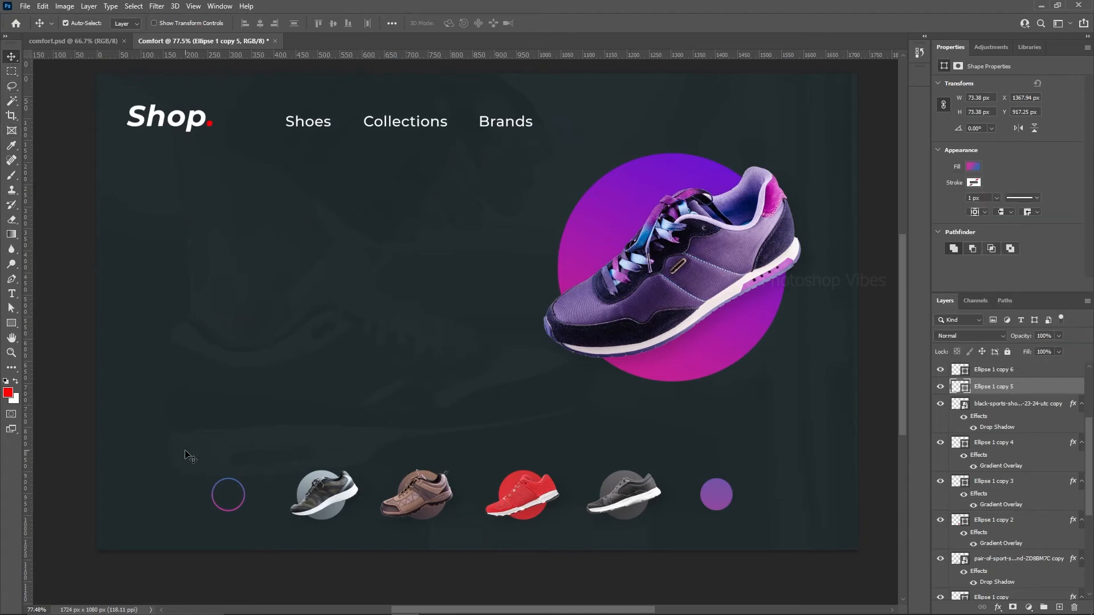
Step: Set the rightmost small circle to no fill with a white (#ffffff) stroke
{"action": "left_click", "coordinate": [12, 323]}
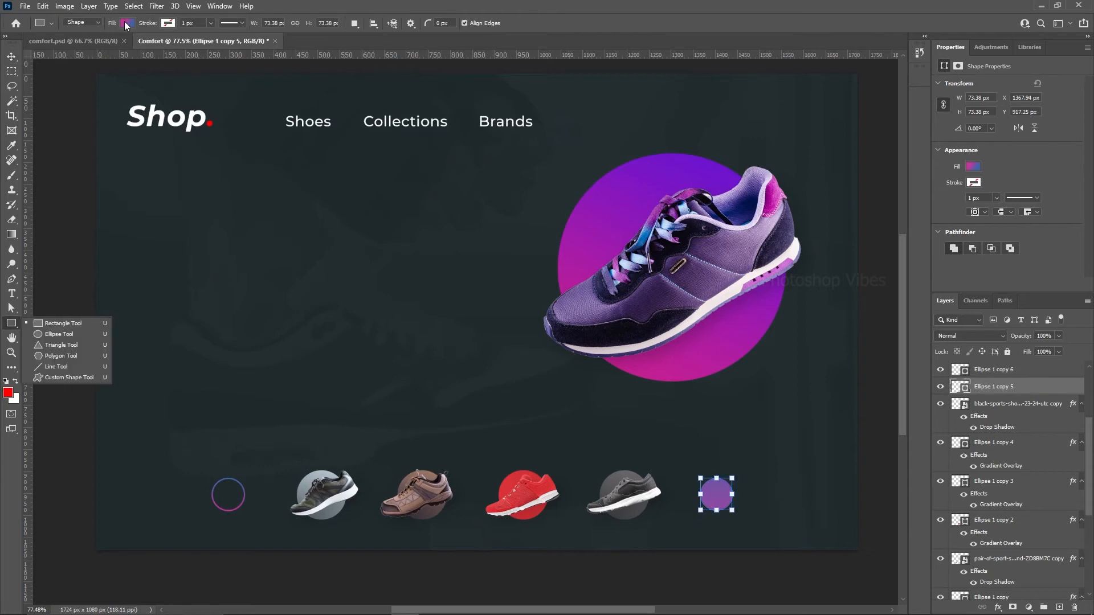
{"action": "left_click", "coordinate": [67, 324]}
{"action": "left_click", "coordinate": [127, 23]}
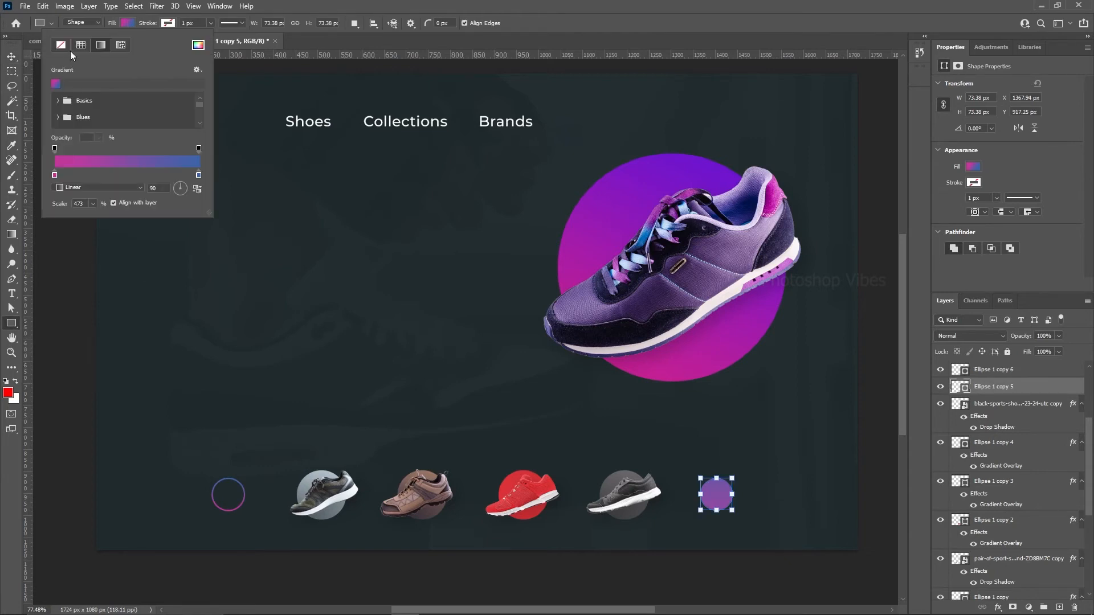
{"action": "left_click", "coordinate": [61, 45]}
{"action": "left_click", "coordinate": [169, 22]}
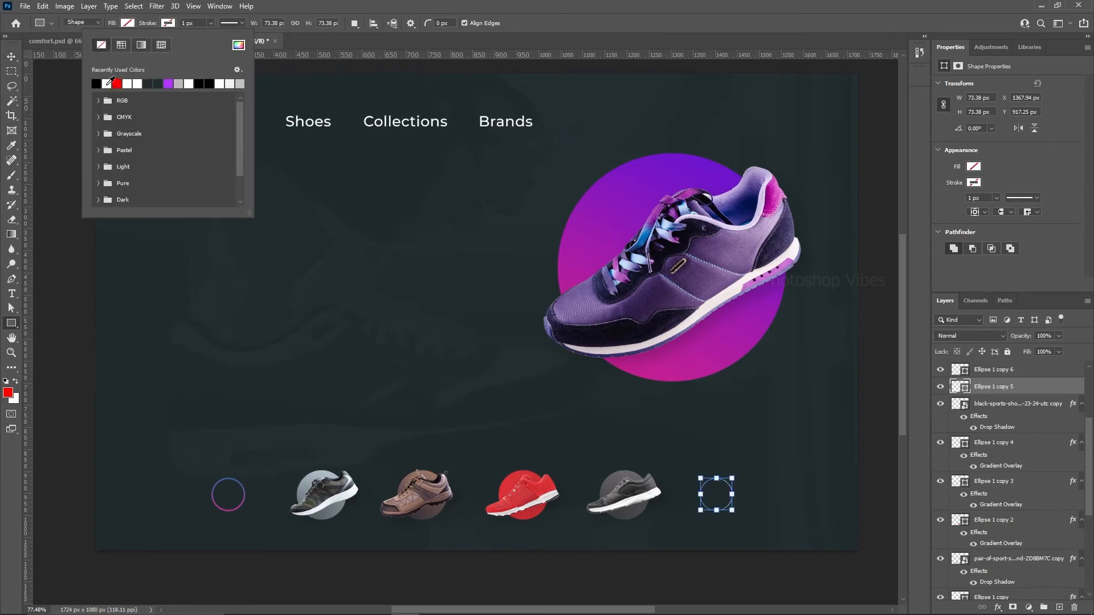
{"action": "left_click", "coordinate": [106, 83]}
{"action": "left_click", "coordinate": [238, 44]}
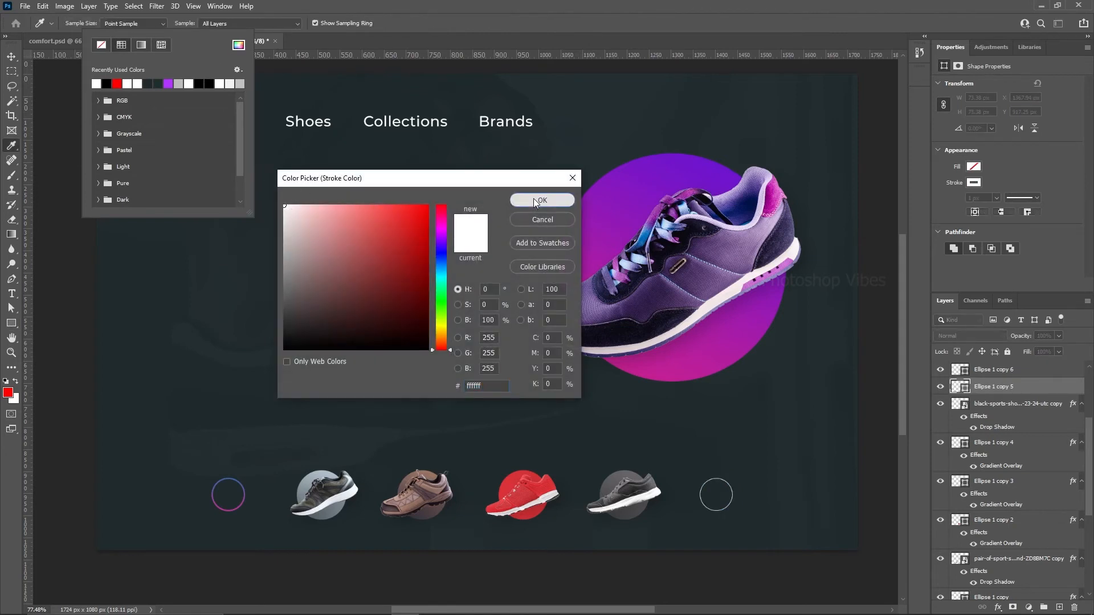
{"action": "left_click", "coordinate": [536, 200]}
Step: Draw an unfilled white-outlined square of 102 × 102 px in the empty area above the leftmost circle, with a 2 px stroke
{"action": "left_click_drag", "start_coordinate": [193, 296], "coordinate": [254, 342]}
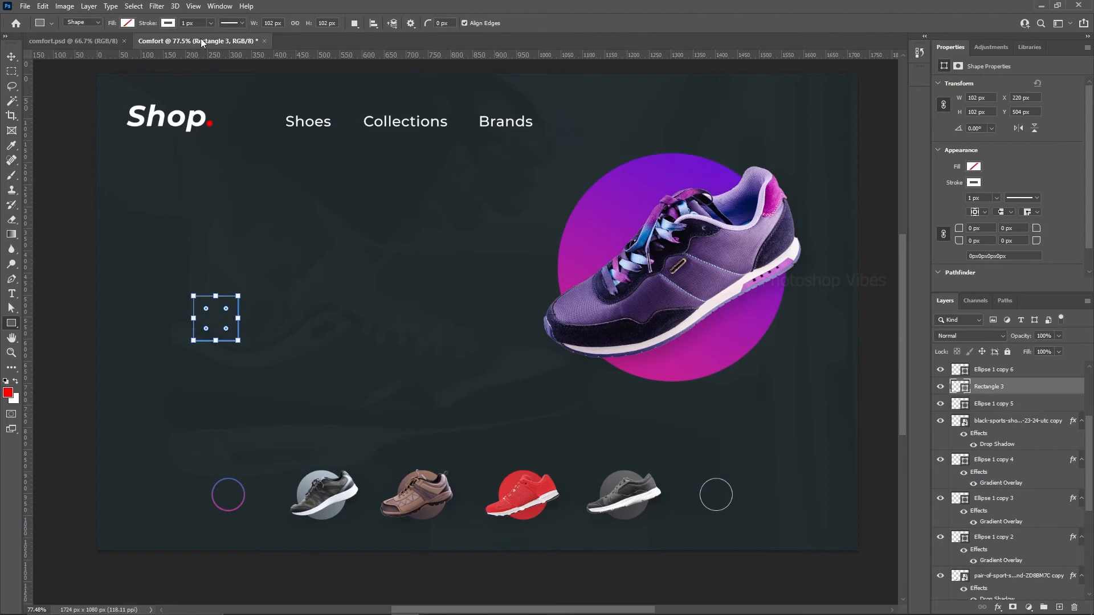
{"action": "left_click_drag", "start_coordinate": [202, 23], "coordinate": [157, 22]}
{"action": "type", "text": "2"}
{"action": "key", "text": "Return"}
{"action": "left_click", "coordinate": [11, 57]}
{"action": "scroll", "coordinate": [200, 335], "scroll_direction": "up", "scroll_amount": 4}
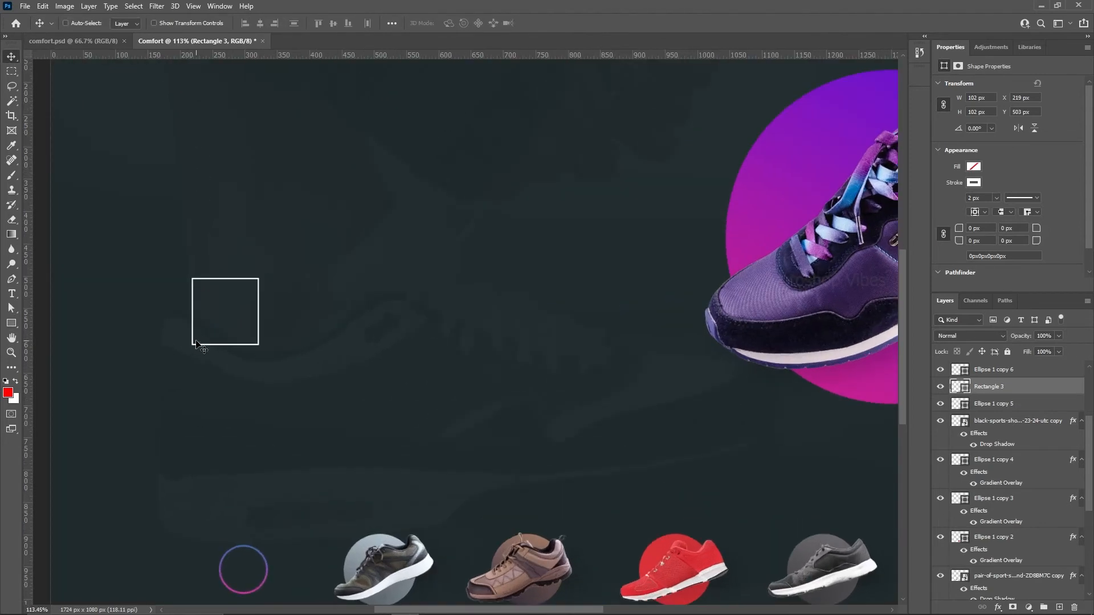
{"action": "left_click", "coordinate": [195, 349]}
Step: Delete the square's lower-right anchor point with the Direct Selection tool, leaving an open corner shape for an arrow
{"action": "left_click", "coordinate": [13, 308]}
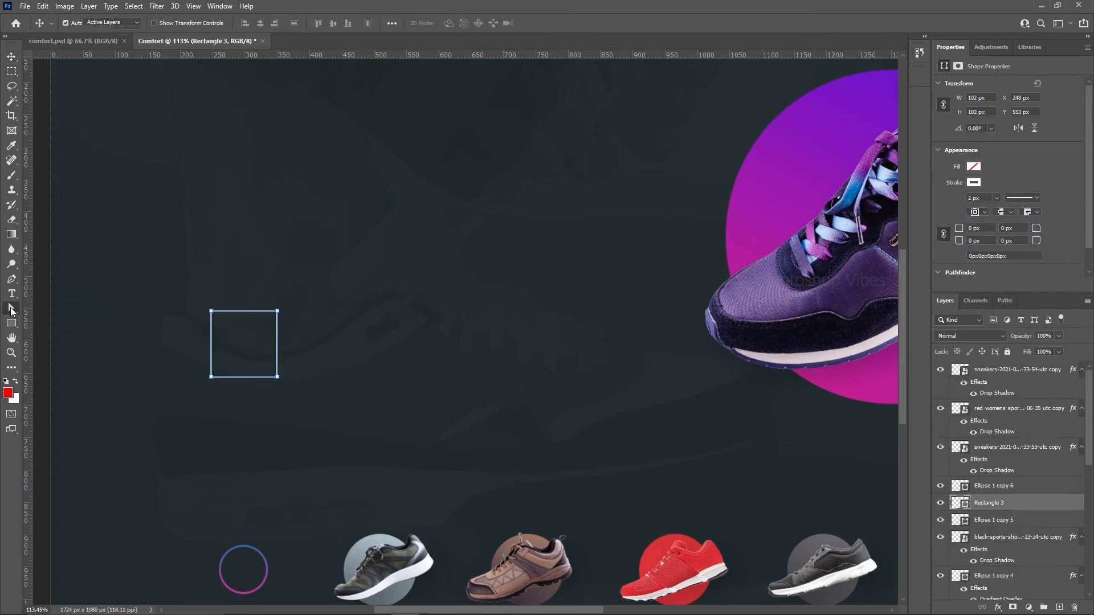
{"action": "left_click", "coordinate": [13, 309]}
{"action": "left_click", "coordinate": [37, 320]}
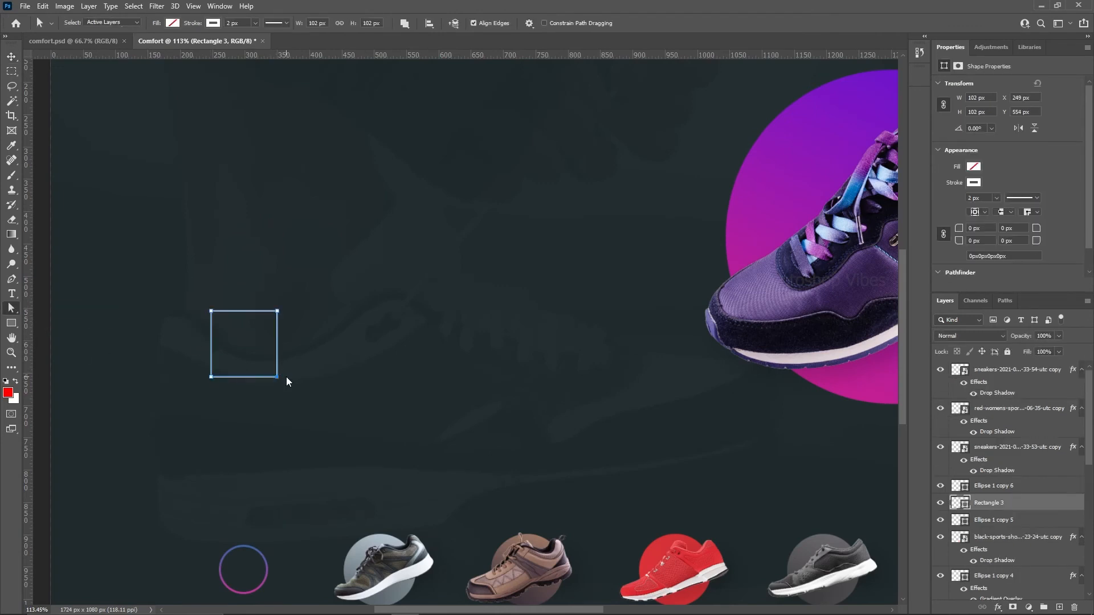
{"action": "key", "text": "Delete"}
{"action": "left_click", "coordinate": [511, 235]}
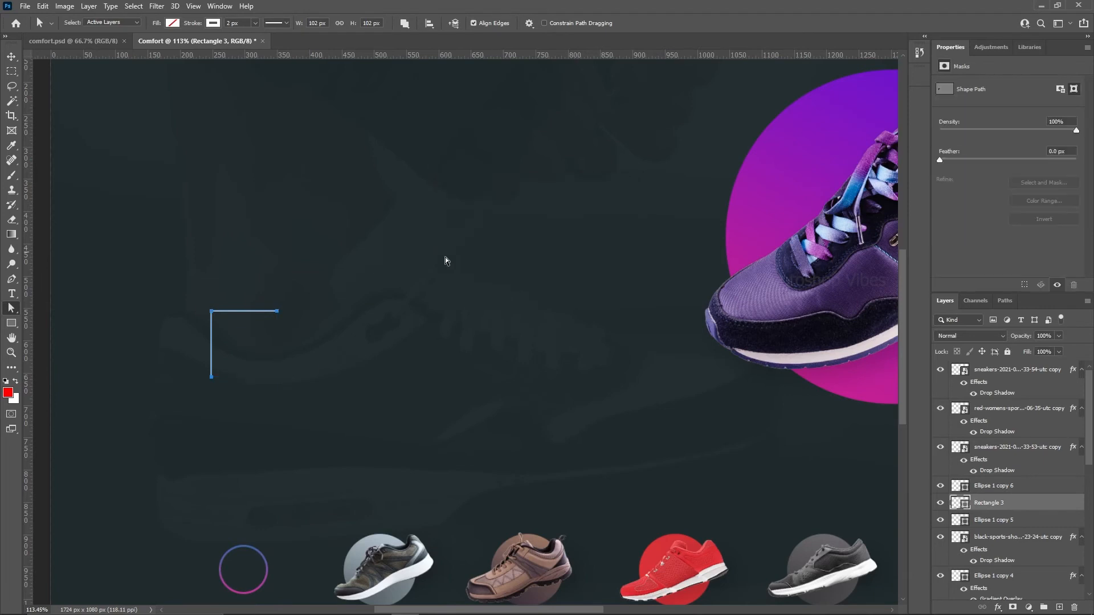
Step: Rotate the open corner shape by about -47°, scale it to about 18% and place it inside the leftmost circle as a left-pointing arrow
{"action": "left_click", "coordinate": [11, 57]}
{"action": "key", "text": "ctrl+t"}
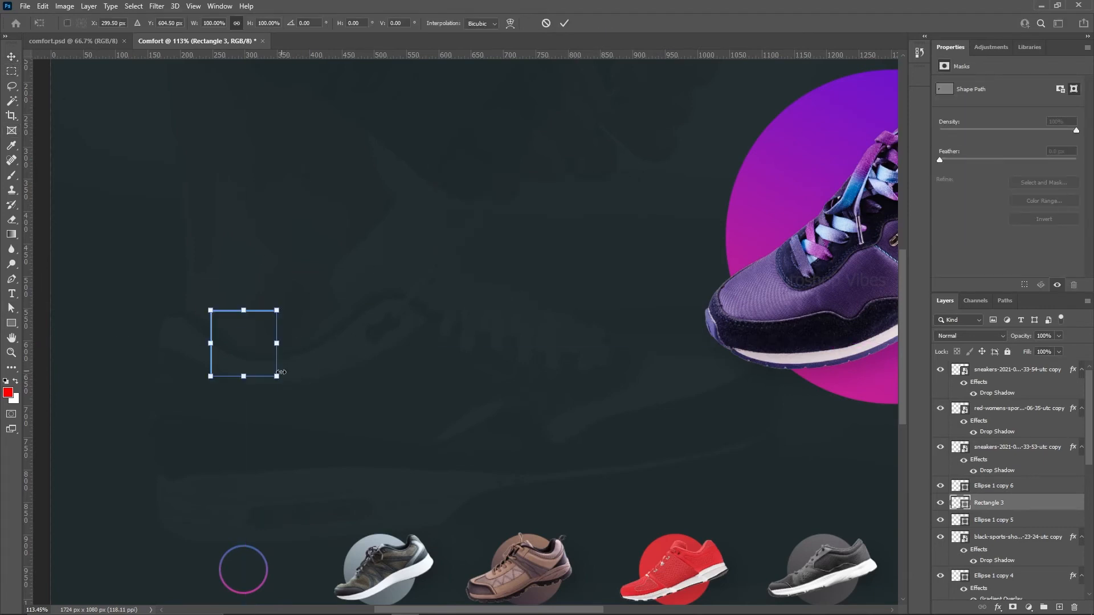
{"action": "left_click_drag", "start_coordinate": [281, 372], "coordinate": [239, 587]}
{"action": "left_click_drag", "start_coordinate": [230, 490], "coordinate": [287, 311]}
{"action": "scroll", "coordinate": [224, 364], "scroll_direction": "up", "scroll_amount": 8}
{"action": "left_click_drag", "start_coordinate": [232, 356], "coordinate": [236, 368]}
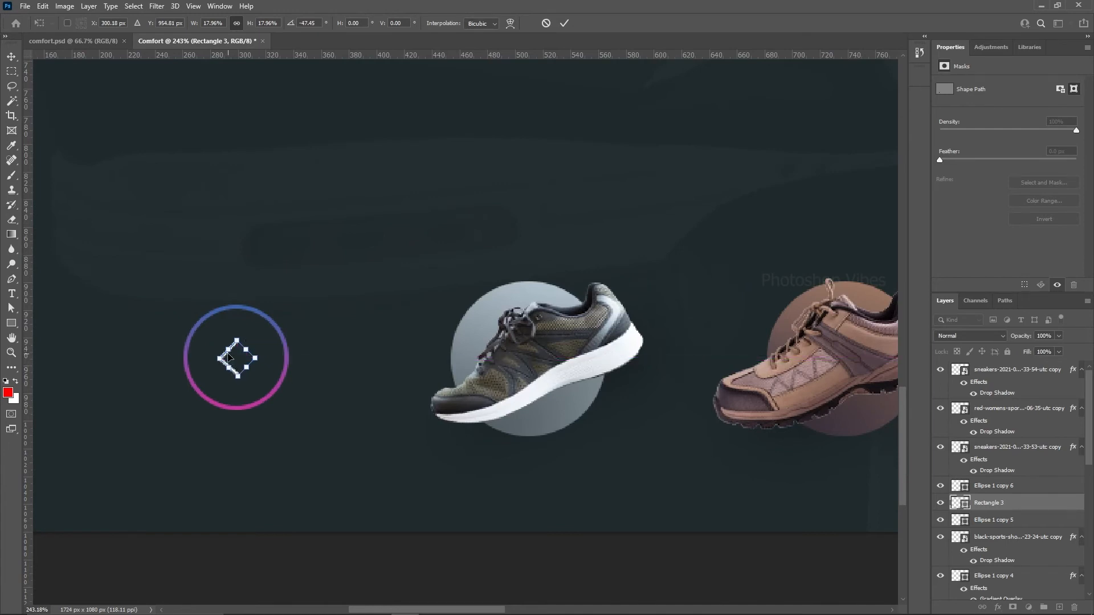
{"action": "key", "text": "Return"}
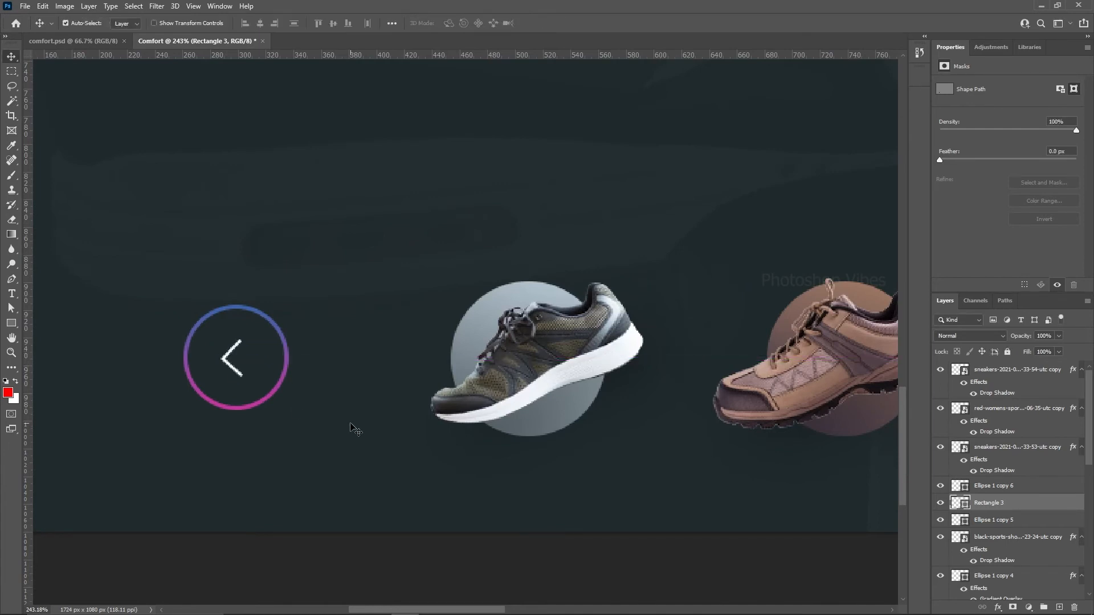
Step: Shrink the left arrow slightly within its circle using Free Transform
{"action": "key", "text": "ctrl+t"}
{"action": "left_click_drag", "start_coordinate": [244, 339], "coordinate": [239, 344]}
{"action": "key", "text": "Return"}
{"action": "key", "text": "ctrl"}
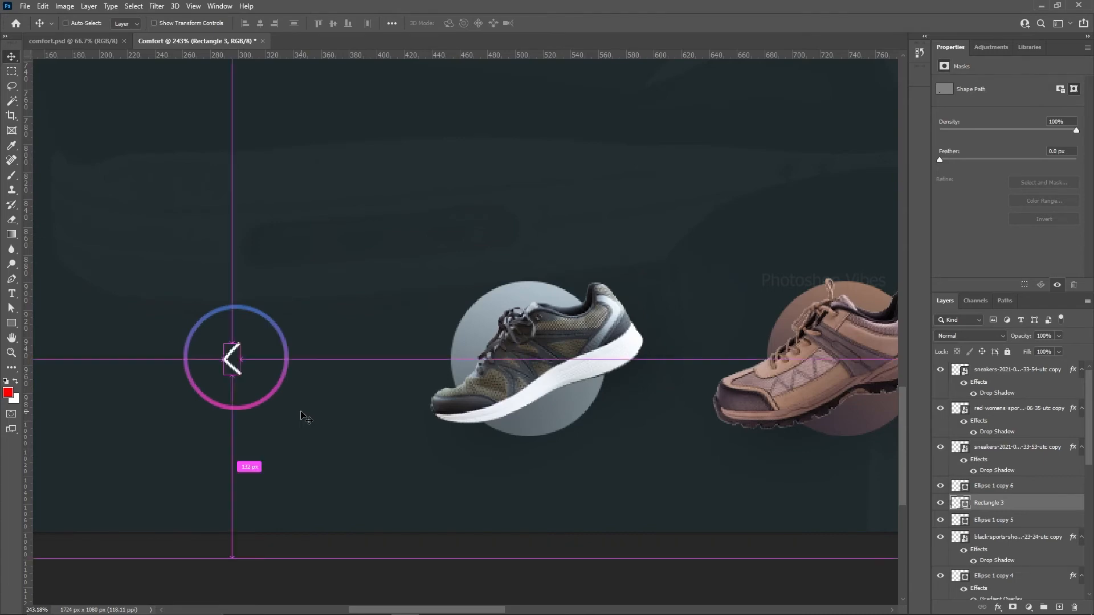
Step: Duplicate the arrow into the rightmost circle and flip the copy horizontally so that it points right
{"action": "key", "text": "ctrl+0"}
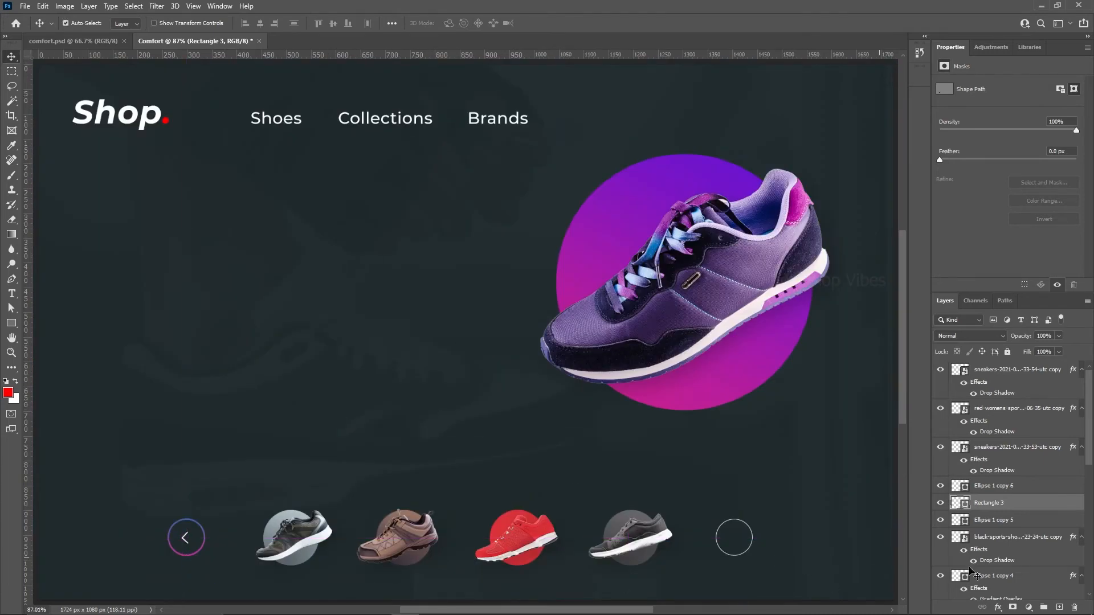
{"action": "key", "text": "ctrl+j"}
{"action": "key", "text": "ctrl+t"}
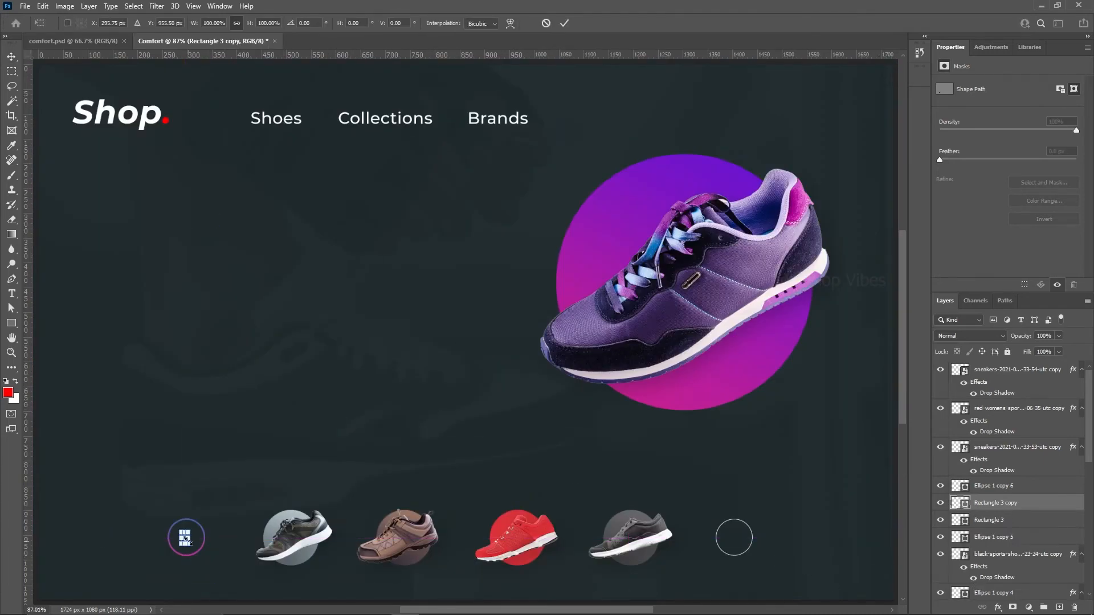
{"action": "left_click_drag", "start_coordinate": [185, 540], "coordinate": [743, 537]}
{"action": "scroll", "coordinate": [742, 538], "scroll_direction": "up", "scroll_amount": 5}
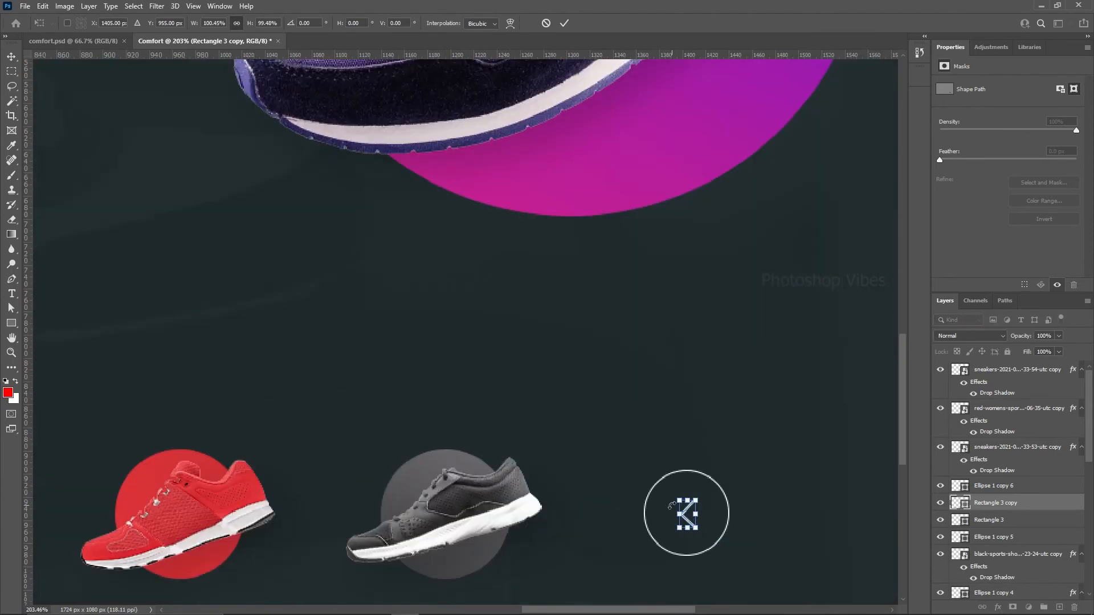
{"action": "right_click", "coordinate": [687, 511]}
{"action": "left_click", "coordinate": [723, 489]}
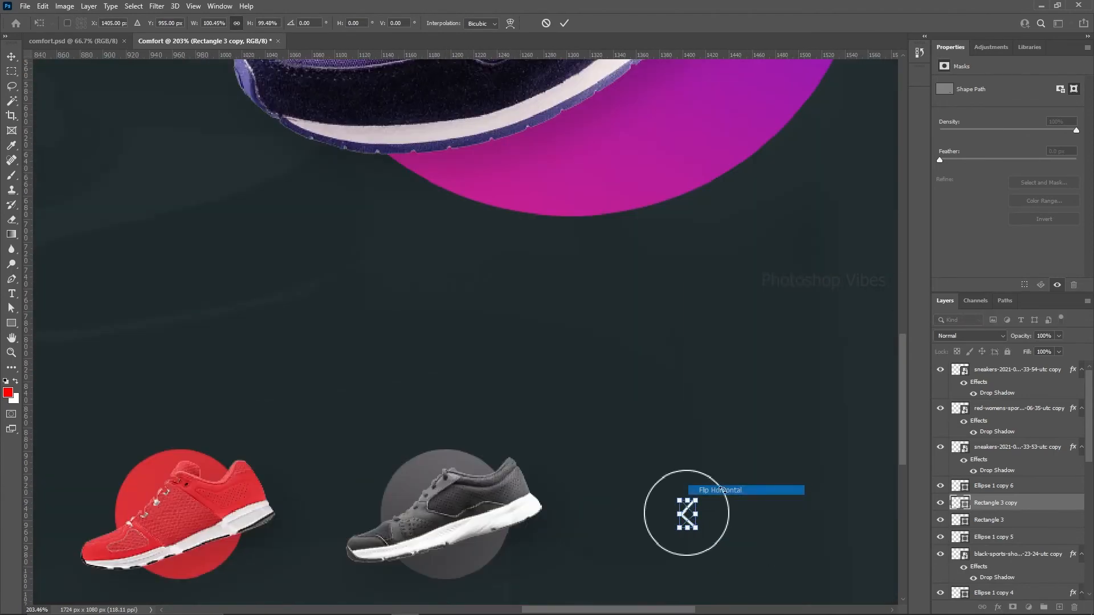
{"action": "key", "text": "Return"}
{"action": "scroll", "coordinate": [707, 516], "scroll_direction": "down", "scroll_amount": 5}
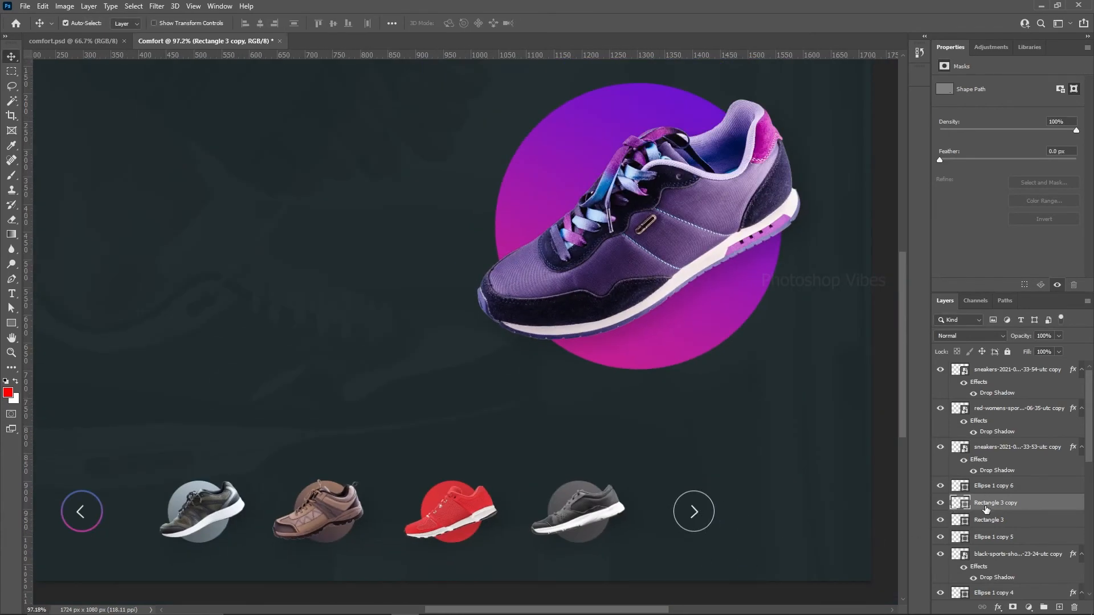
Step: Remove the rightmost circle's stroke and fill it with the linear pink-to-blue gradient at 90° and 473% scale
{"action": "left_click", "coordinate": [682, 502]}
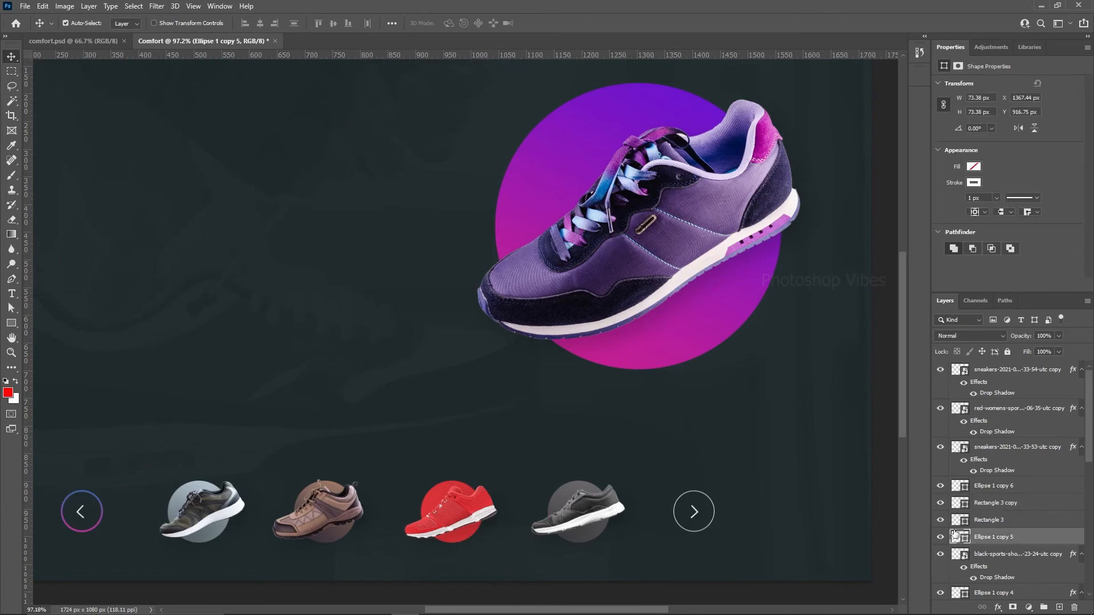
{"action": "left_click", "coordinate": [973, 182]}
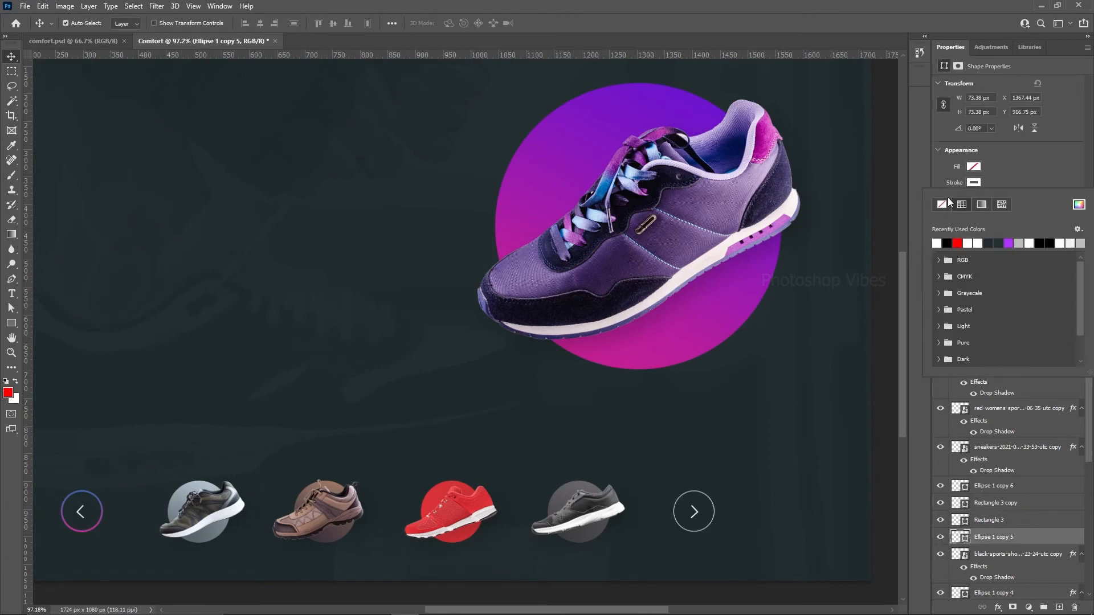
{"action": "left_click", "coordinate": [942, 204]}
{"action": "left_click", "coordinate": [973, 167]}
{"action": "left_click", "coordinate": [980, 188]}
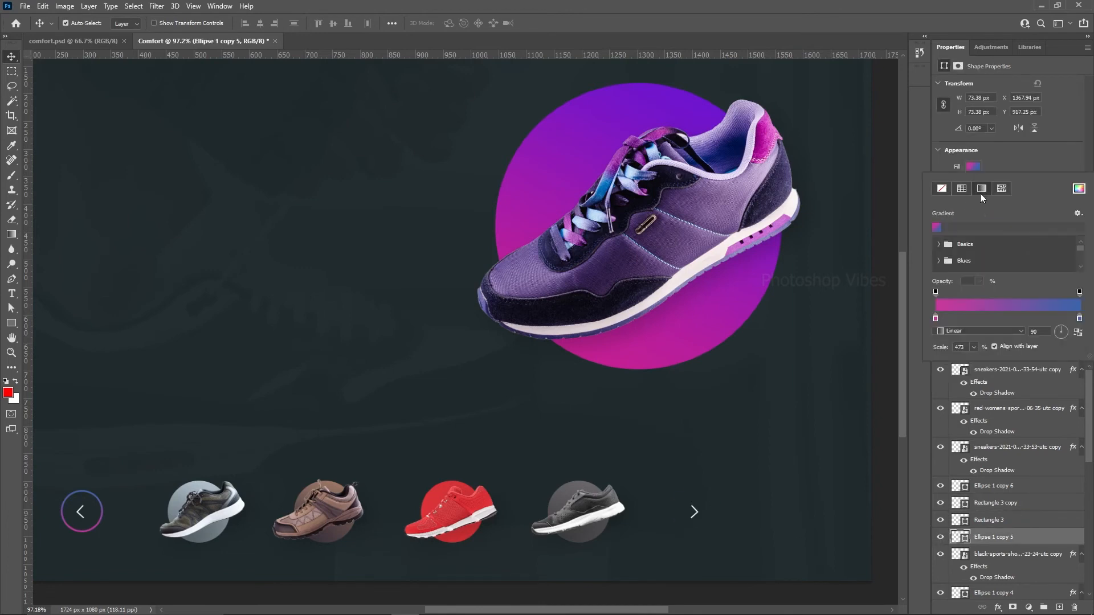
{"action": "left_click", "coordinate": [972, 486]}
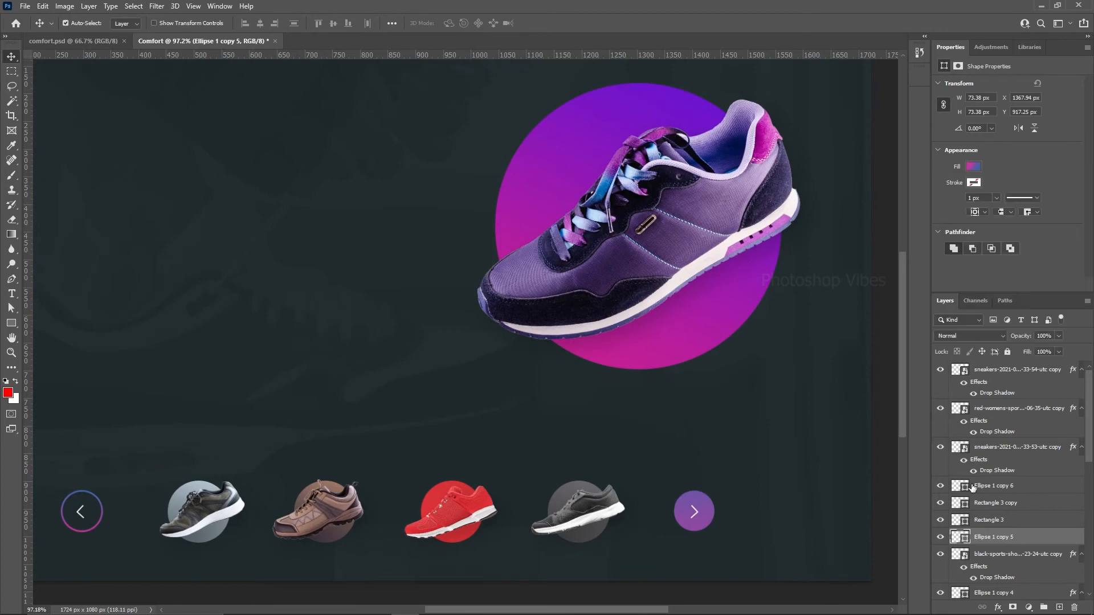
{"action": "scroll", "coordinate": [501, 345], "scroll_direction": "down", "scroll_amount": 3}
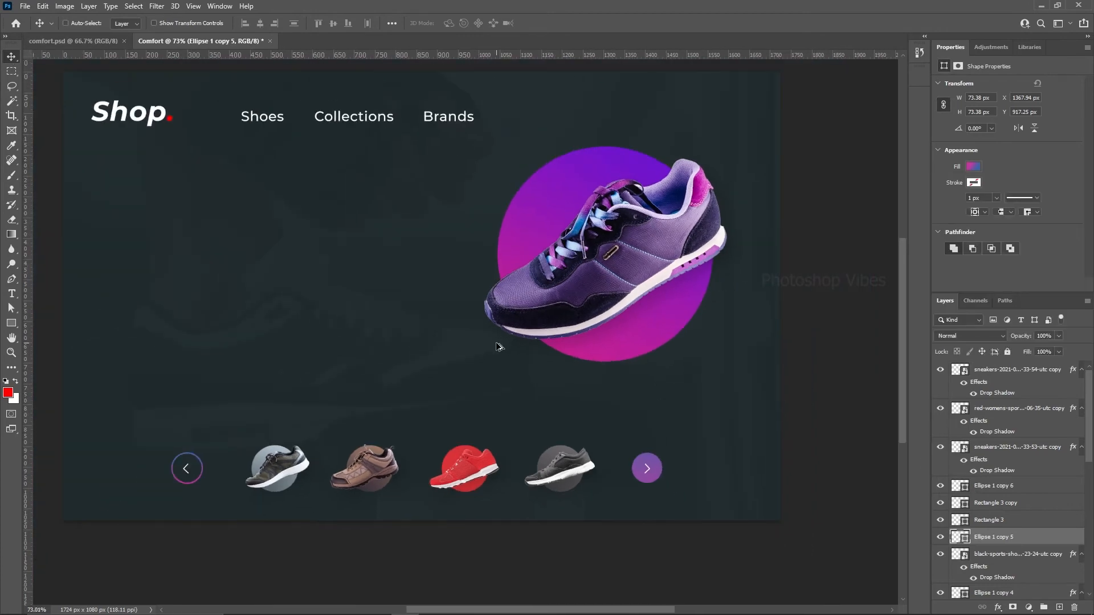
{"action": "scroll", "coordinate": [496, 354], "scroll_direction": "down", "scroll_amount": 2}
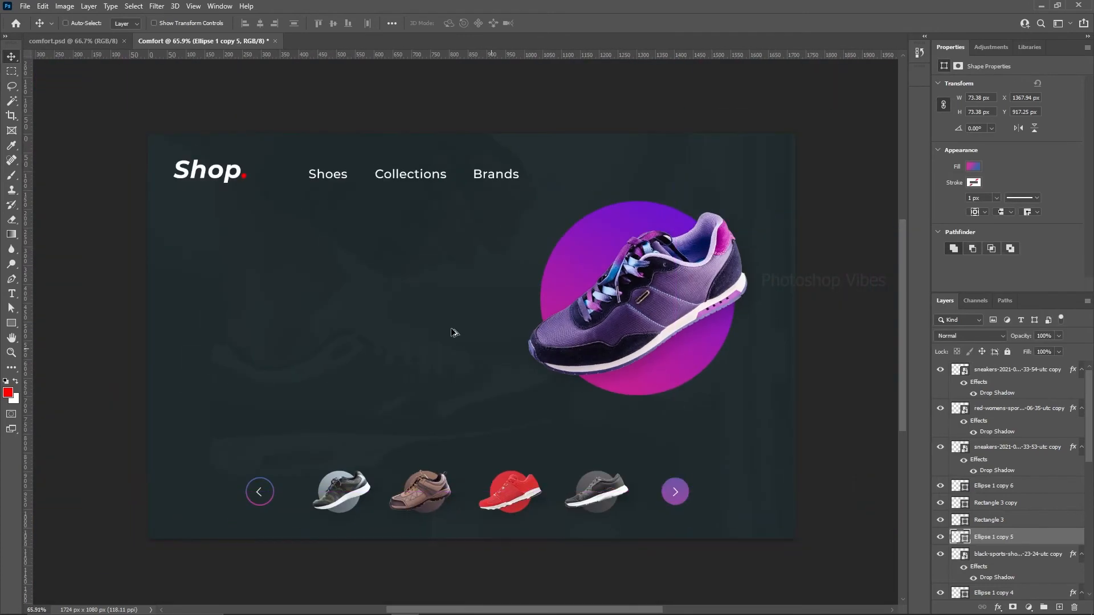
Step: Check the comfort.psd reference, then add the text "Men's Road Racing" in the empty area beside the featured sneaker
{"action": "left_click", "coordinate": [75, 35]}
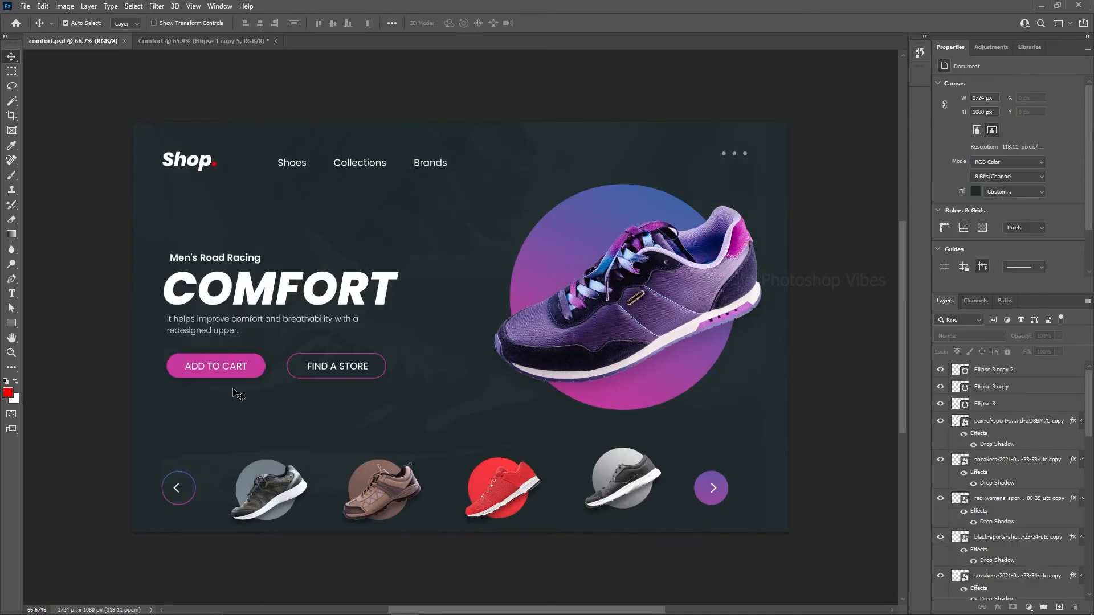
{"action": "left_click", "coordinate": [171, 41]}
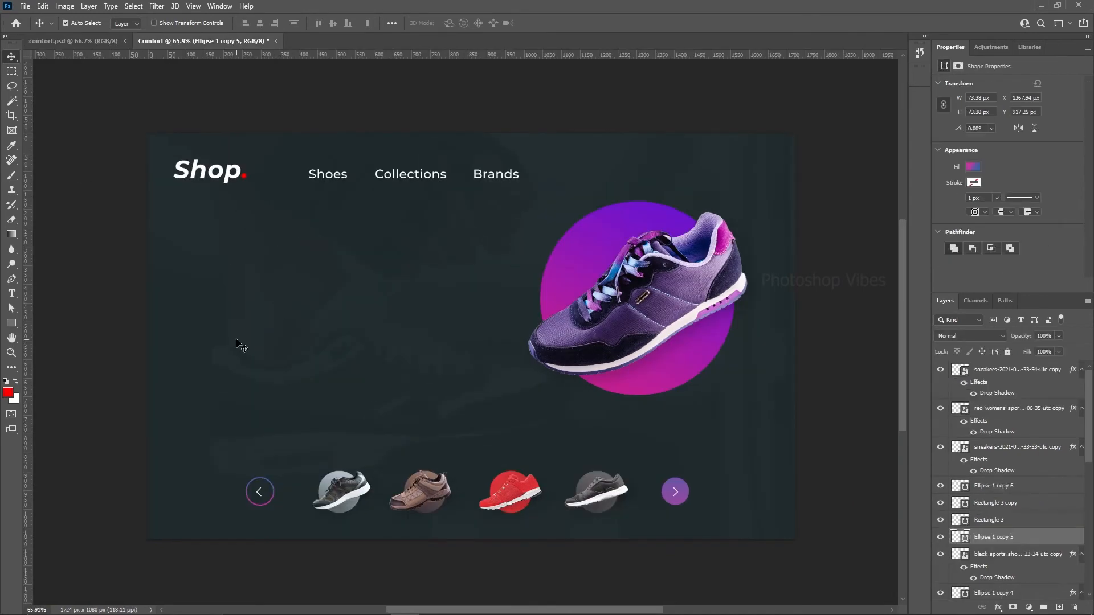
{"action": "left_click", "coordinate": [12, 294]}
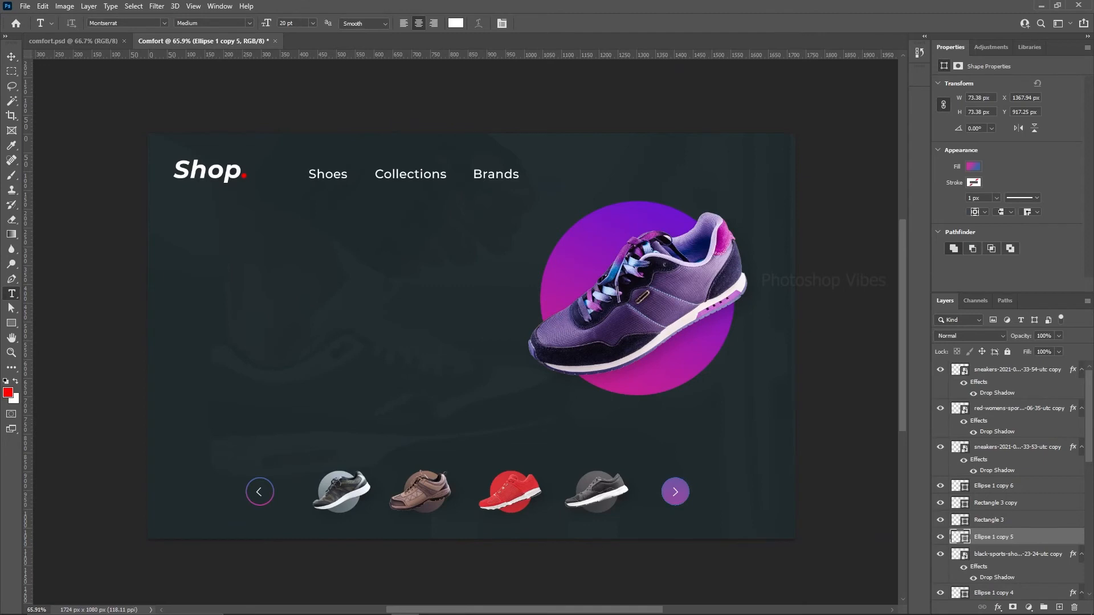
{"action": "left_click", "coordinate": [233, 313]}
{"action": "type", "text": "Men's Road Racing"}
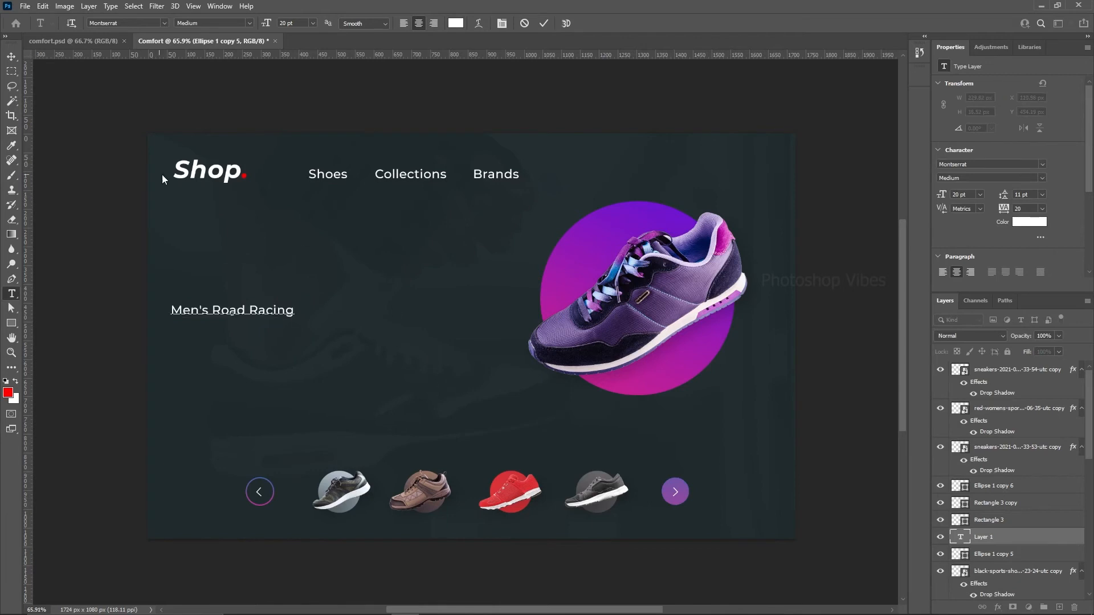
Step: Show Group 1's margin overlay, align "Men's Road Racing" with its left edge and duplicate the text just below
{"action": "left_click", "coordinate": [11, 56]}
{"action": "scroll", "coordinate": [941, 555], "scroll_direction": "down", "scroll_amount": 10}
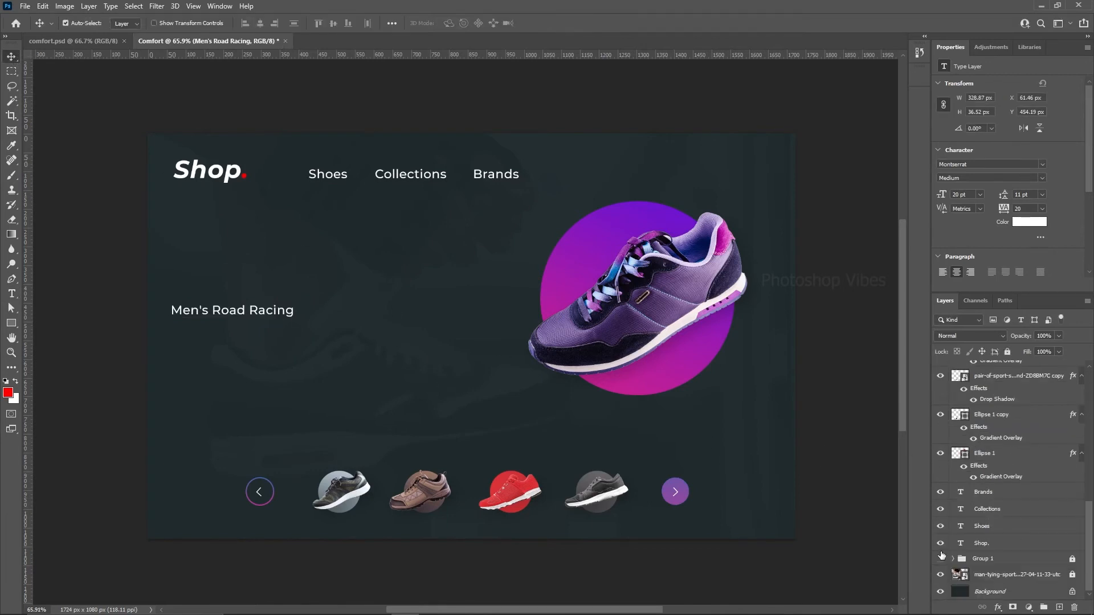
{"action": "mouse_move", "coordinate": [230, 312]}
{"action": "left_mouse_down"}
{"action": "mouse_move", "coordinate": [249, 267]}
{"action": "mouse_move", "coordinate": [232, 262]}
{"action": "mouse_move", "coordinate": [220, 294]}
{"action": "left_mouse_up"}
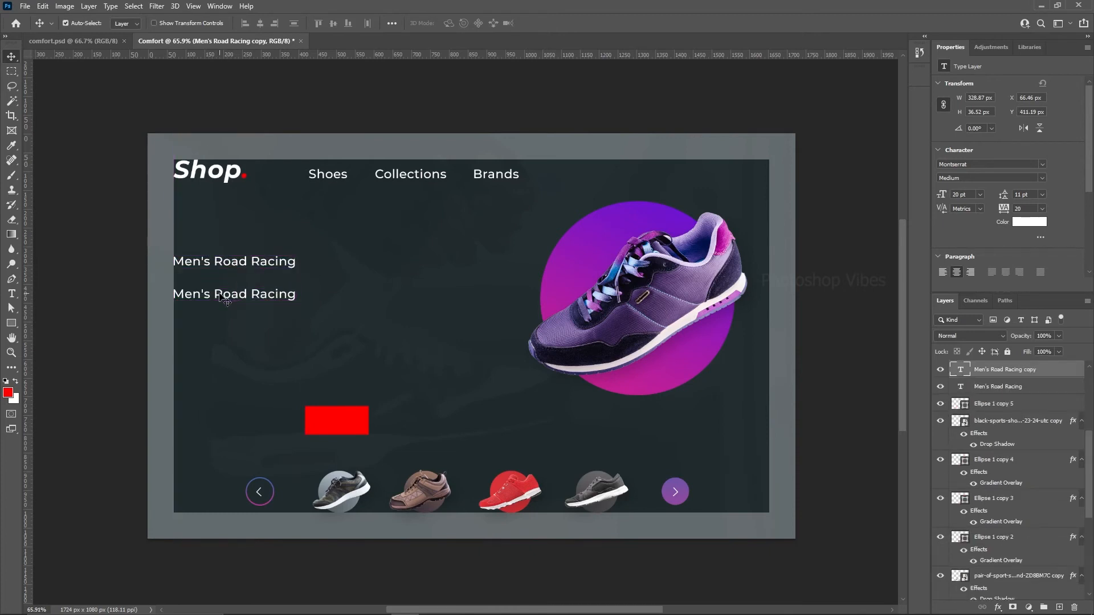
Step: Replace the lower text copy with "Comfort" and format it in all caps
{"action": "double_click", "coordinate": [220, 295]}
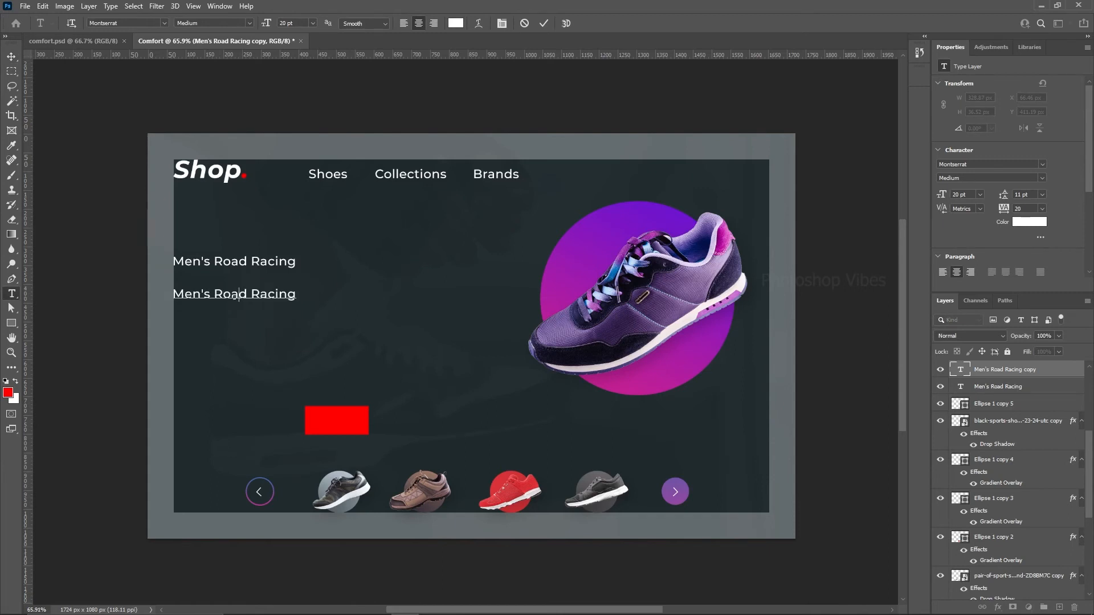
{"action": "type", "text": "Comfort"}
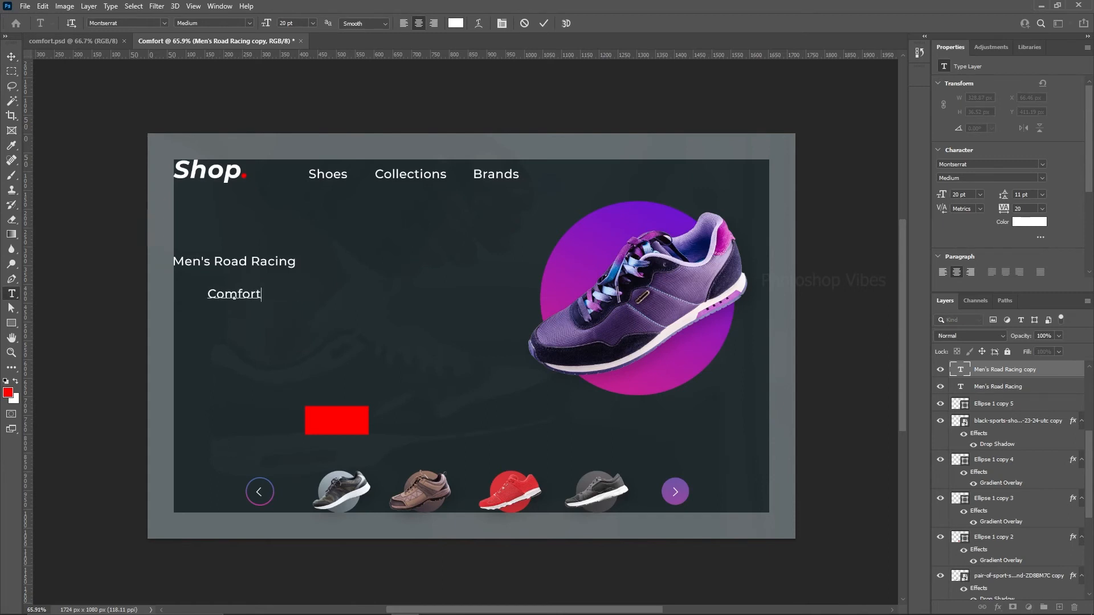
{"action": "double_click", "coordinate": [234, 295]}
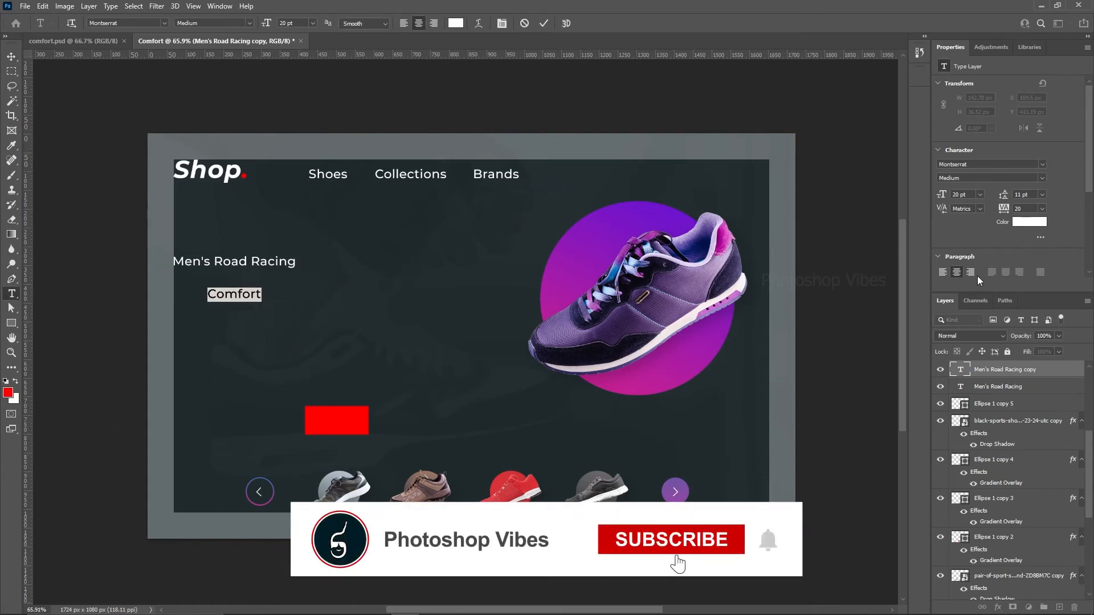
{"action": "left_click", "coordinate": [1040, 237]}
{"action": "scroll", "coordinate": [1051, 229], "scroll_direction": "down", "scroll_amount": 3}
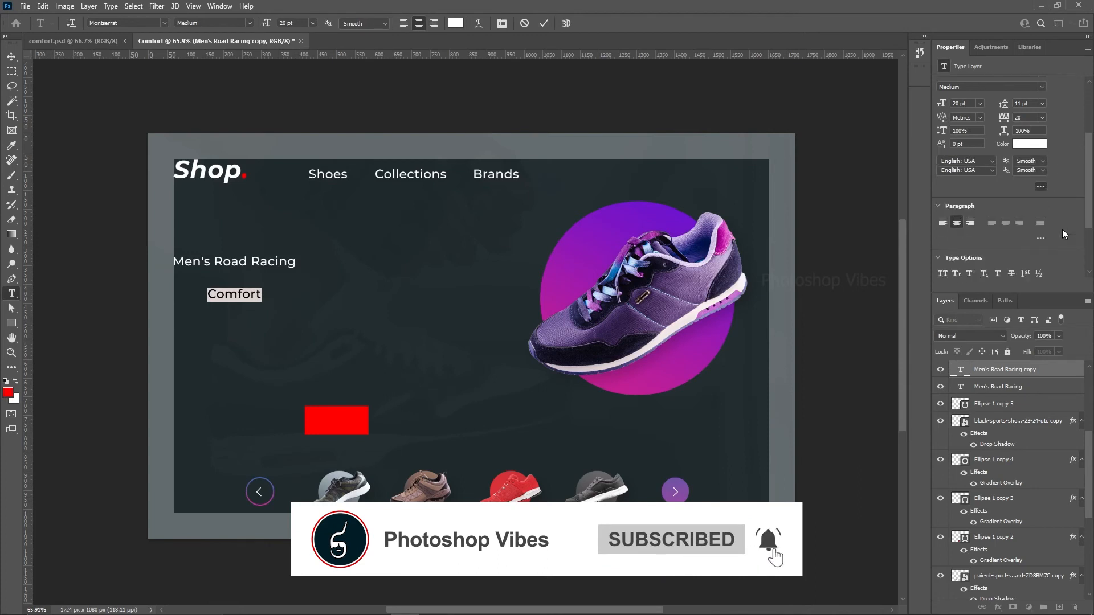
{"action": "left_click", "coordinate": [943, 220]}
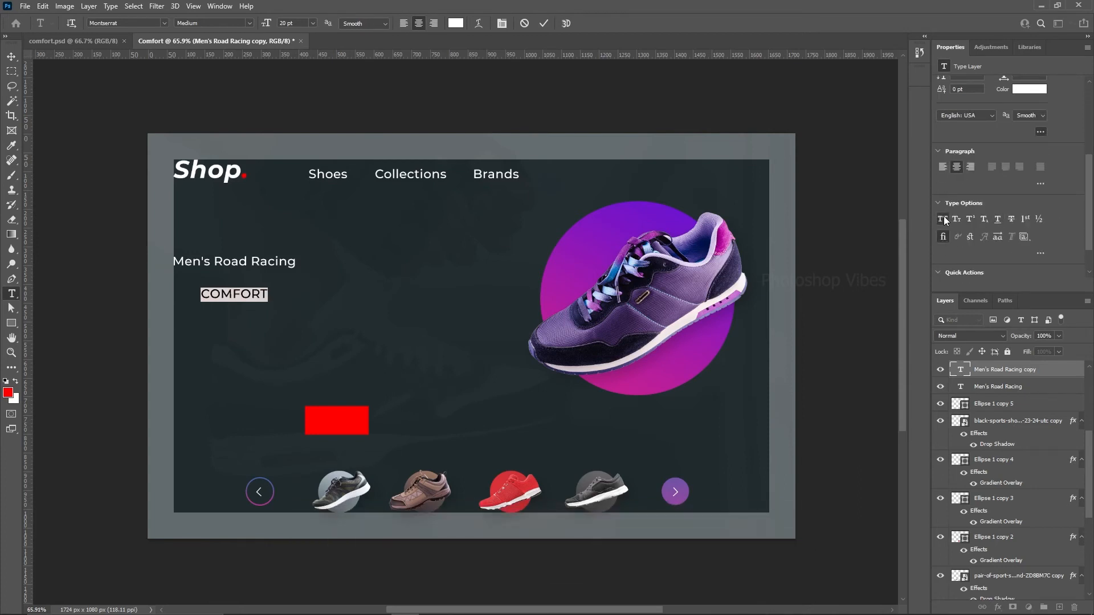
Step: Set the font size of the COMFORT heading to 50 pt
{"action": "left_click", "coordinate": [262, 23]}
{"action": "type", "text": "50"}
{"action": "key", "text": "Return"}
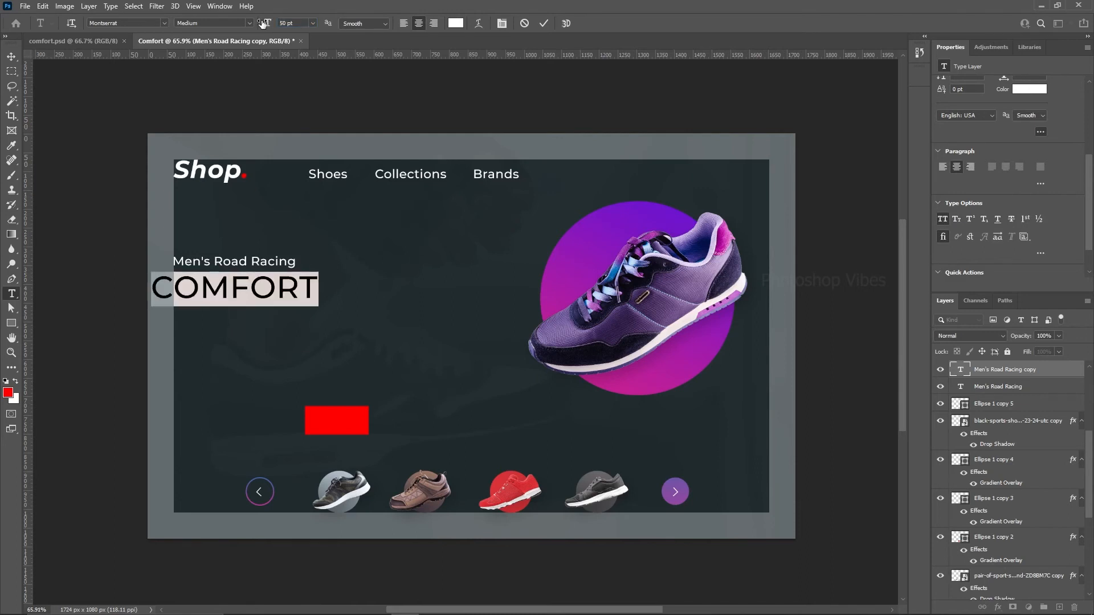
Step: Set the COMFORT heading's font style to ExtraBold Italic and align it with the left margin under "Men's Road Racing"
{"action": "left_click", "coordinate": [250, 23]}
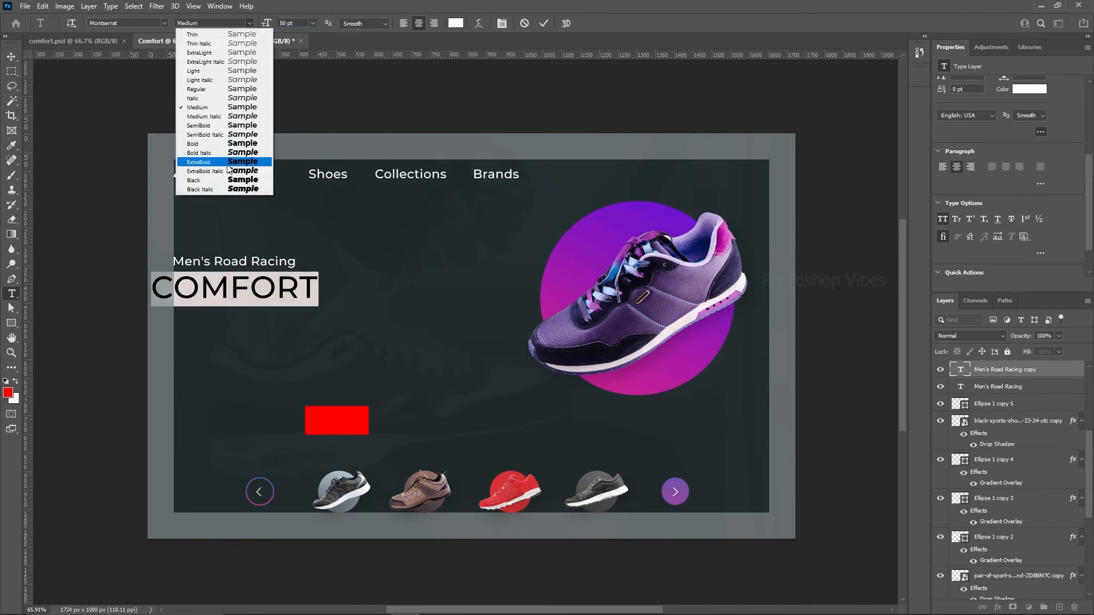
{"action": "left_click", "coordinate": [209, 153]}
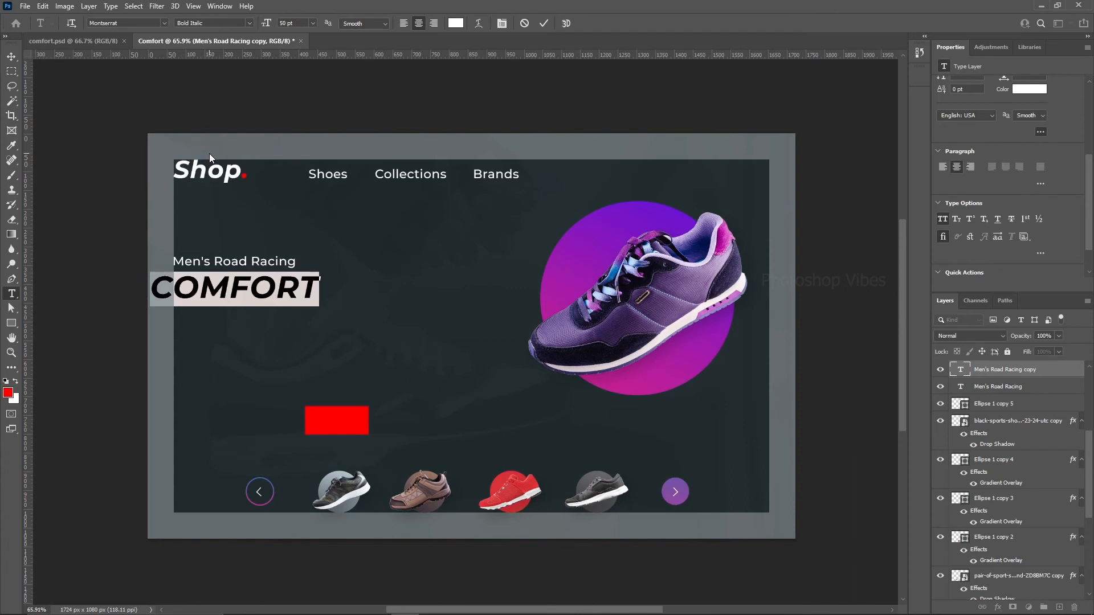
{"action": "left_click", "coordinate": [249, 21]}
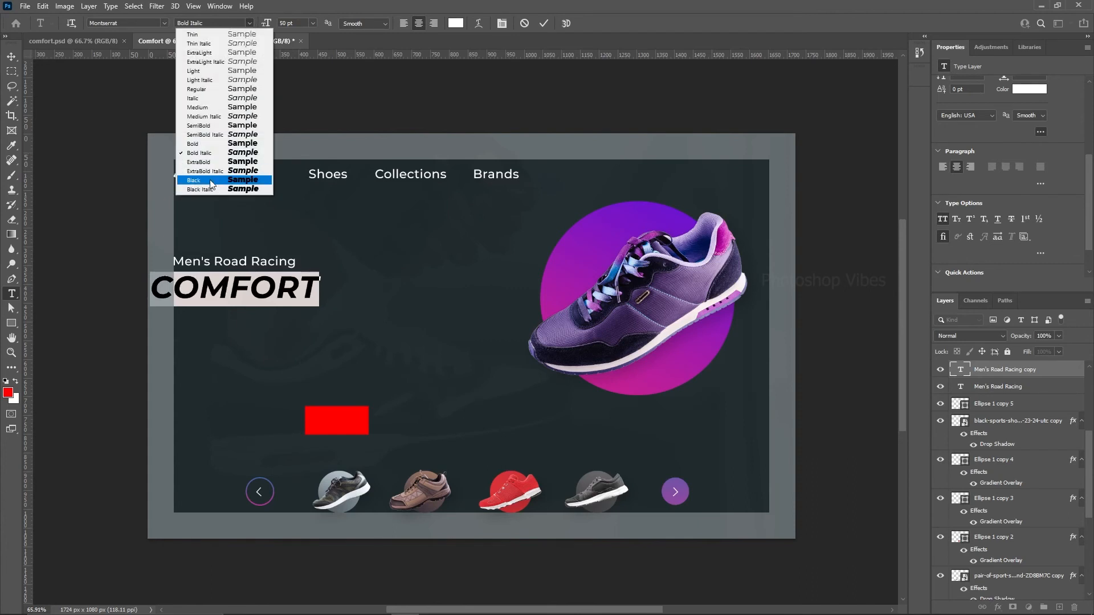
{"action": "left_click", "coordinate": [199, 162]}
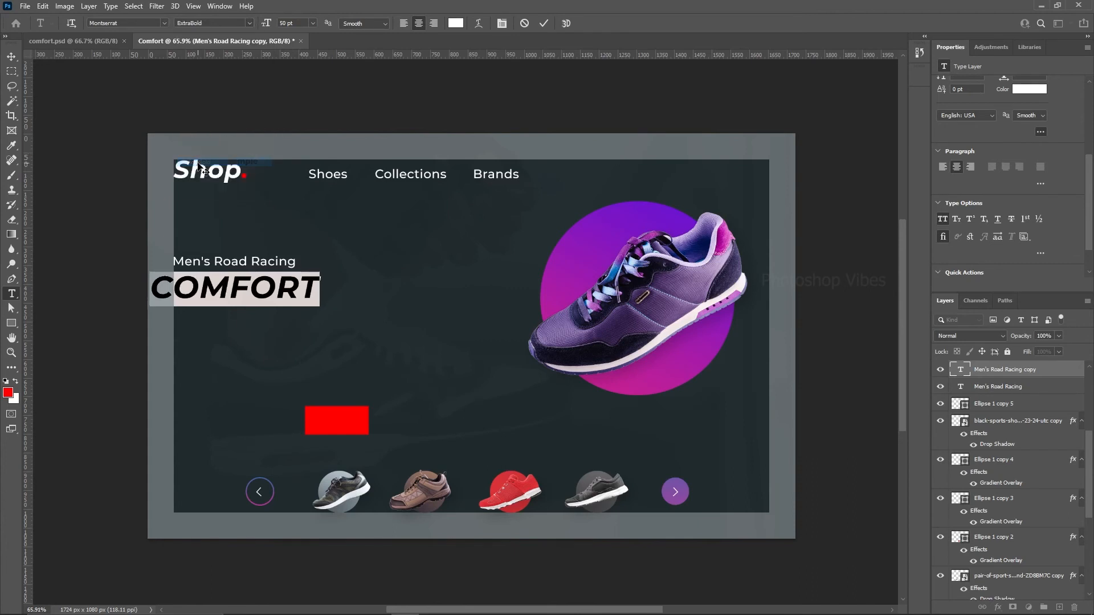
{"action": "left_click", "coordinate": [249, 23]}
{"action": "left_click", "coordinate": [233, 172]}
{"action": "left_click", "coordinate": [5, 57]}
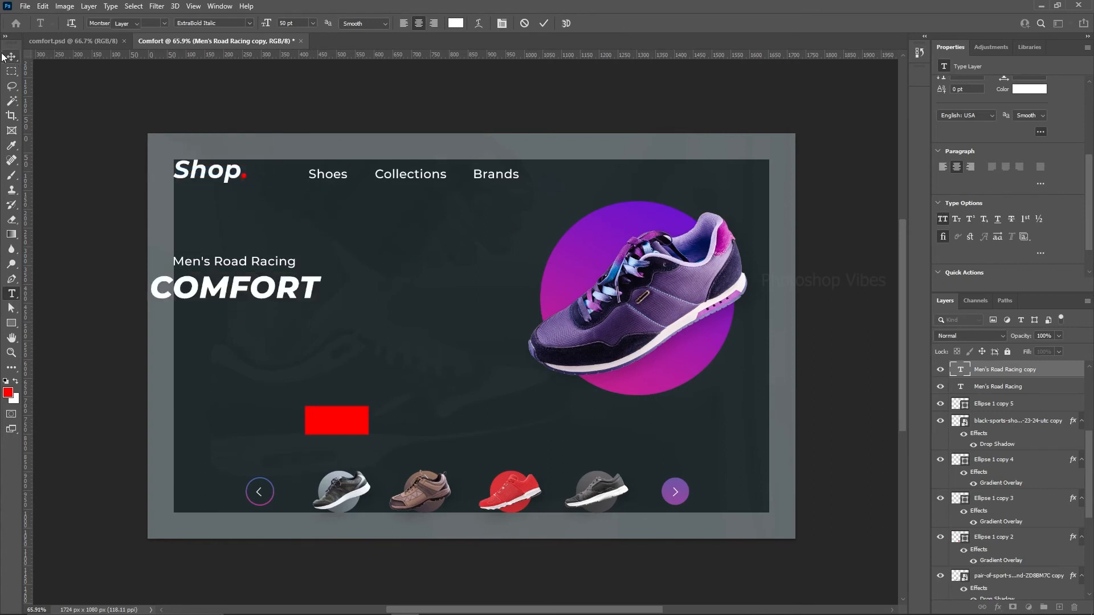
{"action": "left_click_drag", "start_coordinate": [232, 286], "coordinate": [255, 288]}
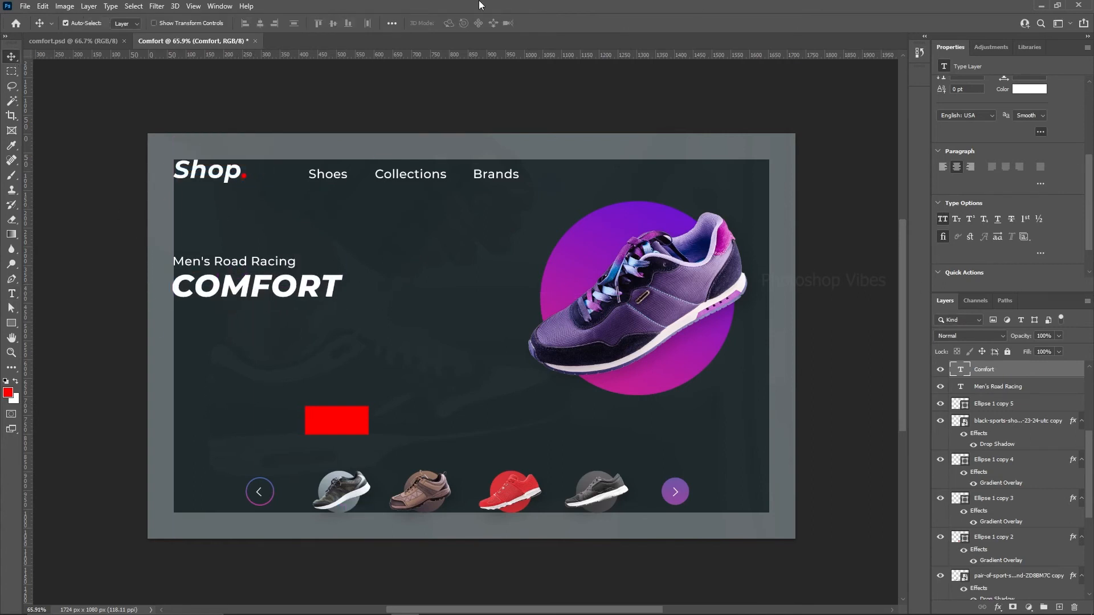
Step: Set the COMFORT heading's font size to 100 pt and realign it with the left margin
{"action": "scroll", "coordinate": [1023, 150], "scroll_direction": "up", "scroll_amount": 3}
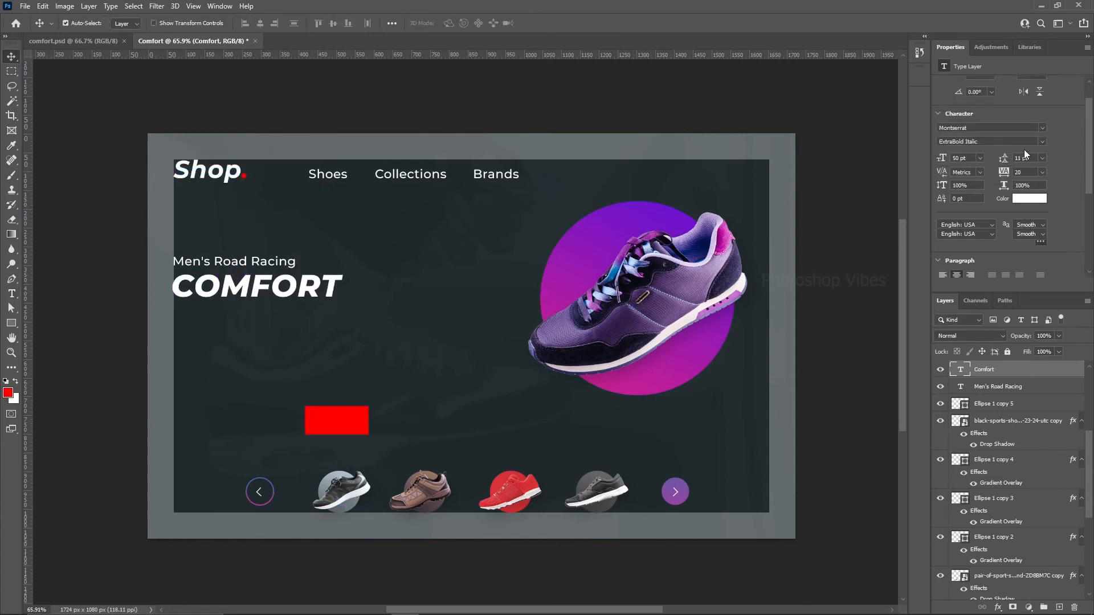
{"action": "type", "text": "100"}
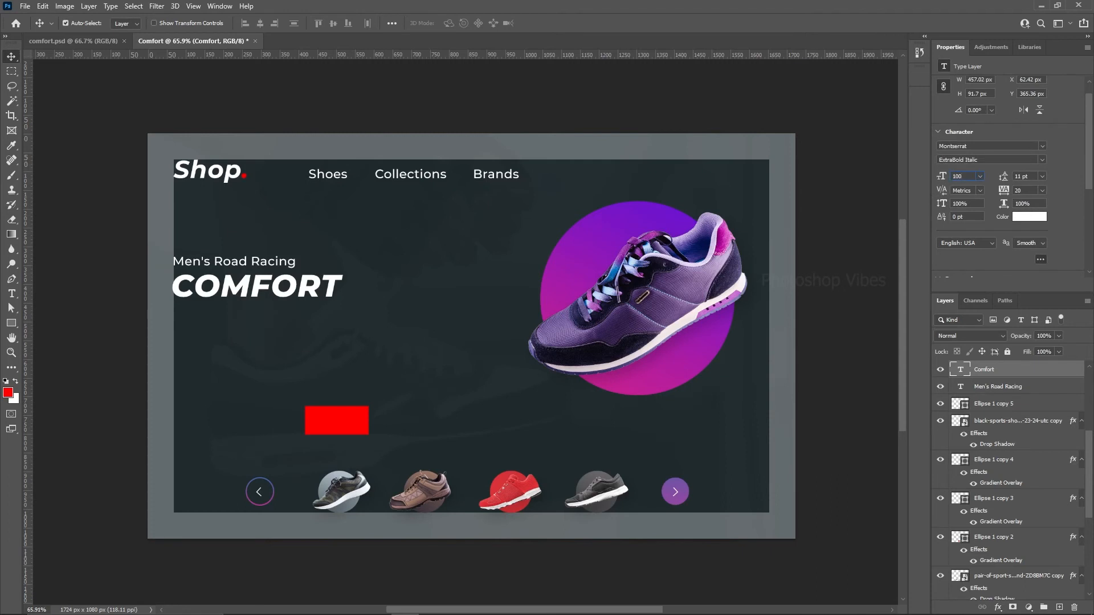
{"action": "key", "text": "Return"}
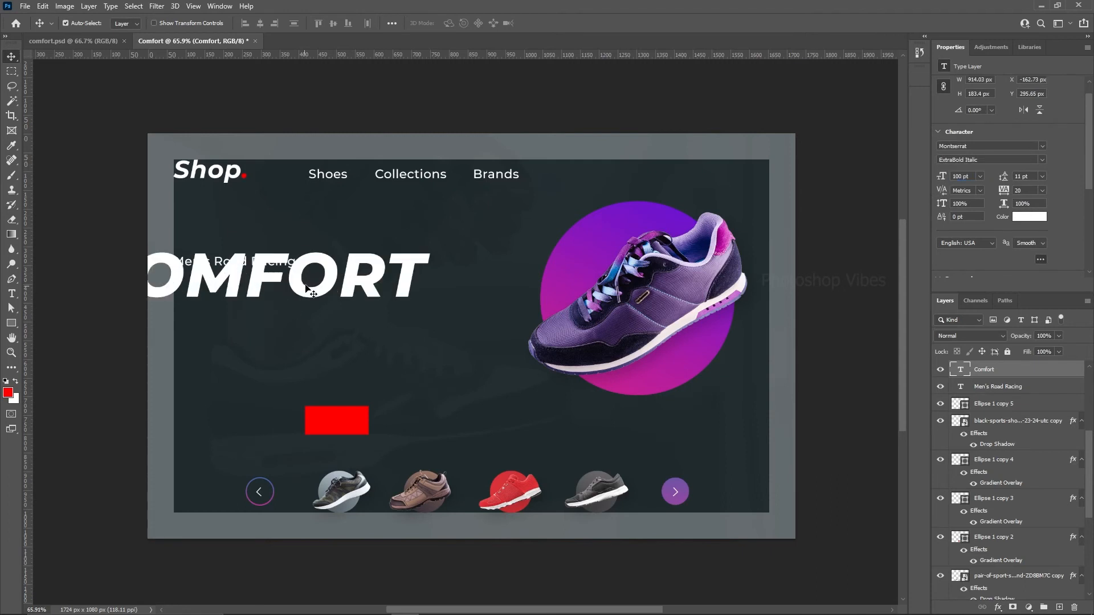
{"action": "left_click_drag", "start_coordinate": [310, 294], "coordinate": [391, 312]}
Step: Set the COMFORT heading's font size to 80 pt and move it back to the left margin
{"action": "left_click", "coordinate": [980, 177]}
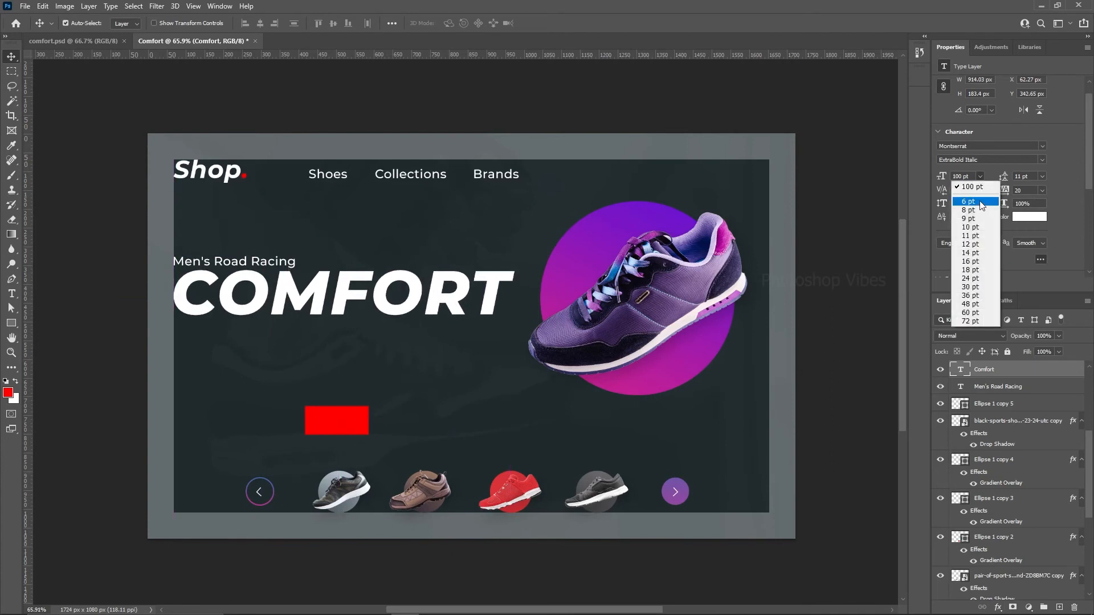
{"action": "left_click", "coordinate": [970, 177]}
{"action": "left_click_drag", "start_coordinate": [969, 176], "coordinate": [928, 176]}
{"action": "type", "text": "80"}
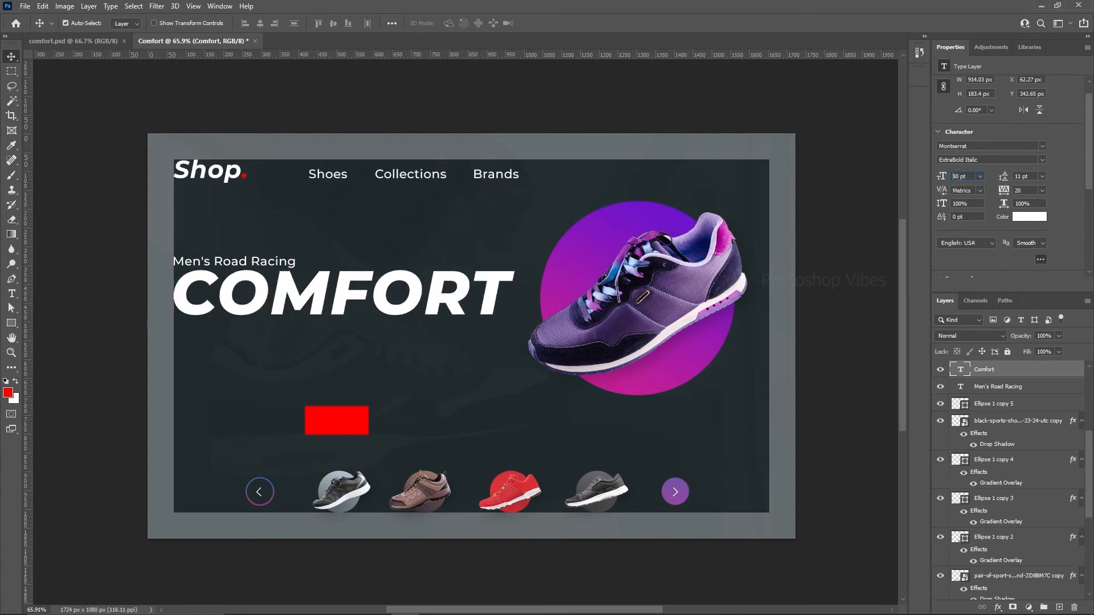
{"action": "key", "text": "Return"}
{"action": "left_click_drag", "start_coordinate": [383, 312], "coordinate": [348, 306]}
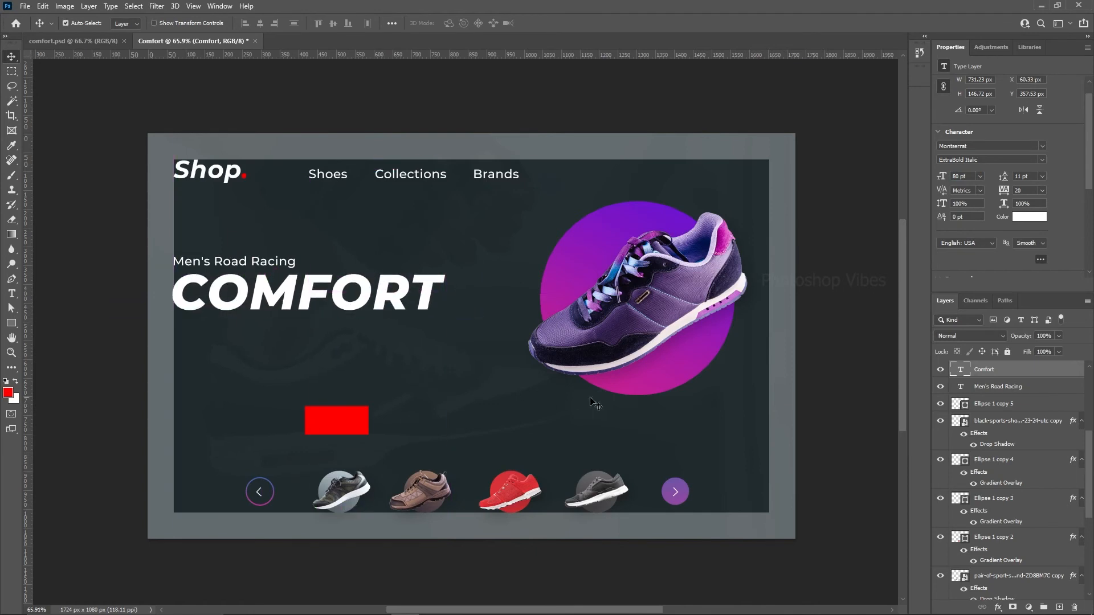
Step: Try the COMFORT heading at 60 pt and 65 pt, and move it to the left margin under "Men's Road Racing"
{"action": "left_click", "coordinate": [965, 176]}
{"action": "type", "text": "60"}
{"action": "key", "text": "Return"}
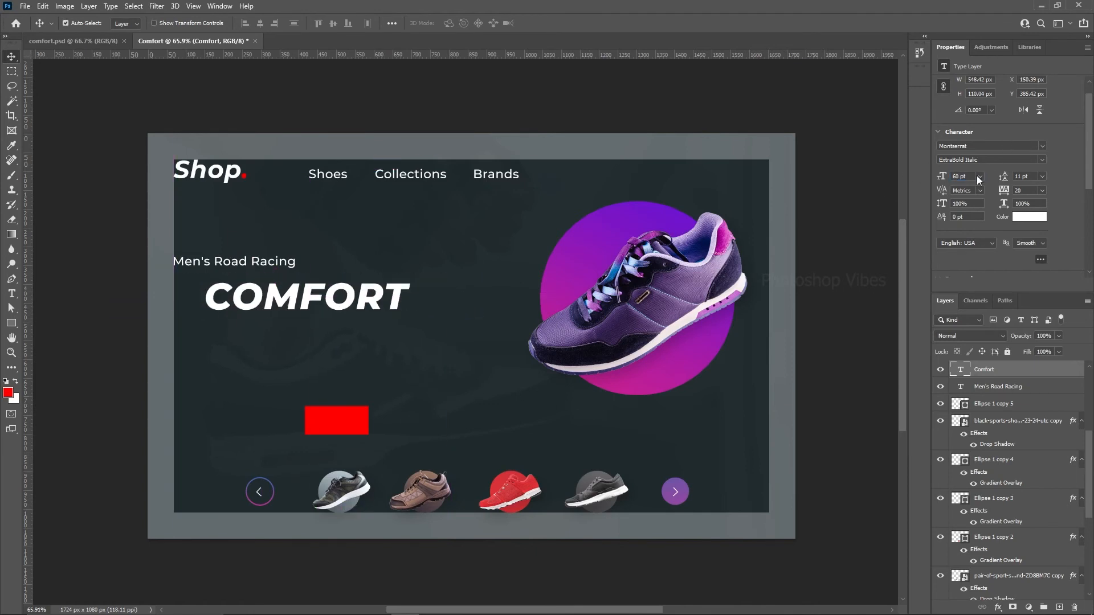
{"action": "left_click", "coordinate": [961, 175]}
{"action": "type", "text": "65"}
{"action": "key", "text": "Return"}
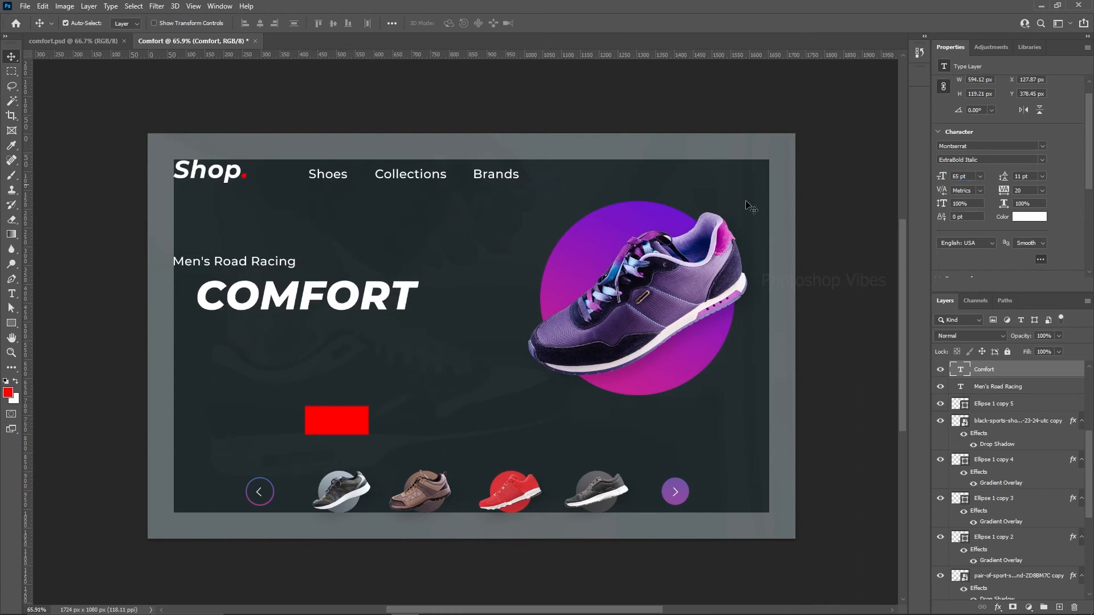
{"action": "left_click_drag", "start_coordinate": [329, 305], "coordinate": [305, 295]}
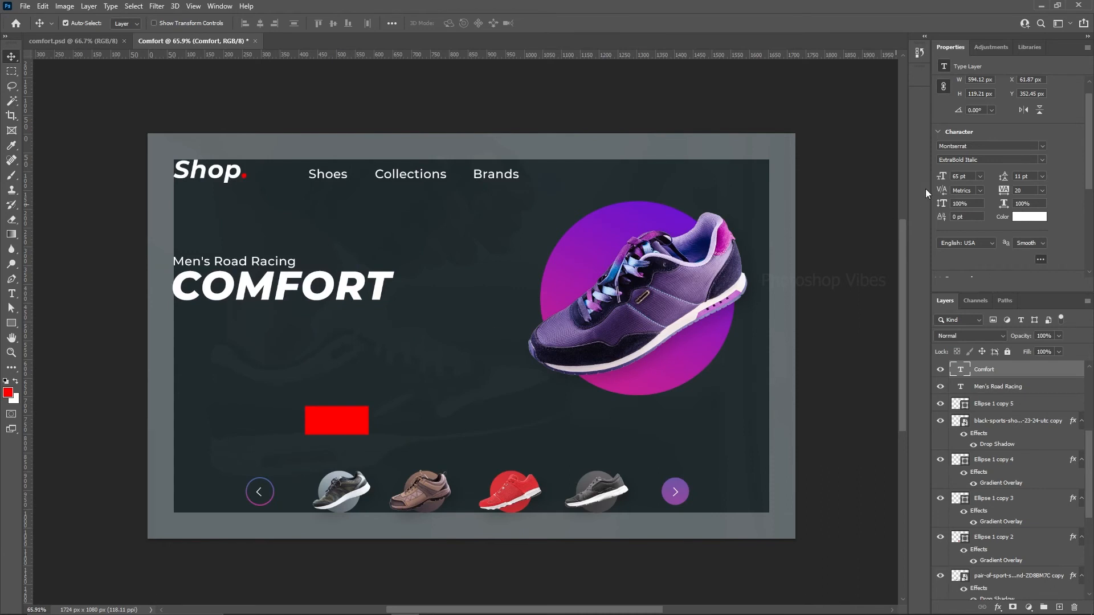
Step: Set the COMFORT heading's font size to 75 pt and align it with the left margin under "Men's Road Racing"
{"action": "type", "text": "75"}
{"action": "key", "text": "Return"}
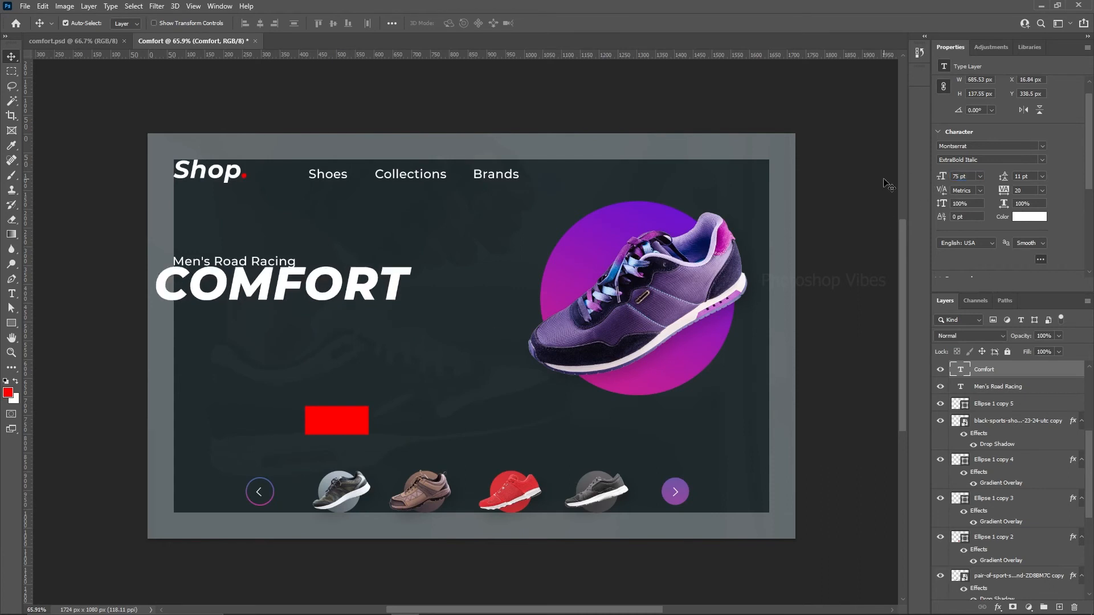
{"action": "left_click_drag", "start_coordinate": [289, 288], "coordinate": [304, 288]}
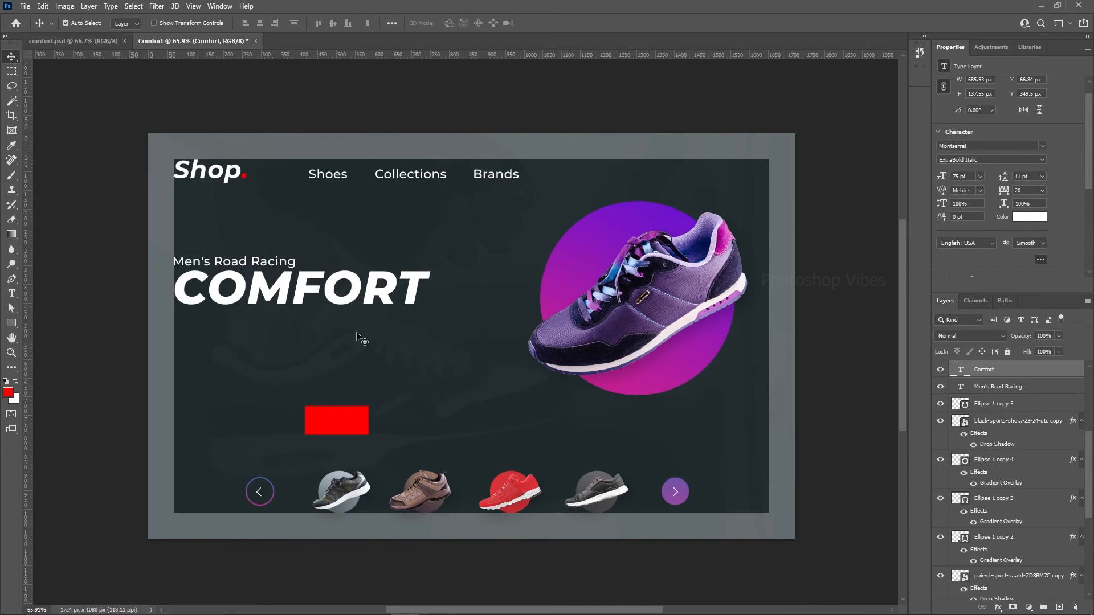
{"action": "left_click_drag", "start_coordinate": [304, 291], "coordinate": [284, 286]}
Step: Try "Men's Road Racing" at 15 pt and settle on a font size of 18 pt
{"action": "left_click", "coordinate": [276, 263]}
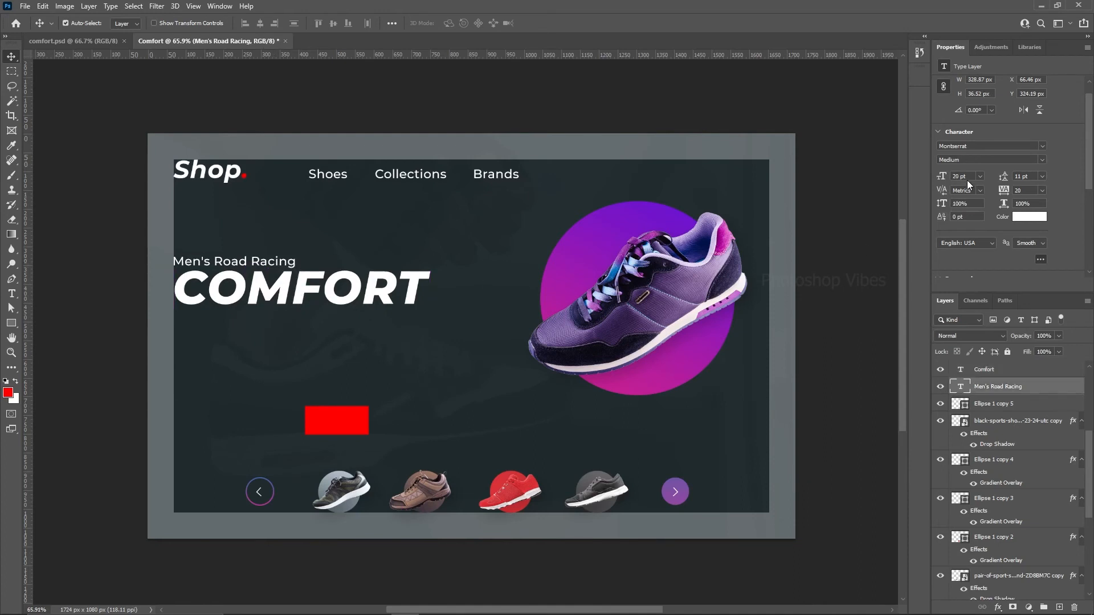
{"action": "type", "text": "15"}
{"action": "key", "text": "Return"}
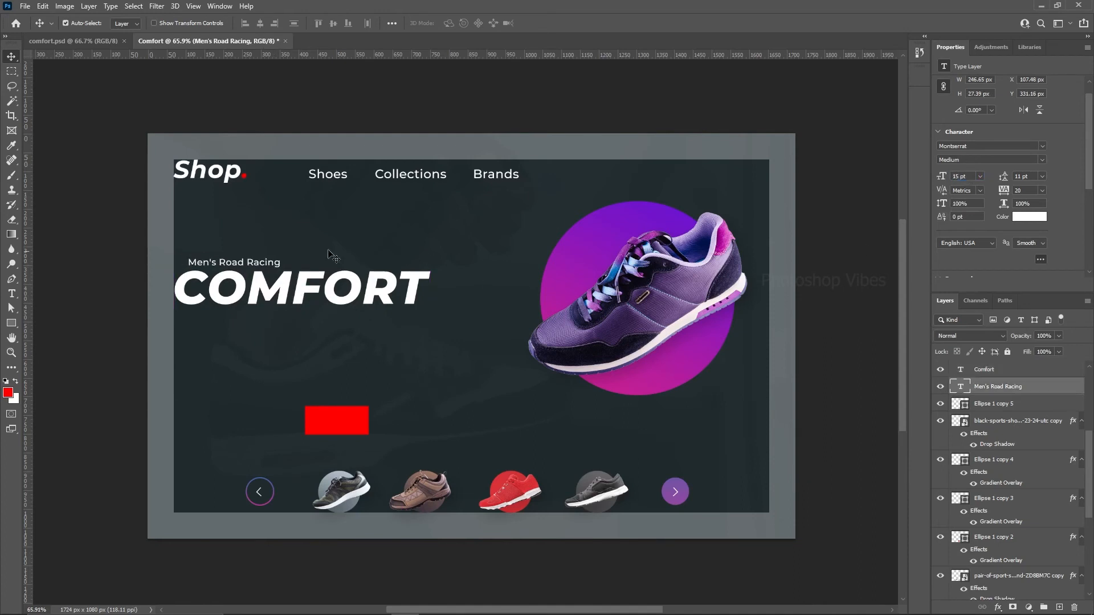
{"action": "left_click_drag", "start_coordinate": [254, 262], "coordinate": [241, 262]}
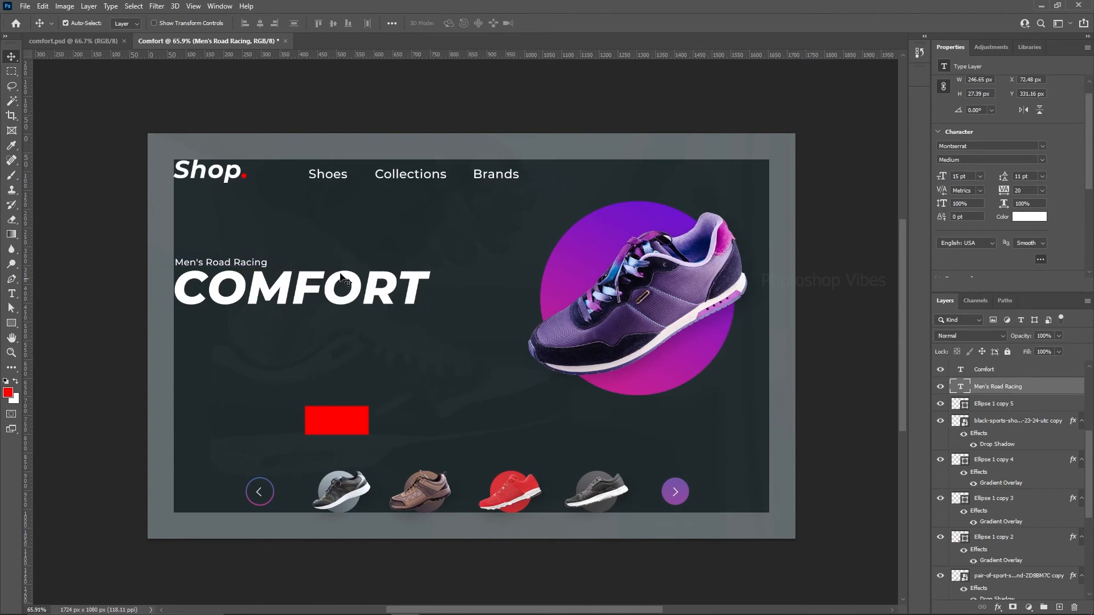
{"action": "type", "text": "18"}
{"action": "key", "text": "Return"}
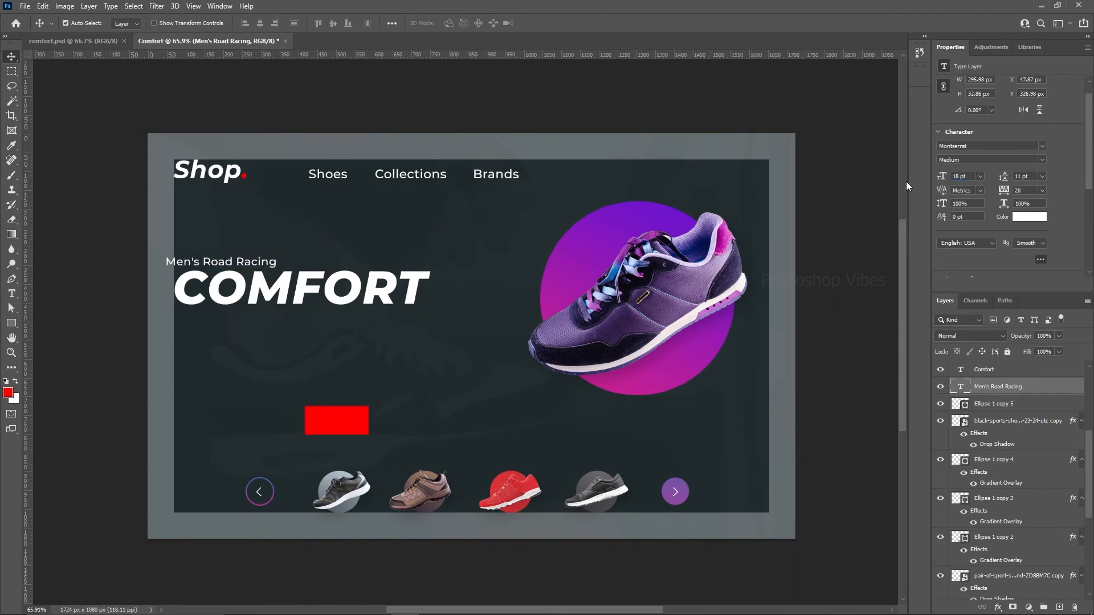
Step: Align "Men's Road Racing" with the left margin just above COMFORT and duplicate it below the heading
{"action": "left_click_drag", "start_coordinate": [222, 267], "coordinate": [239, 343]}
{"action": "key", "text": "Up"}
{"action": "key", "text": "Up"}
{"action": "key", "text": "Up"}
{"action": "key", "text": "Up"}
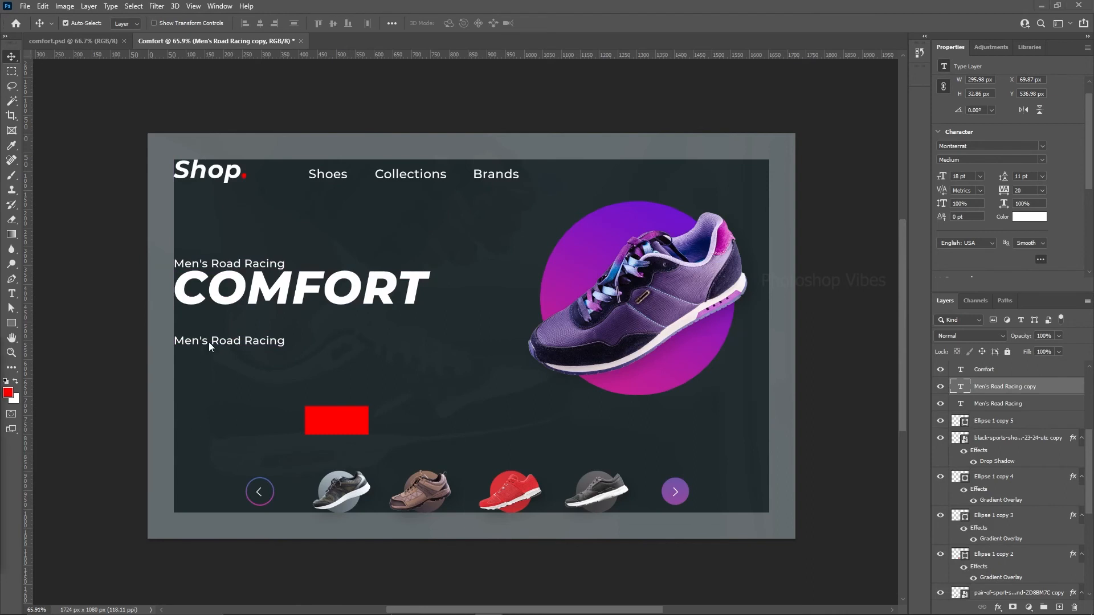
Step: Replace the lower text copy with the two-line description "It helps improve comfort and breathability / with a redesigned upper."
{"action": "left_click_drag", "start_coordinate": [242, 339], "coordinate": [242, 340]}
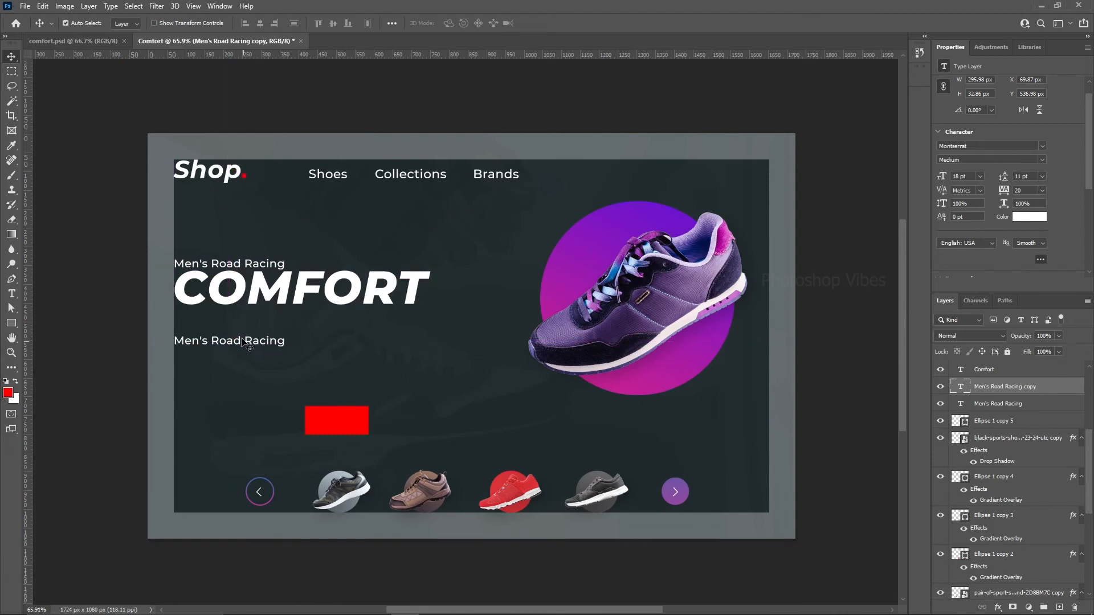
{"action": "double_click", "coordinate": [242, 341]}
{"action": "type", "text": "improve comfort and breathability with a redesigned upper."}
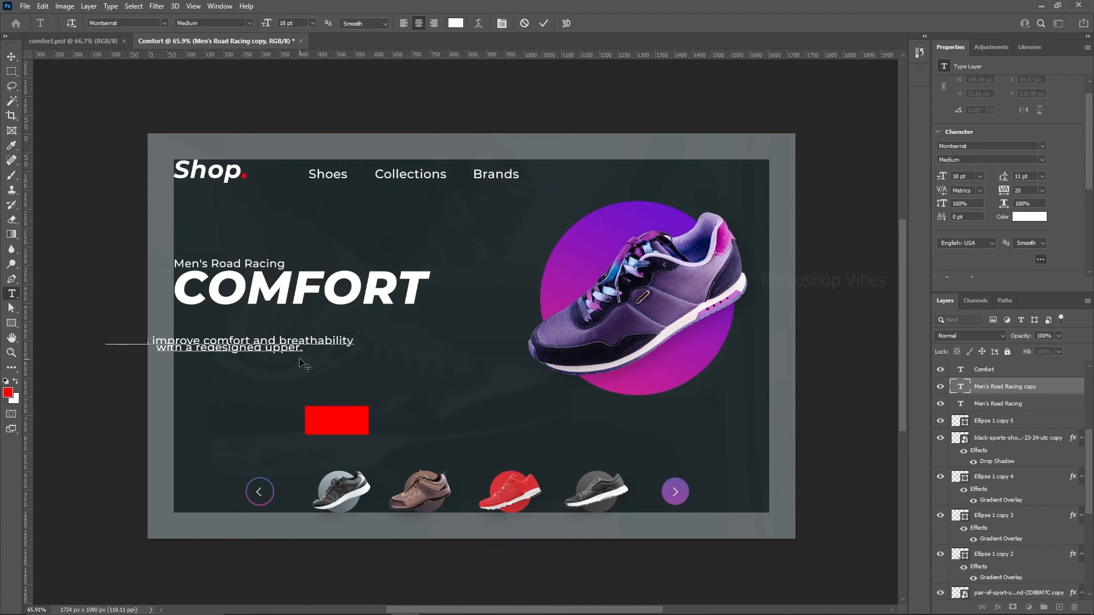
Step: Left-align the whole description text and set its leading to Auto
{"action": "key", "text": "ctrl+a"}
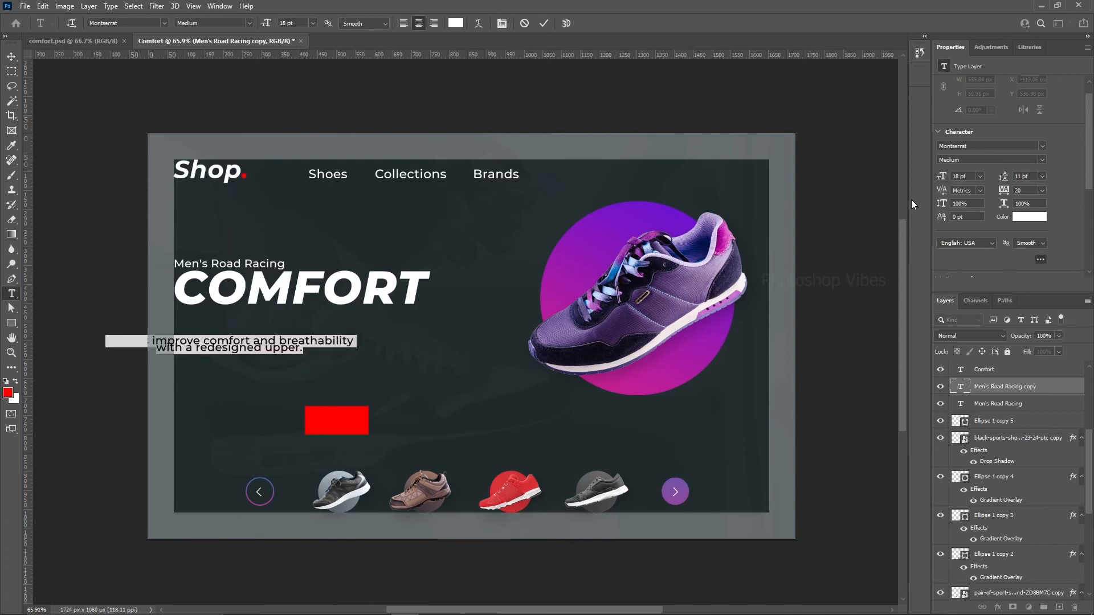
{"action": "left_click", "coordinate": [403, 23]}
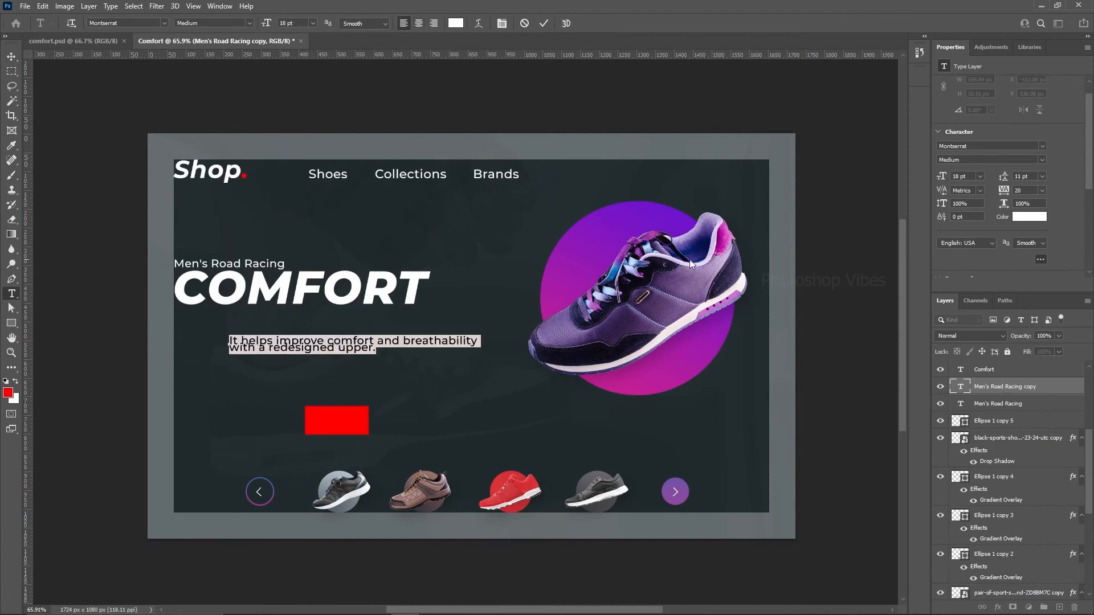
{"action": "left_click", "coordinate": [1041, 176]}
{"action": "left_click", "coordinate": [1034, 186]}
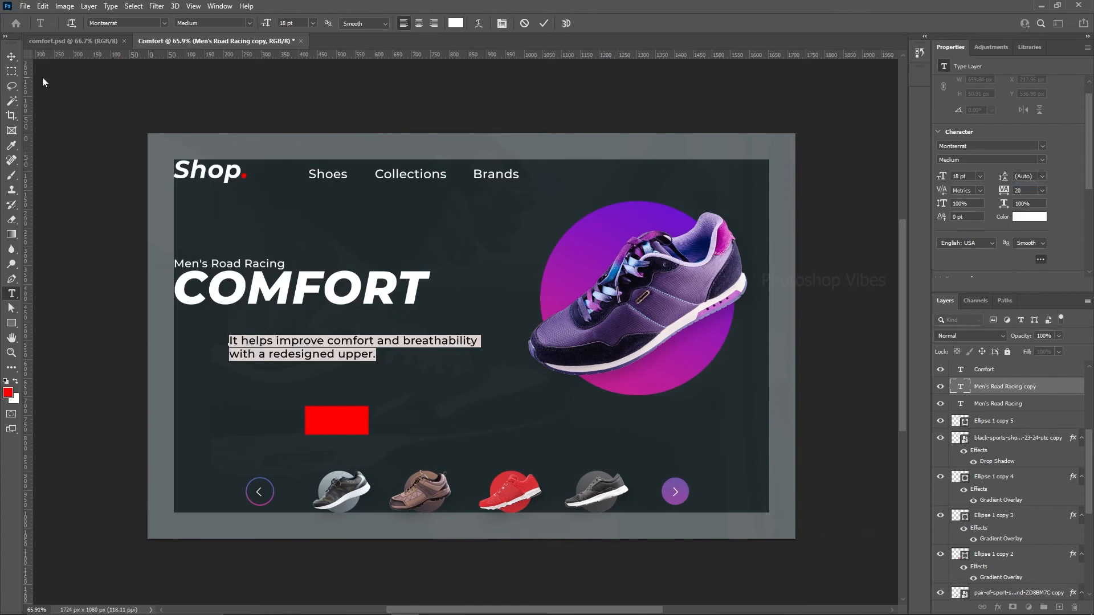
{"action": "left_click", "coordinate": [12, 56]}
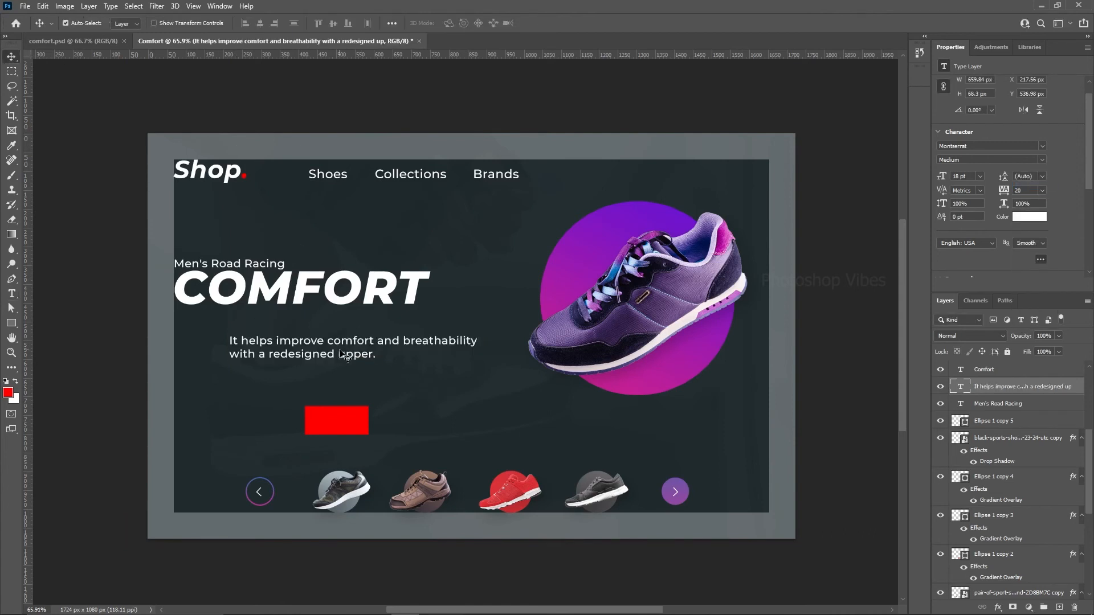
Step: Move the description to the left margin directly below COMFORT and set its font size to 15 pt
{"action": "left_click_drag", "start_coordinate": [339, 350], "coordinate": [286, 328]}
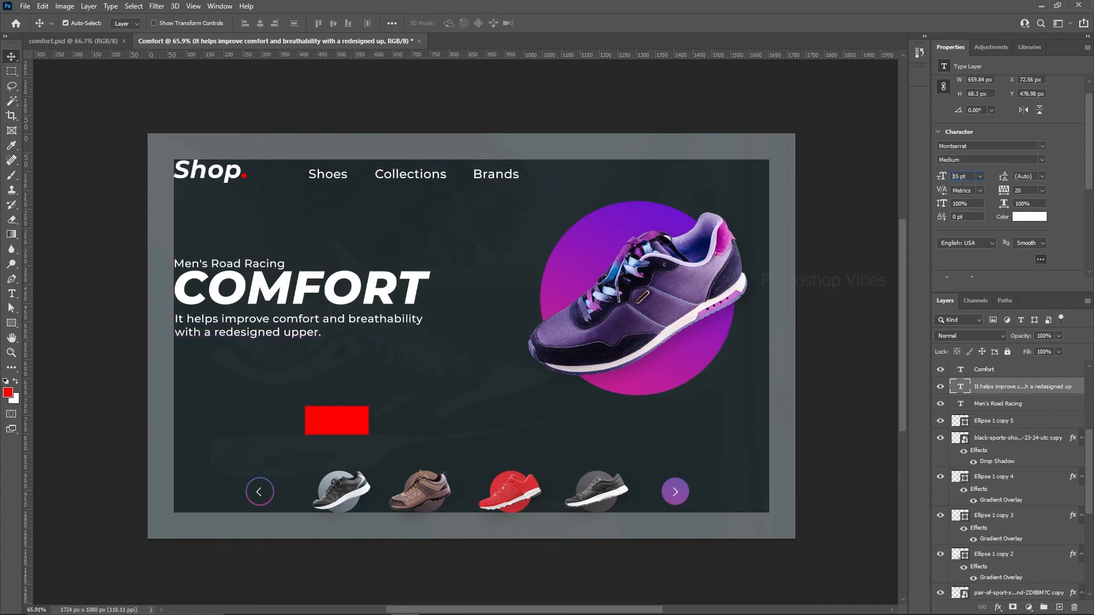
{"action": "key", "text": "Return"}
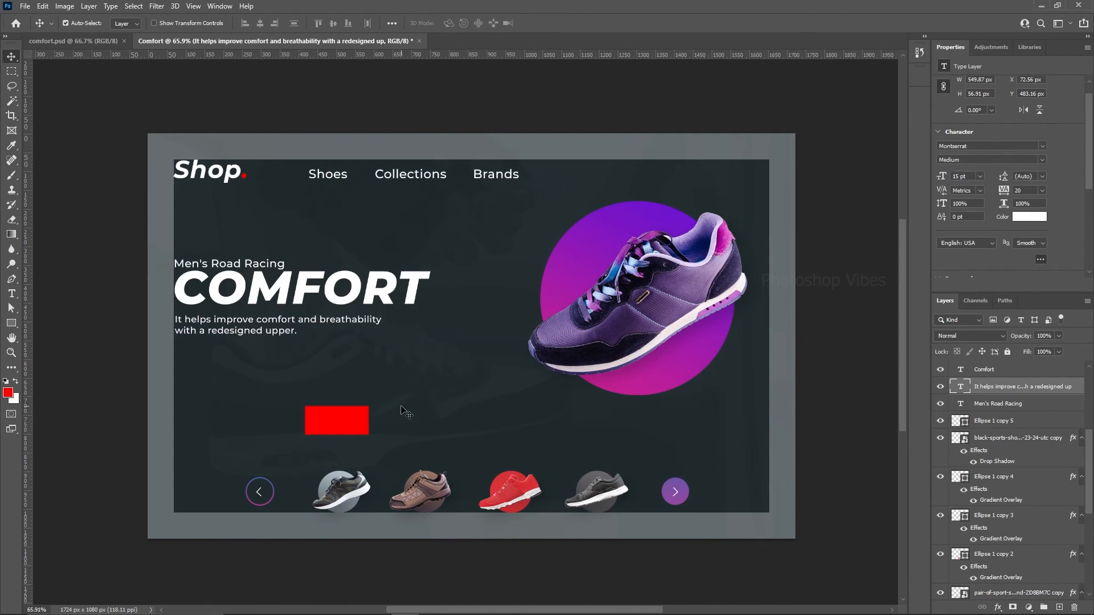
{"action": "key", "text": "Down"}
Step: Change the description's text color to grey #adadad by lowering its brightness to 68%
{"action": "left_click", "coordinate": [1030, 217]}
{"action": "left_click_drag", "start_coordinate": [438, 186], "coordinate": [587, 199]}
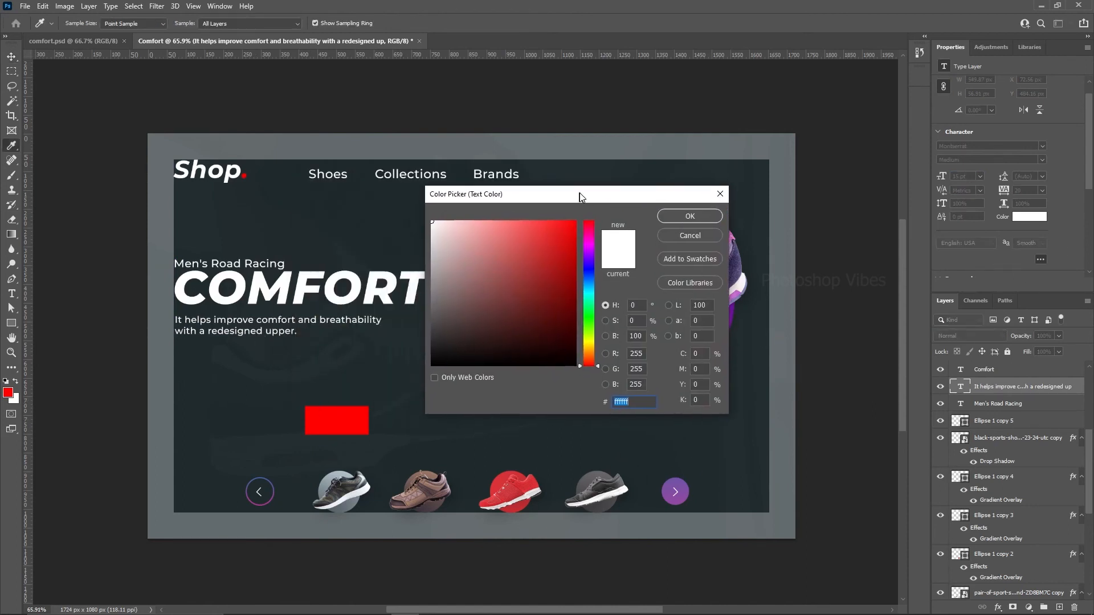
{"action": "left_click", "coordinate": [608, 334]}
{"action": "left_click_drag", "start_coordinate": [590, 255], "coordinate": [588, 265]}
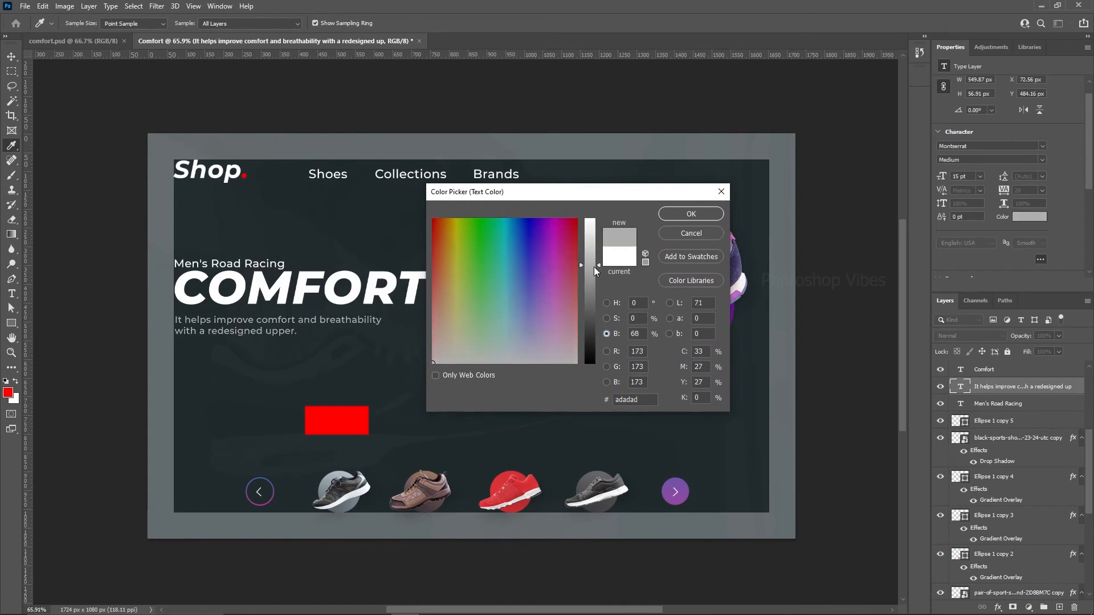
{"action": "left_click", "coordinate": [684, 214]}
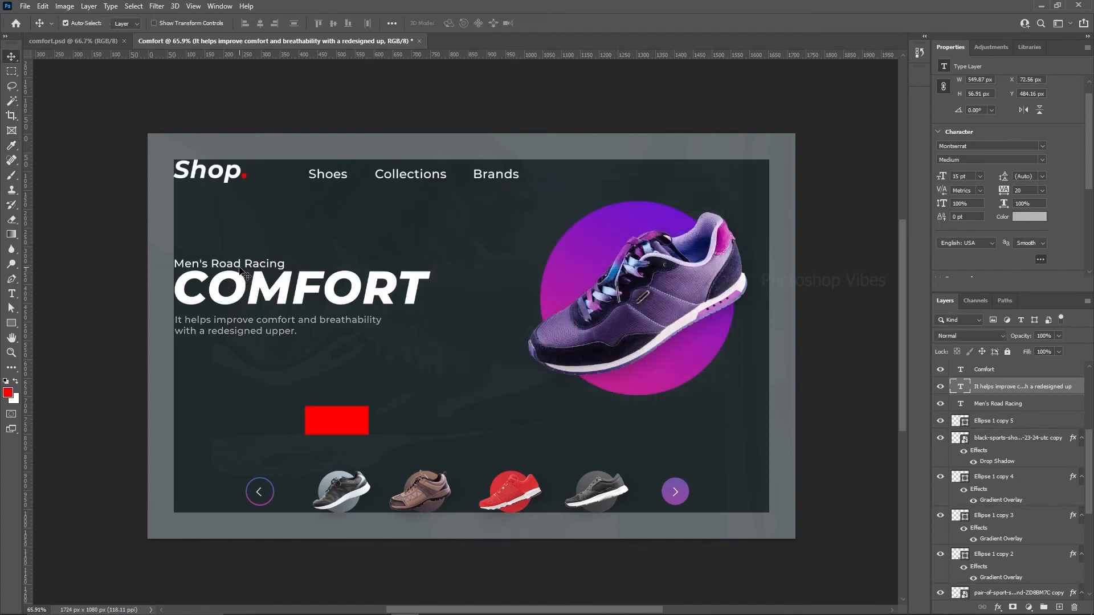
Step: Change the text color of "Men's Road Racing" to light grey
{"action": "left_click", "coordinate": [242, 270]}
{"action": "left_click", "coordinate": [1028, 217]}
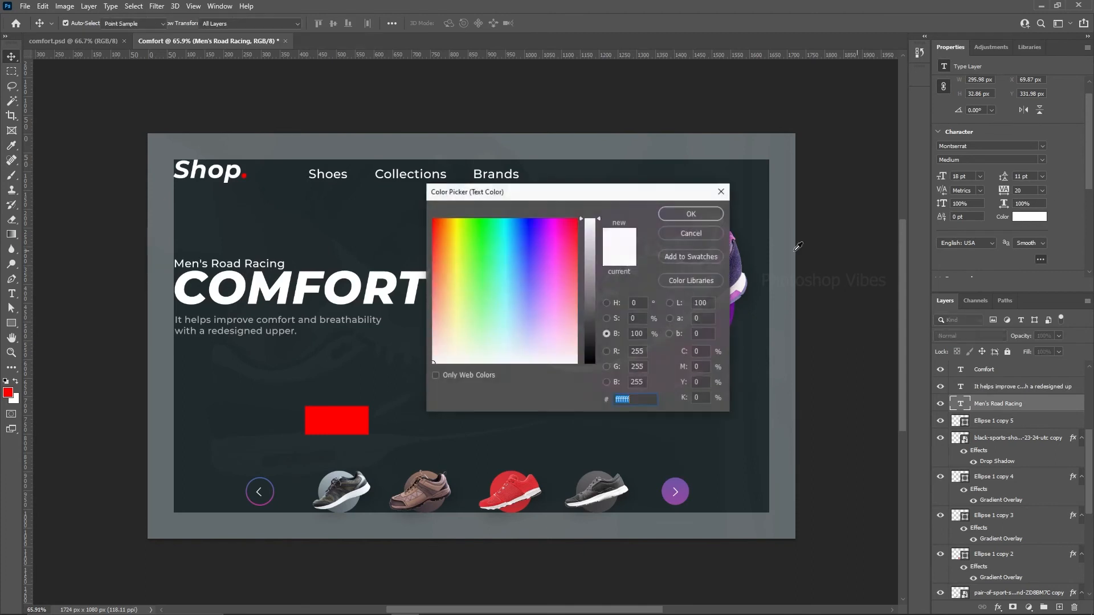
{"action": "left_click", "coordinate": [591, 253]}
{"action": "left_click", "coordinate": [667, 215]}
Step: Change the text color of the Shoes, Collections and Brands navigation items to light grey and deselect them
{"action": "left_click", "coordinate": [327, 176]}
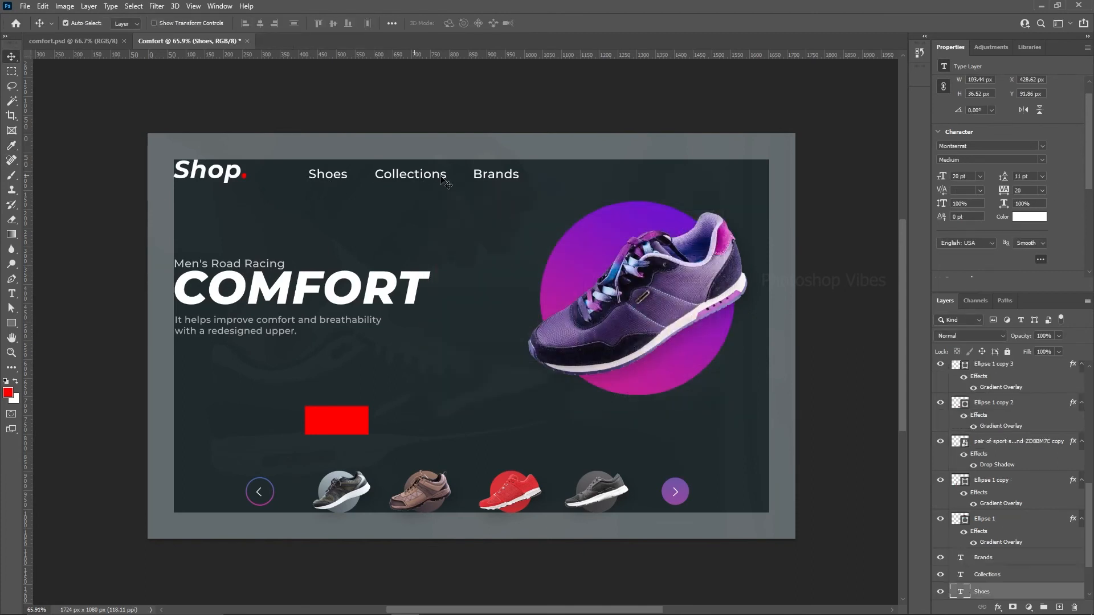
{"action": "left_click", "coordinate": [430, 178], "text": "shift"}
{"action": "left_click", "coordinate": [501, 180], "text": "shift"}
{"action": "scroll", "coordinate": [945, 524], "scroll_direction": "down", "scroll_amount": 2}
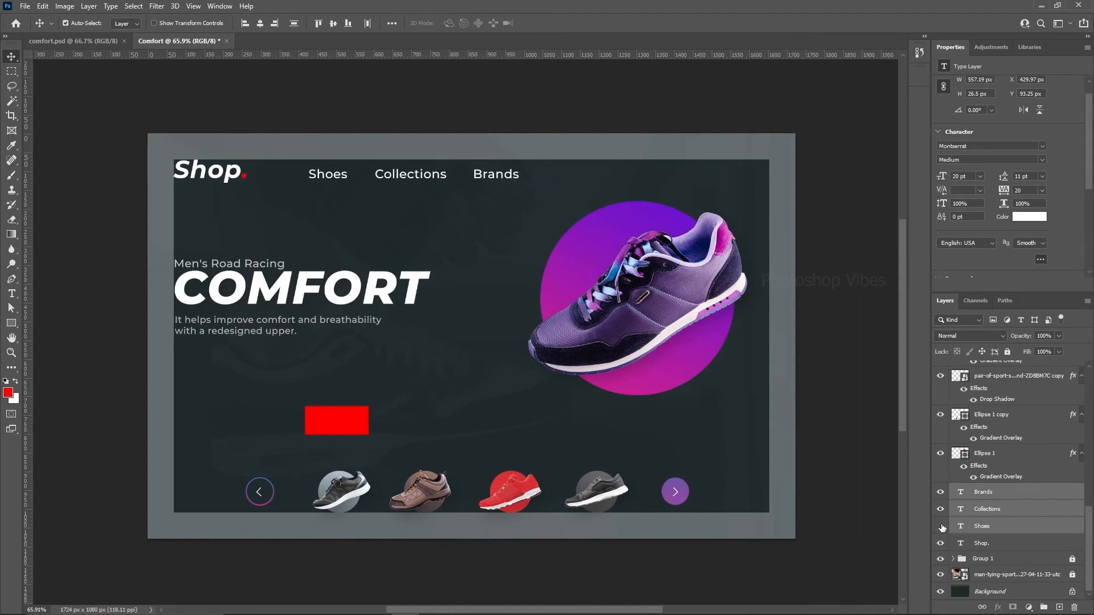
{"action": "left_click", "coordinate": [940, 526]}
{"action": "left_click", "coordinate": [941, 526]}
{"action": "left_click", "coordinate": [1023, 220]}
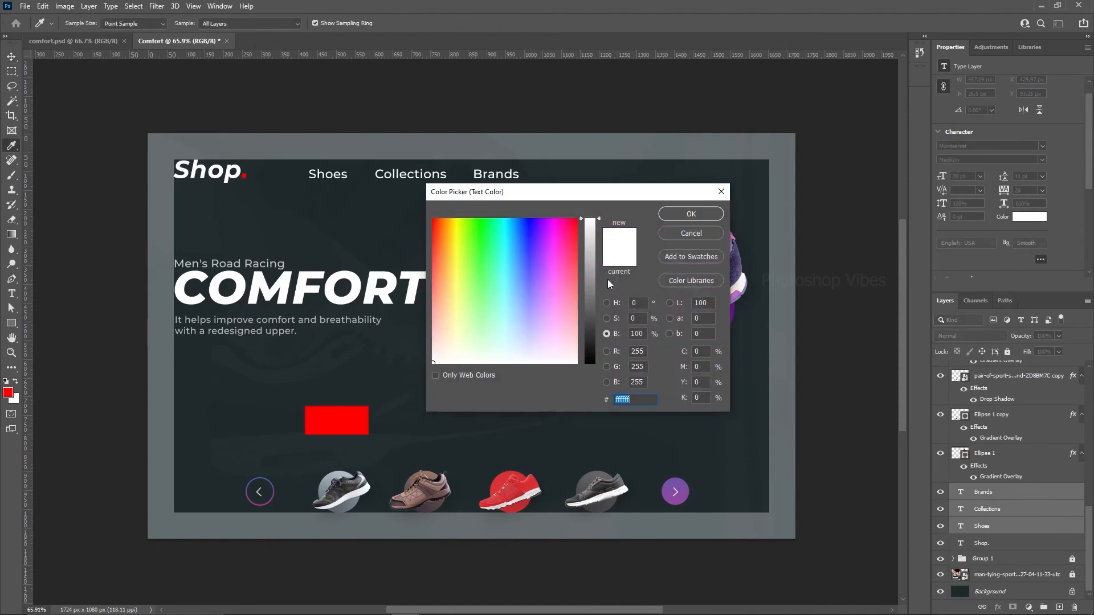
{"action": "left_click", "coordinate": [693, 219]}
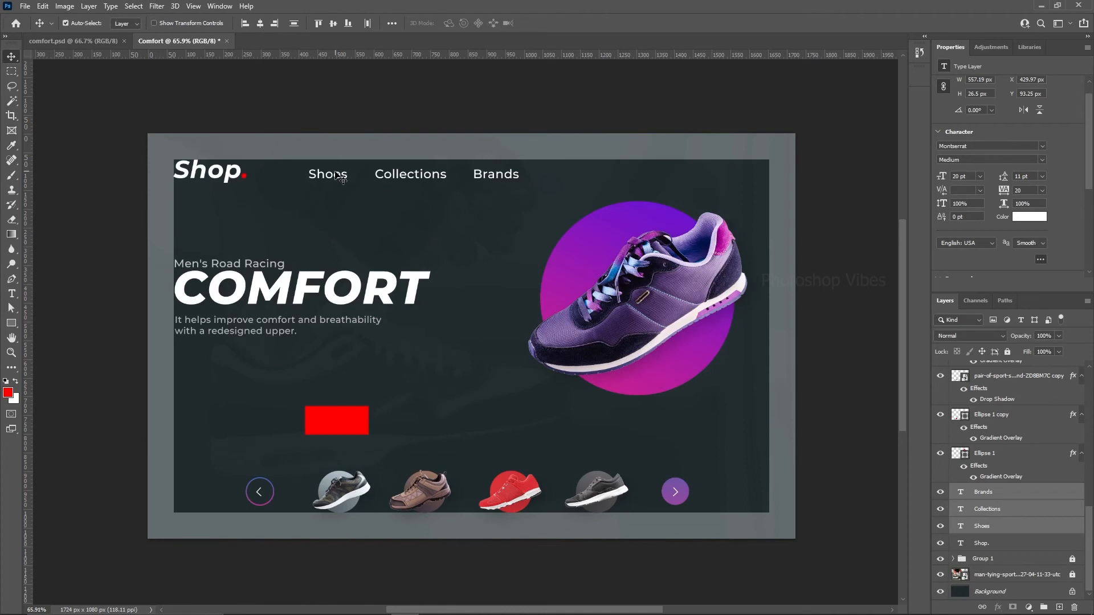
{"action": "left_click", "coordinate": [1028, 220]}
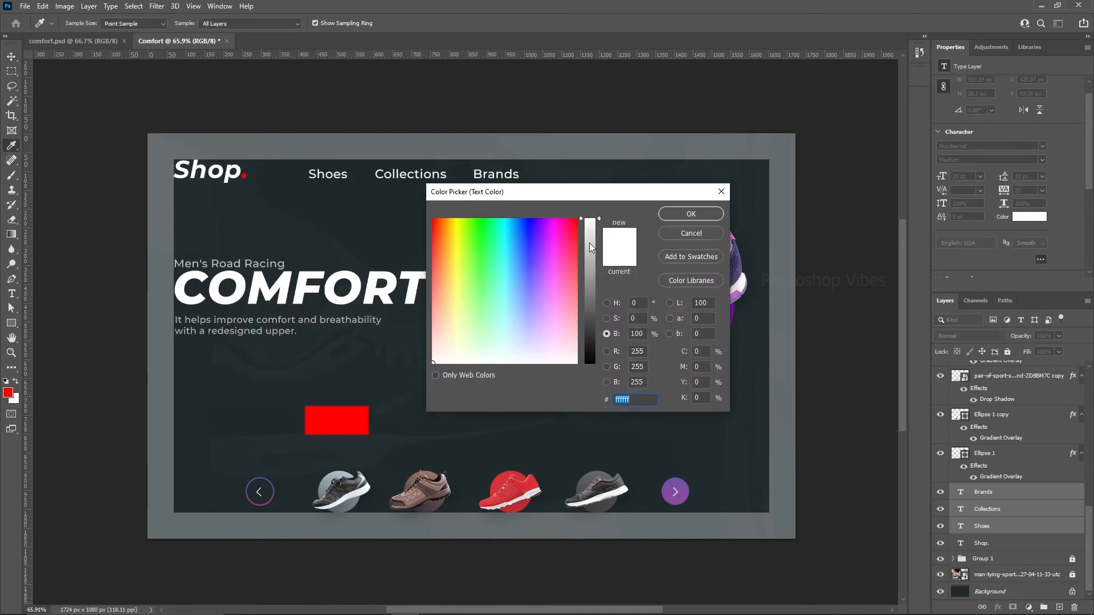
{"action": "left_click_drag", "start_coordinate": [589, 242], "coordinate": [590, 257]}
{"action": "left_click", "coordinate": [691, 213]}
{"action": "key", "text": "v"}
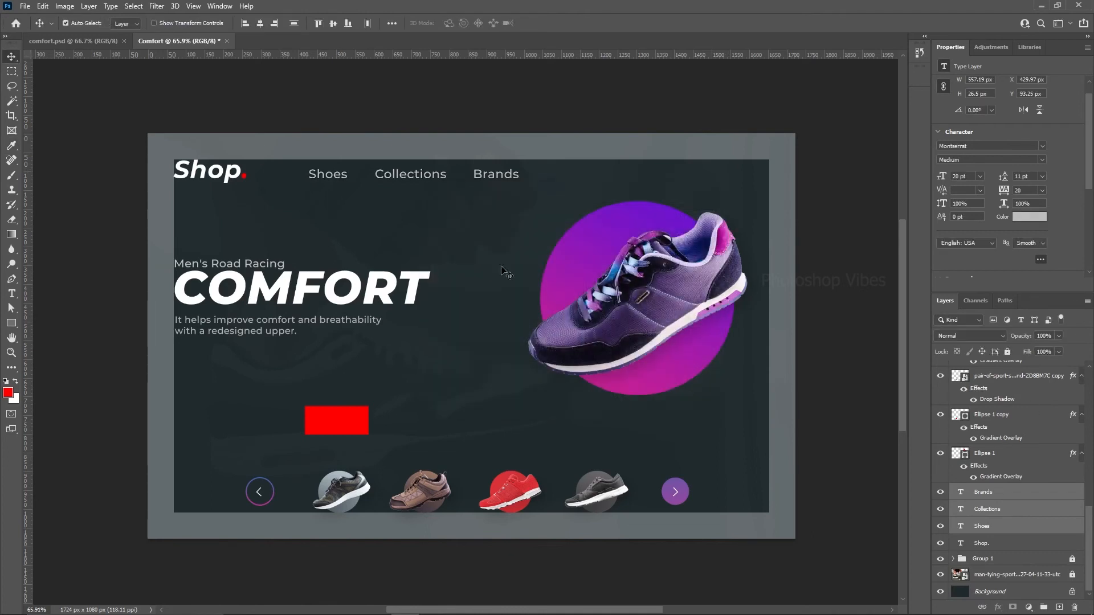
{"action": "left_click", "coordinate": [359, 365]}
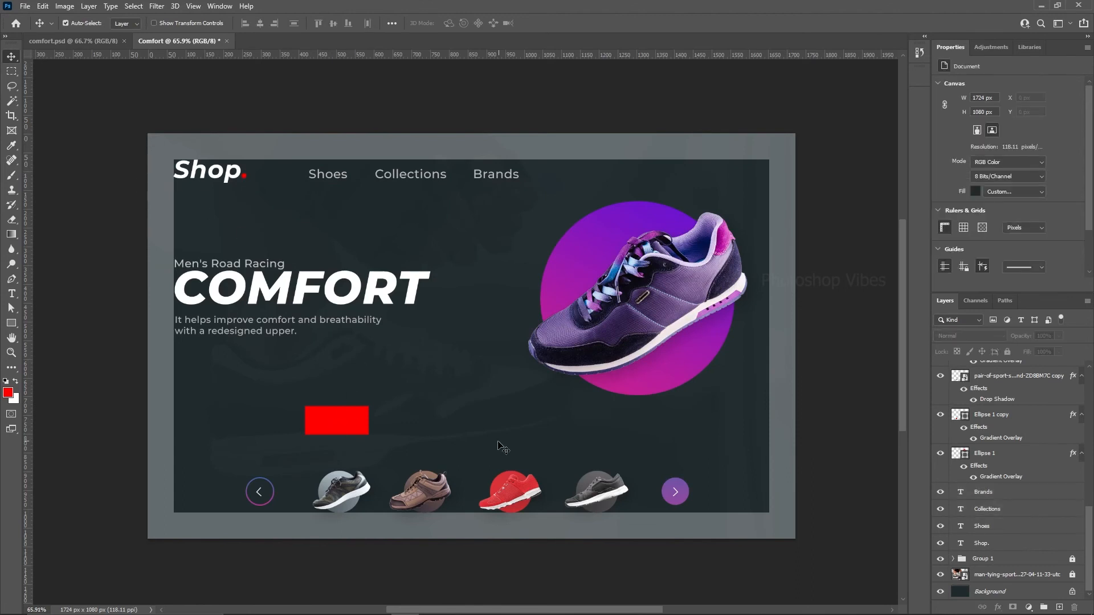
Step: Draw a red rectangle about 303 × 72 px with a 100 px corner radius setting below the description, aligned to its left edge
{"action": "left_click", "coordinate": [11, 323]}
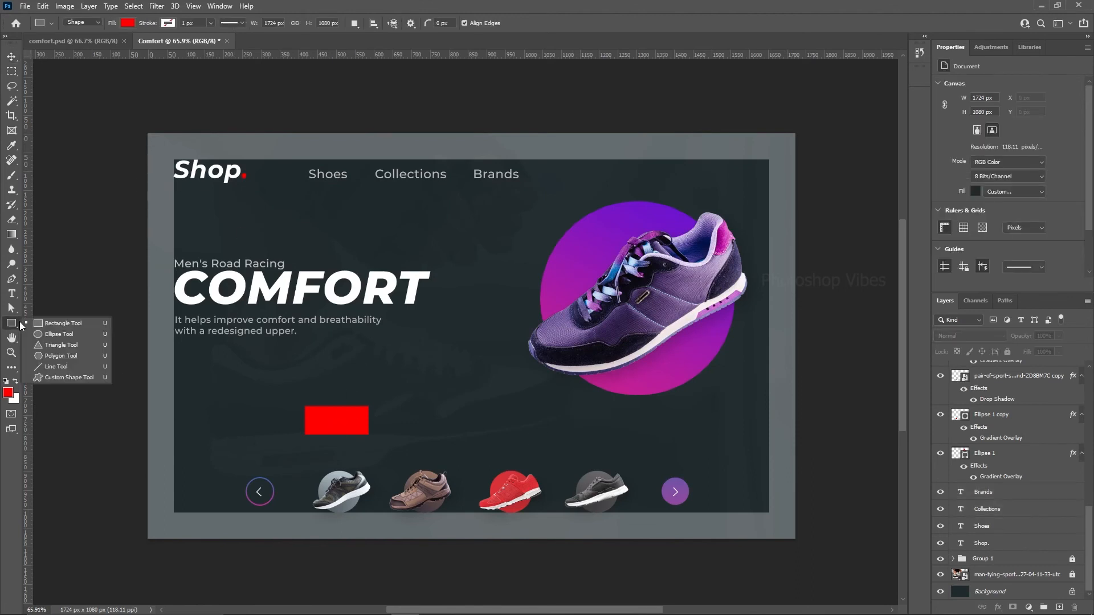
{"action": "left_click", "coordinate": [53, 324]}
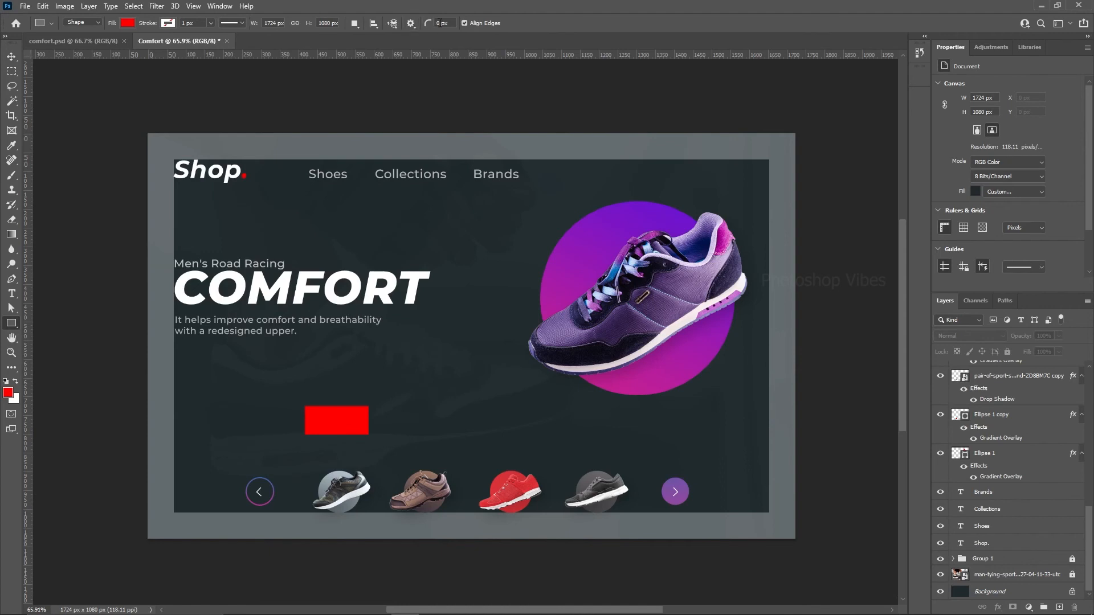
{"action": "type", "text": "100"}
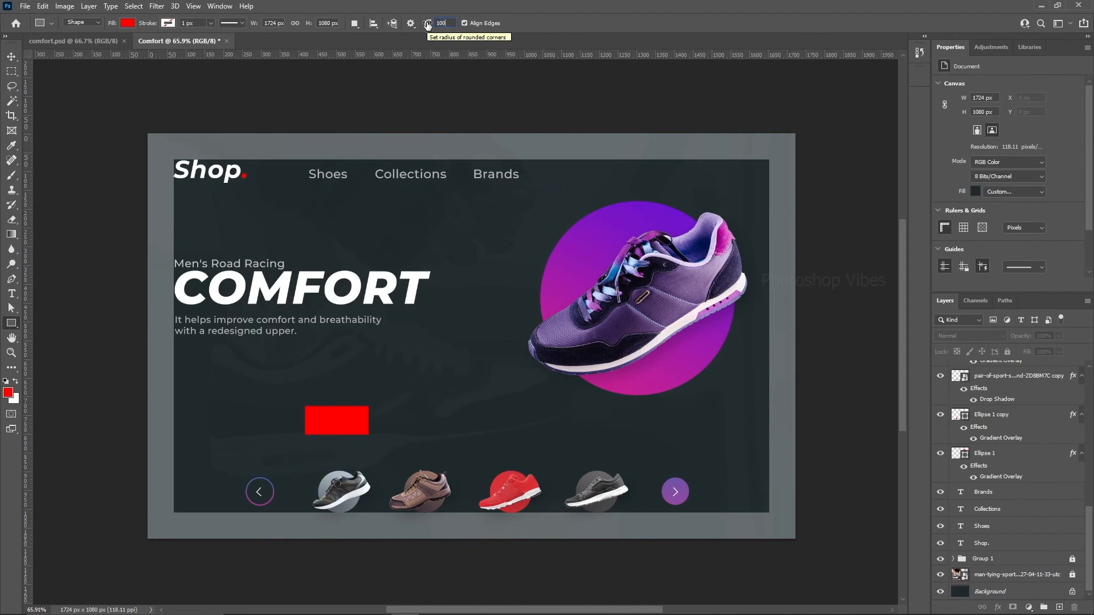
{"action": "key", "text": "Return"}
{"action": "left_click_drag", "start_coordinate": [200, 359], "coordinate": [315, 386]}
{"action": "left_click", "coordinate": [17, 57]}
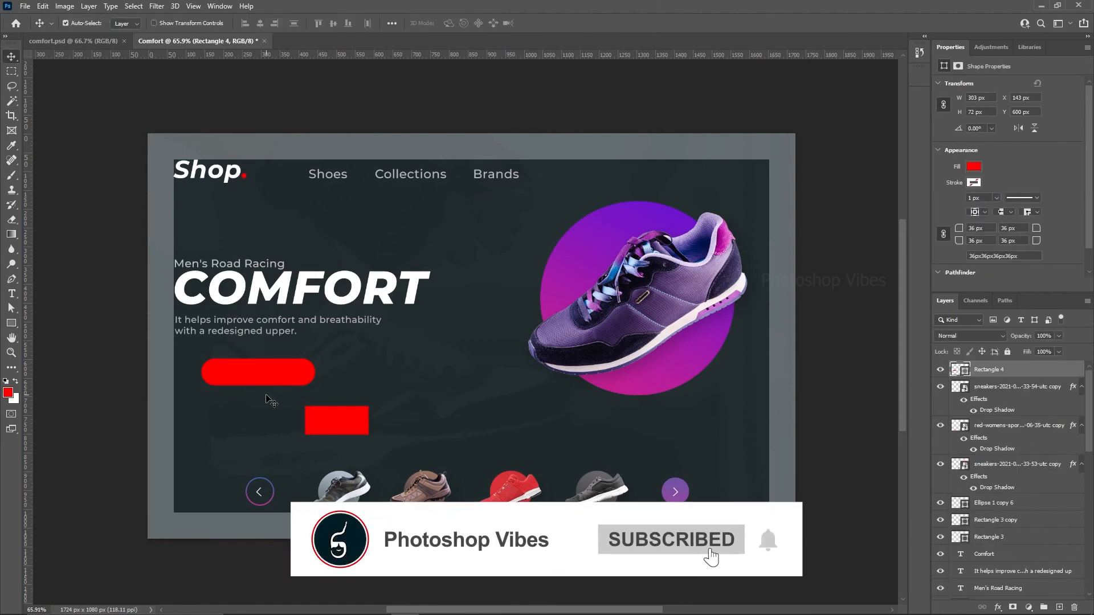
{"action": "left_click_drag", "start_coordinate": [252, 371], "coordinate": [224, 358]}
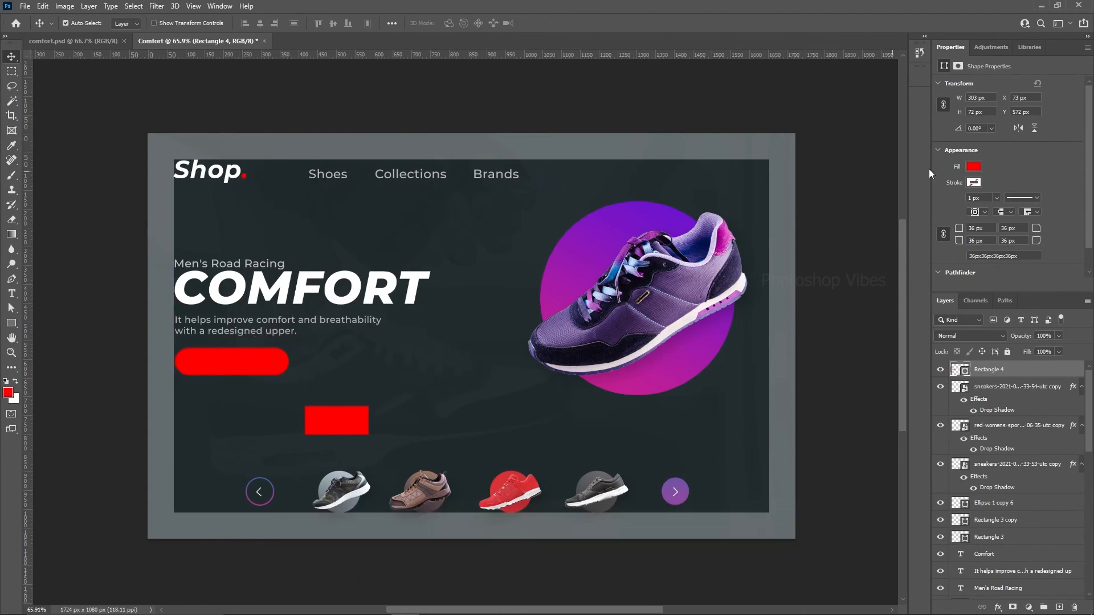
Step: Try the saved pink-to-blue gradient as the rounded button's fill
{"action": "left_click", "coordinate": [974, 167]}
{"action": "left_click", "coordinate": [981, 189]}
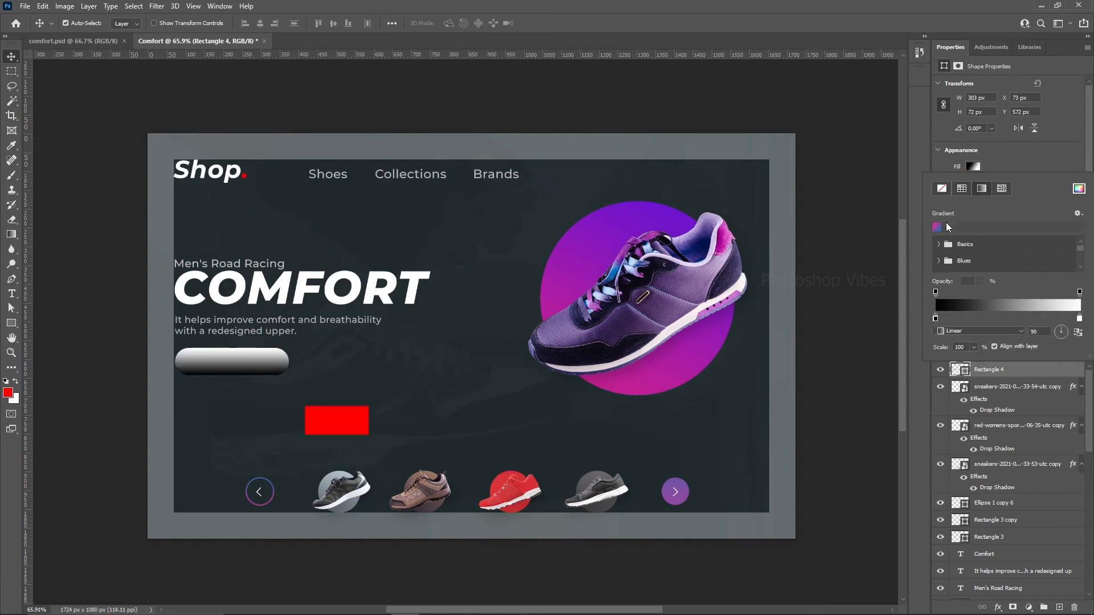
{"action": "left_click", "coordinate": [935, 226]}
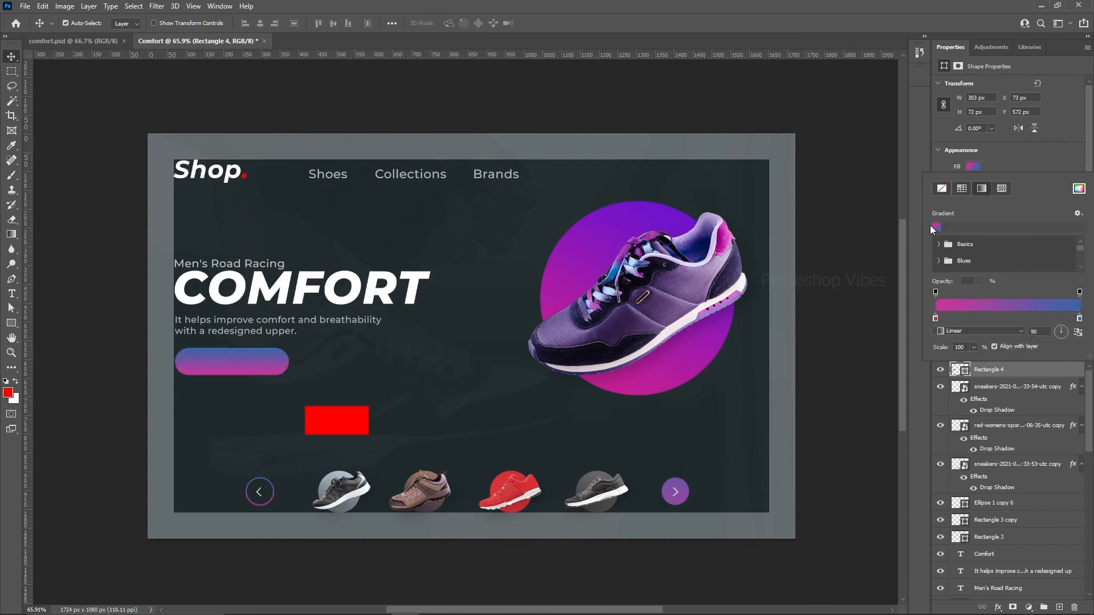
Step: Change the rounded button's fill to a solid bright pink
{"action": "left_click", "coordinate": [962, 188]}
{"action": "left_click", "coordinate": [1052, 227]}
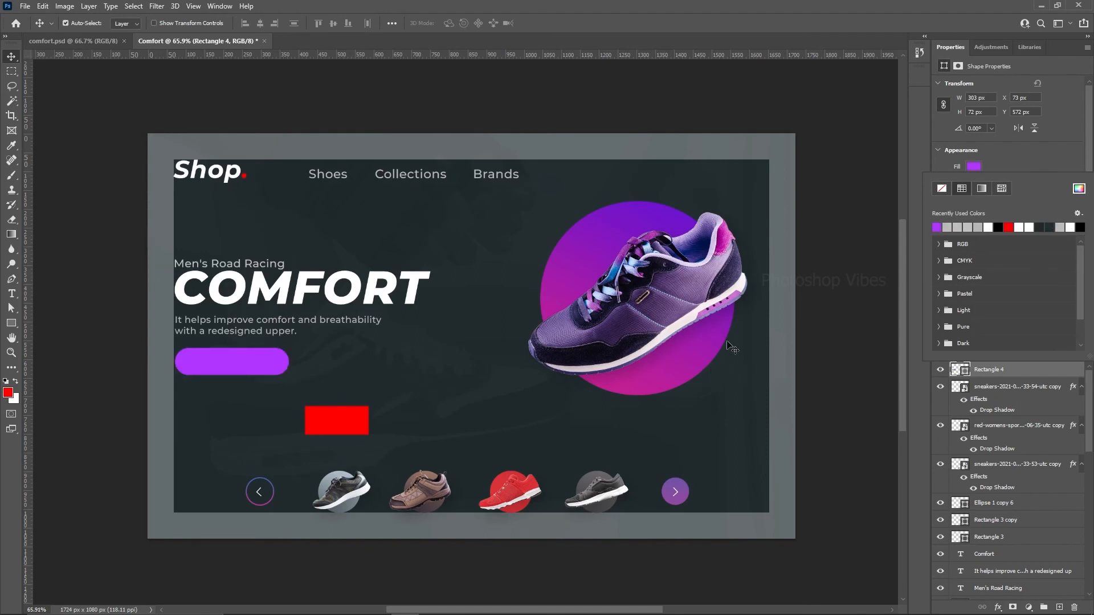
{"action": "left_click", "coordinate": [1079, 189]}
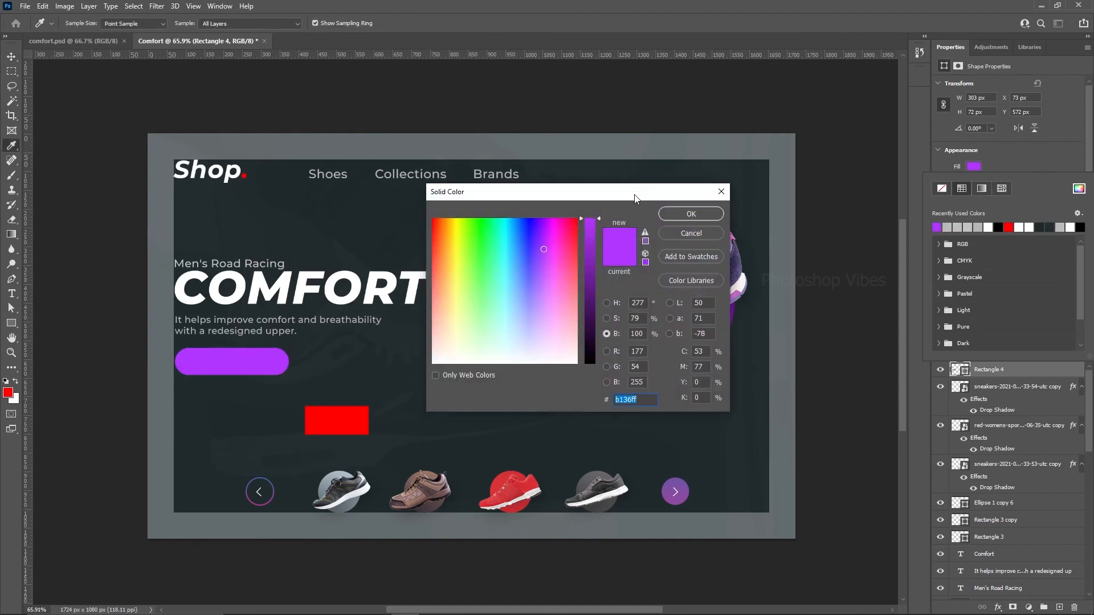
{"action": "left_click_drag", "start_coordinate": [634, 195], "coordinate": [551, 195]}
{"action": "left_click", "coordinate": [723, 239]}
{"action": "left_click_drag", "start_coordinate": [505, 251], "coordinate": [506, 230]}
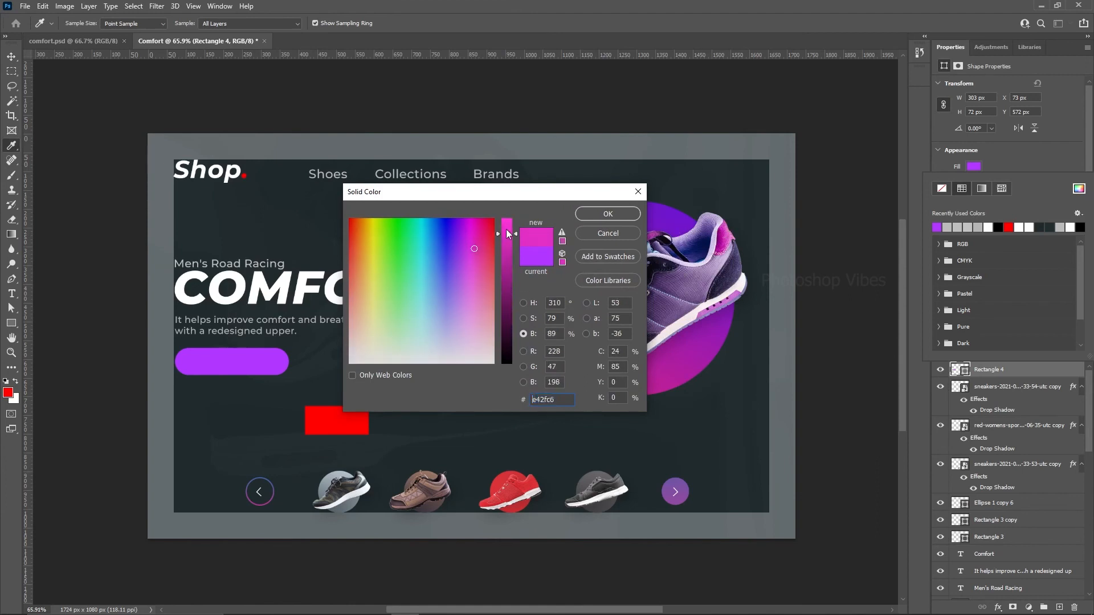
{"action": "left_click", "coordinate": [598, 212]}
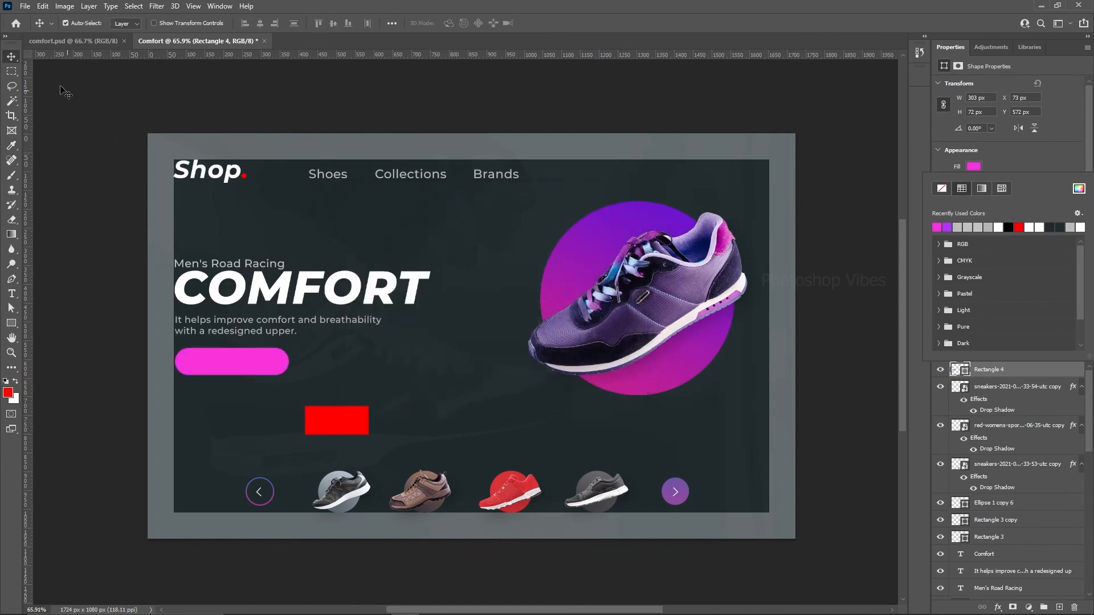
{"action": "left_click", "coordinate": [11, 57]}
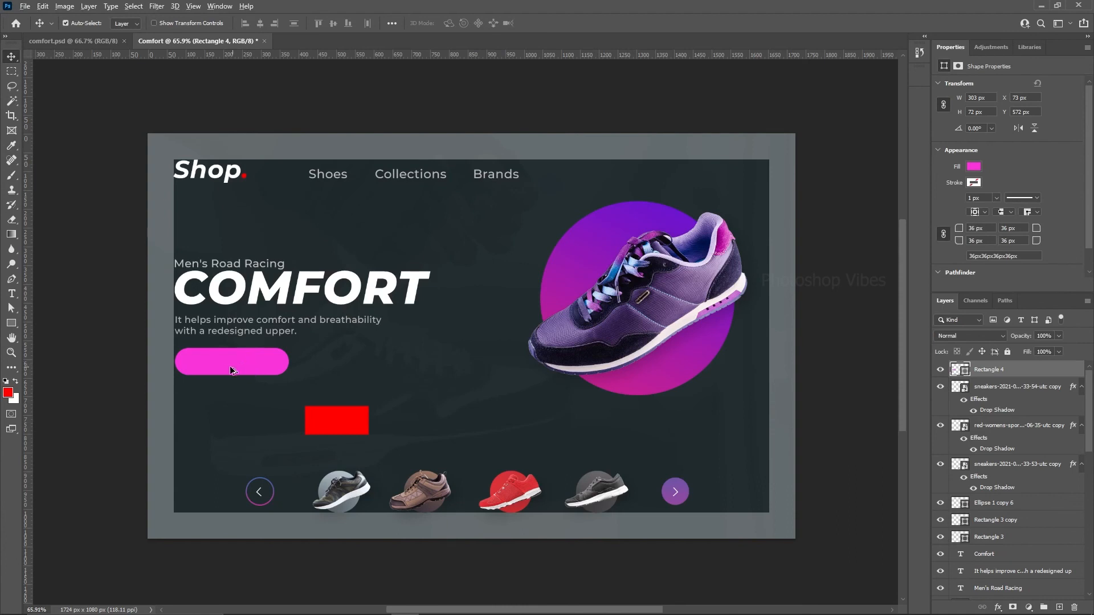
Step: Duplicate the pink button beside the original under the description and remove the copy's fill
{"action": "left_click_drag", "start_coordinate": [247, 361], "coordinate": [359, 368]}
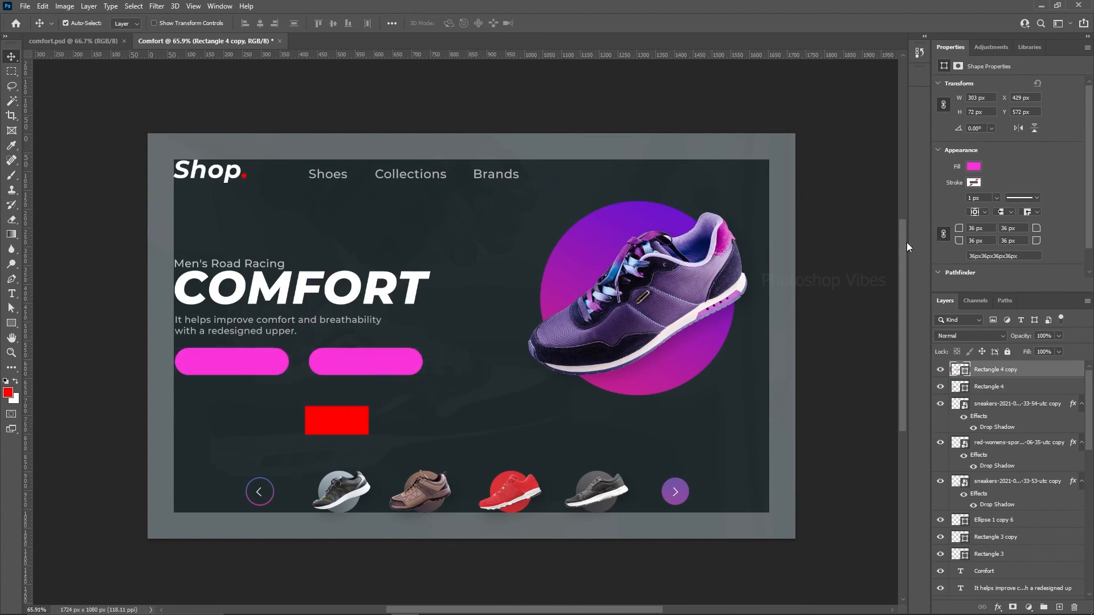
{"action": "left_click", "coordinate": [972, 167]}
{"action": "left_click", "coordinate": [942, 187]}
Step: Give the unfilled button copy a pink stroke 2 px wide
{"action": "left_click", "coordinate": [973, 183]}
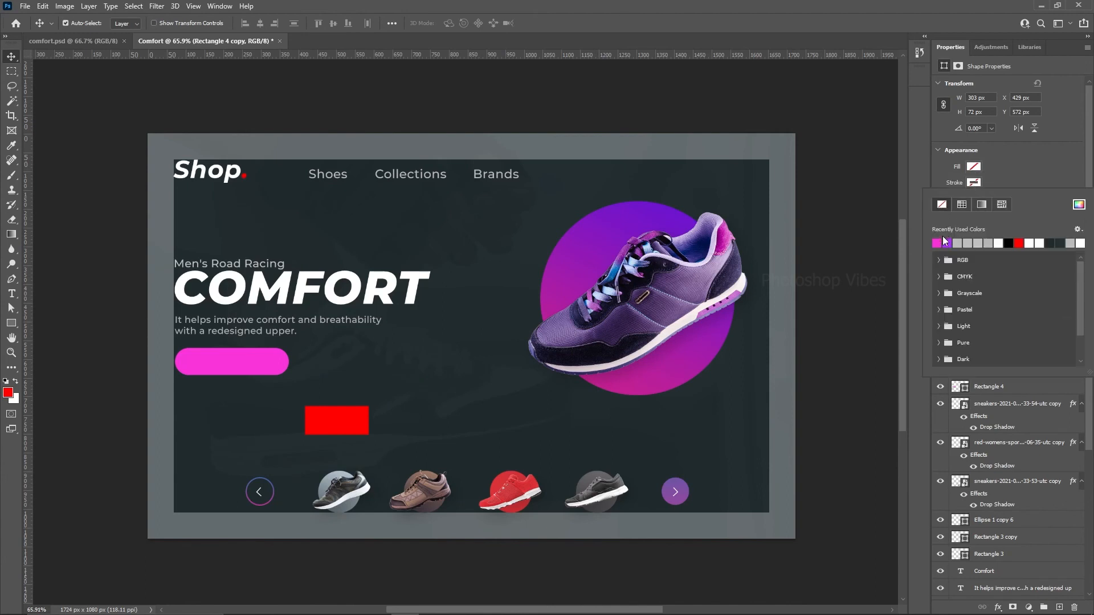
{"action": "left_click", "coordinate": [944, 241]}
{"action": "left_click", "coordinate": [1016, 180]}
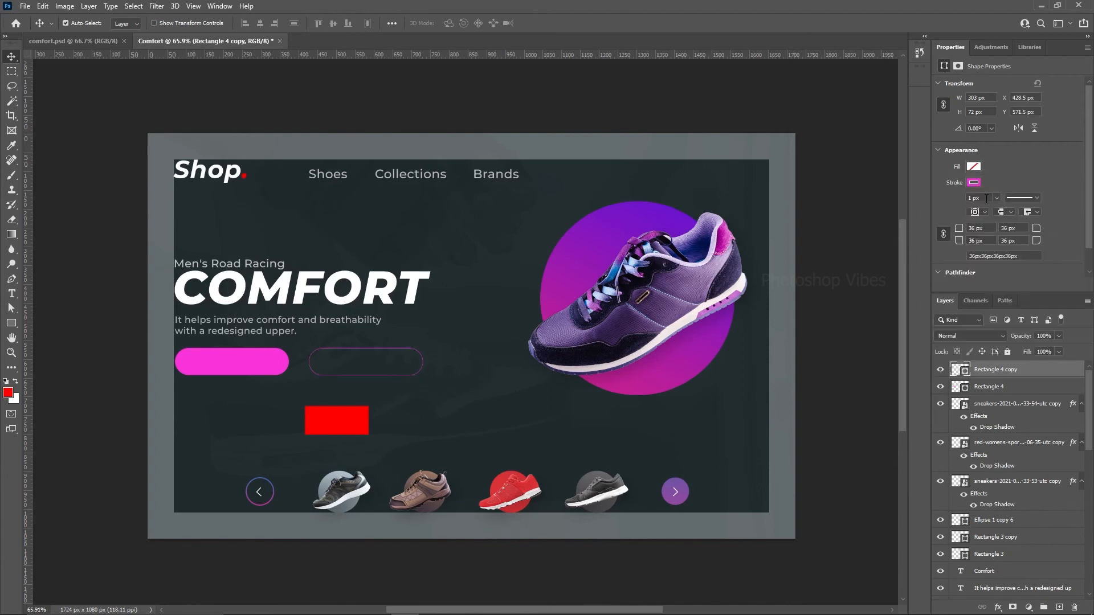
{"action": "key", "text": "Return"}
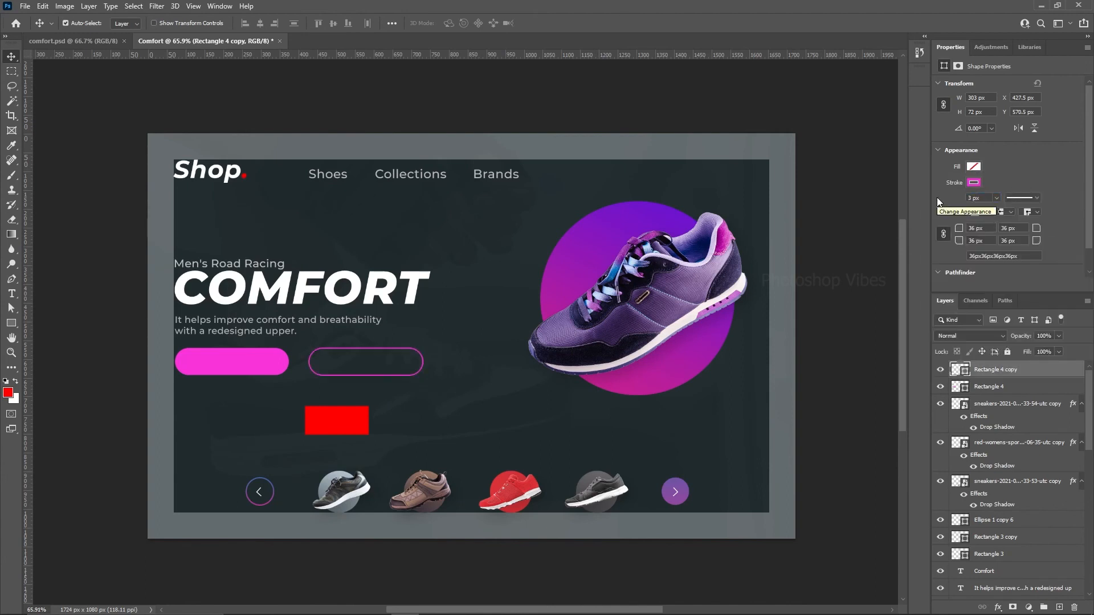
{"action": "left_click_drag", "start_coordinate": [980, 198], "coordinate": [935, 196]}
{"action": "type", "text": "2"}
{"action": "key", "text": "Return"}
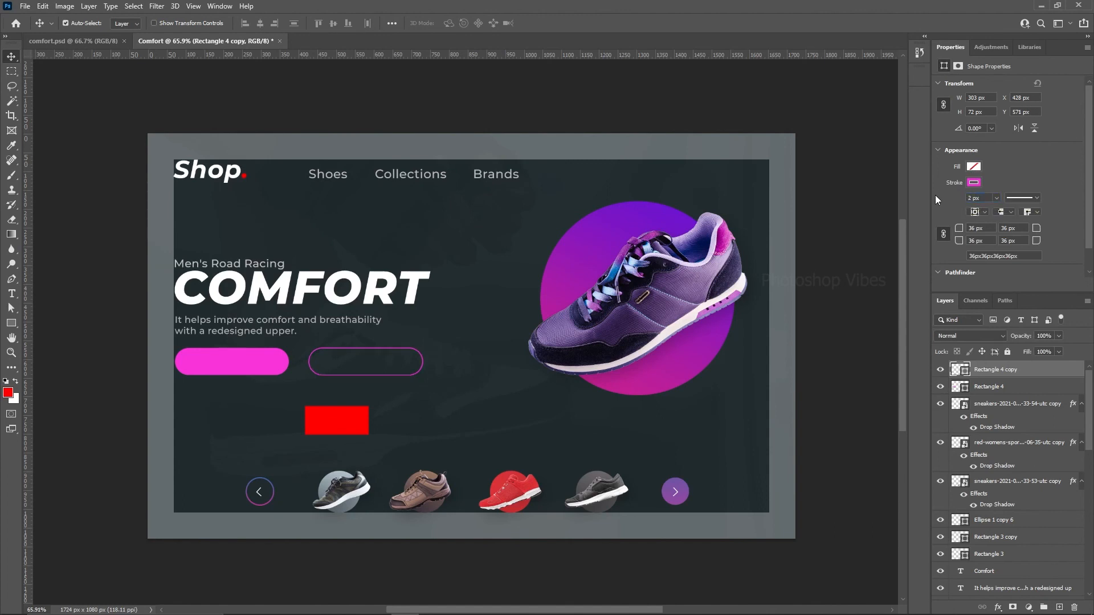
Step: Add the text "Add to cart" below the pink button and format it in All Caps
{"action": "left_click", "coordinate": [251, 370]}
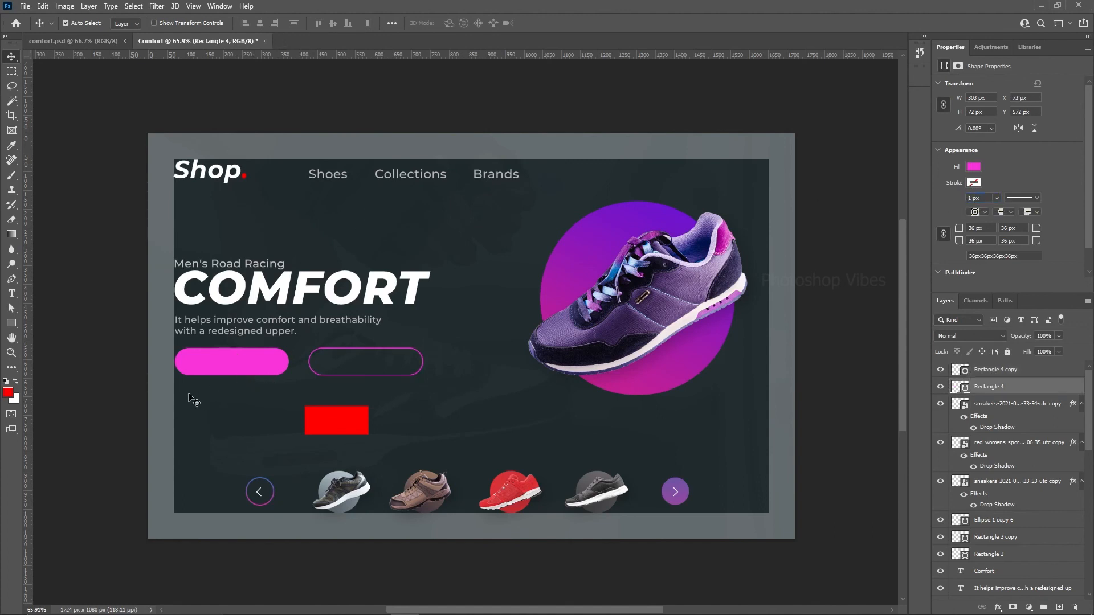
{"action": "left_click", "coordinate": [12, 294]}
{"action": "left_click", "coordinate": [225, 409]}
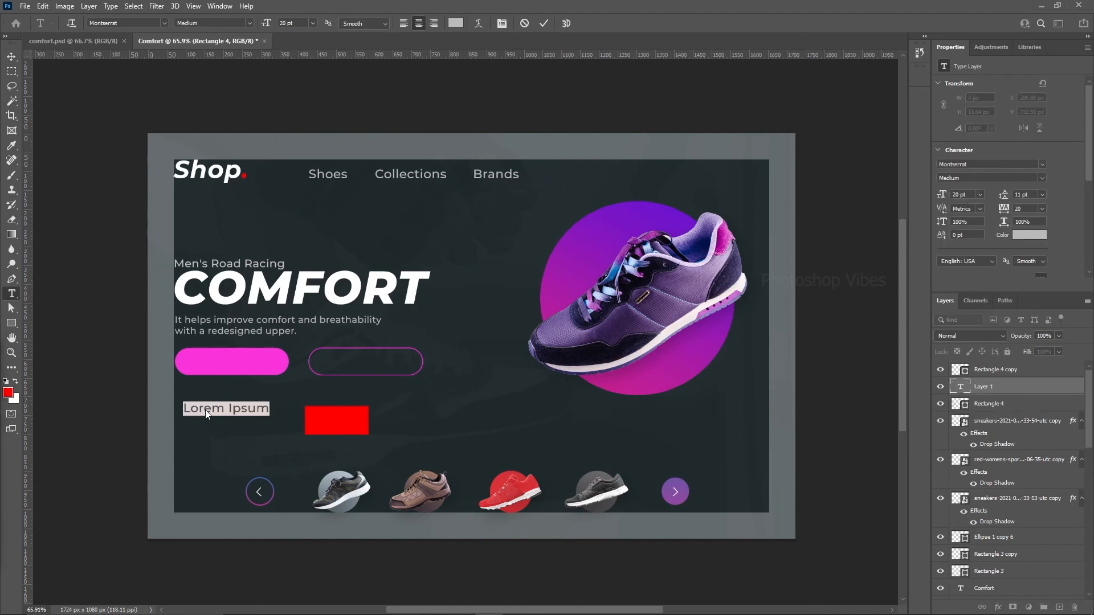
{"action": "type", "text": "Add to cart"}
{"action": "key", "text": "ctrl+a"}
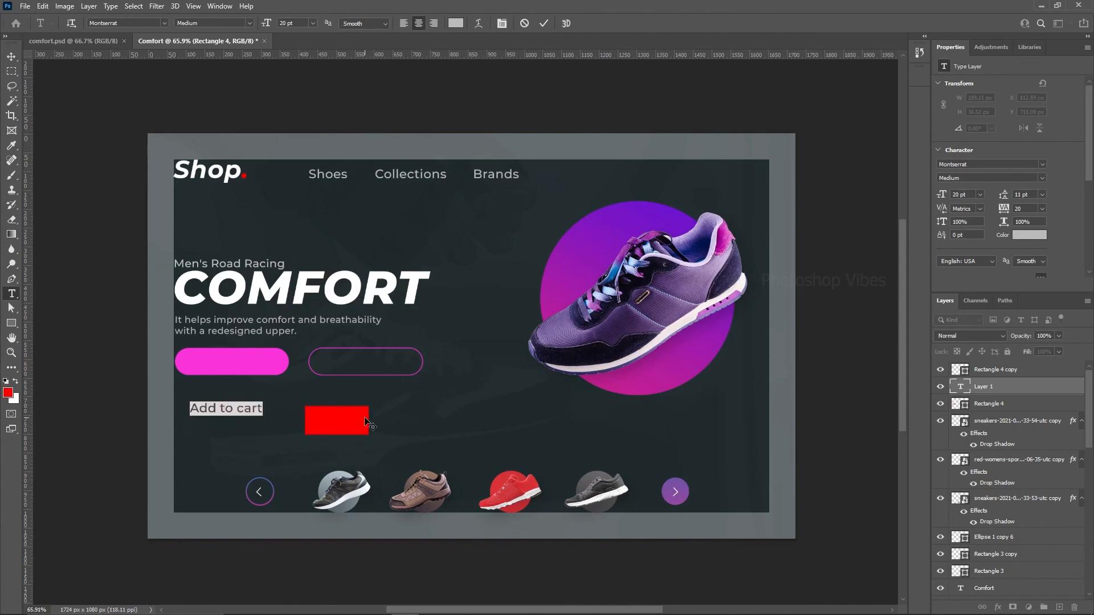
{"action": "left_click_drag", "start_coordinate": [1090, 166], "coordinate": [1086, 265]}
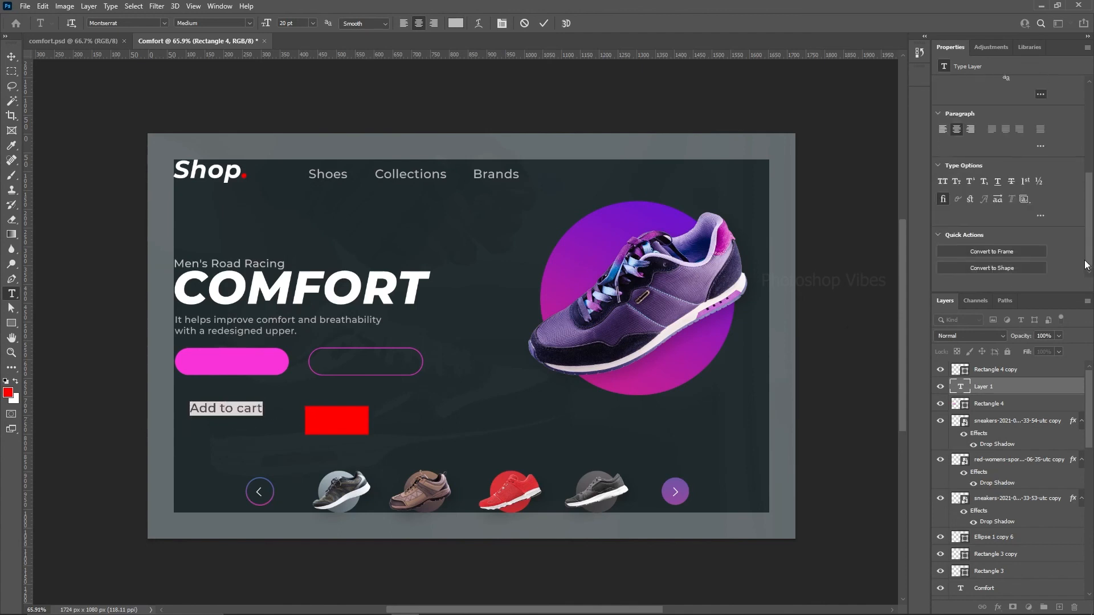
{"action": "left_click", "coordinate": [939, 177]}
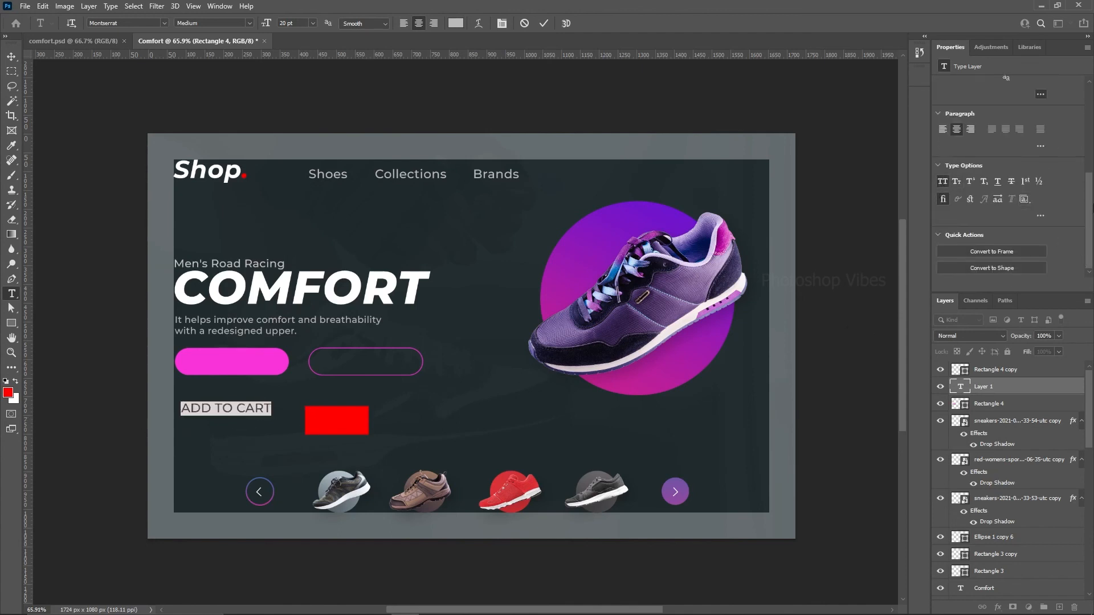
Step: Reduce the ADD TO CART text to 10 pt and move it onto the pink button
{"action": "left_click_drag", "start_coordinate": [1090, 225], "coordinate": [1079, 134]}
{"action": "left_click", "coordinate": [961, 192]}
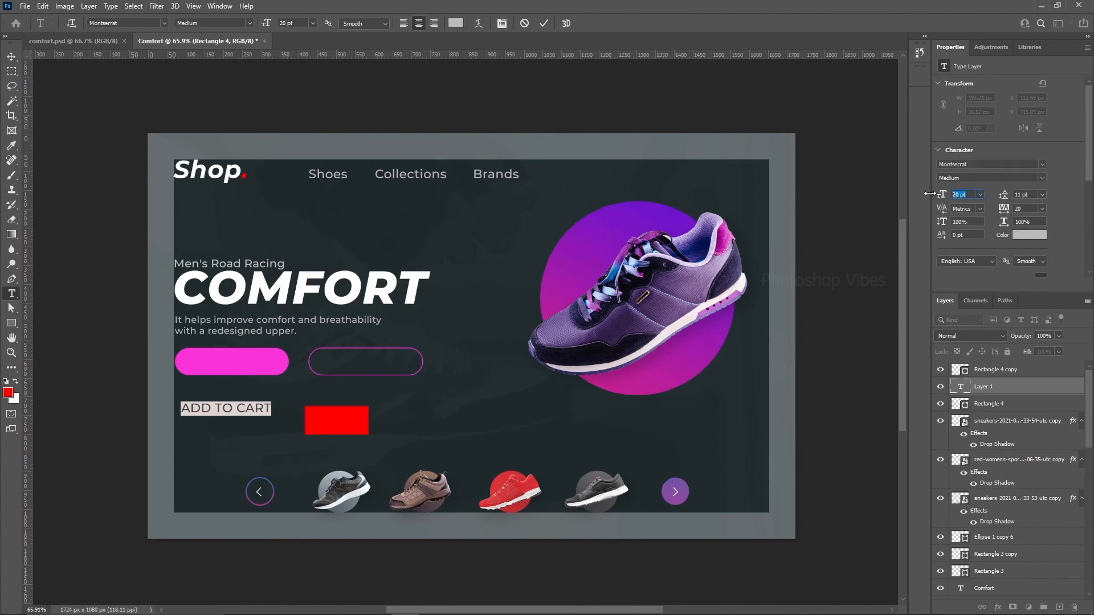
{"action": "left_click_drag", "start_coordinate": [941, 194], "coordinate": [930, 192]}
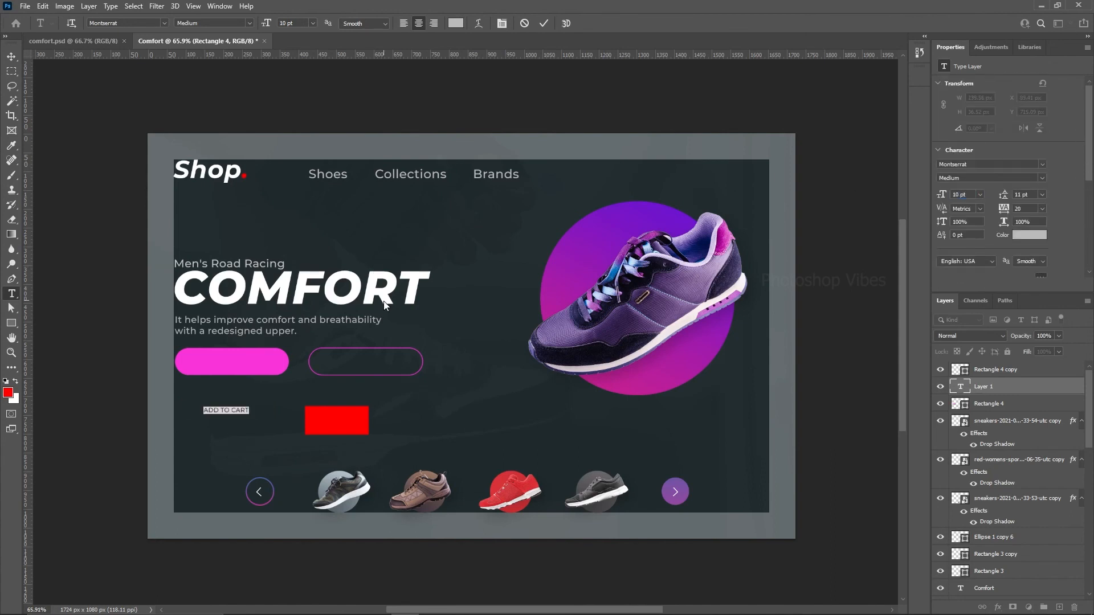
{"action": "left_click", "coordinate": [11, 57]}
{"action": "left_click_drag", "start_coordinate": [223, 408], "coordinate": [222, 362]}
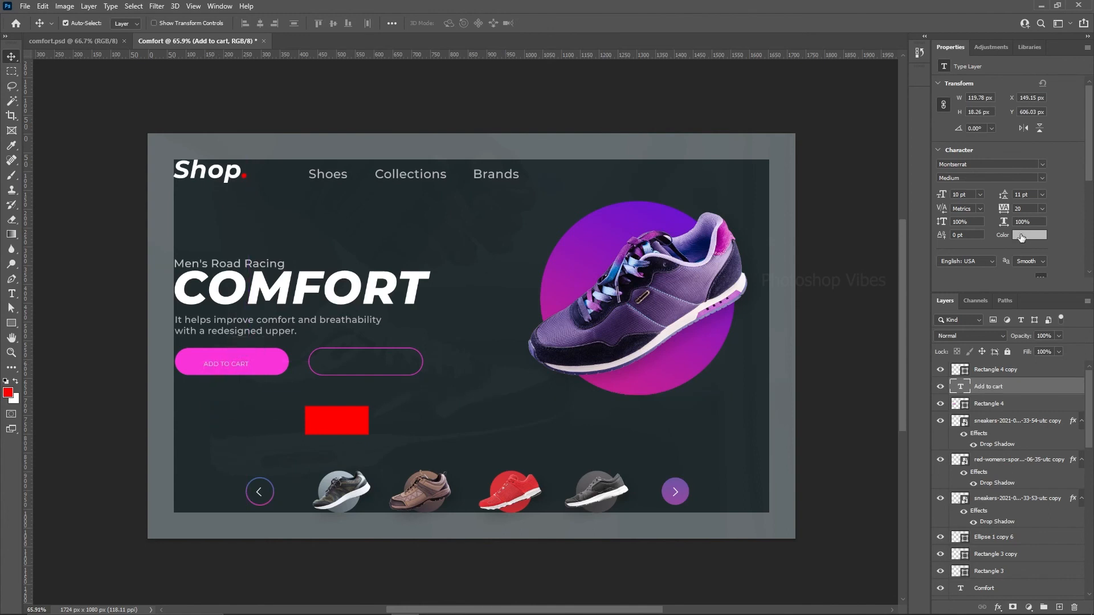
Step: Set the ADD TO CART text's font size to 15 pt and its color to white
{"action": "left_click", "coordinate": [963, 194]}
{"action": "type", "text": "15"}
{"action": "key", "text": "Return"}
{"action": "left_click", "coordinate": [1023, 235]}
{"action": "left_click_drag", "start_coordinate": [507, 257], "coordinate": [511, 195]}
{"action": "left_click", "coordinate": [605, 214]}
Step: Center the ADD TO CART text horizontally and vertically on the pink button, and deselect both
{"action": "left_click_drag", "start_coordinate": [248, 363], "coordinate": [250, 361]}
{"action": "left_click", "coordinate": [947, 407], "text": "shift"}
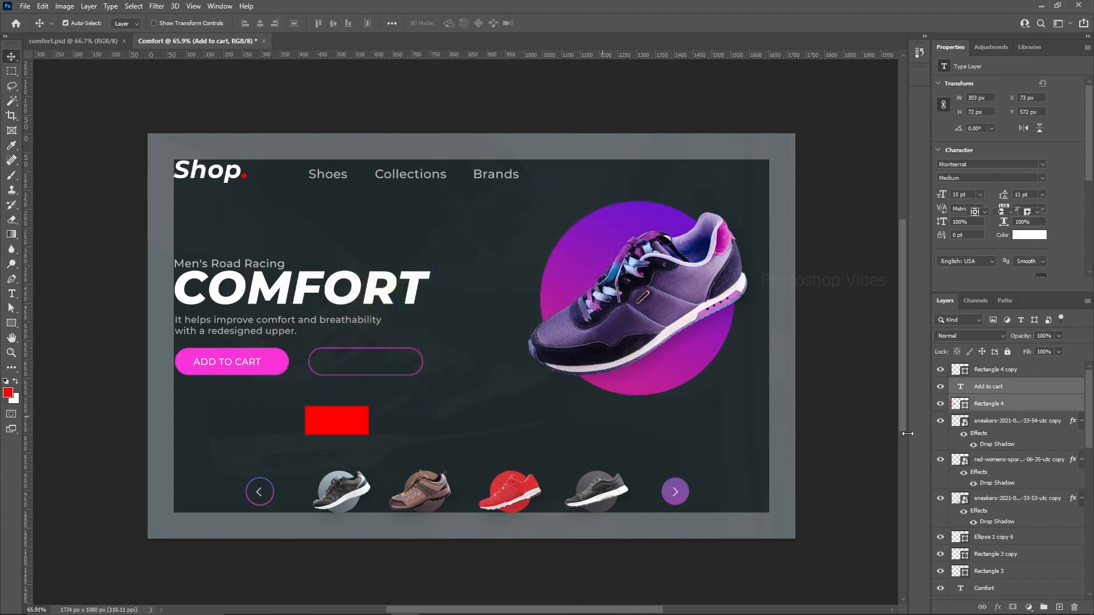
{"action": "left_click", "coordinate": [260, 23]}
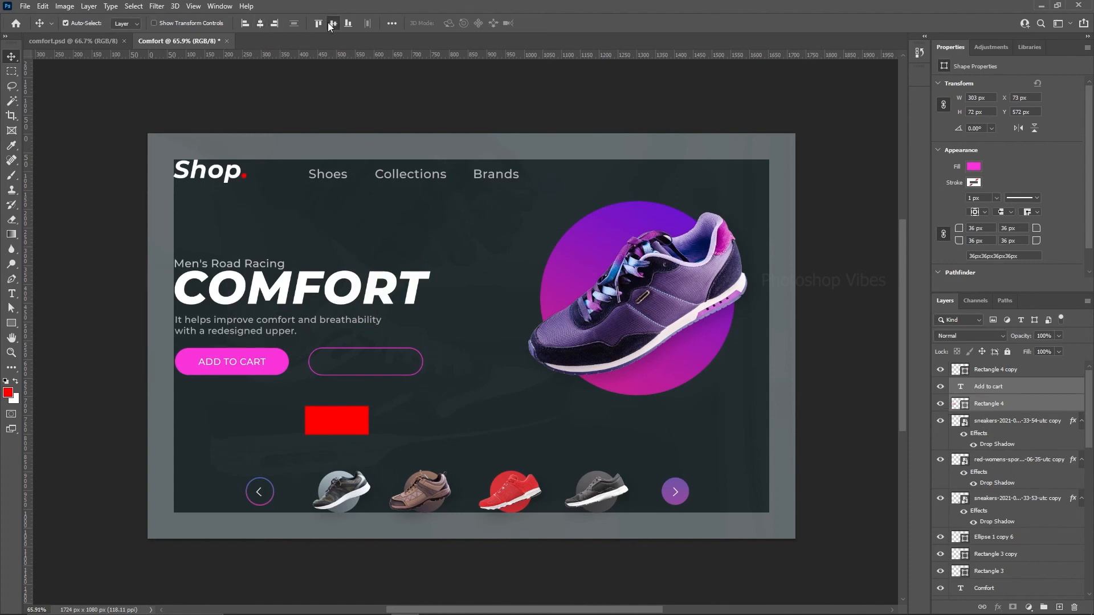
{"action": "left_click", "coordinate": [102, 261]}
Step: Duplicate the ADD TO CART label as a centered ADD TO WISH LIST label on the outlined button
{"action": "left_click_drag", "start_coordinate": [231, 364], "coordinate": [367, 365]}
{"action": "double_click", "coordinate": [363, 362]}
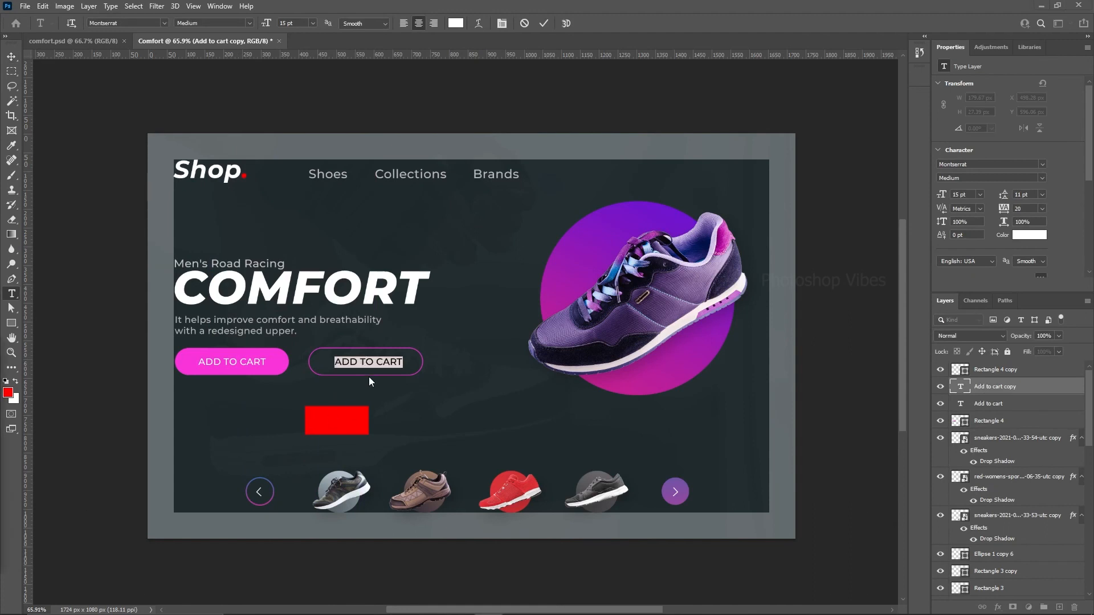
{"action": "type", "text": "ADD TO WISH LIST"}
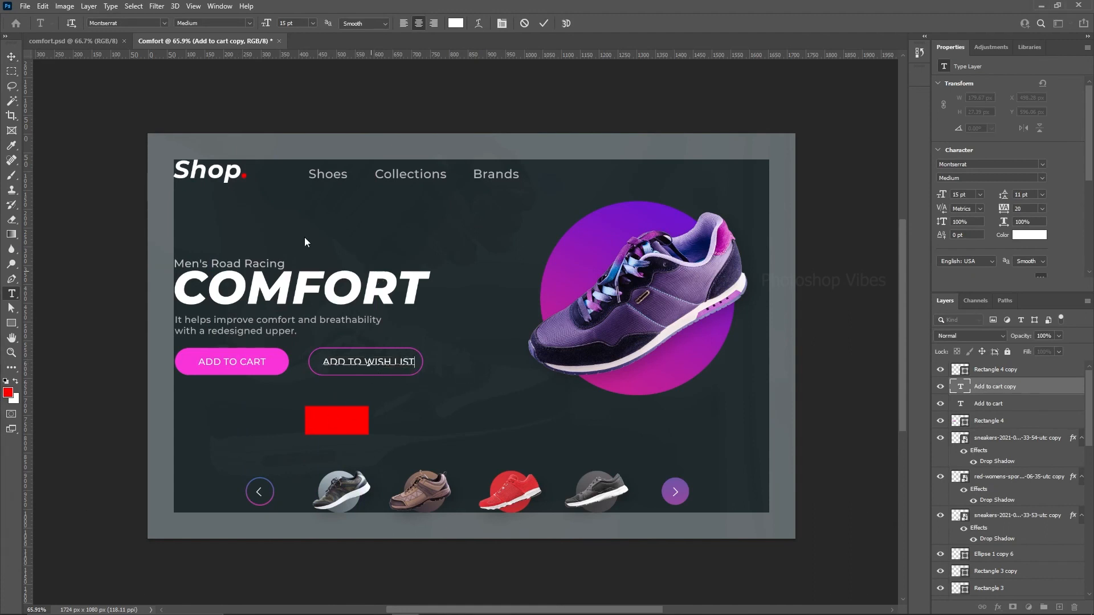
{"action": "left_click", "coordinate": [10, 55]}
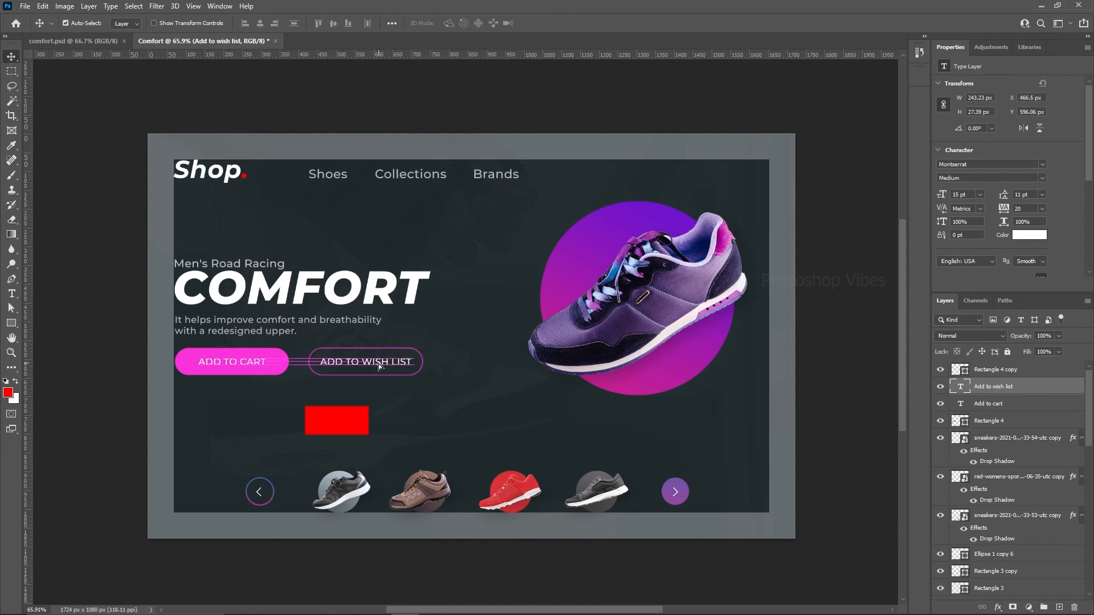
{"action": "left_click", "coordinate": [1003, 369], "text": "shift"}
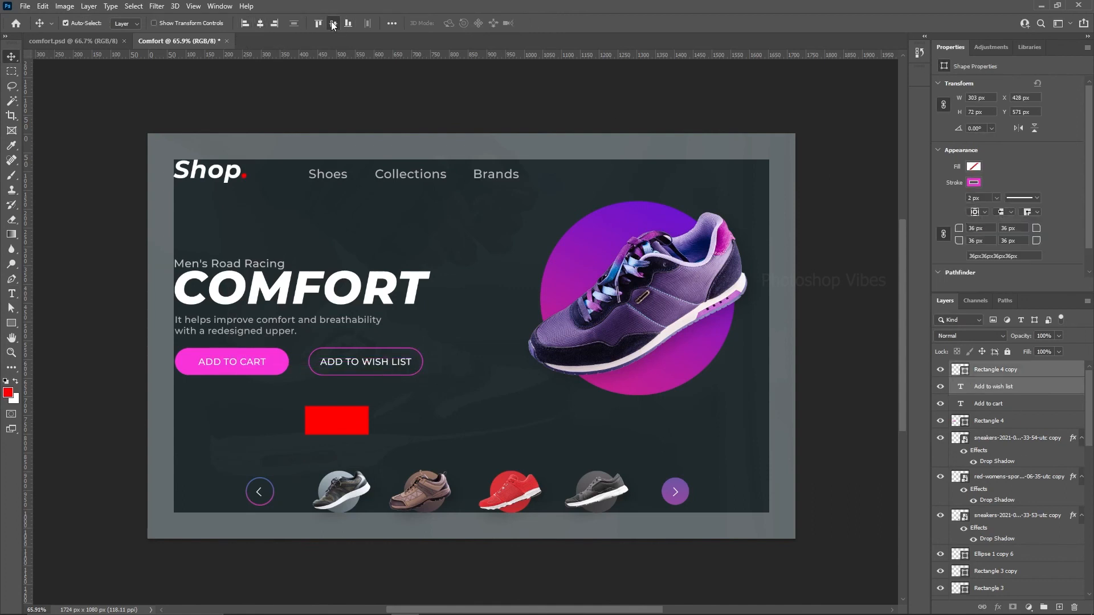
{"action": "left_click", "coordinate": [97, 244]}
Step: Set the ADD TO WISH LIST label's font size to 13 pt and deselect it
{"action": "left_click", "coordinate": [380, 364]}
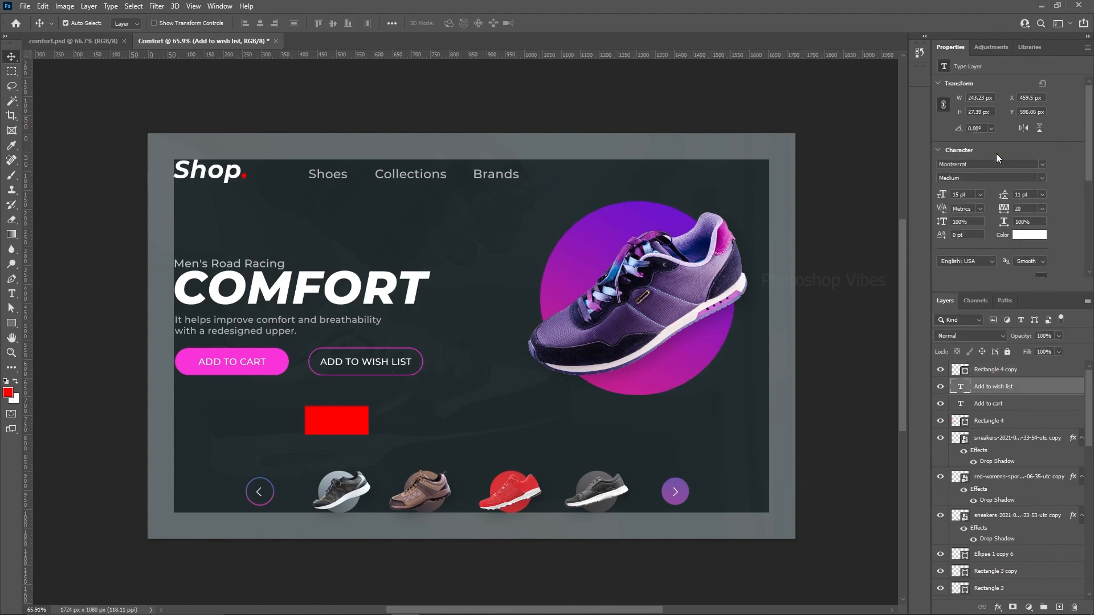
{"action": "type", "text": "12"}
{"action": "key", "text": "Return"}
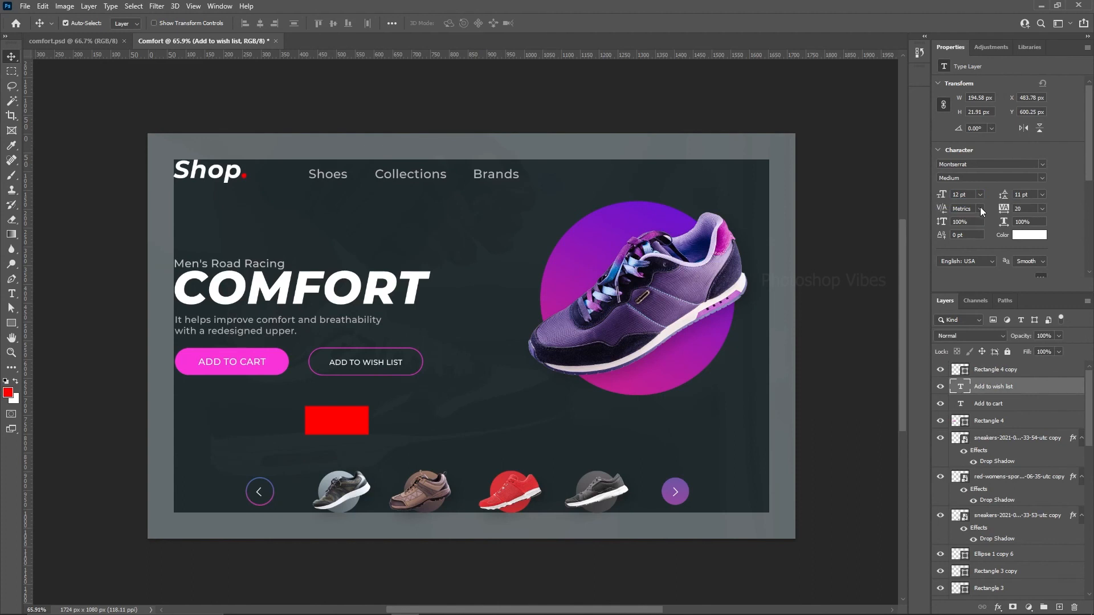
{"action": "type", "text": "13"}
{"action": "key", "text": "Return"}
{"action": "left_click", "coordinate": [105, 262]}
Step: Copy the Drop Shadow layer style from the purple sneaker and apply it to the pink ADD TO CART button shape
{"action": "left_click", "coordinate": [278, 361]}
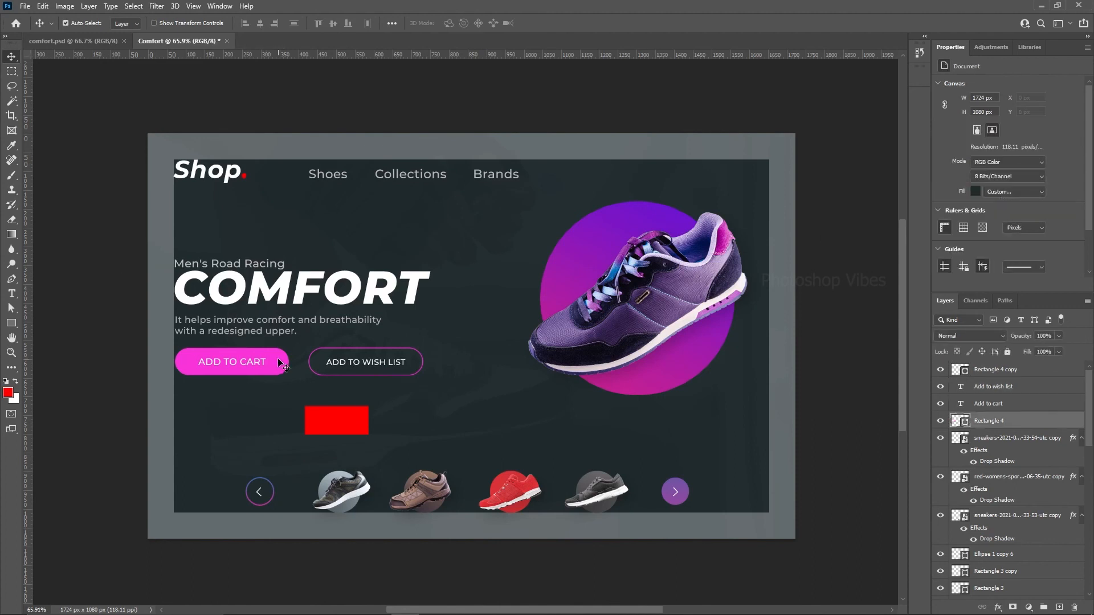
{"action": "left_click", "coordinate": [668, 300]}
{"action": "right_click", "coordinate": [1075, 437]}
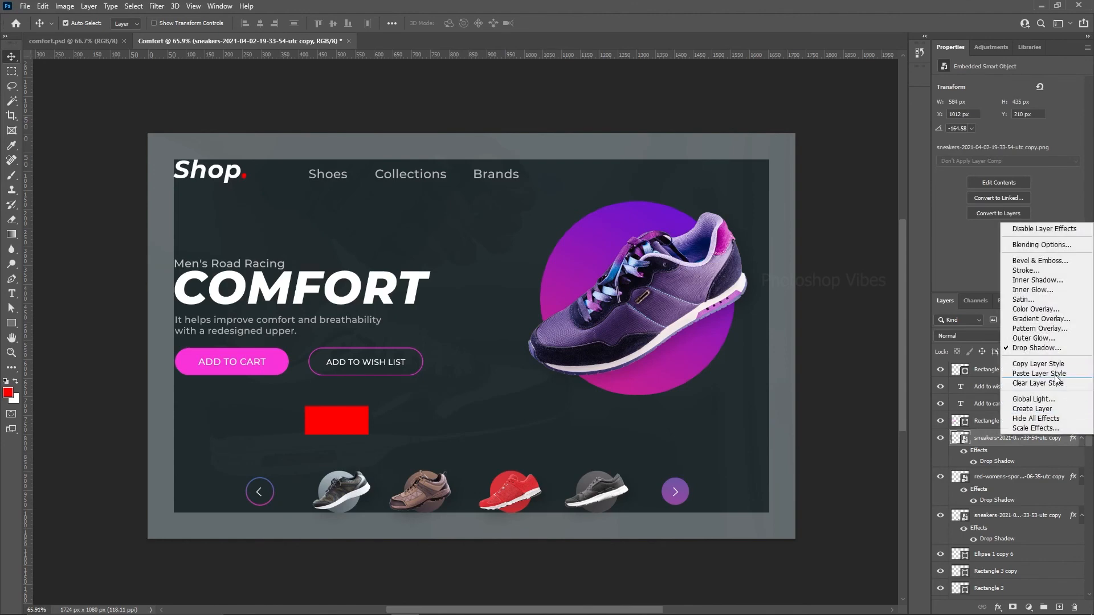
{"action": "key", "text": "Escape"}
{"action": "left_click", "coordinate": [290, 366]}
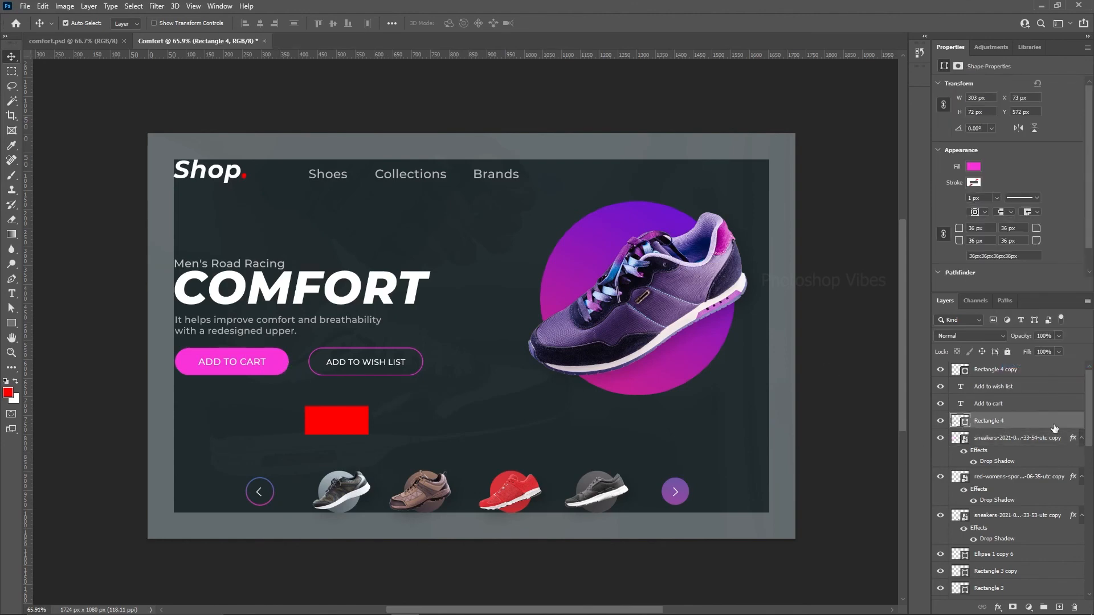
{"action": "right_click", "coordinate": [1068, 418]}
{"action": "left_click", "coordinate": [937, 405]}
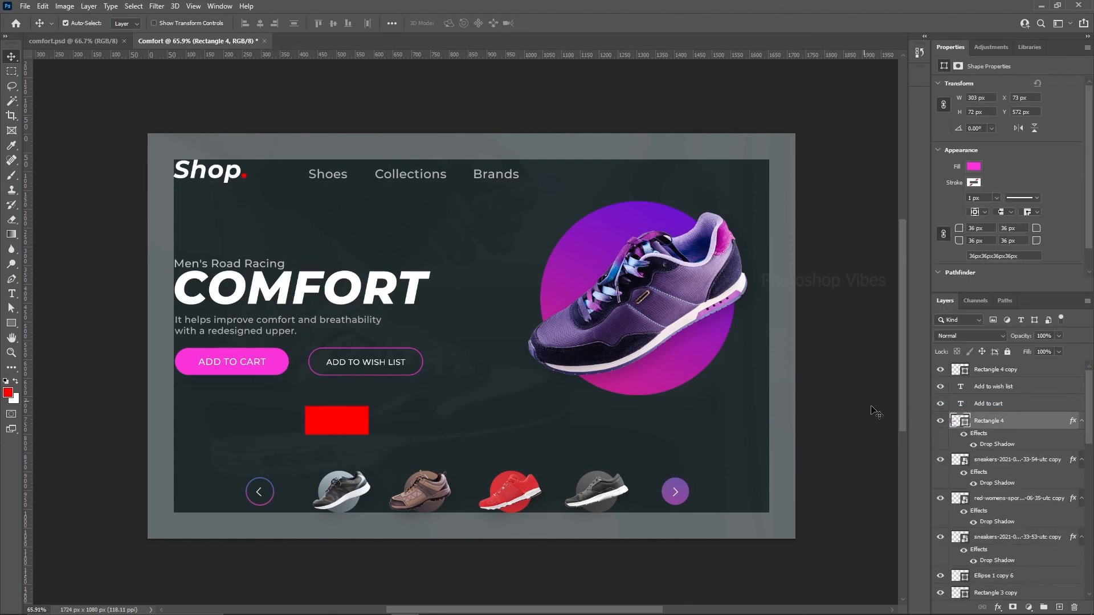
Step: Hide the locked Group 1 containing the gray margin borders and the red spacing rectangle
{"action": "scroll", "coordinate": [1010, 501], "scroll_direction": "down", "scroll_amount": 10}
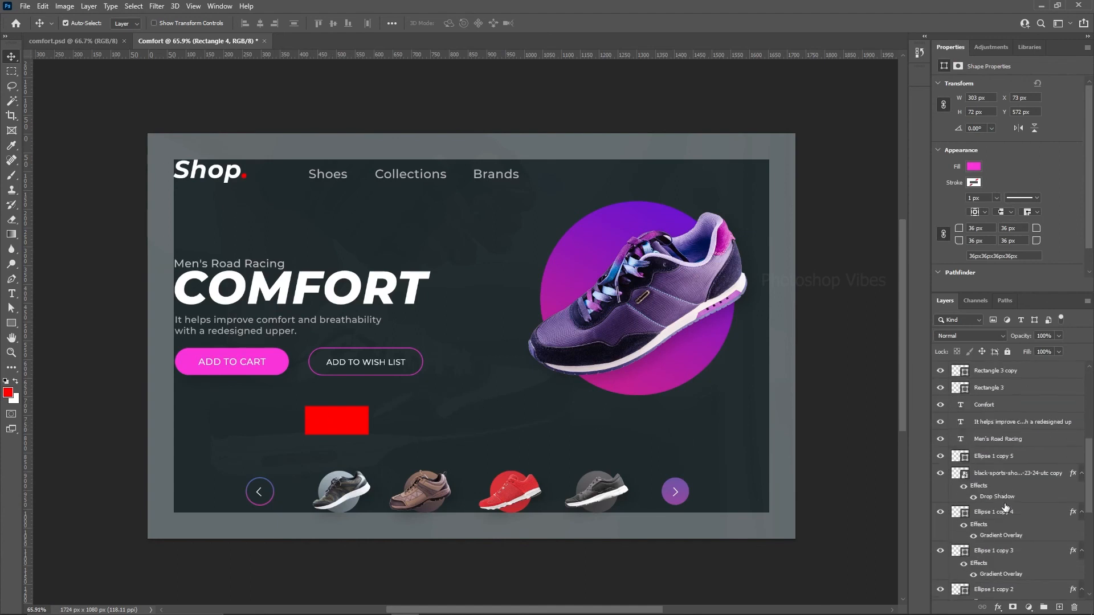
{"action": "left_click", "coordinate": [941, 559]}
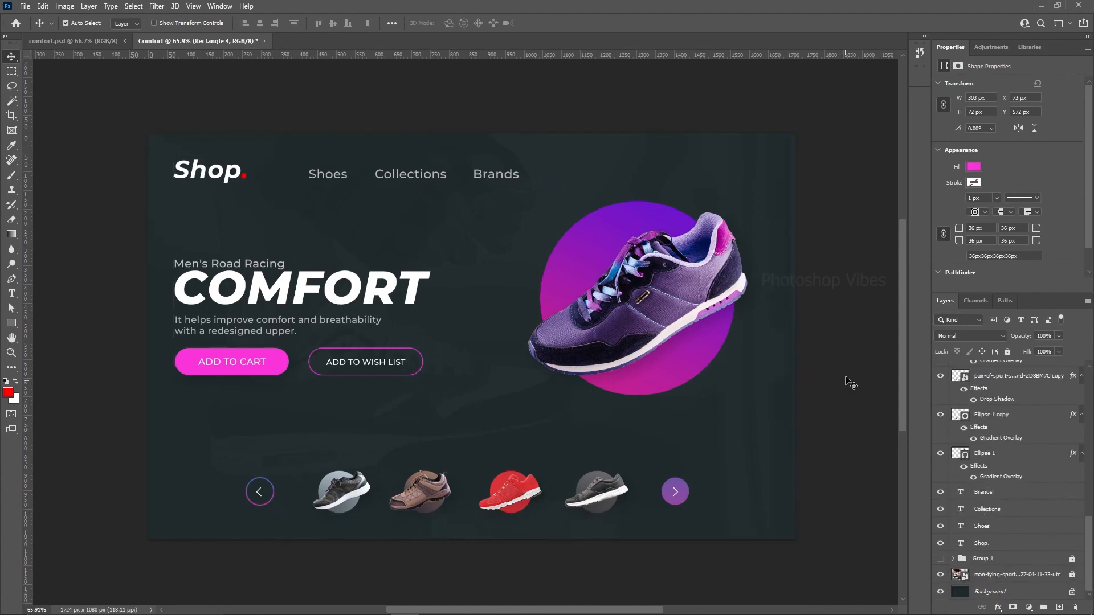
Step: Move the COMFORT headline slightly down, to about X 65 px and Y 354 px, between the tagline and the description
{"action": "scroll", "coordinate": [747, 365], "scroll_direction": "down", "scroll_amount": 2}
{"action": "scroll", "coordinate": [474, 431], "scroll_direction": "up", "scroll_amount": 1}
{"action": "left_click_drag", "start_coordinate": [470, 430], "coordinate": [460, 401]}
{"action": "left_click", "coordinate": [240, 290]}
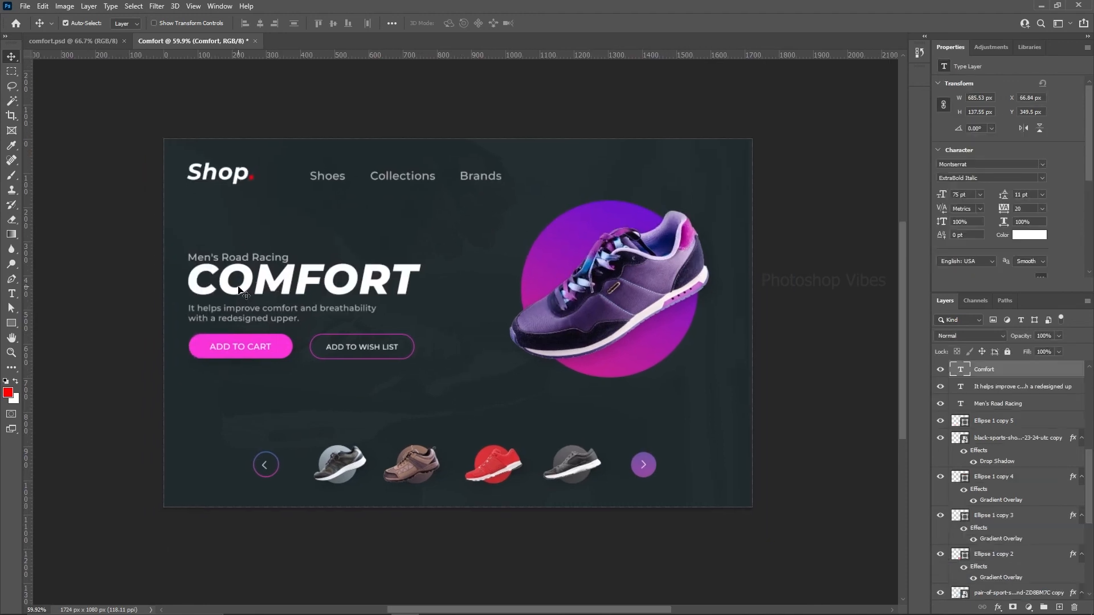
{"action": "left_click_drag", "start_coordinate": [239, 290], "coordinate": [239, 292]}
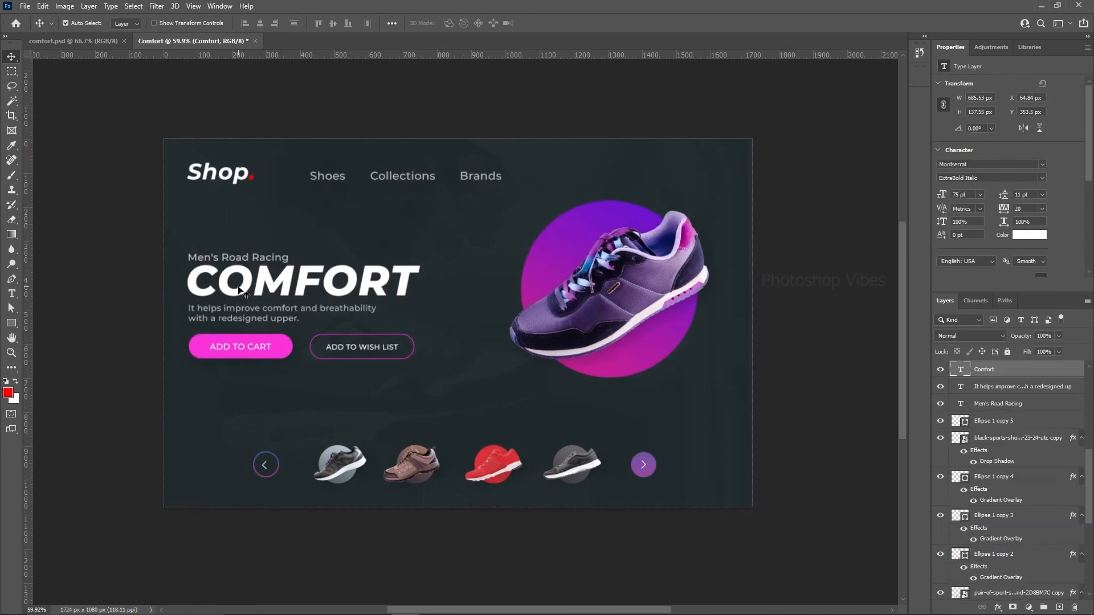